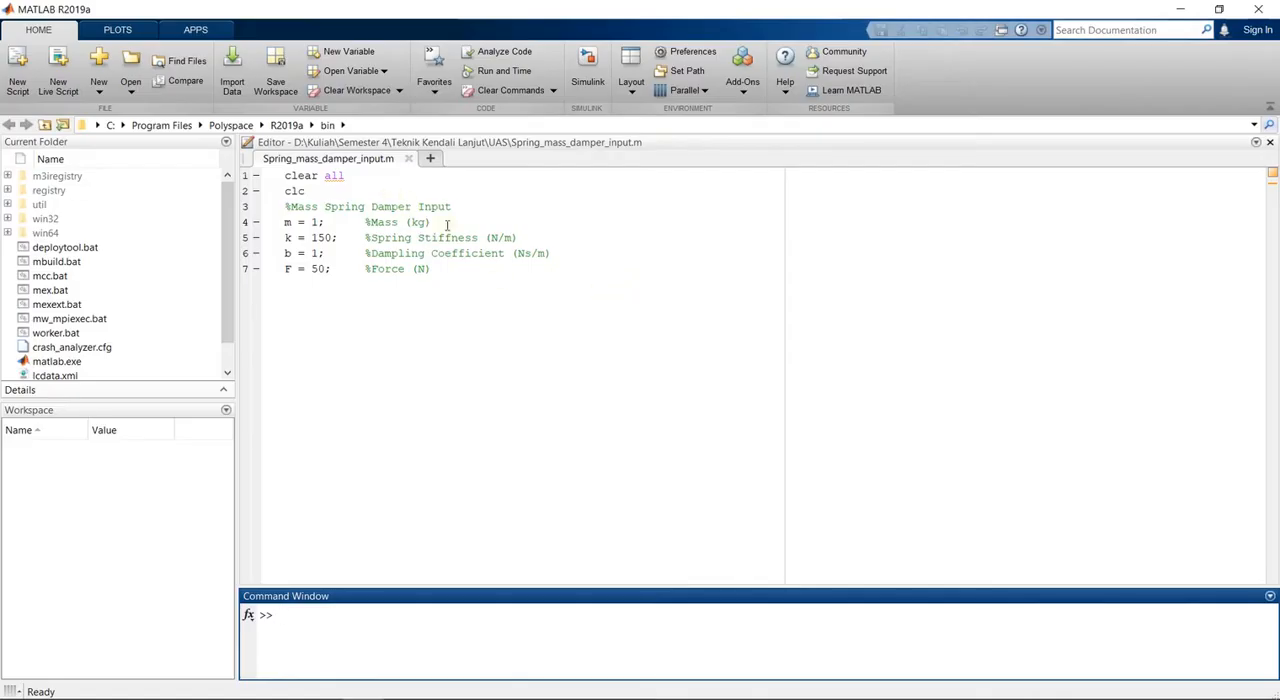
- Run the Spring_mass_damper_input.m script to load its mass, stiffness, damping and force variables into the workspace
click(368, 160)
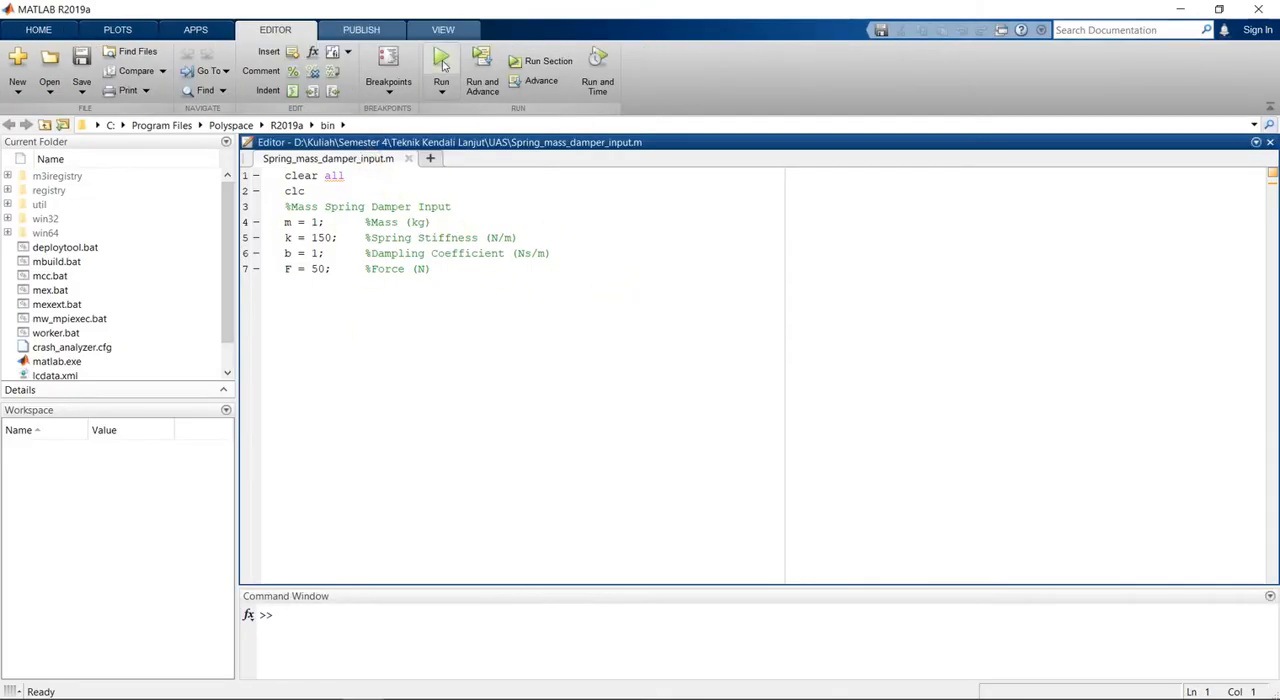
click(441, 60)
click(634, 398)
- Create a blank Simulink model and maximize its window
click(38, 29)
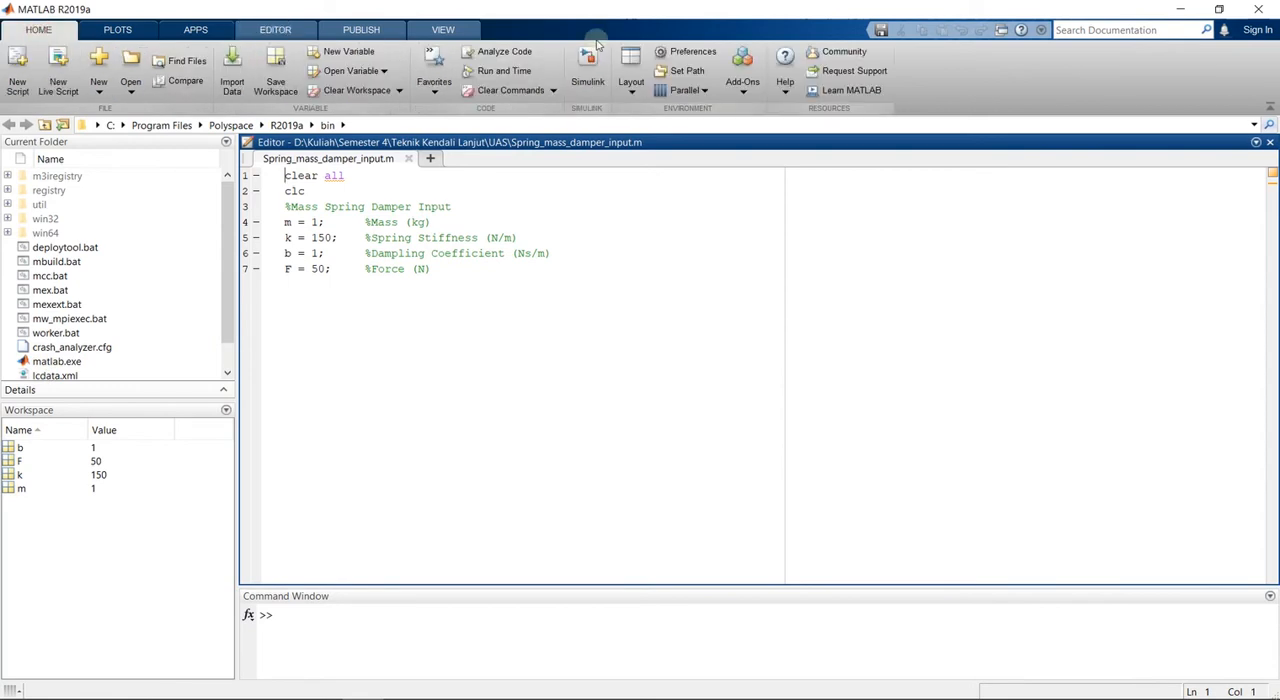
click(588, 65)
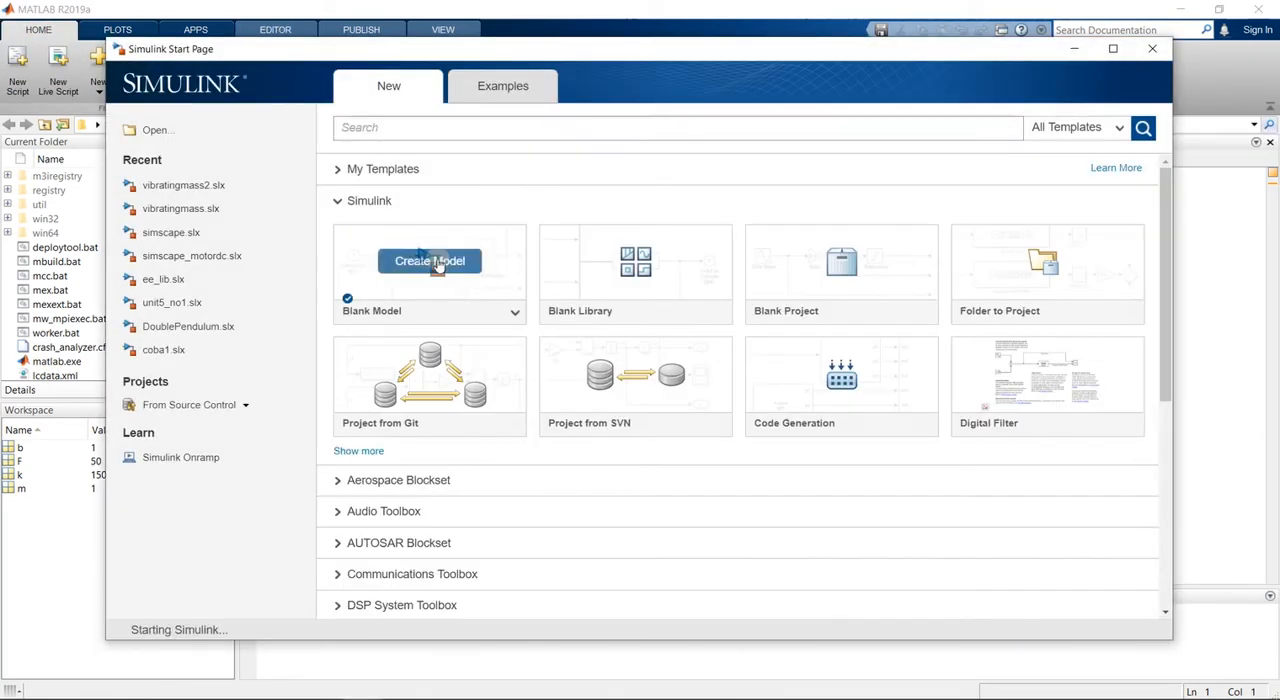
click(431, 261)
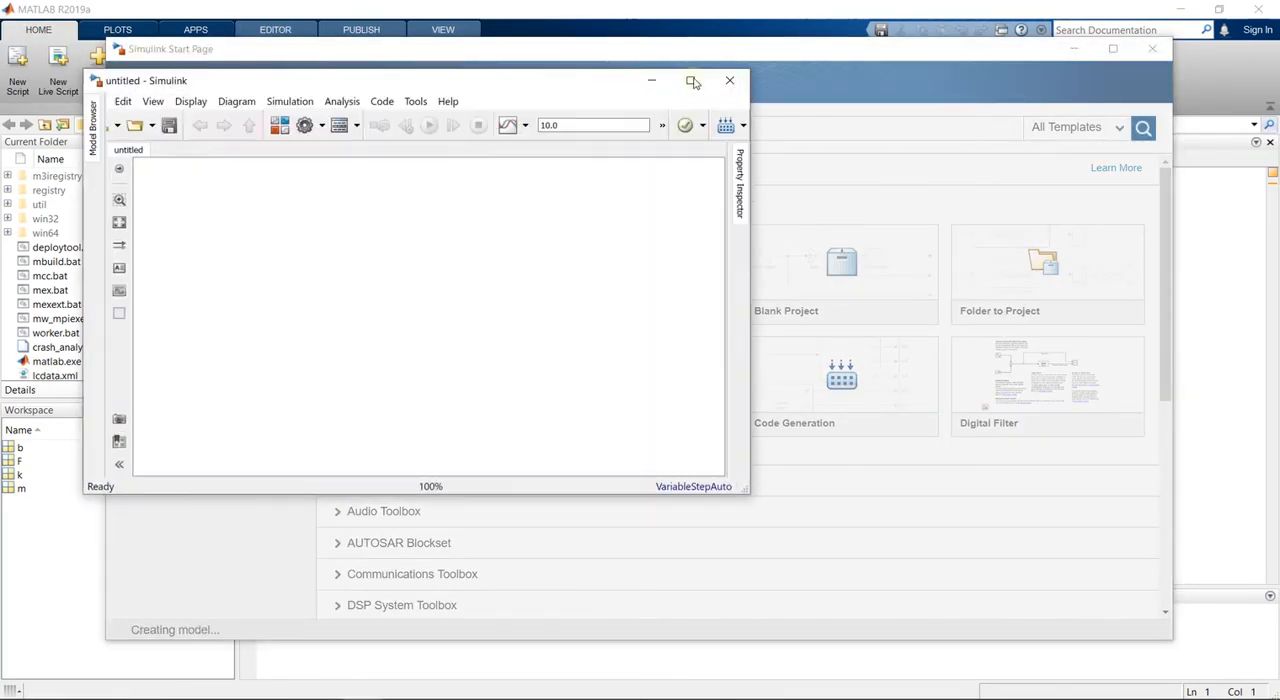
click(689, 81)
- Add a "Simscape" text annotation near the top of the empty model canvas
double_click(424, 160)
text(Simscape)
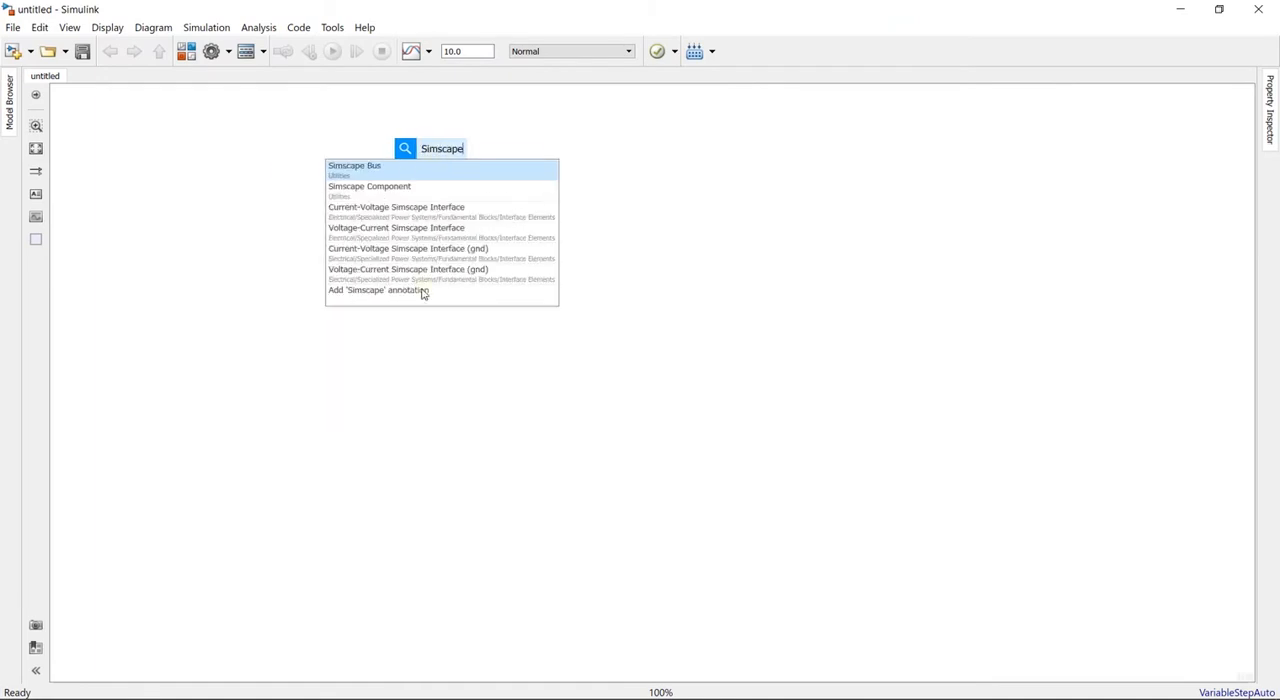
click(423, 291)
click(516, 392)
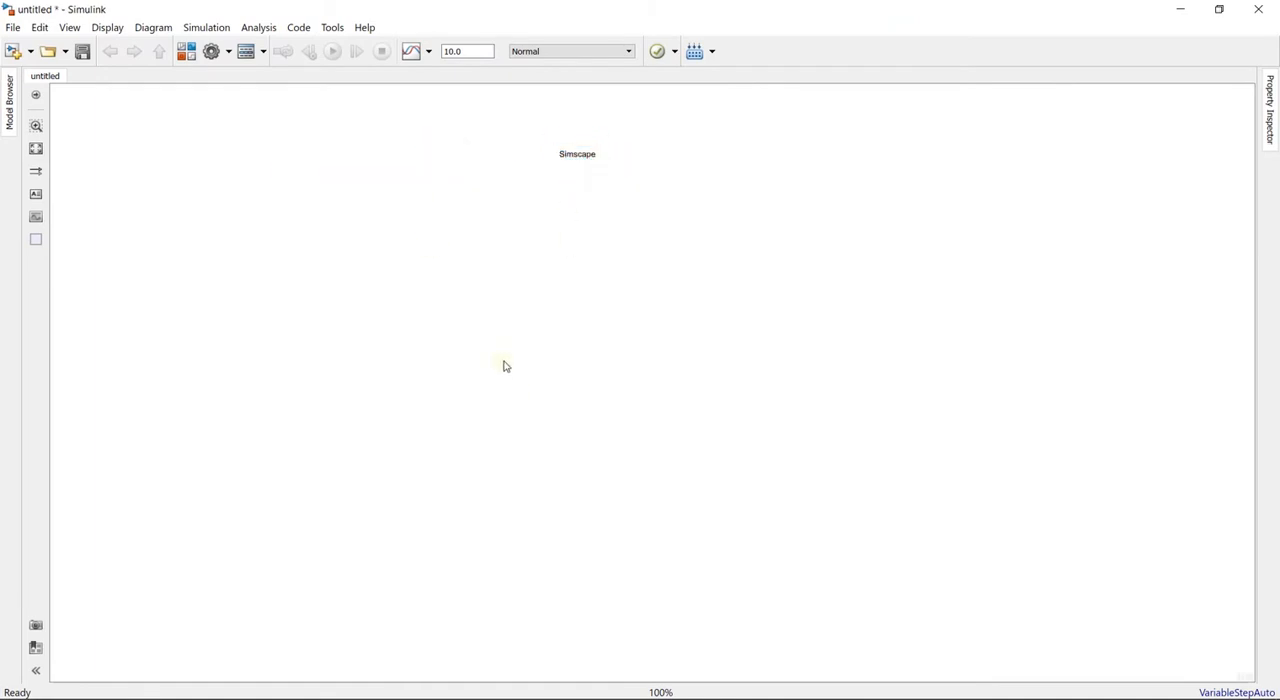
- Add a Mass block to the model and place it below and slightly right of the Simscape annotation
double_click(563, 304)
text(mass)
key(Return)
drag(572, 300, 650, 276)
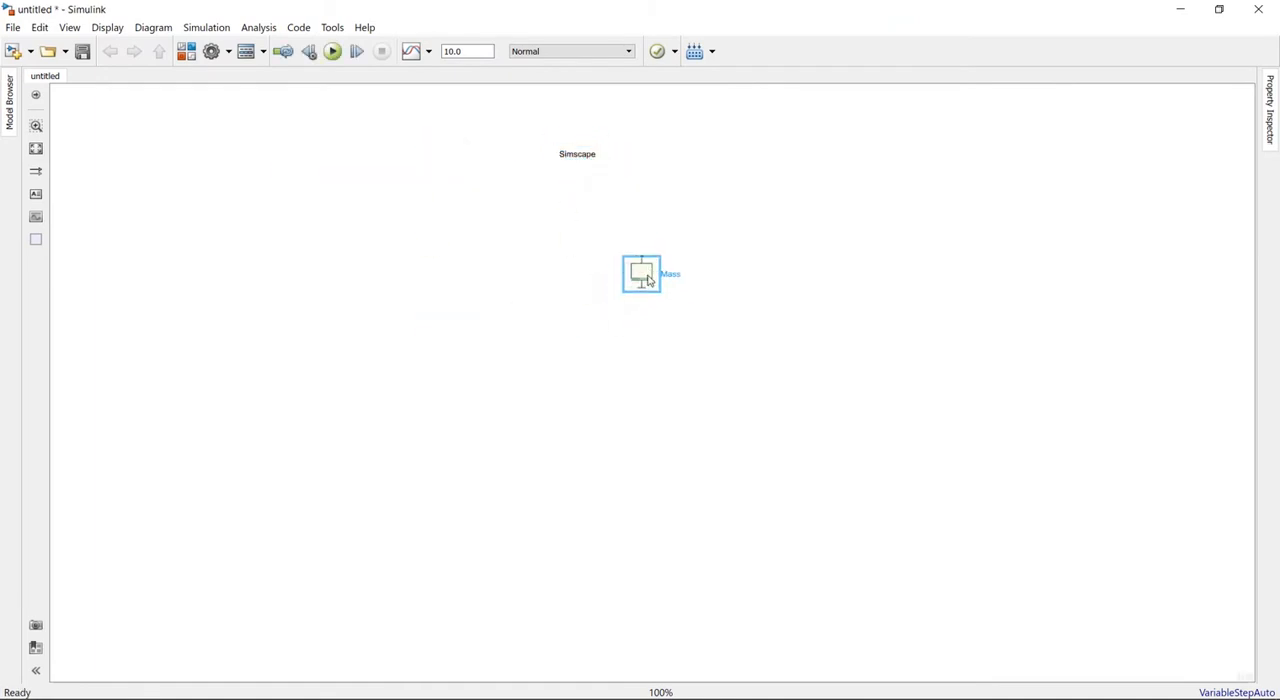
- Add a Mechanical Translational Reference block and place it left of the Mass block
double_click(505, 357)
text(mechan)
click(480, 395)
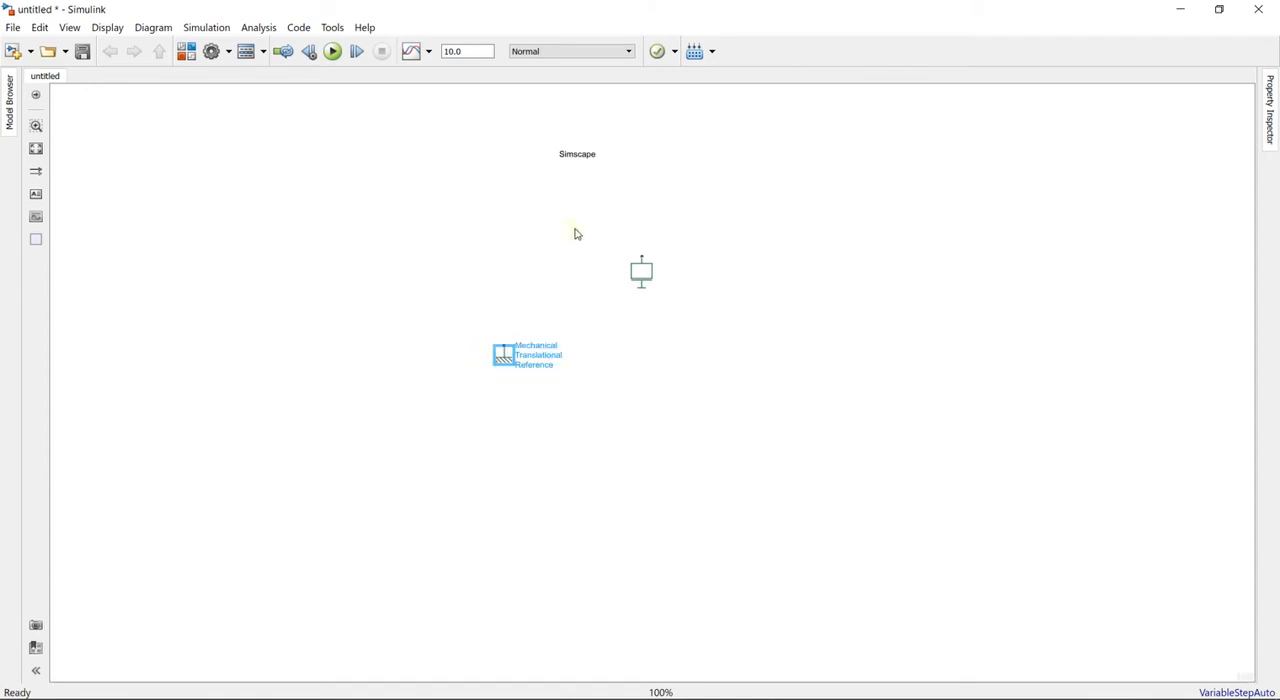
drag(506, 360, 471, 272)
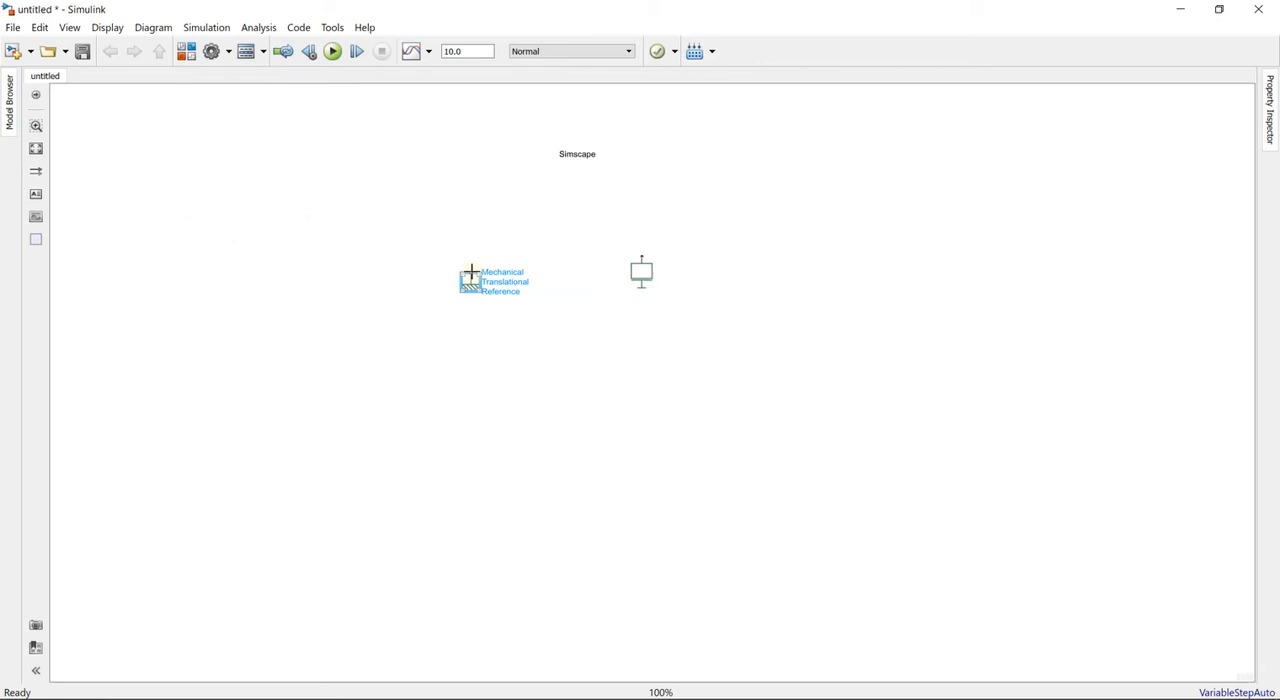
- Rotate the reference block clockwise and the Mass block counterclockwise so their ports face each other, aligned on one horizontal line
right_click(474, 285)
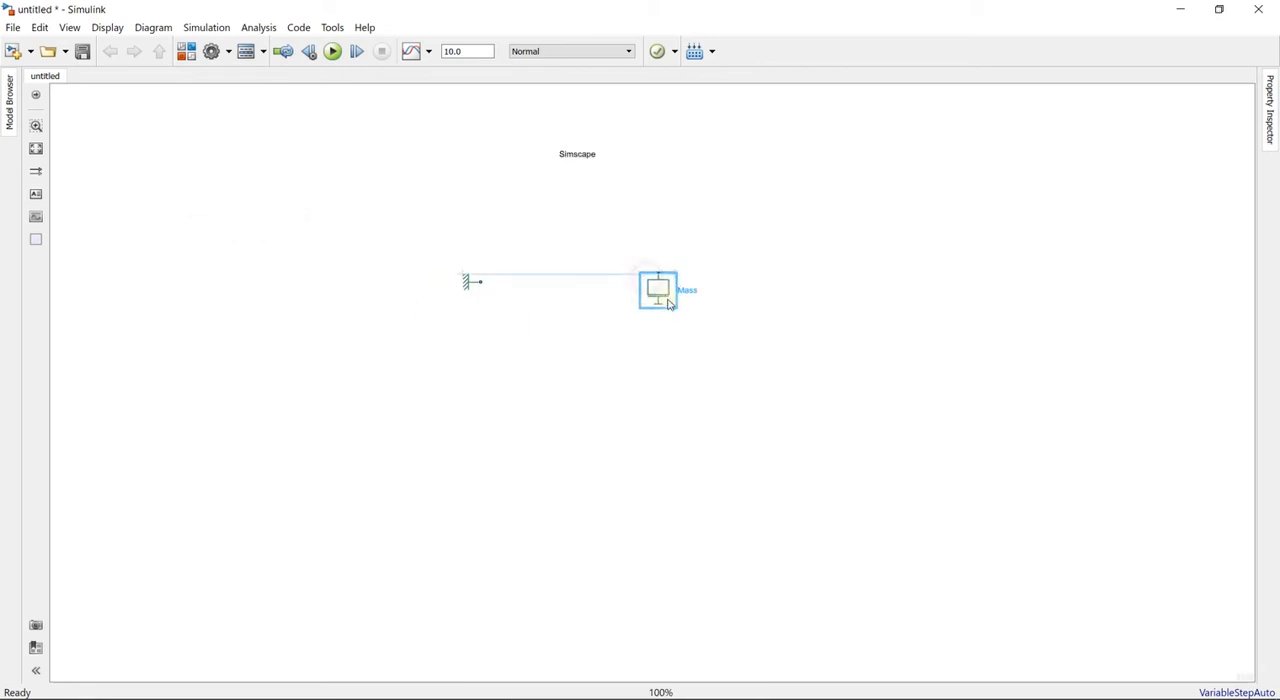
drag(670, 305, 691, 282)
right_click(701, 287)
mouse_move(880, 236)
click(1012, 256)
- Add a Translational Spring block between the reference and the Mass block and flip it left-right
double_click(582, 247)
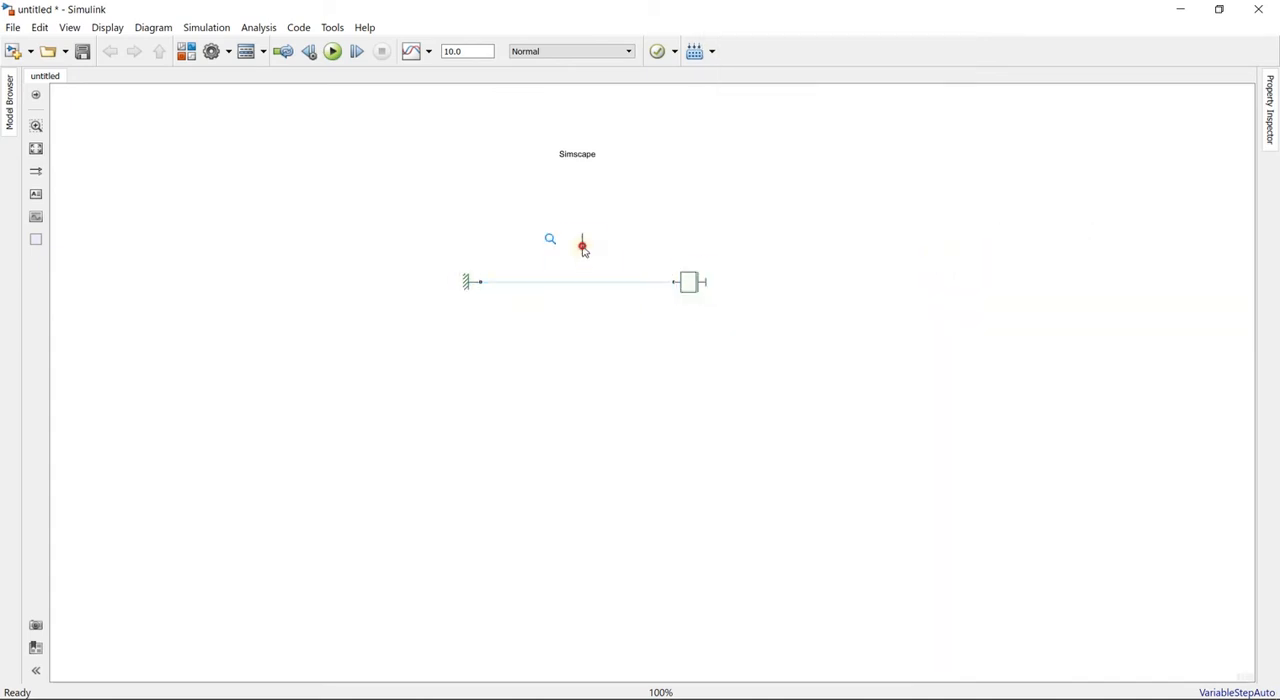
text(spring)
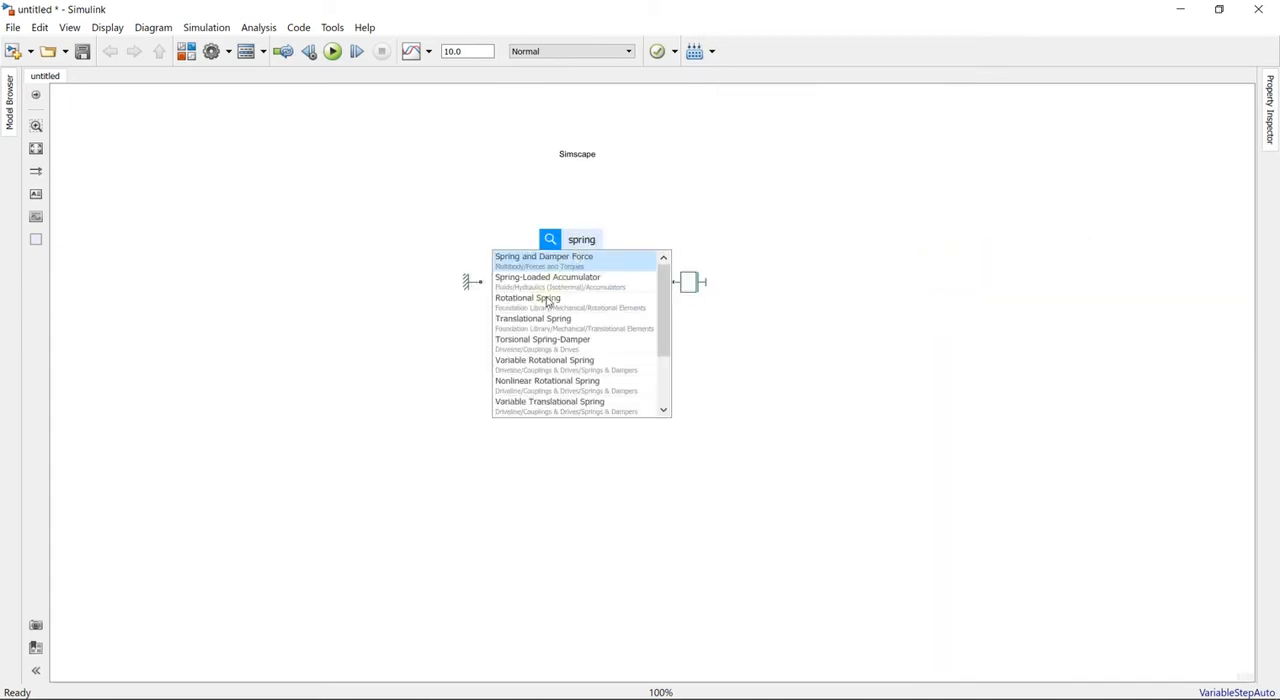
click(537, 320)
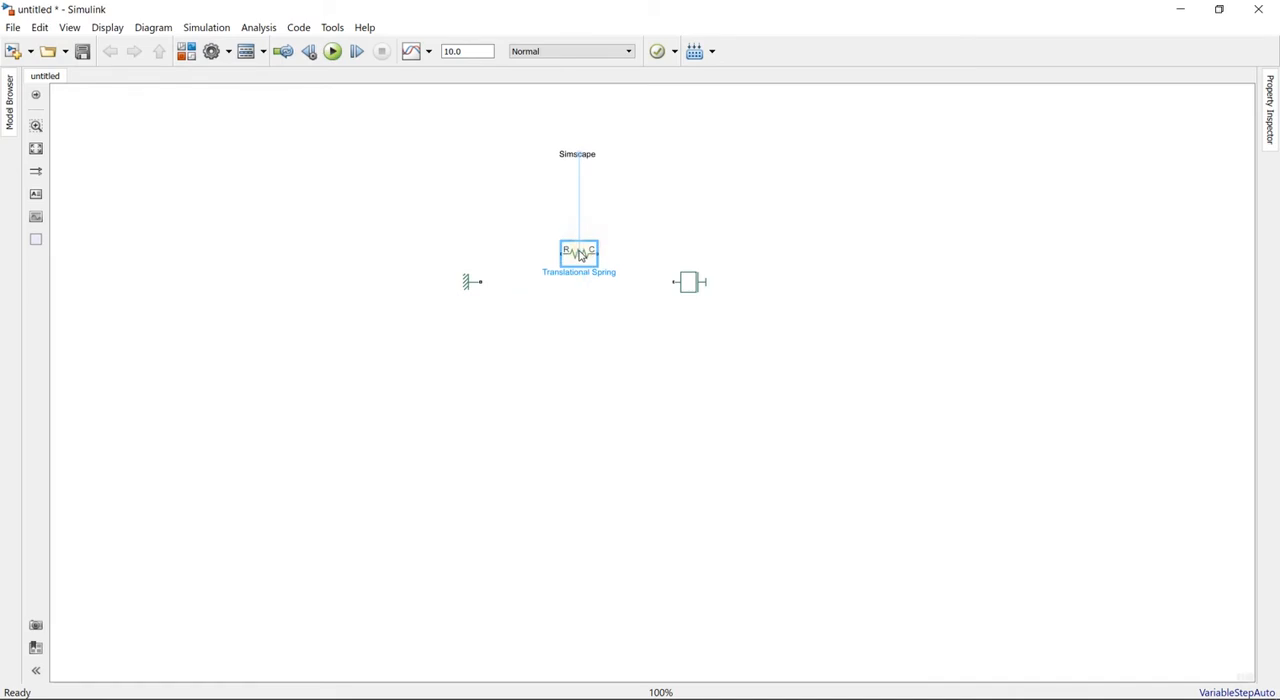
right_click(580, 255)
mouse_move(746, 390)
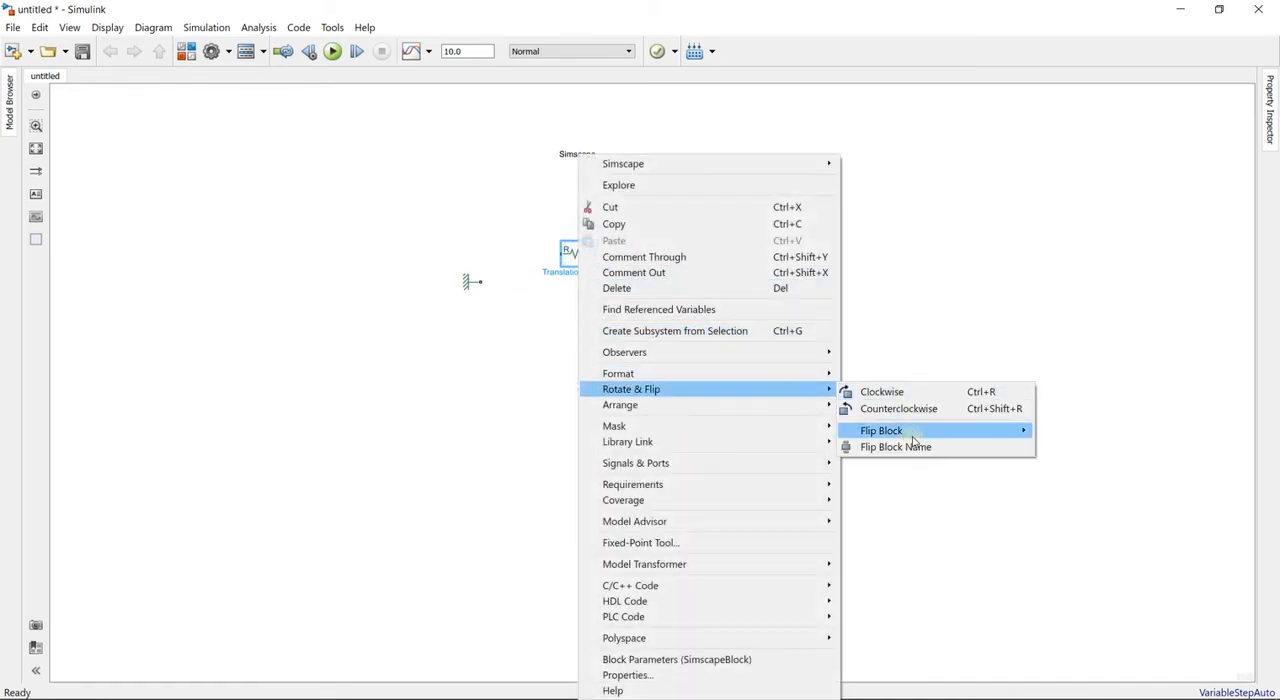
mouse_move(913, 433)
click(1062, 431)
- Connect the spring's port C to the Mechanical Translational Reference and its port R to the Mass block
drag(556, 255, 486, 280)
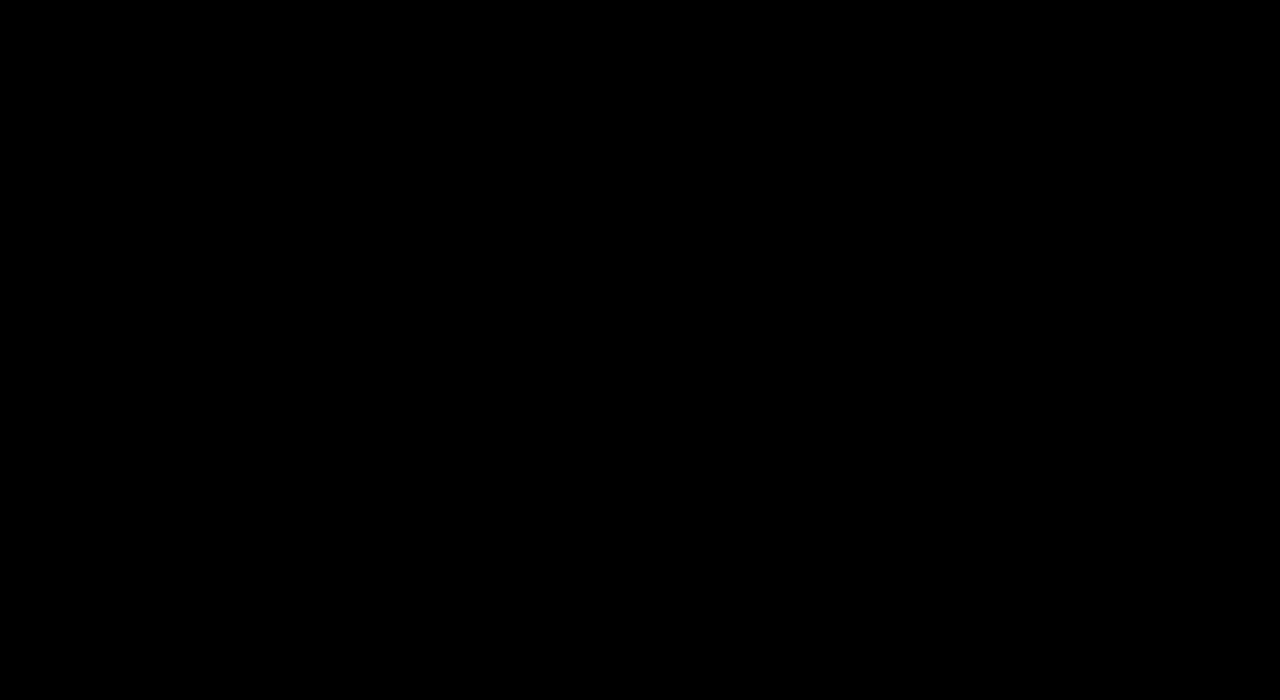
click(598, 253)
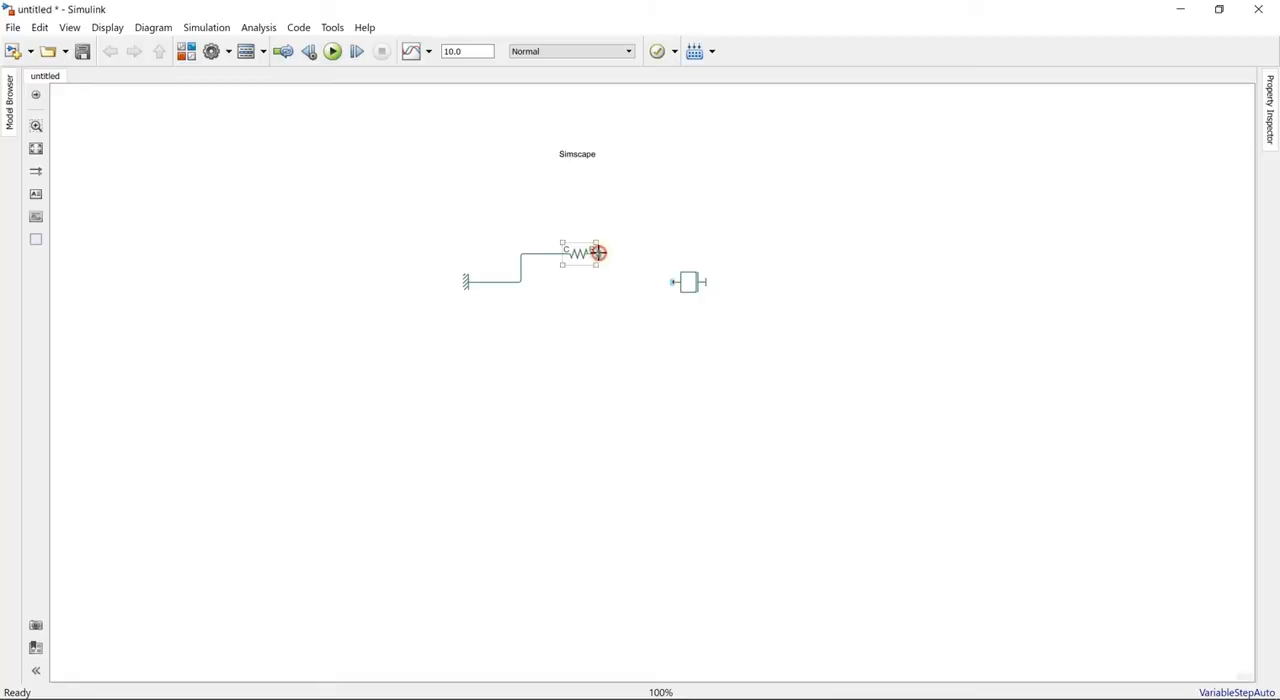
drag(598, 253, 672, 282)
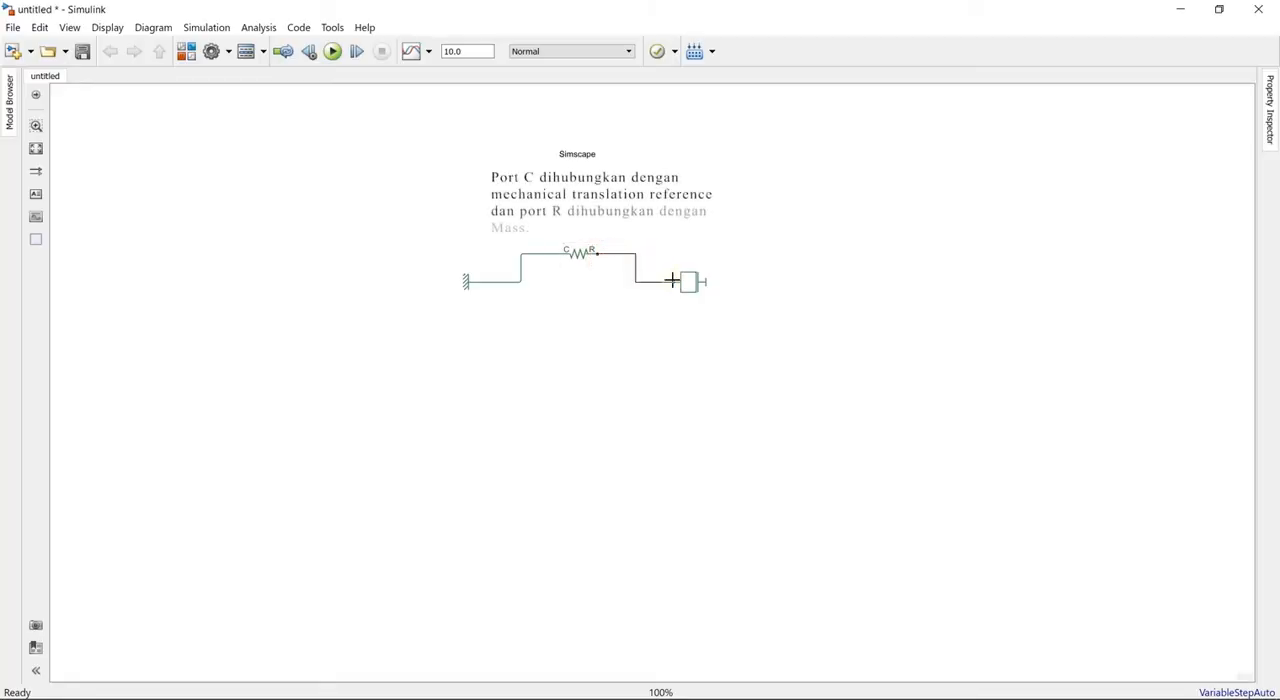
click(575, 279)
click(586, 251)
- Add a Translational Damper block below the spring and flip it left-right
click(580, 308)
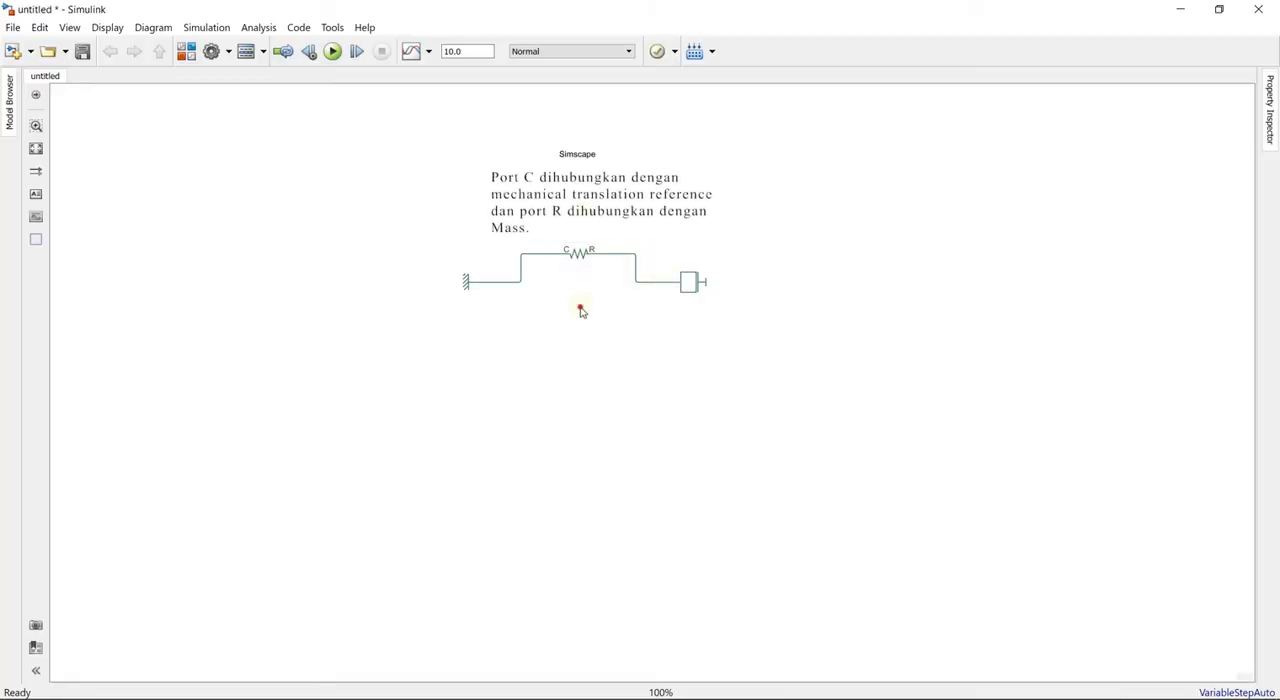
double_click(581, 310)
text(damper)
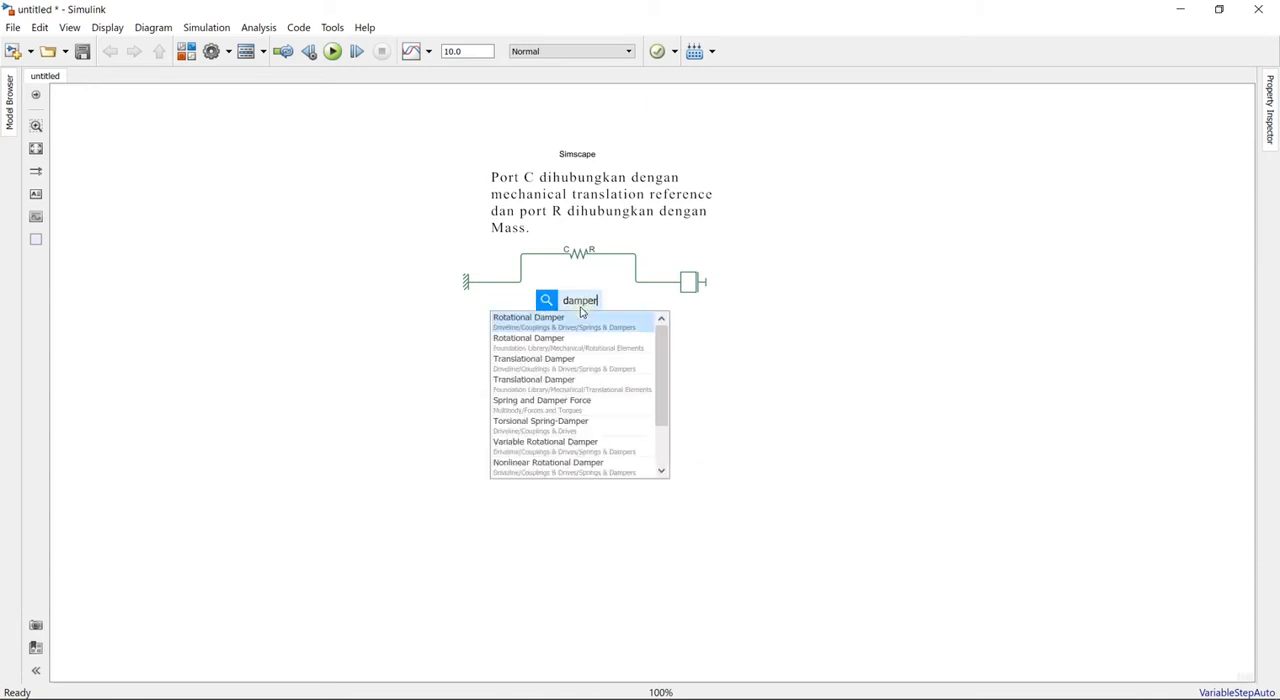
click(541, 362)
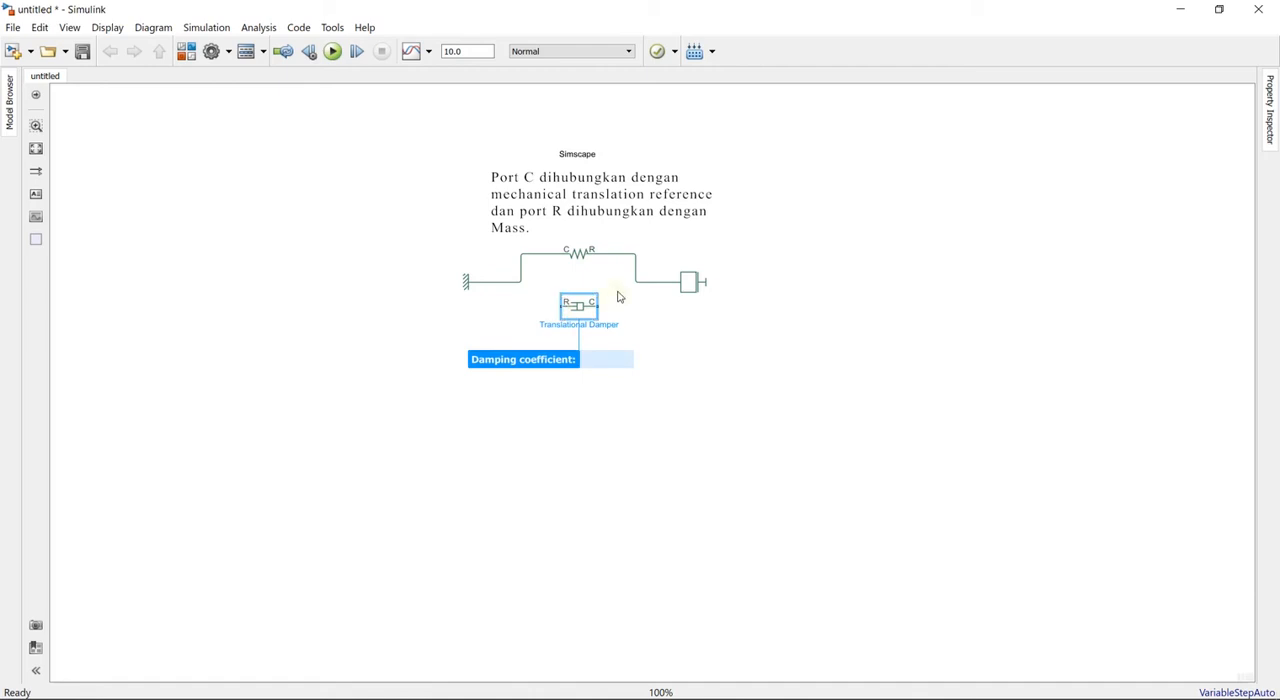
click(584, 309)
right_click(583, 309)
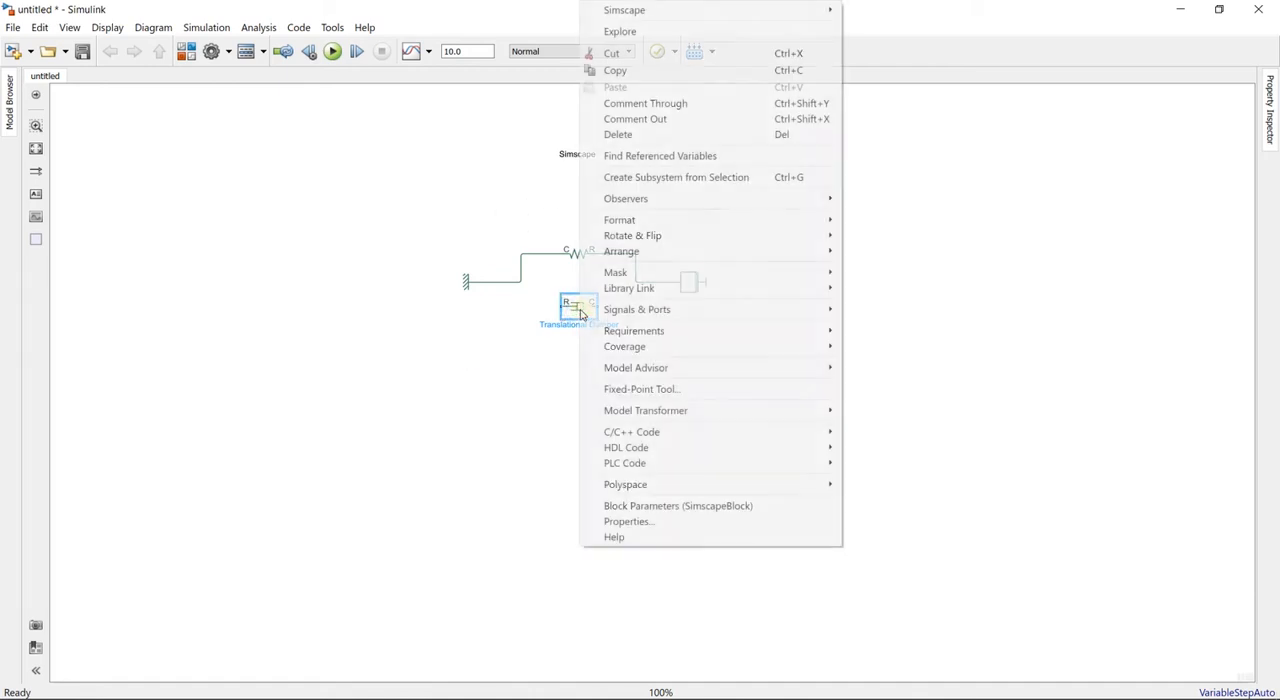
mouse_move(703, 237)
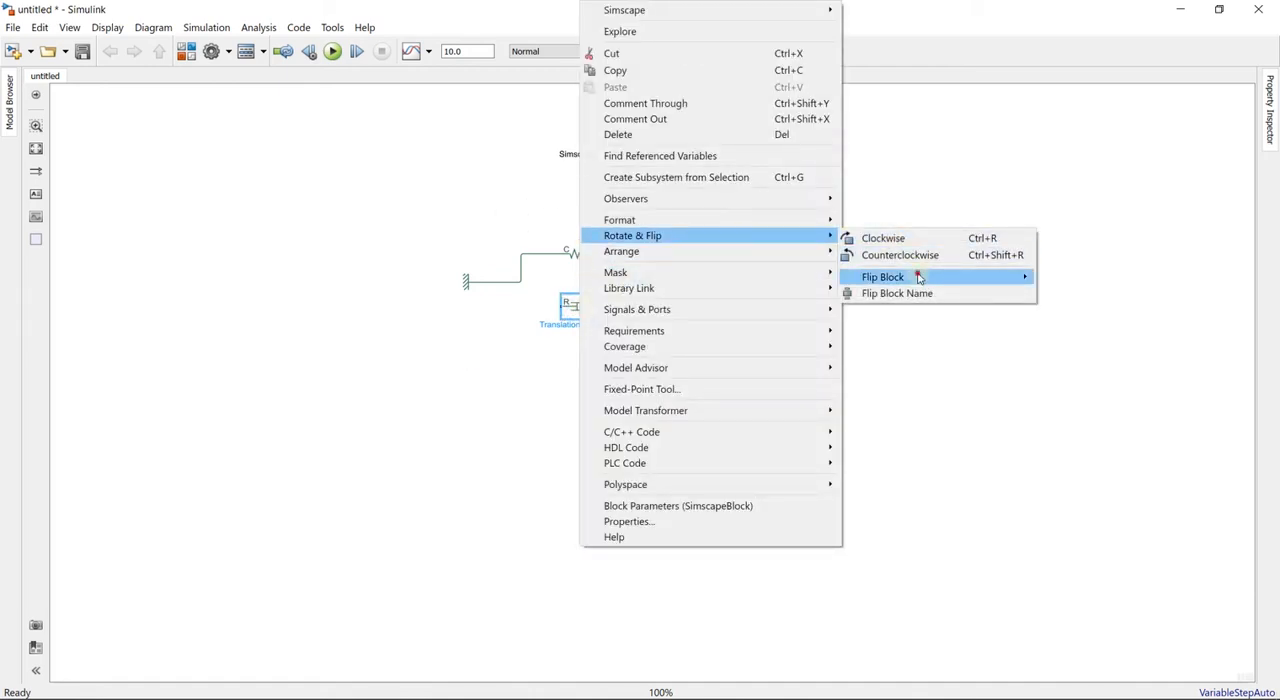
mouse_move(920, 278)
click(1062, 280)
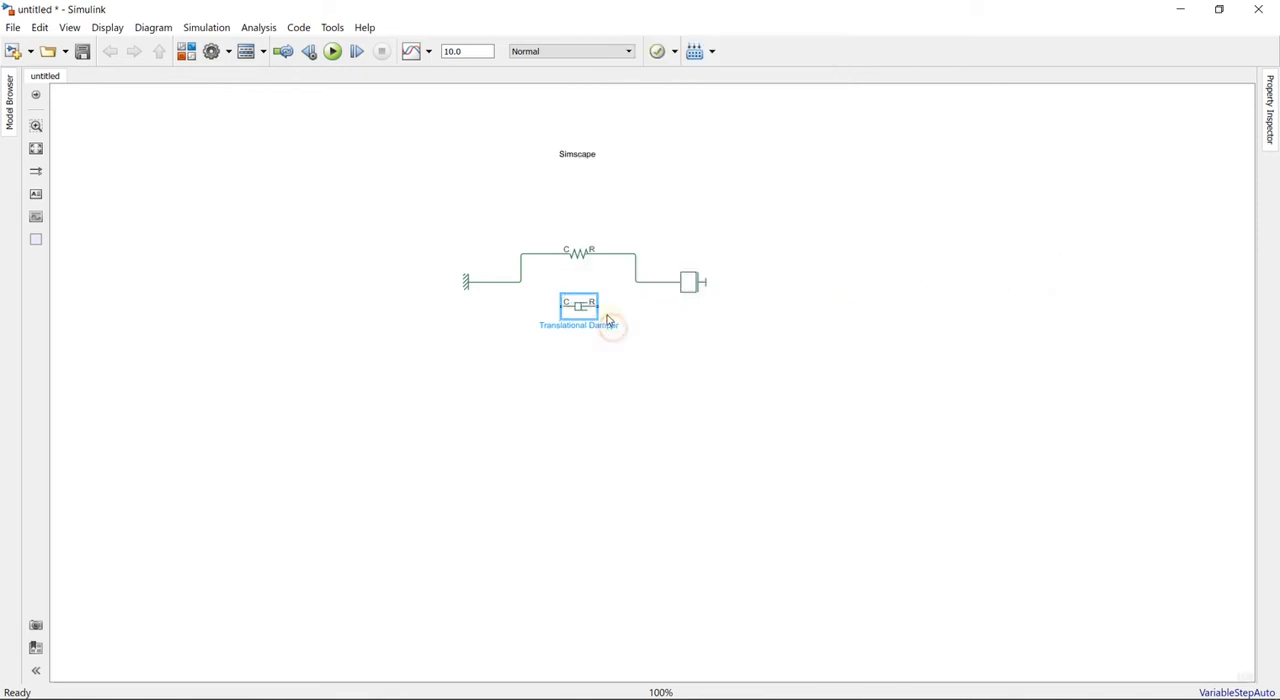
- Wire the damper in parallel with the spring, port C to the reference line and port R to the Mass line
drag(590, 312, 592, 320)
drag(600, 316, 637, 281)
drag(557, 314, 458, 284)
click(637, 281)
click(394, 229)
- Add an Ideal Translational Motion Sensor block below the damper and flip it left-right
double_click(571, 356)
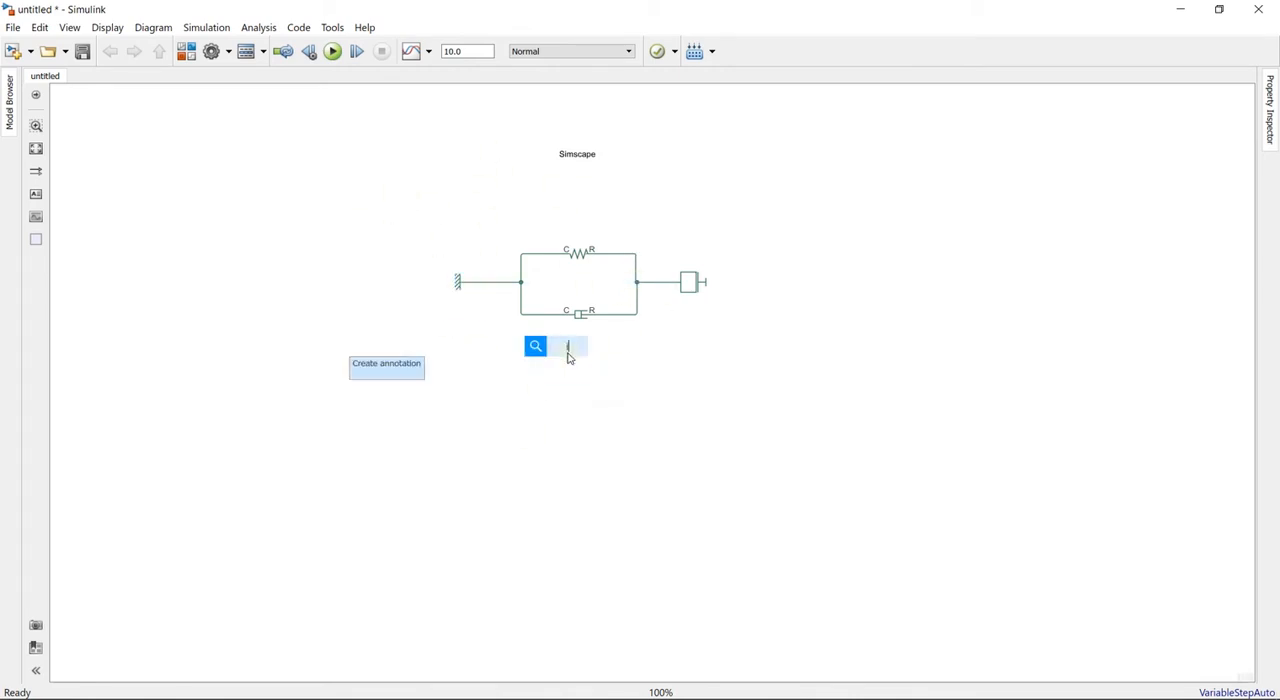
text(ideal)
click(560, 388)
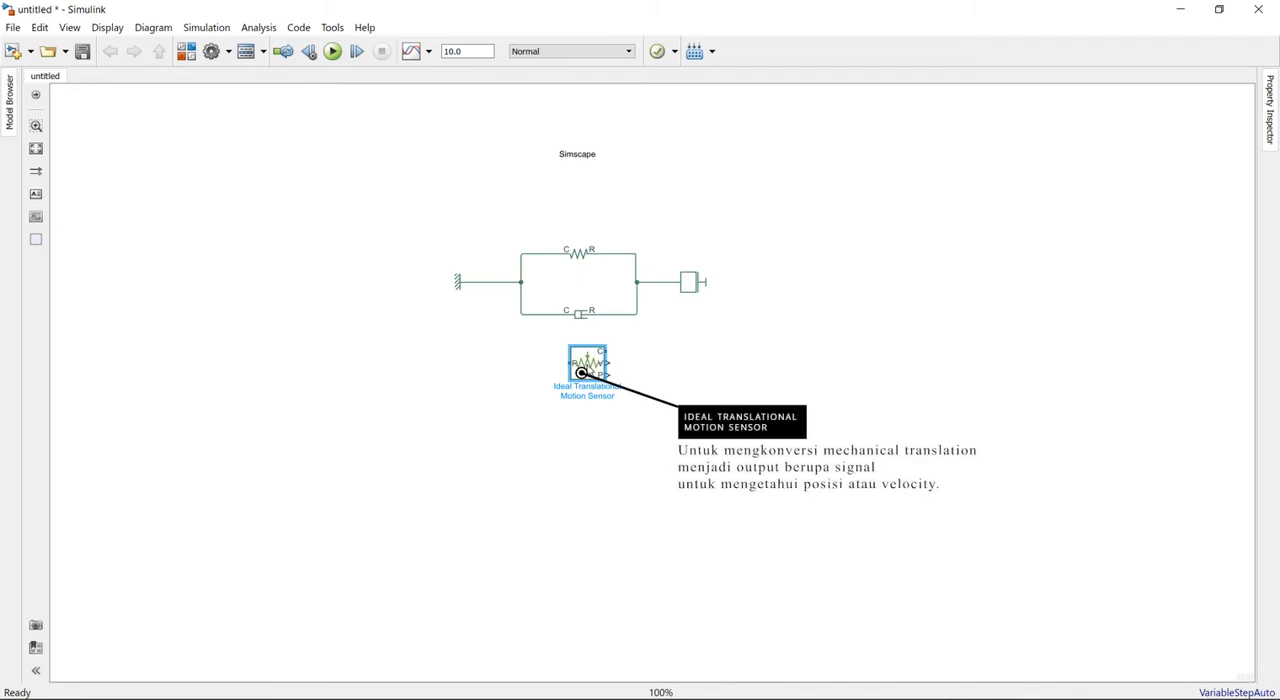
drag(595, 368, 587, 366)
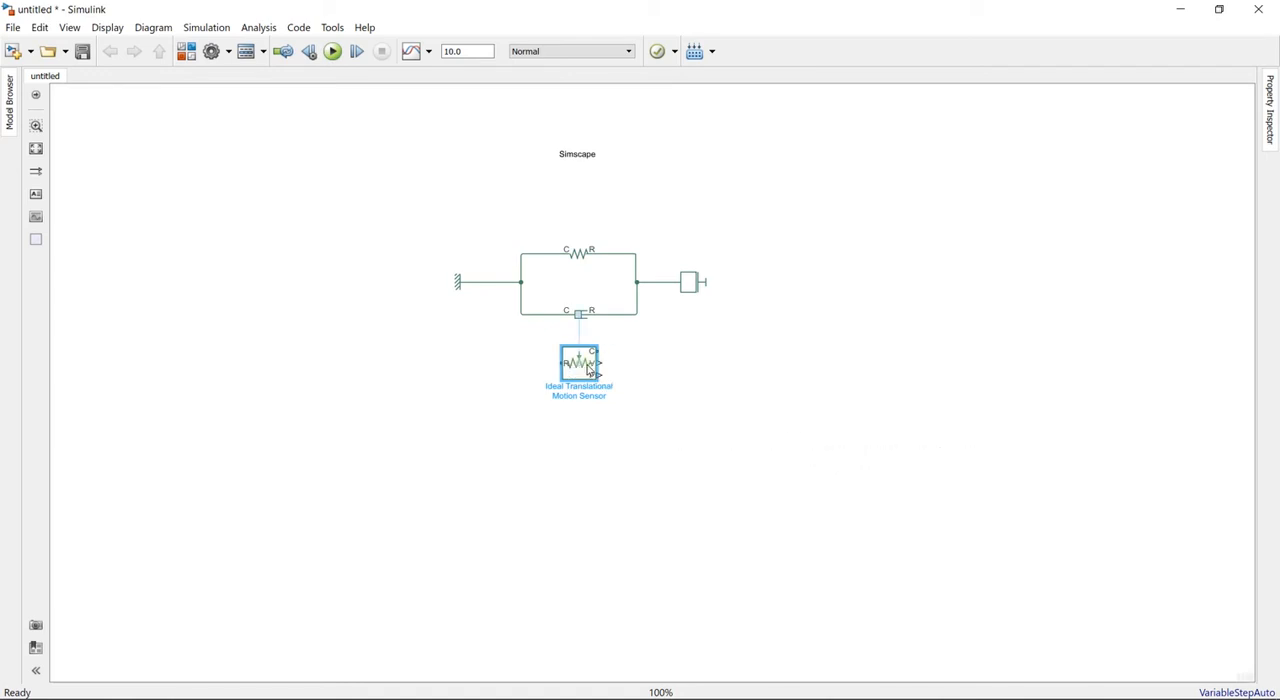
right_click(588, 368)
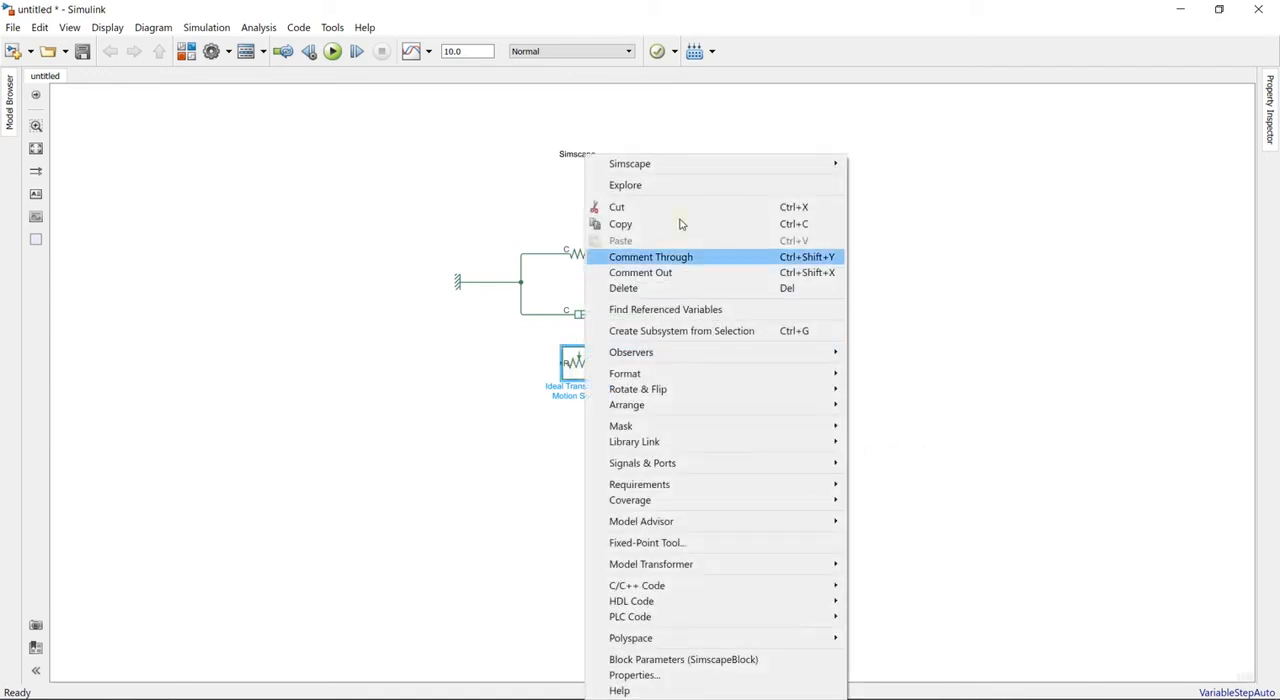
mouse_move(748, 391)
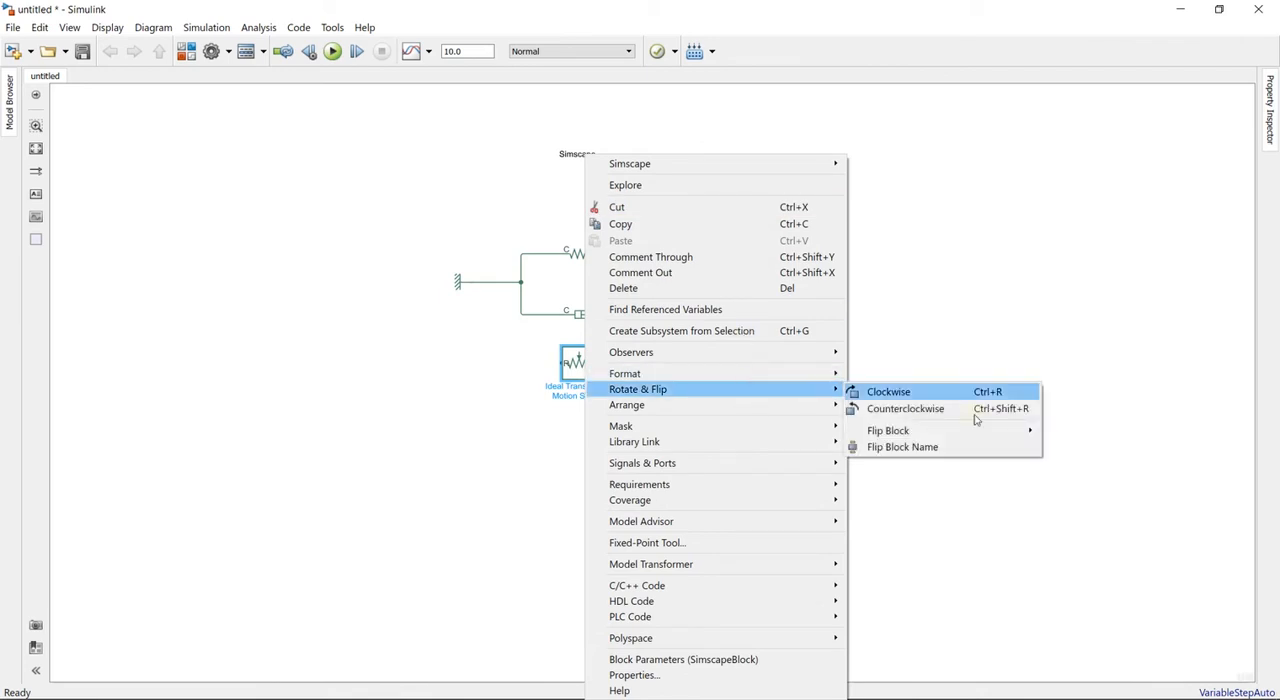
mouse_move(997, 436)
click(1096, 433)
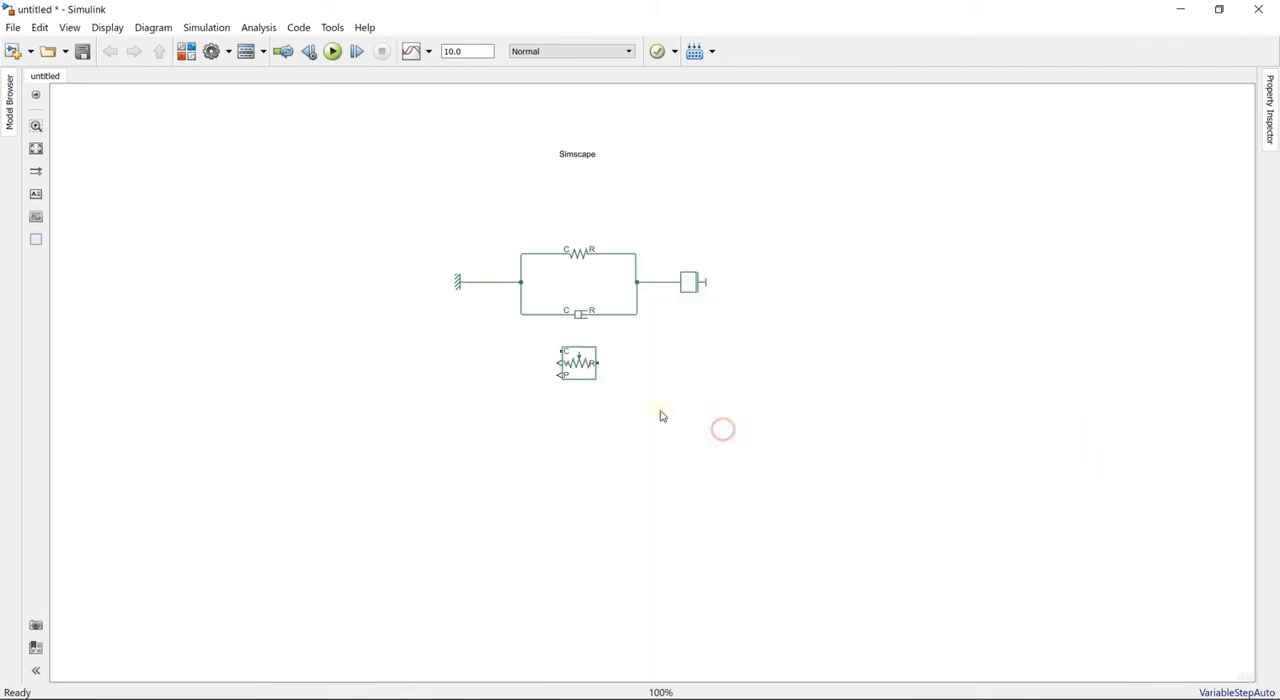
- Connect the motion sensor's port C to the reference-side line and shift the sensor slightly to the right
click(566, 352)
drag(560, 352, 521, 314)
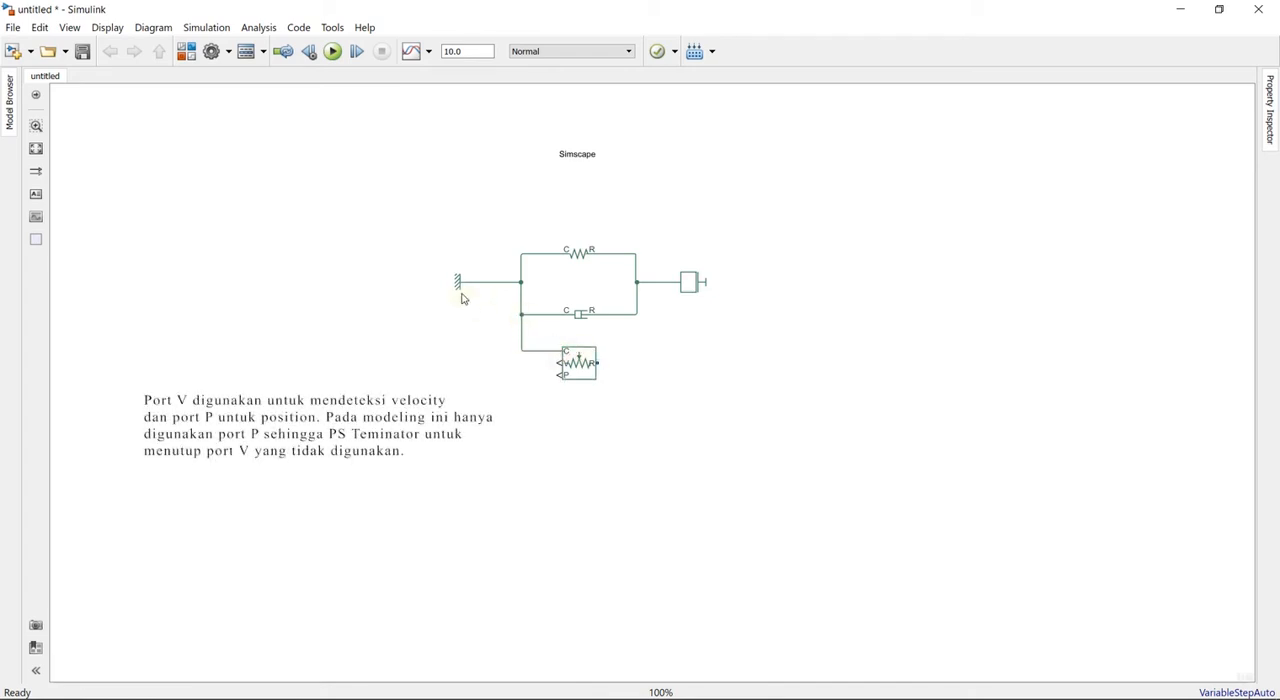
drag(578, 370, 604, 372)
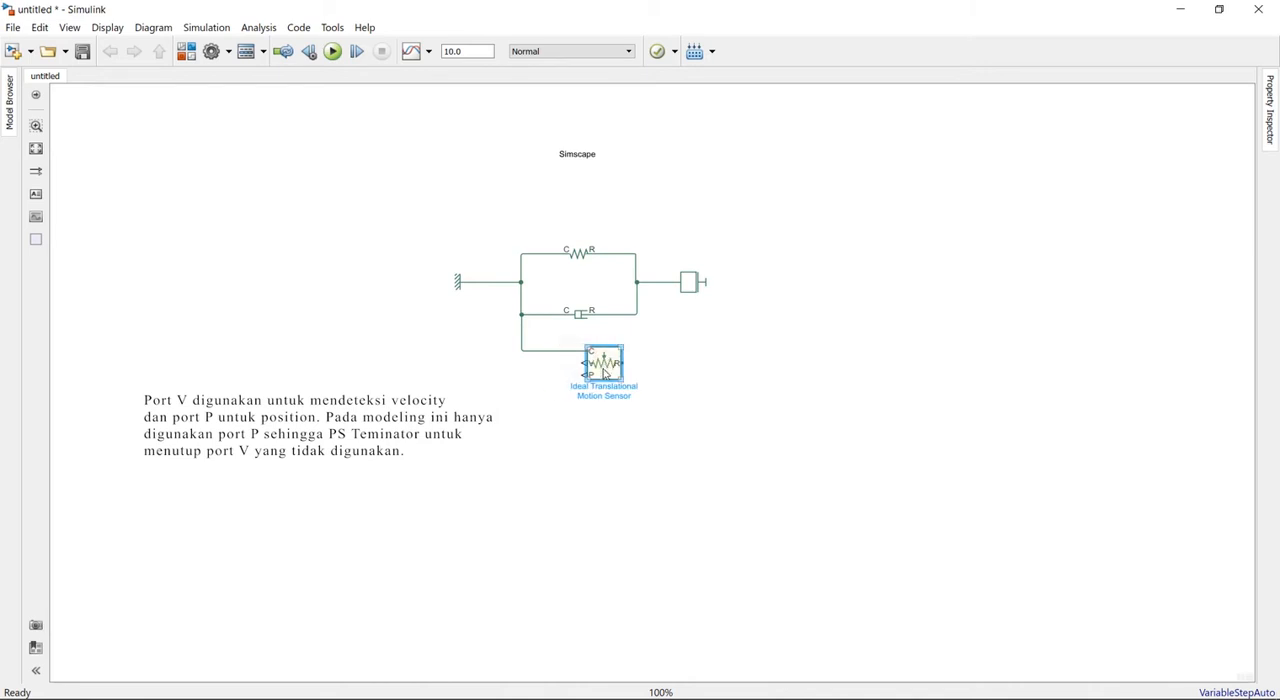
- Add a PS Terminator block beside the motion sensor's signal ports and flip it left-right
double_click(534, 384)
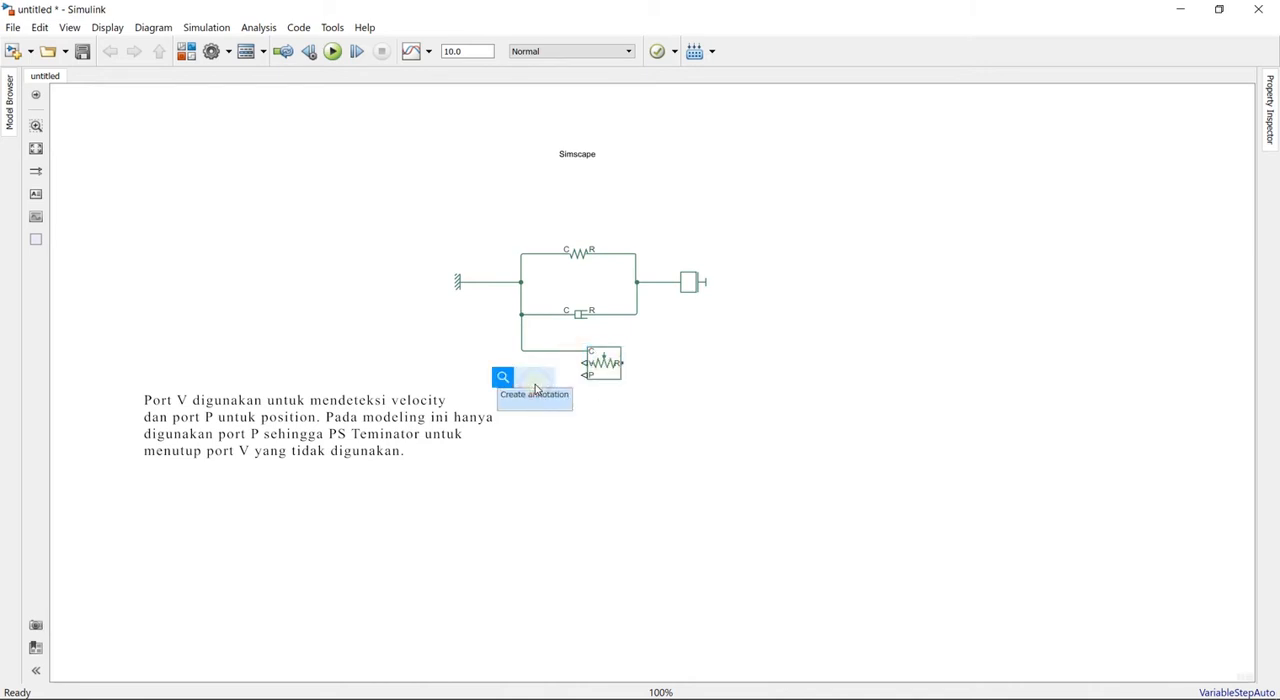
text(ter)
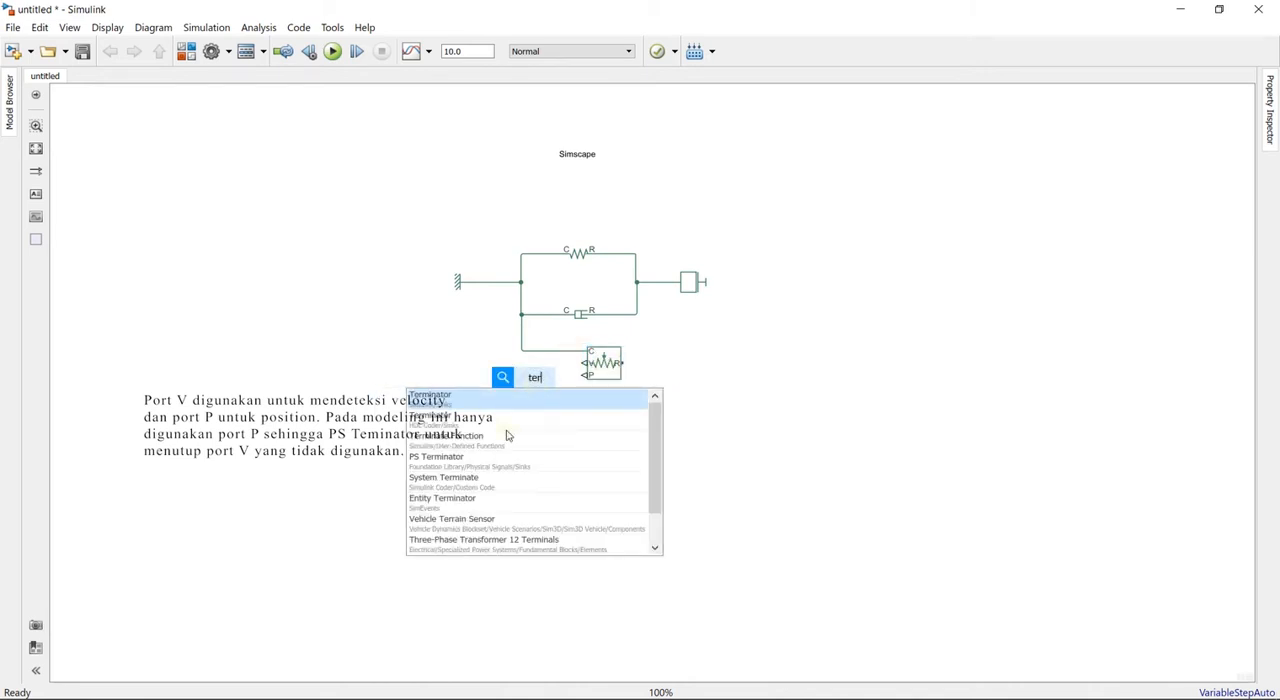
click(467, 468)
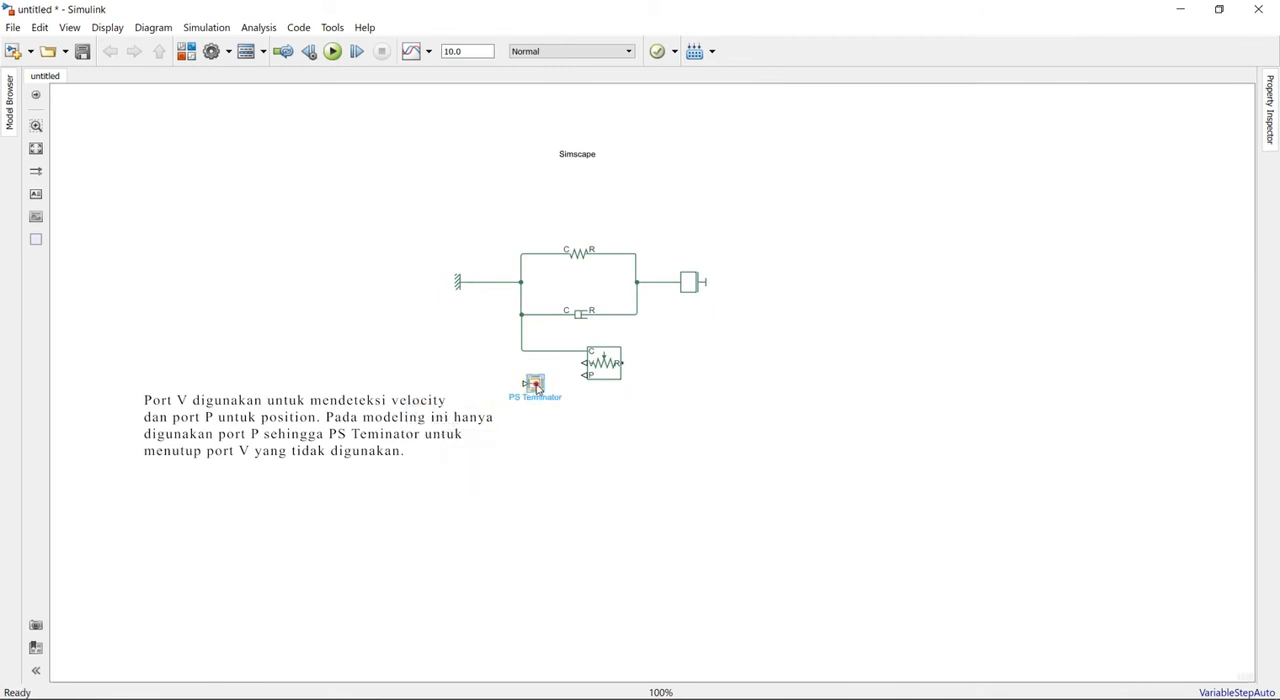
right_click(534, 386)
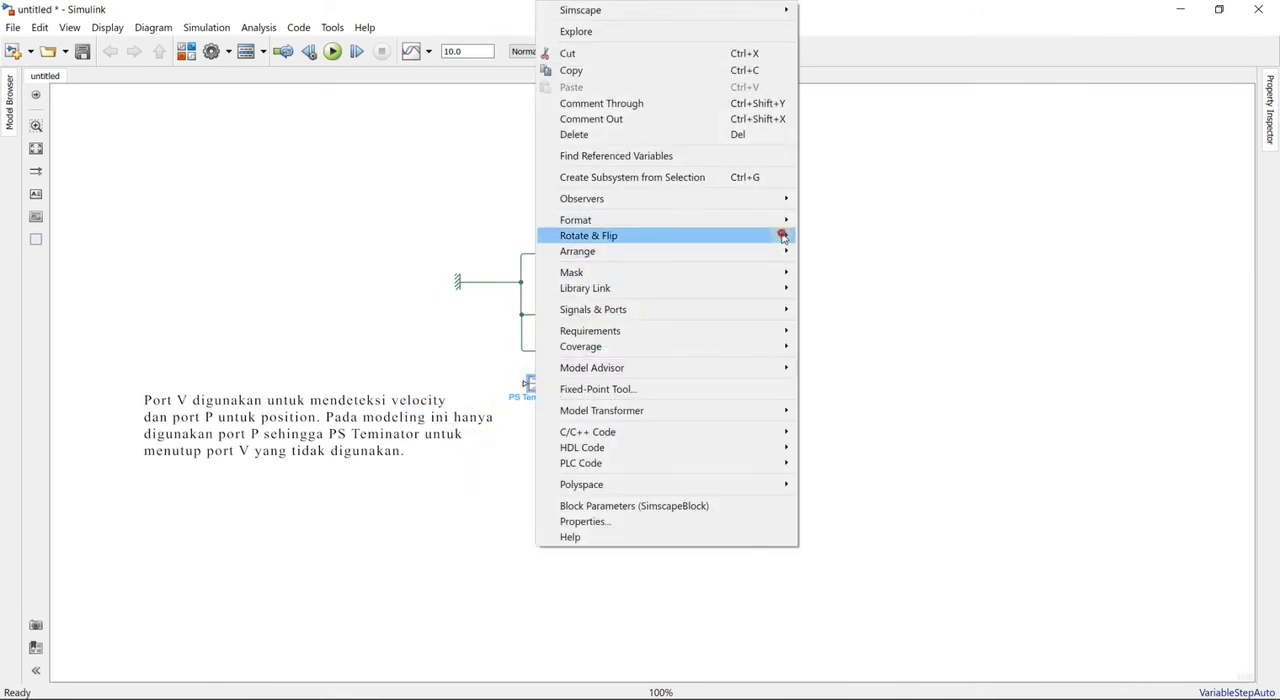
mouse_move(777, 235)
click(892, 285)
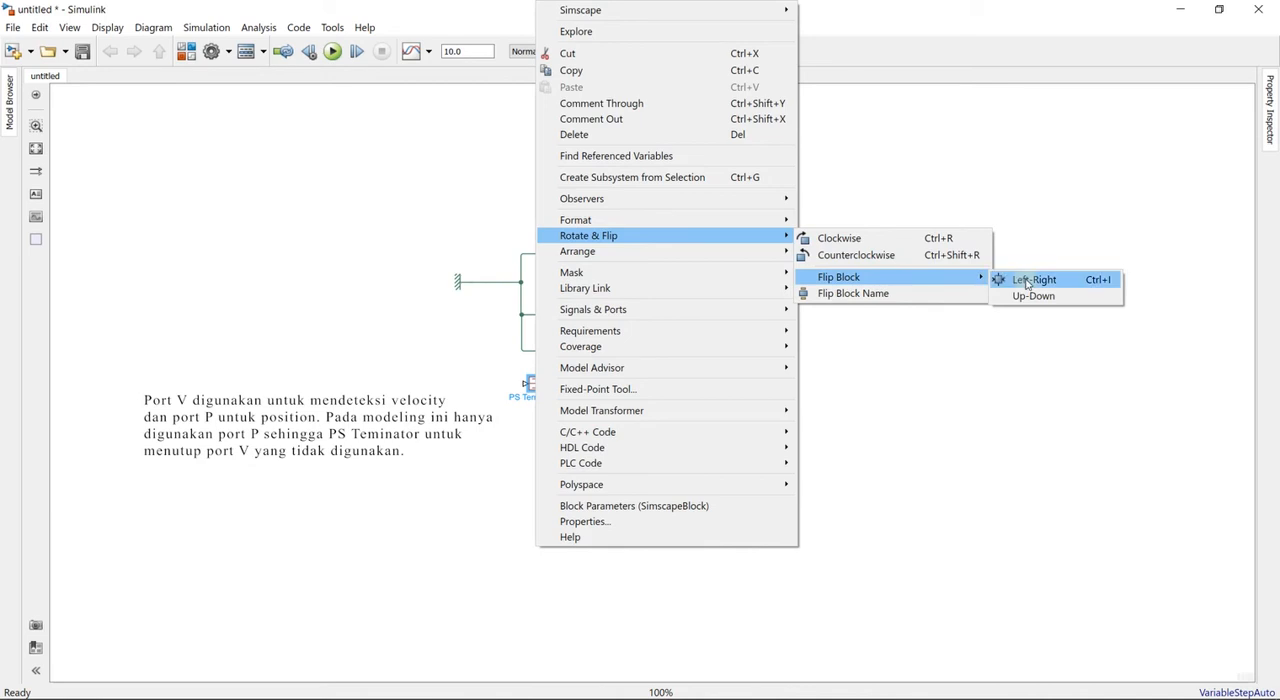
click(1008, 277)
- Align the PS Terminator with the motion sensor's velocity port V and connect the two
drag(537, 387, 547, 367)
click(587, 363)
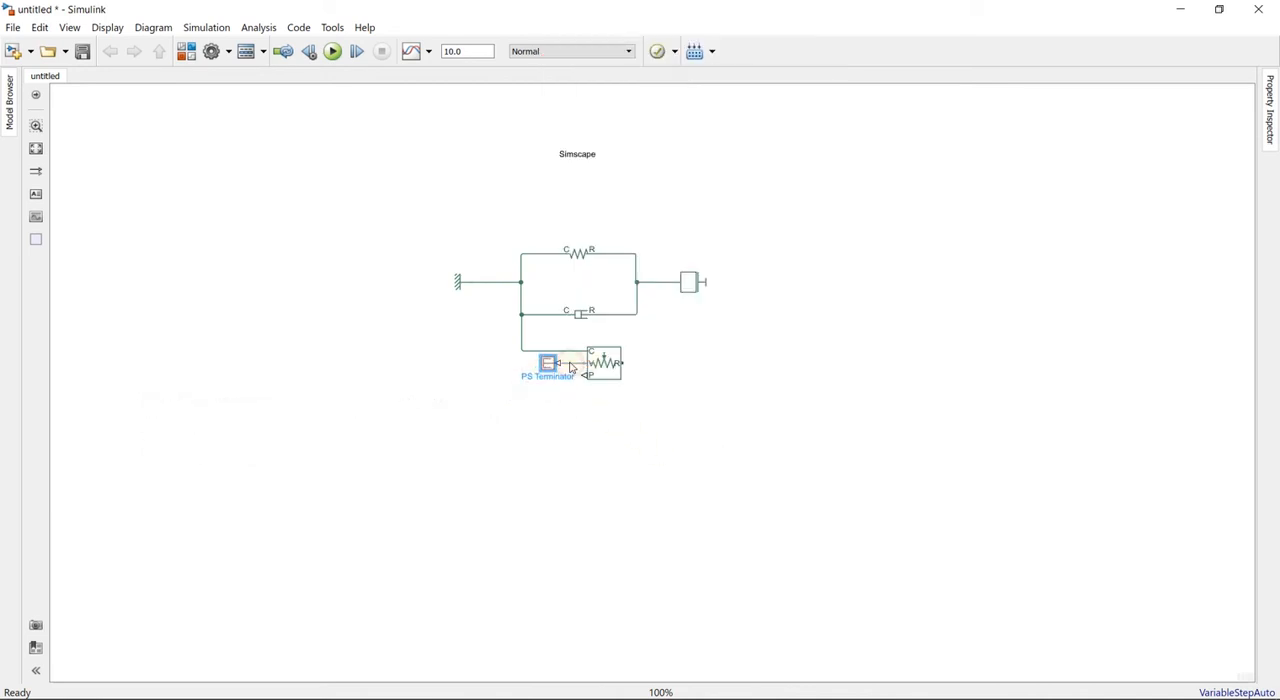
click(594, 378)
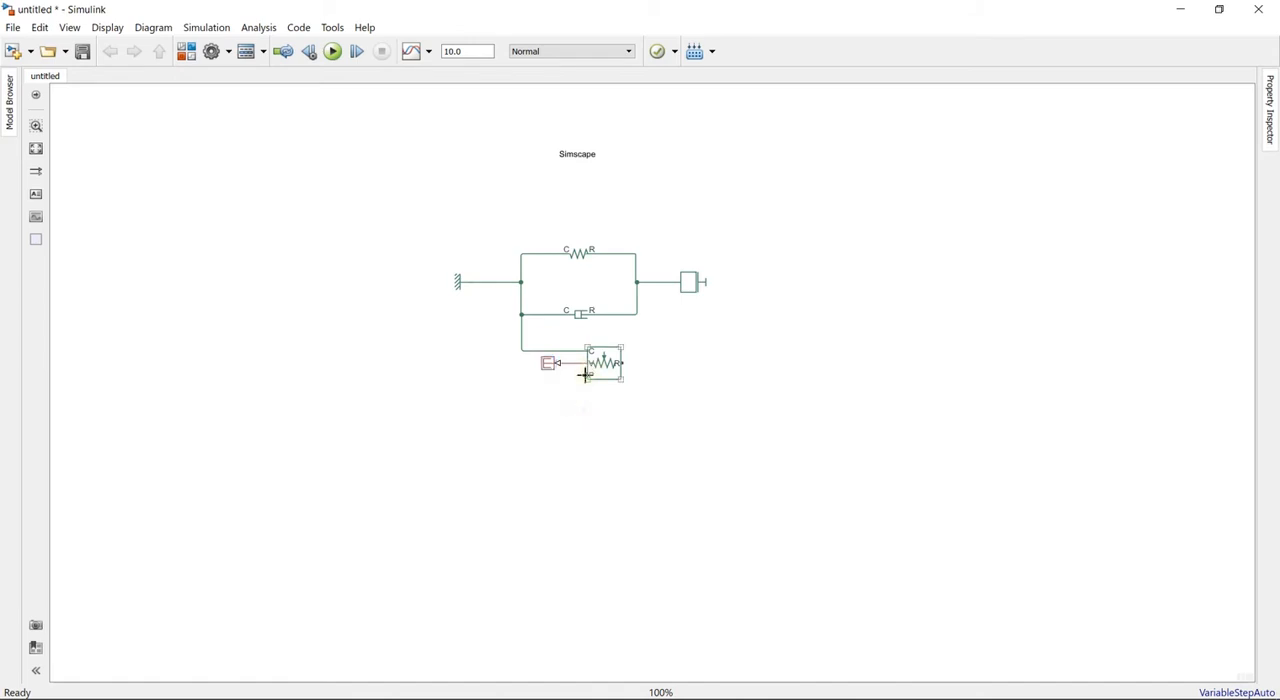
- Connect the motion sensor's port R to the line between the spring-damper junction and the mass
click(709, 440)
click(596, 378)
click(625, 363)
mouse_move(625, 363)
mouse_down()
mouse_move(671, 300)
mouse_move(658, 282)
mouse_up()
click(723, 437)
- Add a Simulink Sinks Scope block to the lower right of the motion sensor
double_click(791, 389)
text(sc)
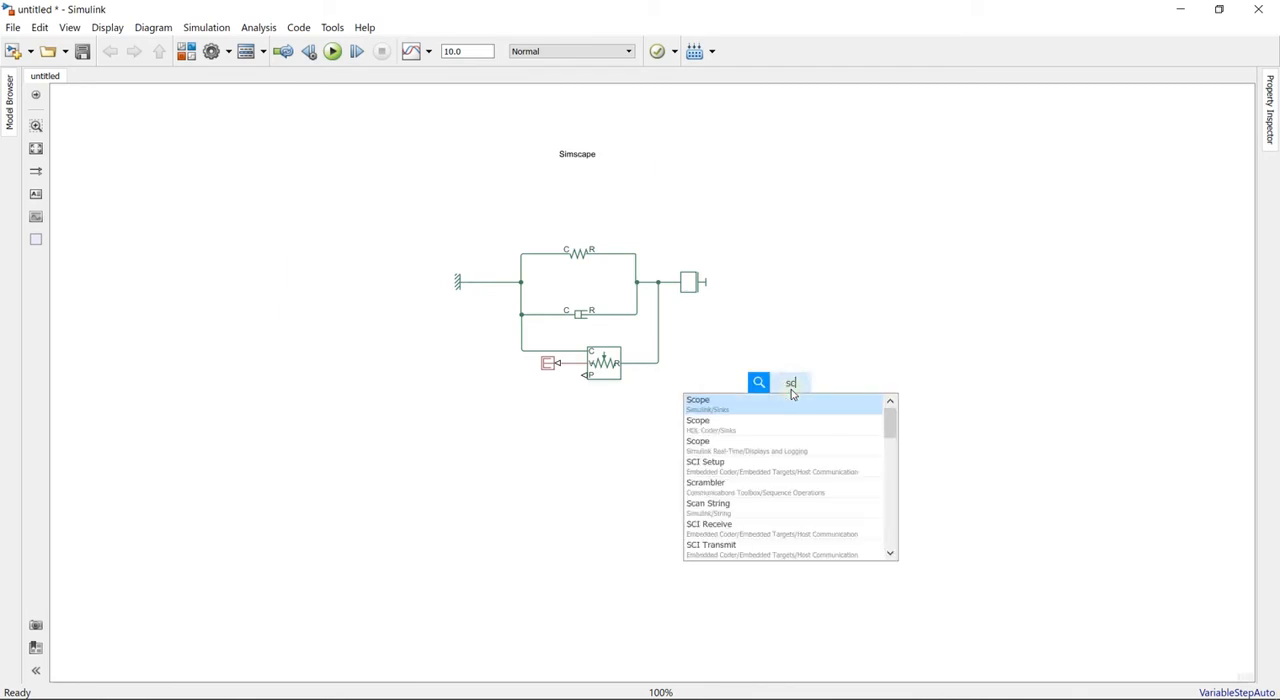
text(oop)
key(BackSpace)
key(BackSpace)
key(BackSpace)
key(BackSpace)
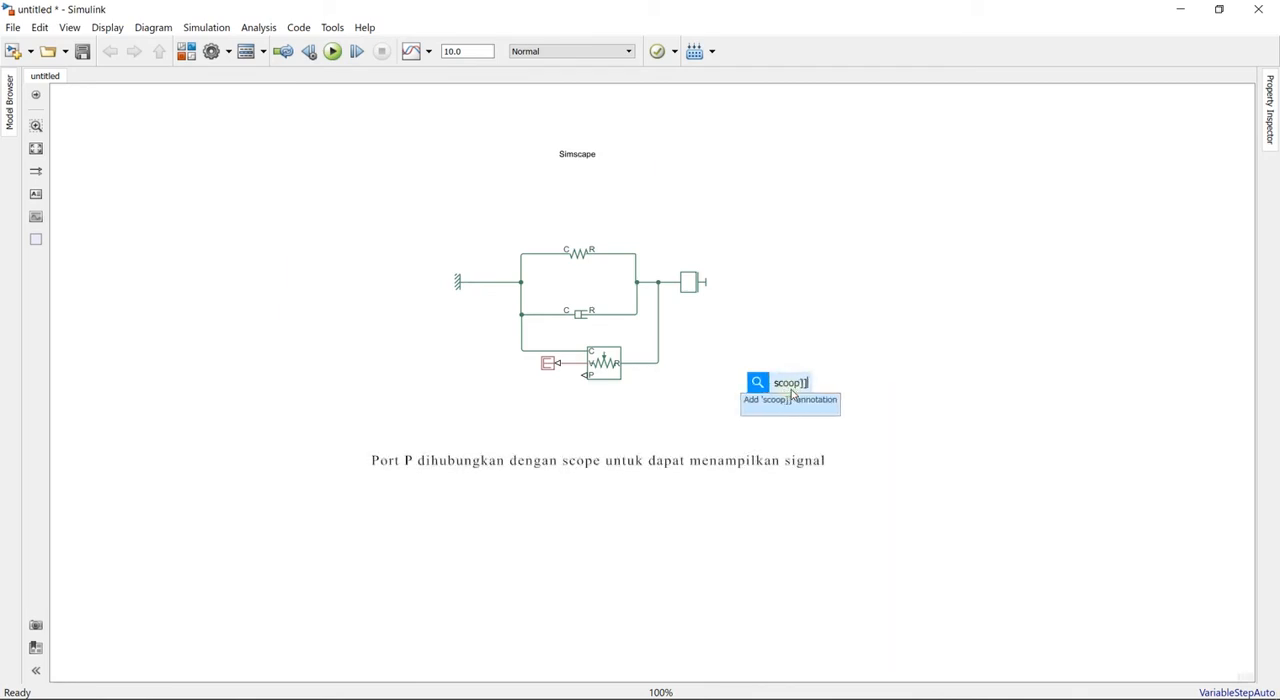
click(747, 403)
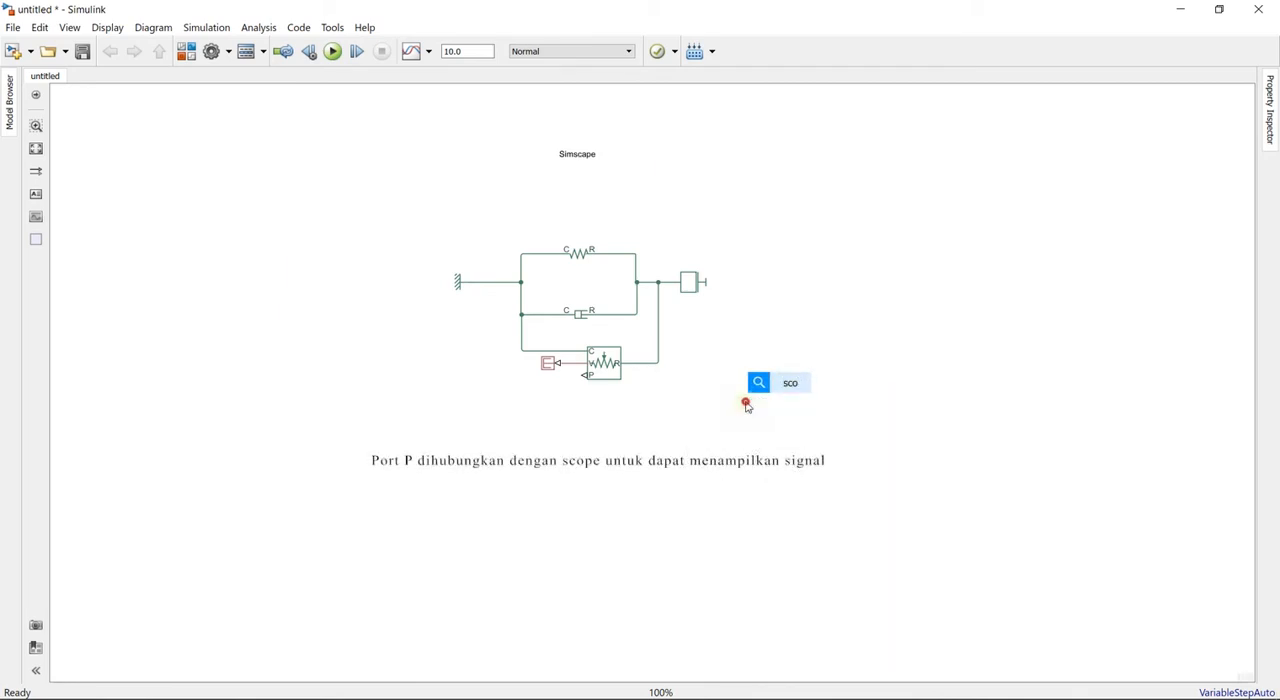
drag(788, 396, 782, 430)
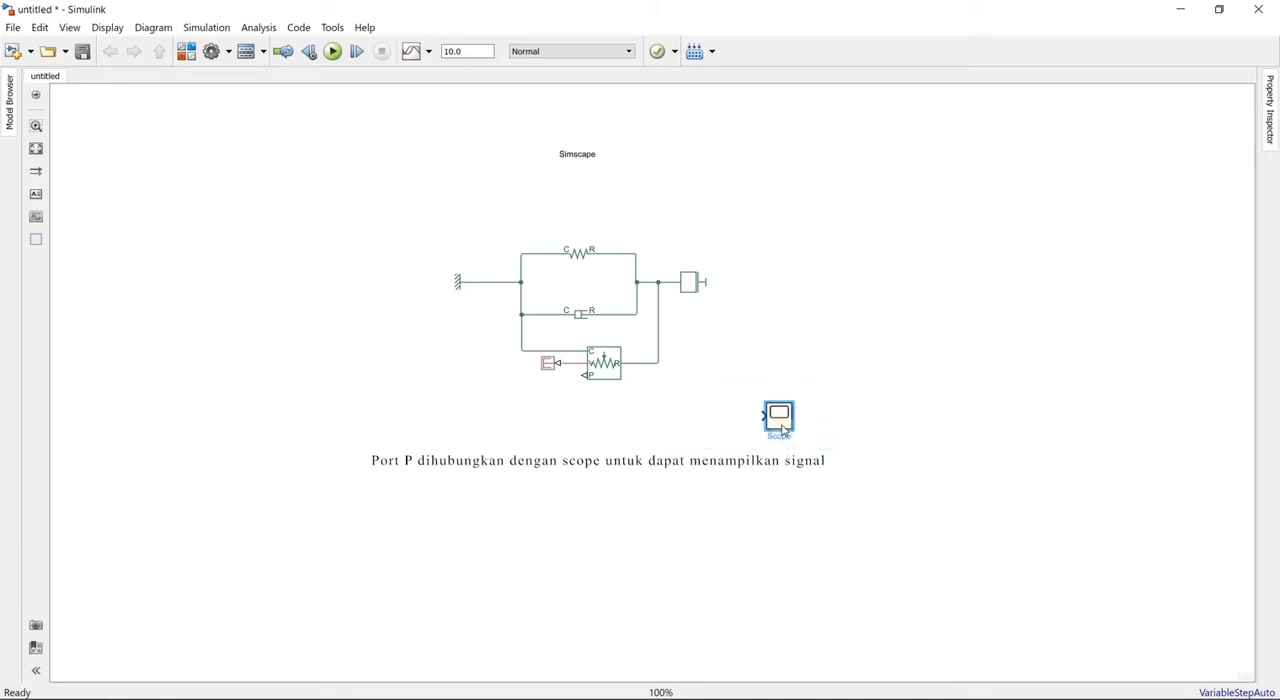
click(733, 421)
- Route the motion sensor's position port P through a new PS-Simulink Converter into the Scope
mouse_move(585, 374)
mouse_down()
mouse_move(569, 391)
mouse_move(771, 417)
mouse_move(710, 404)
mouse_move(653, 414)
mouse_up()
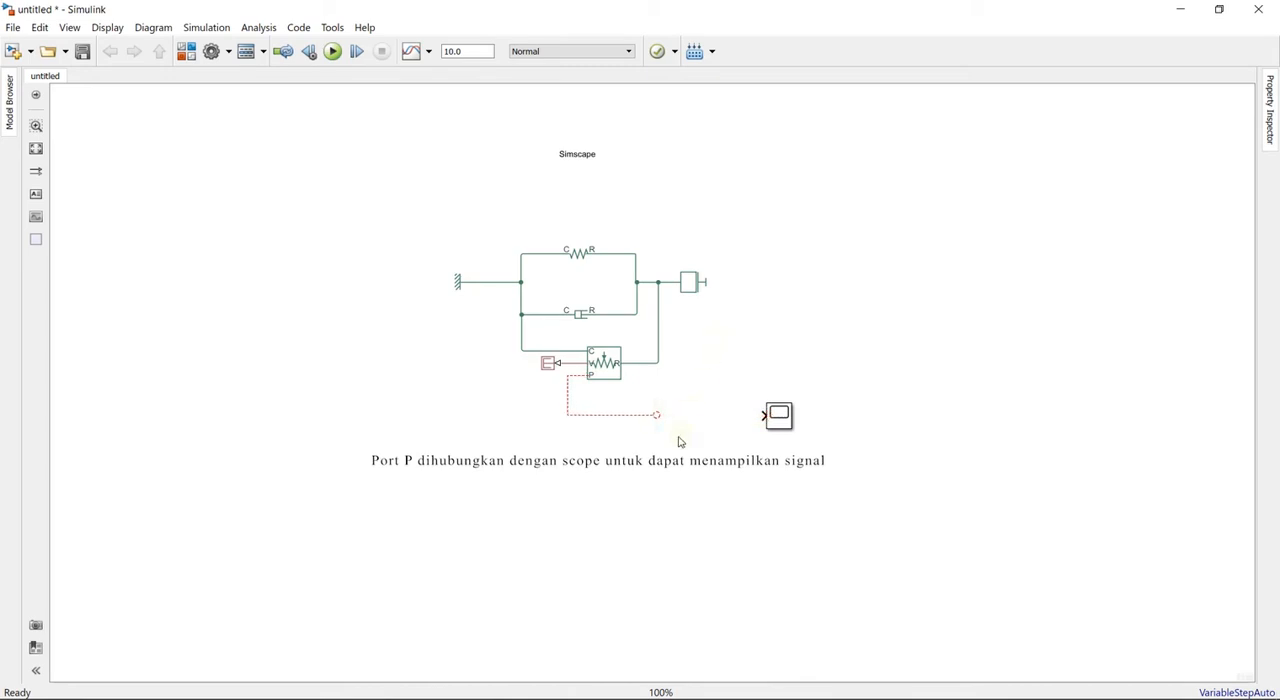
double_click(679, 441)
text(ps)
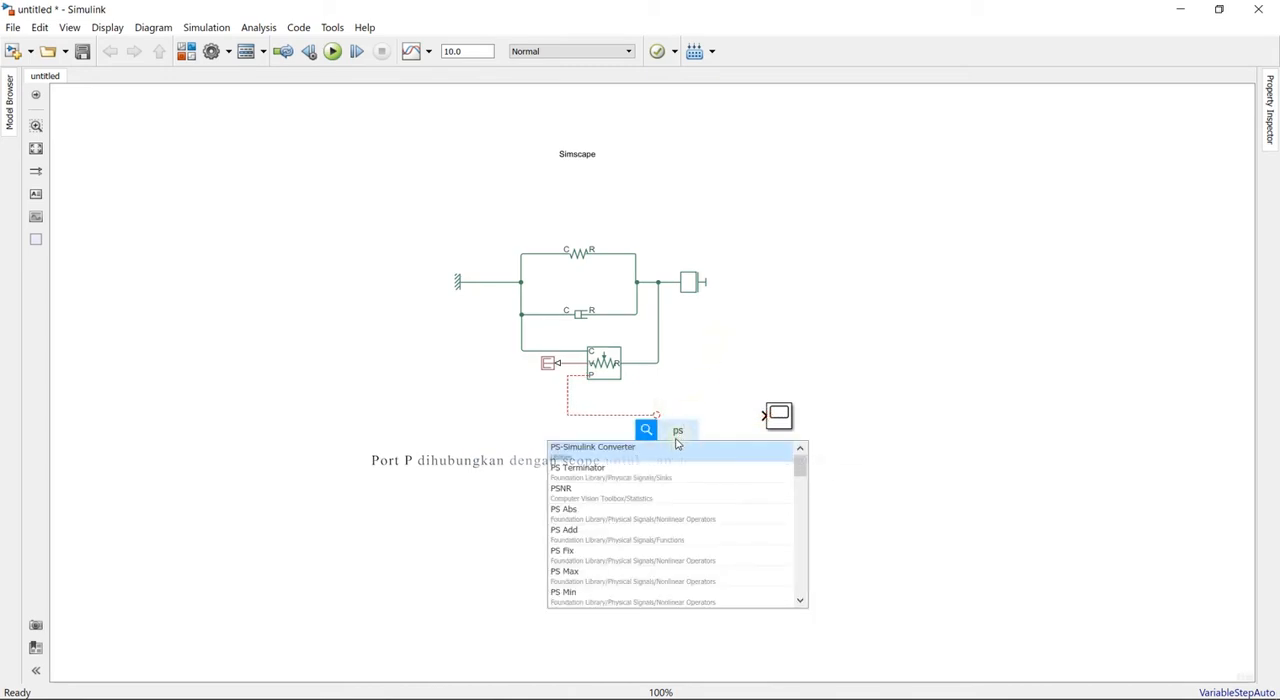
click(679, 445)
drag(676, 441, 663, 421)
drag(752, 420, 756, 417)
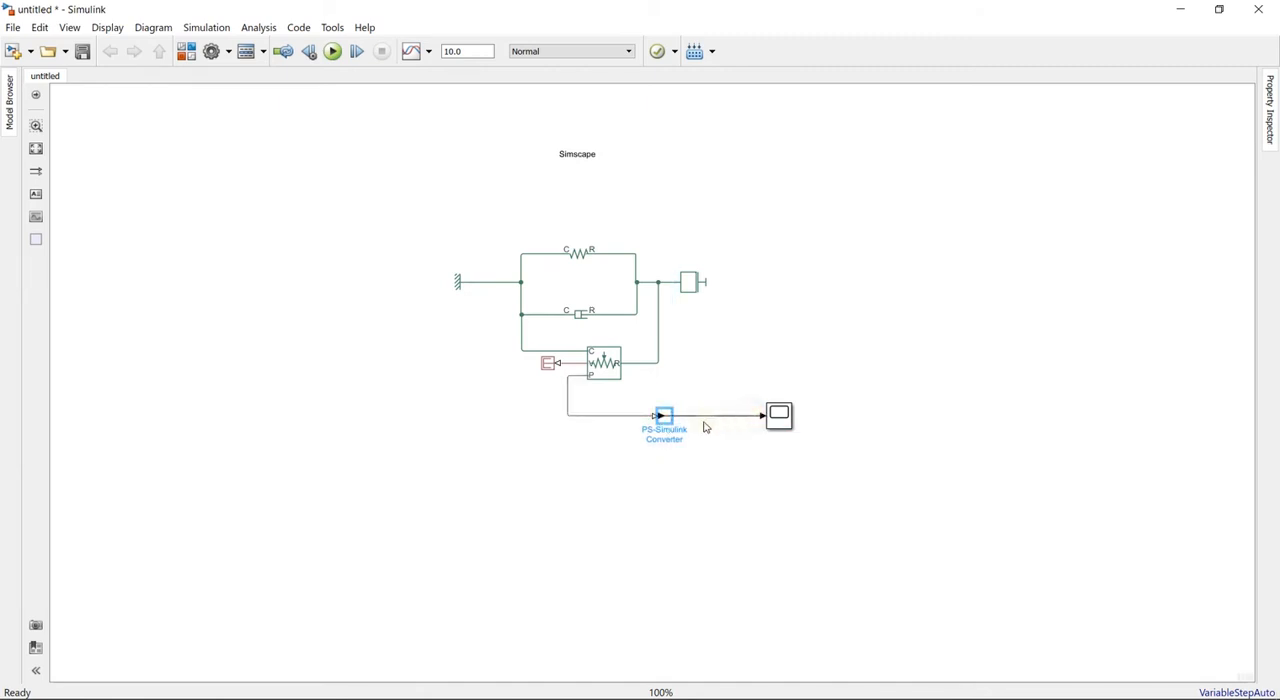
click(621, 536)
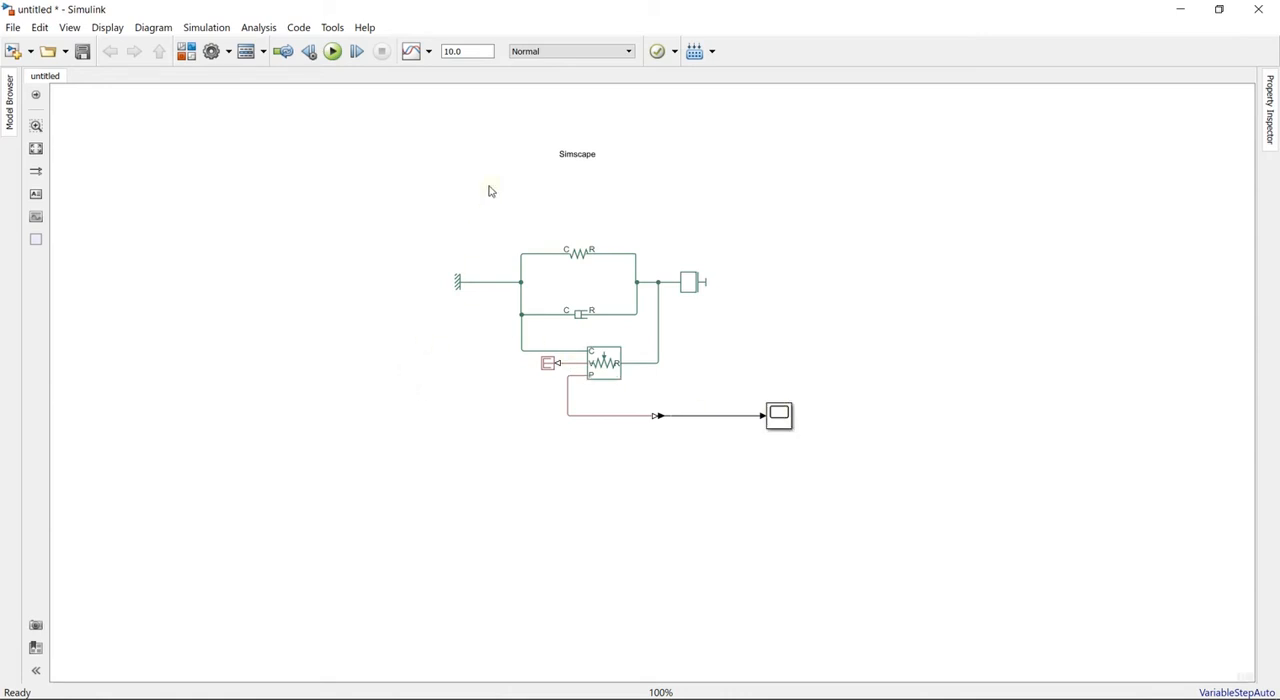
- Add an Ideal Force Source block above the spring
double_click(531, 181)
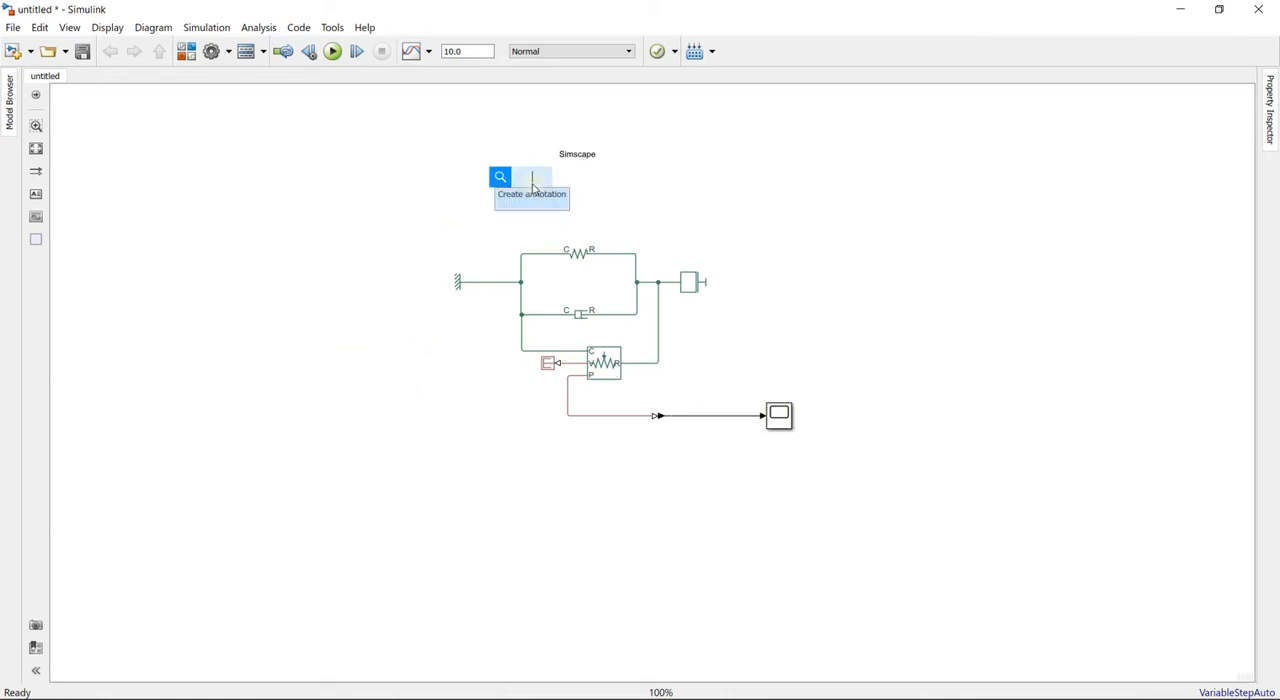
text(ide)
click(490, 217)
drag(541, 184, 625, 206)
right_click(557, 208)
mouse_move(600, 234)
click(830, 254)
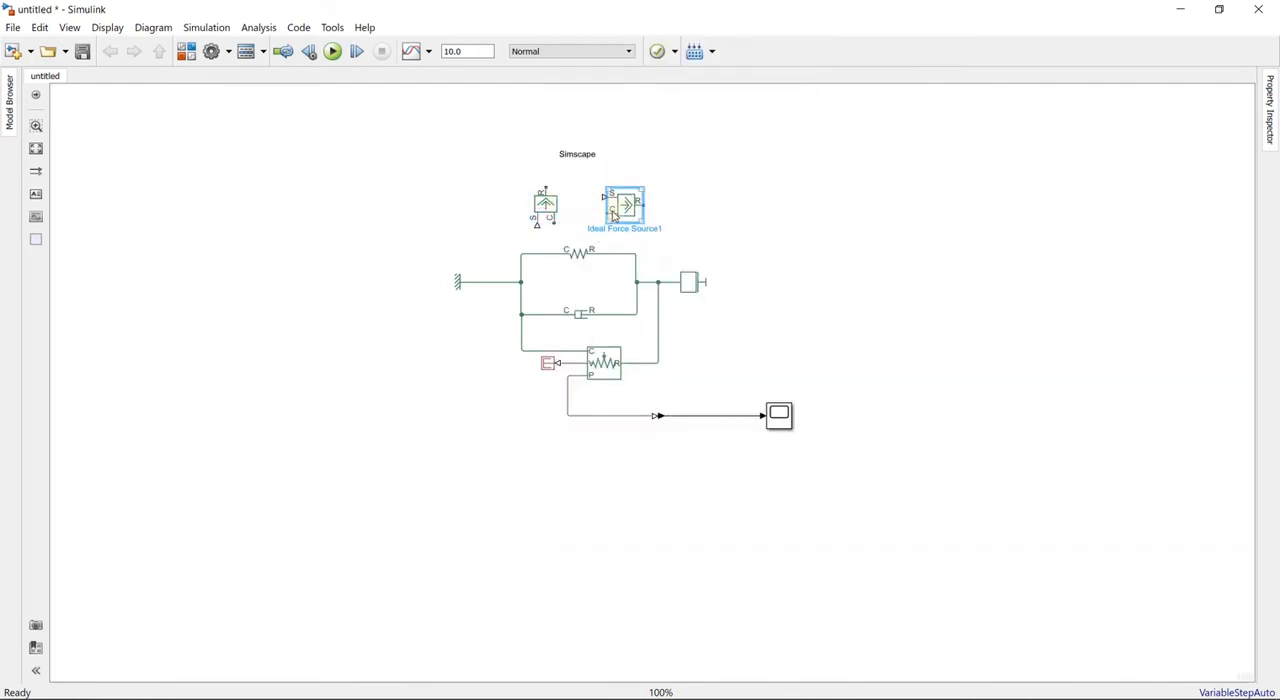
key(ctrl+z)
- Rotate the Ideal Force Source clockwise so port R faces the mass side, and center it above the spring
right_click(551, 205)
click(835, 238)
click(721, 199)
drag(547, 204, 569, 209)
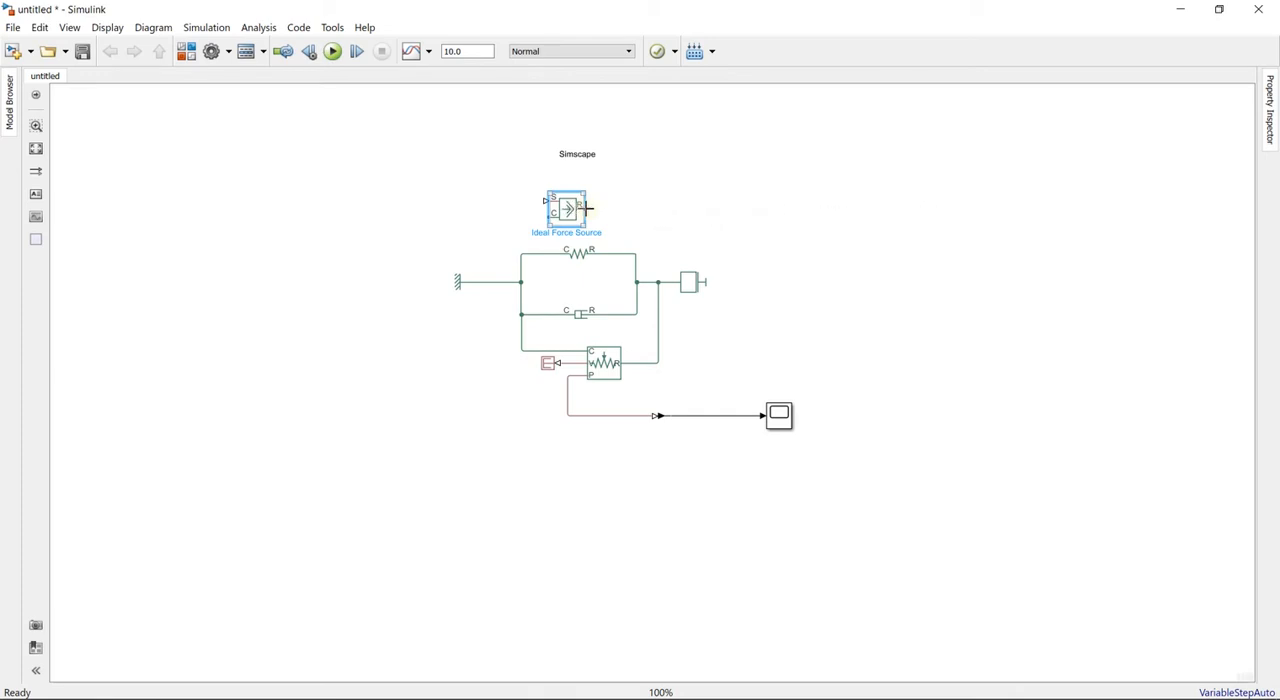
- Connect the force source's port R to the mass-side line and its port C to the reference-side line
drag(587, 207, 658, 282)
mouse_move(551, 213)
mouse_down()
mouse_move(531, 220)
mouse_move(520, 254)
mouse_up()
click(563, 207)
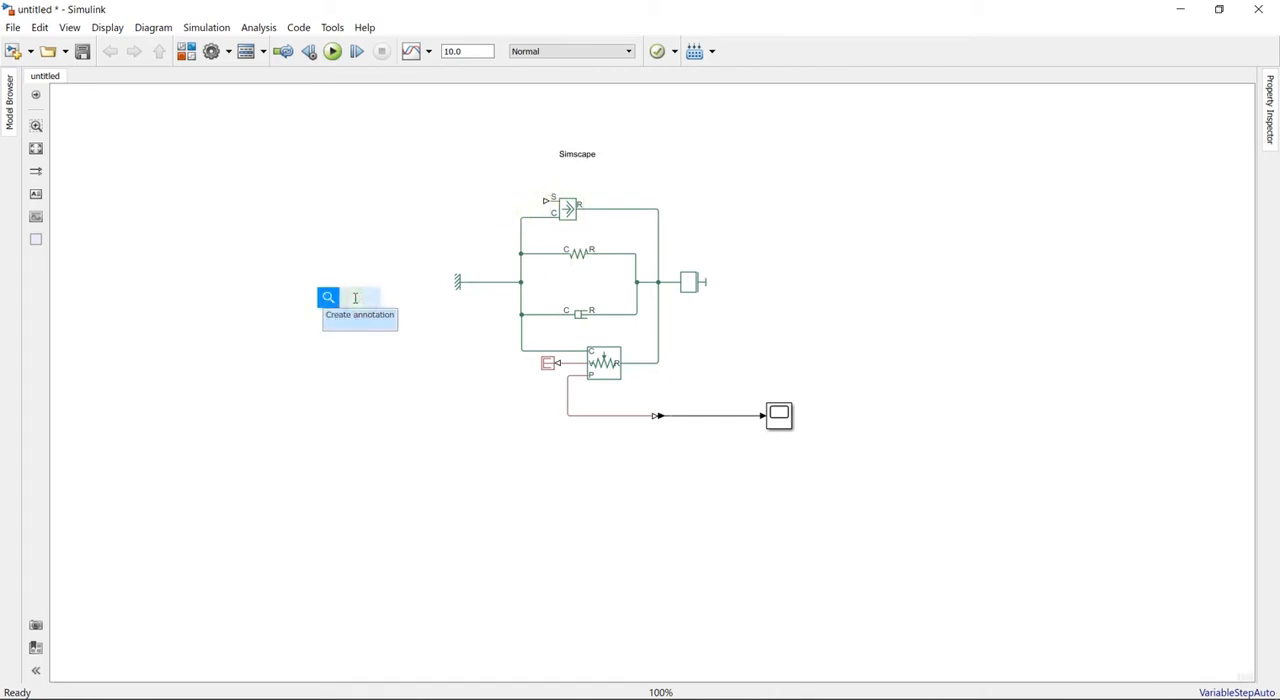
- Add a Step block left of the translational reference and draw a line from its output toward the force source's port S
text(step)
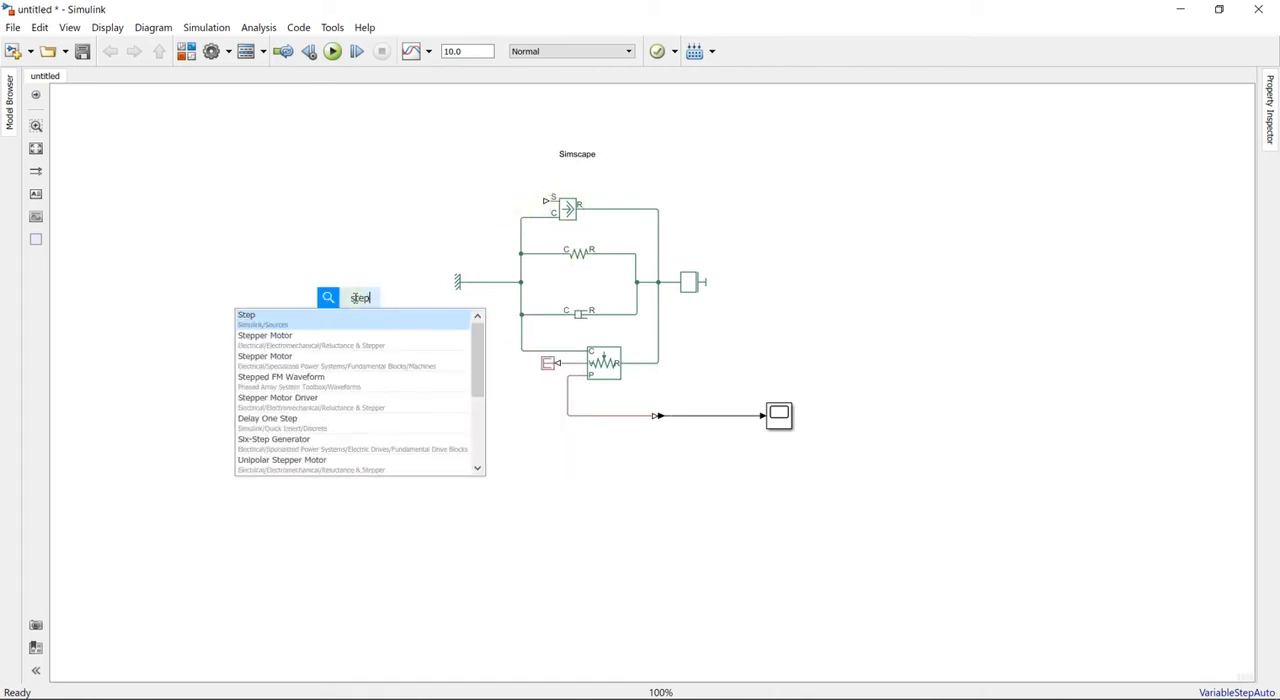
click(303, 323)
drag(354, 318, 545, 200)
click(411, 396)
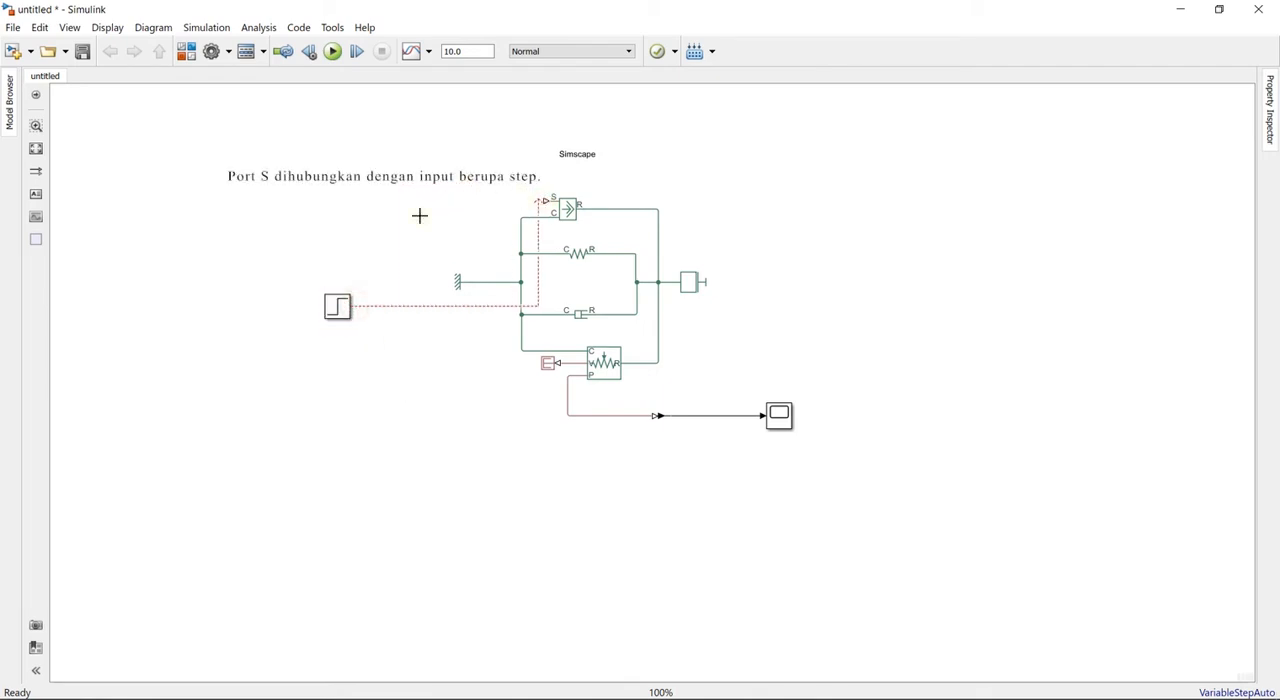
- Shorten the Step's signal line and insert a Simulink-PS Converter between it and the force source's port S
mouse_move(420, 216)
mouse_down()
mouse_move(449, 198)
mouse_move(425, 200)
mouse_up()
double_click(446, 196)
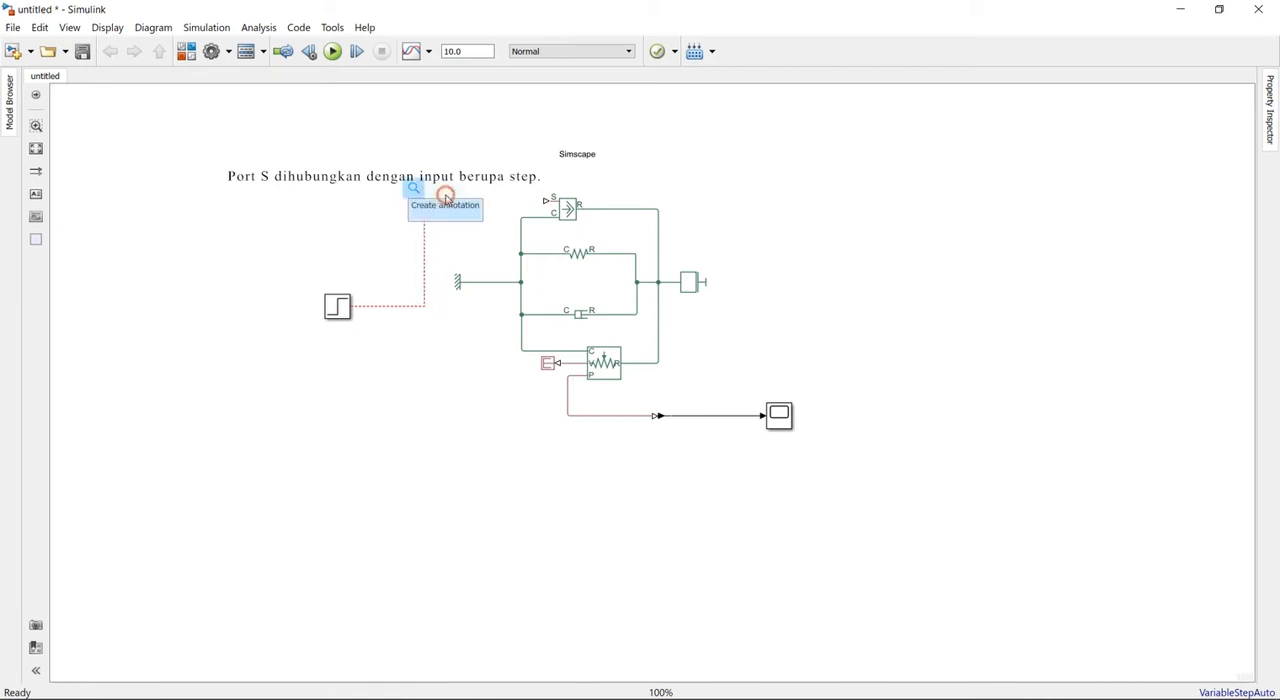
text(sim)
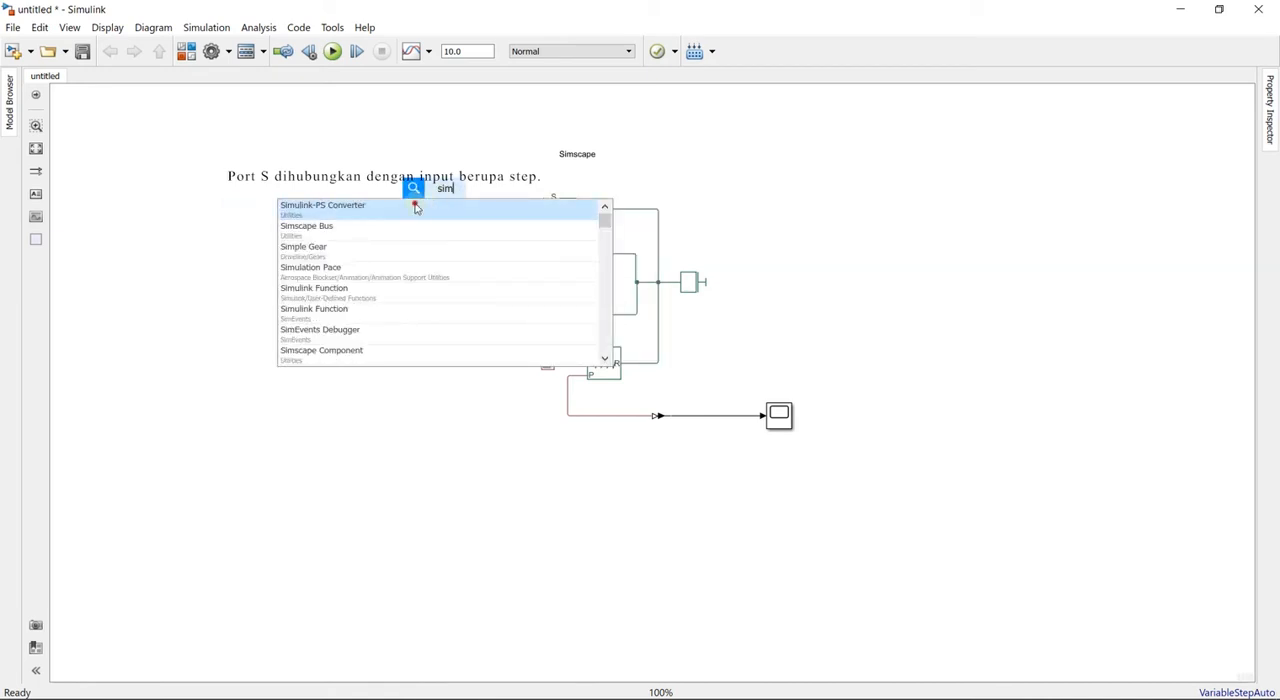
click(415, 207)
mouse_move(446, 195)
mouse_down()
mouse_move(477, 205)
mouse_move(424, 201)
mouse_up()
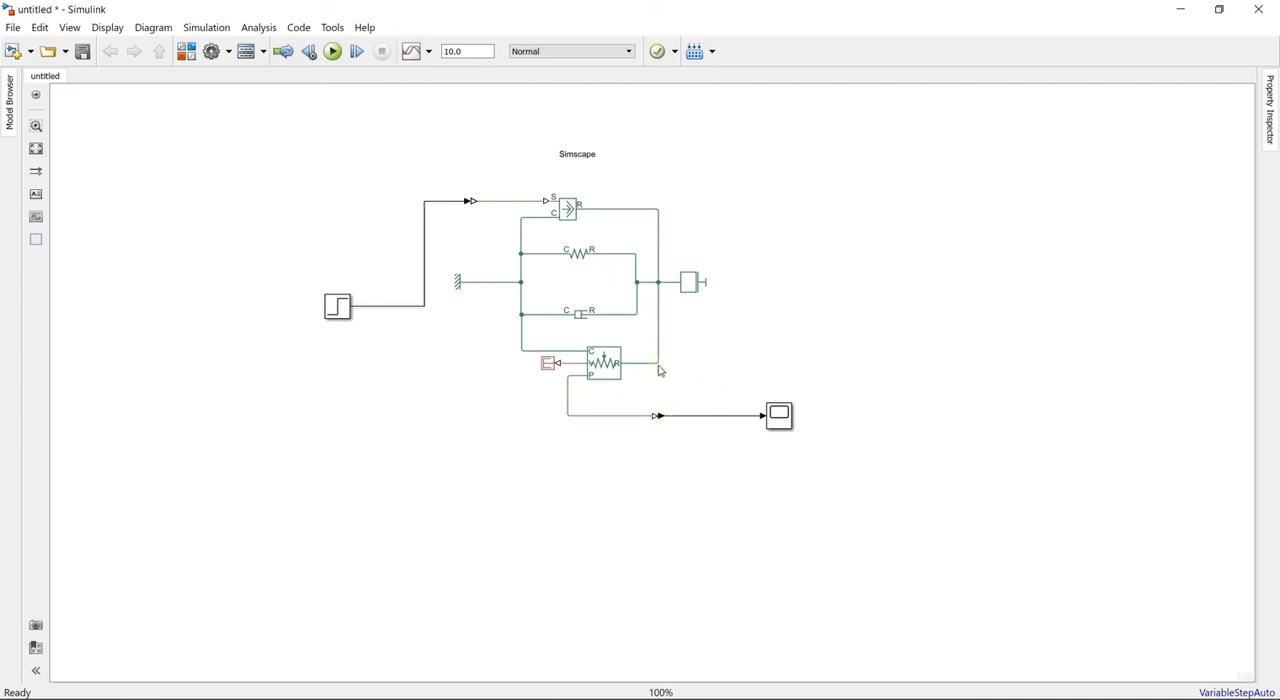
- Add the %<Name> token as the Translational Spring's block annotation
click(588, 258)
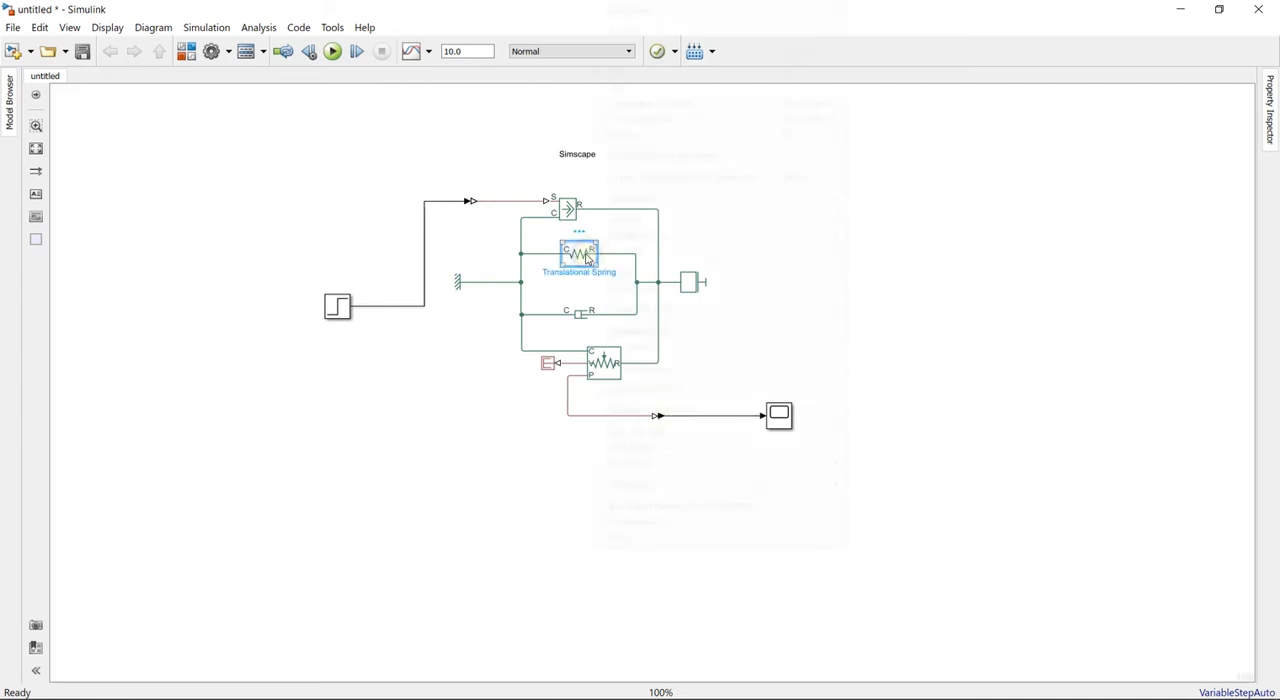
click(773, 522)
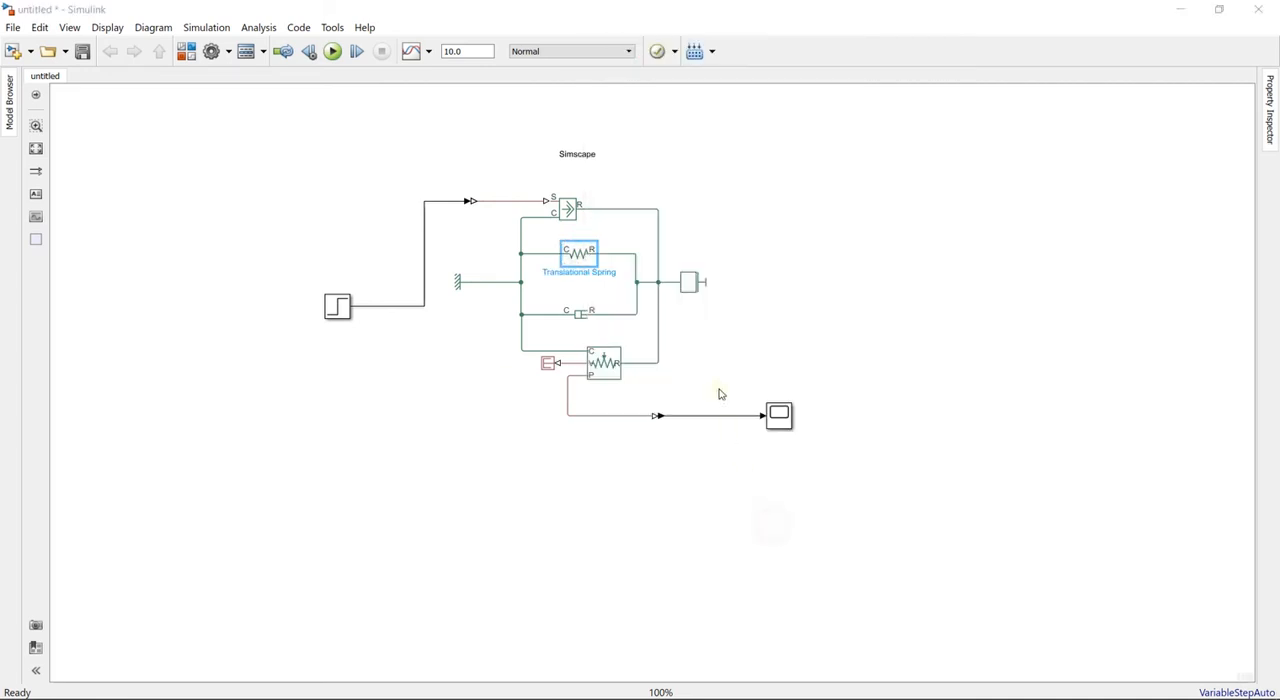
click(720, 62)
scroll(690, 300, down, 10)
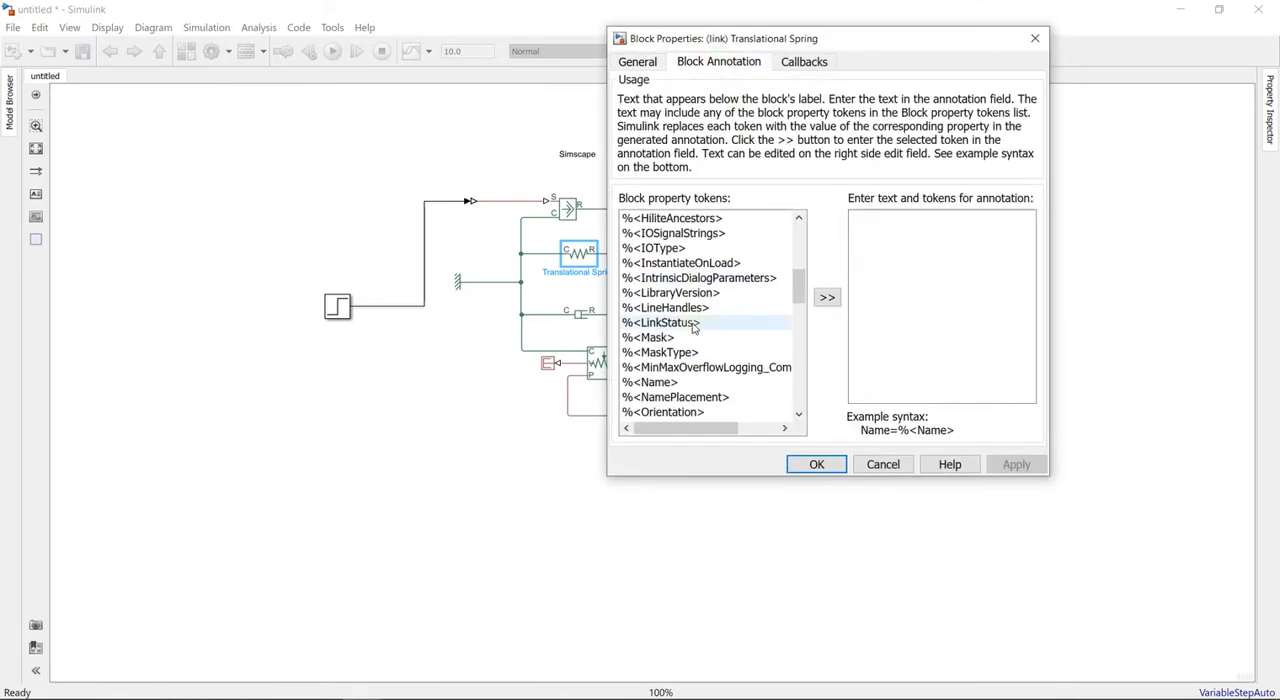
click(665, 337)
click(830, 298)
click(816, 464)
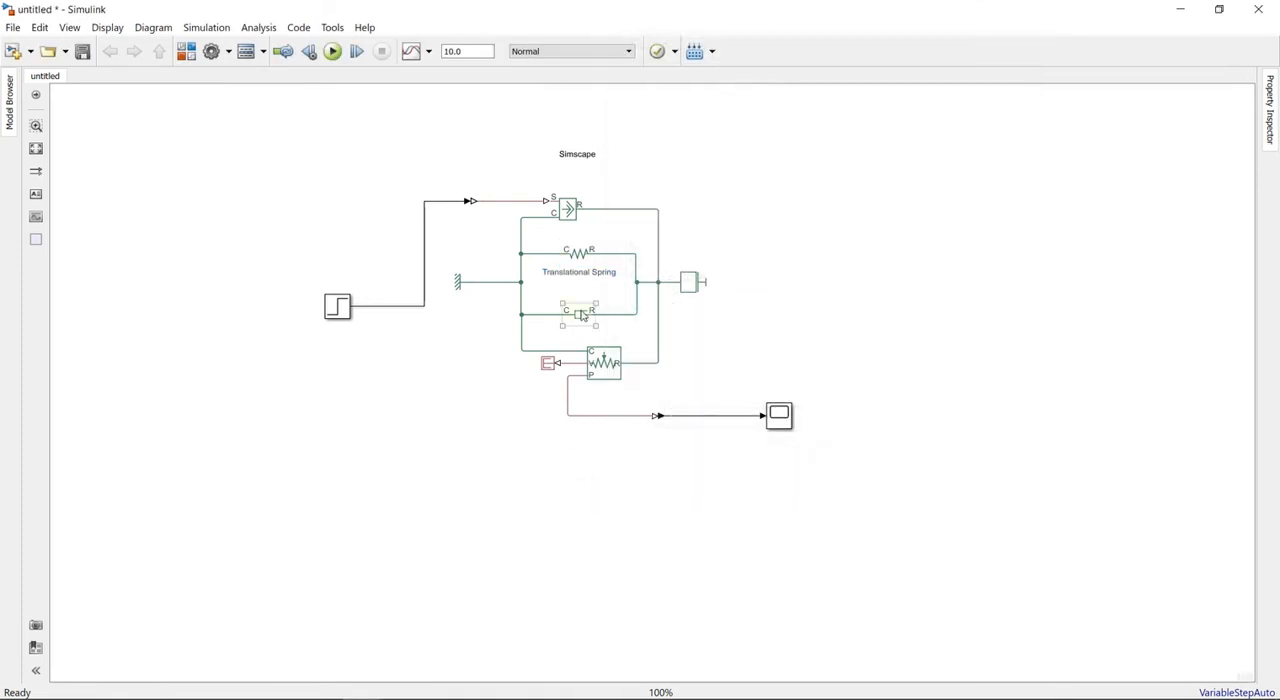
- Add the %<Name> token as the Translational Damper's block annotation
right_click(578, 318)
mouse_move(700, 235)
click(629, 521)
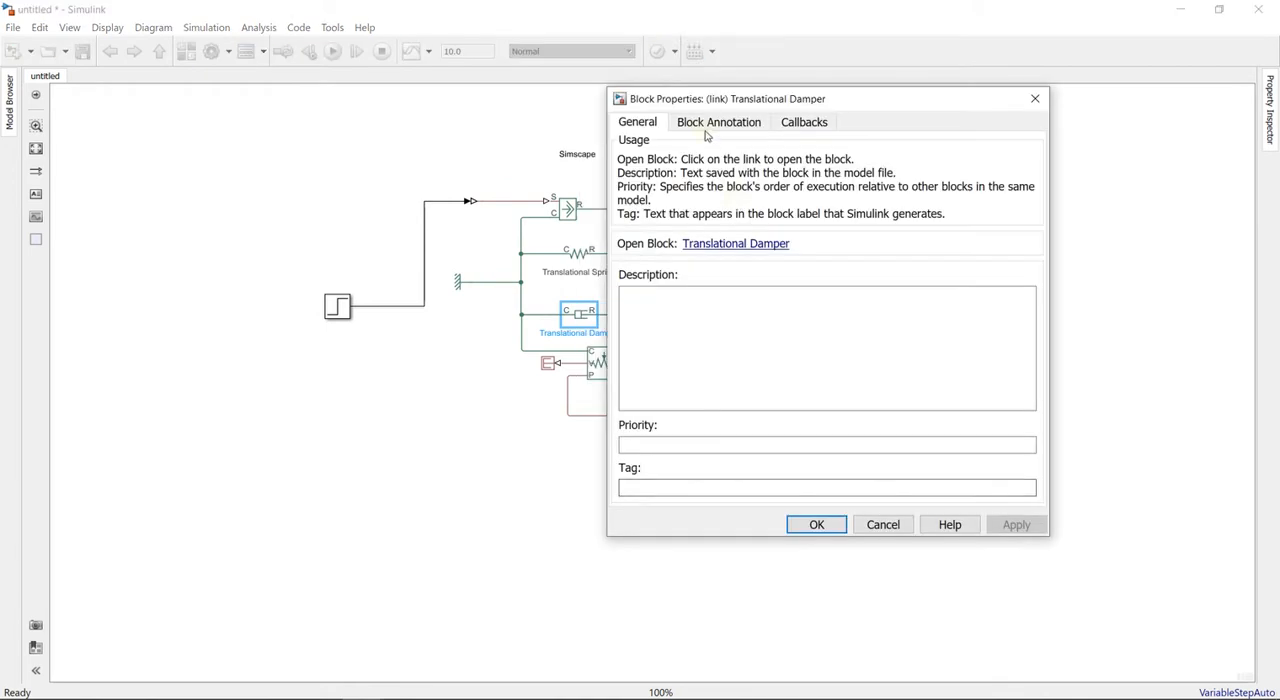
click(718, 122)
scroll(680, 370, down, 10)
click(650, 353)
click(827, 357)
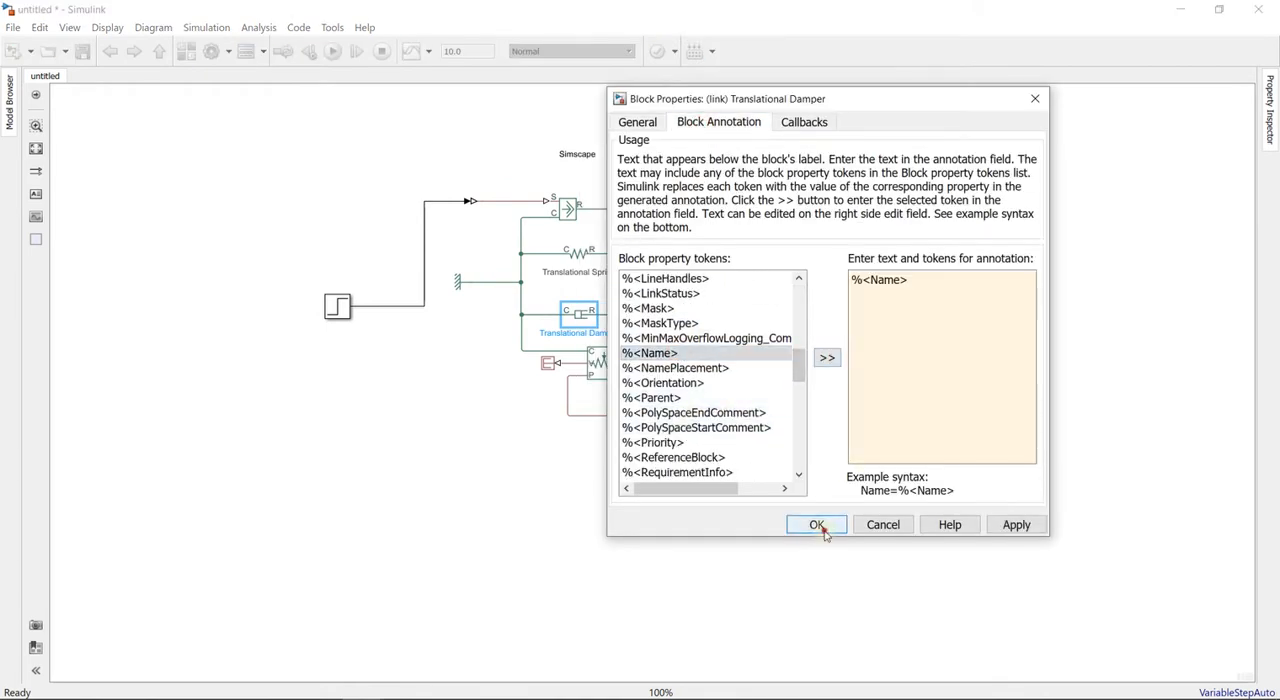
click(816, 524)
- Shift the motion sensor, PS Terminator, PS-Simulink Converter and Scope together slightly down, away from the damper's label
click(634, 395)
drag(822, 450, 533, 350)
click(795, 328)
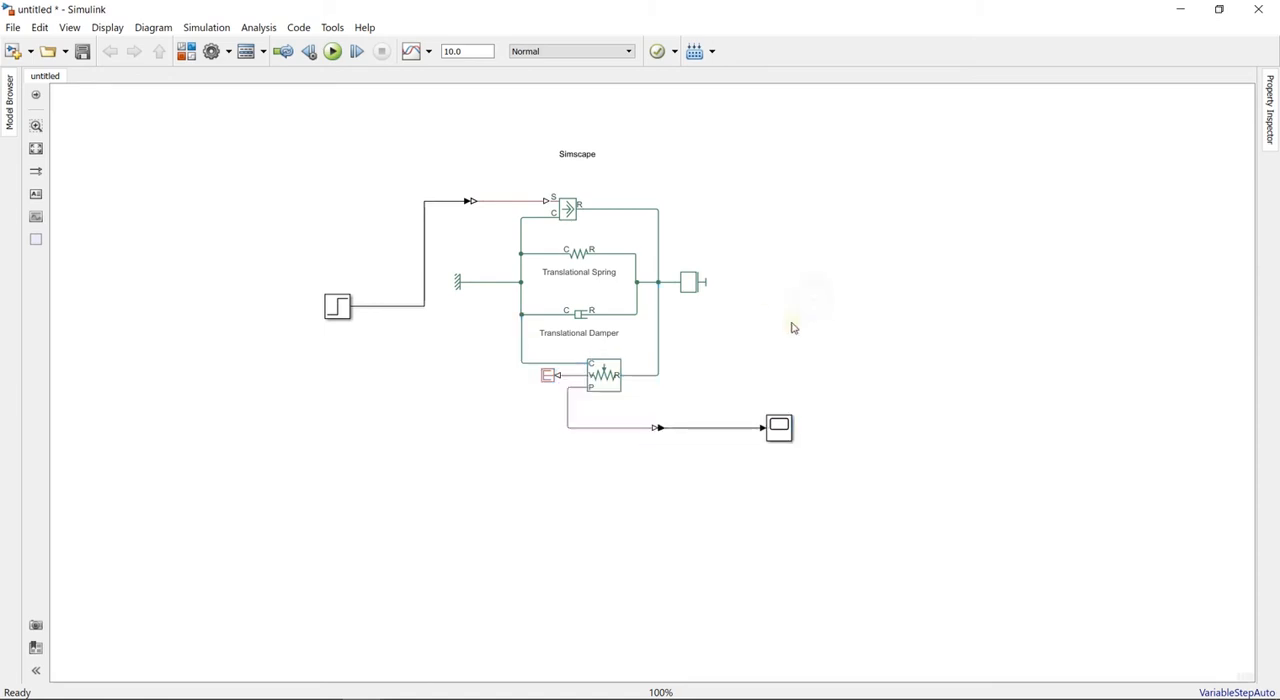
- Add the %<Name> token as the Mass block's annotation
click(688, 284)
right_click(688, 288)
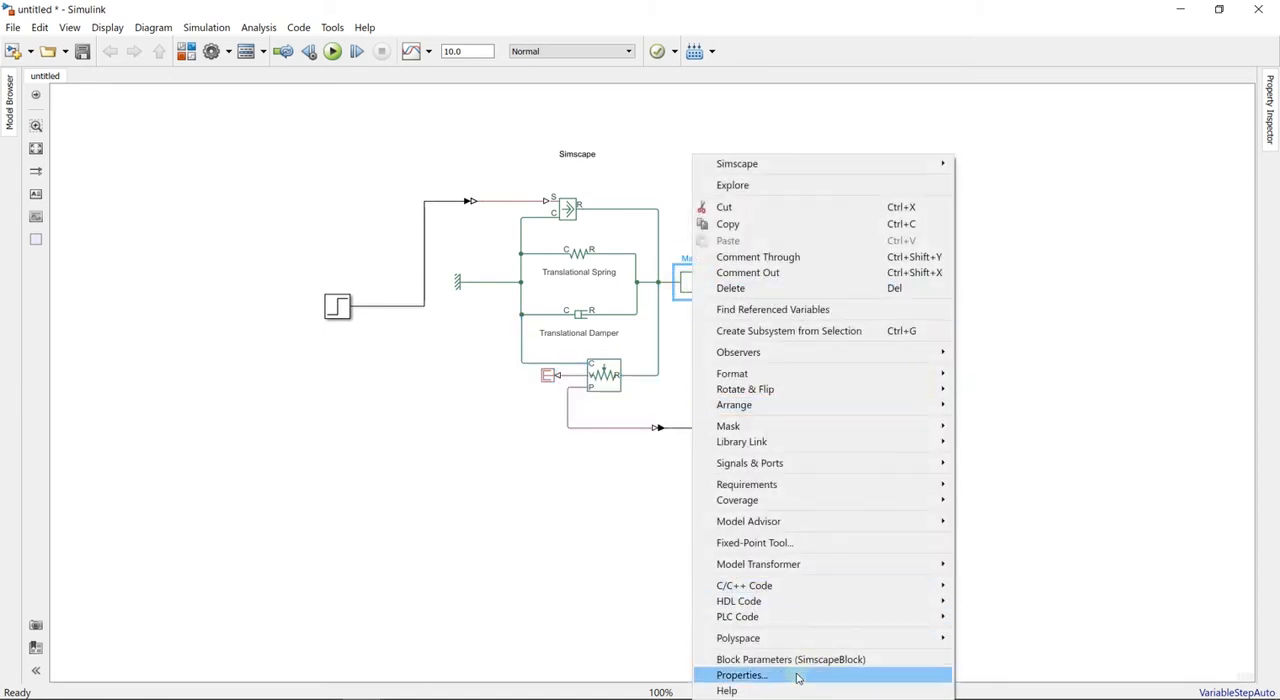
click(795, 675)
click(830, 89)
scroll(820, 340, down, 4)
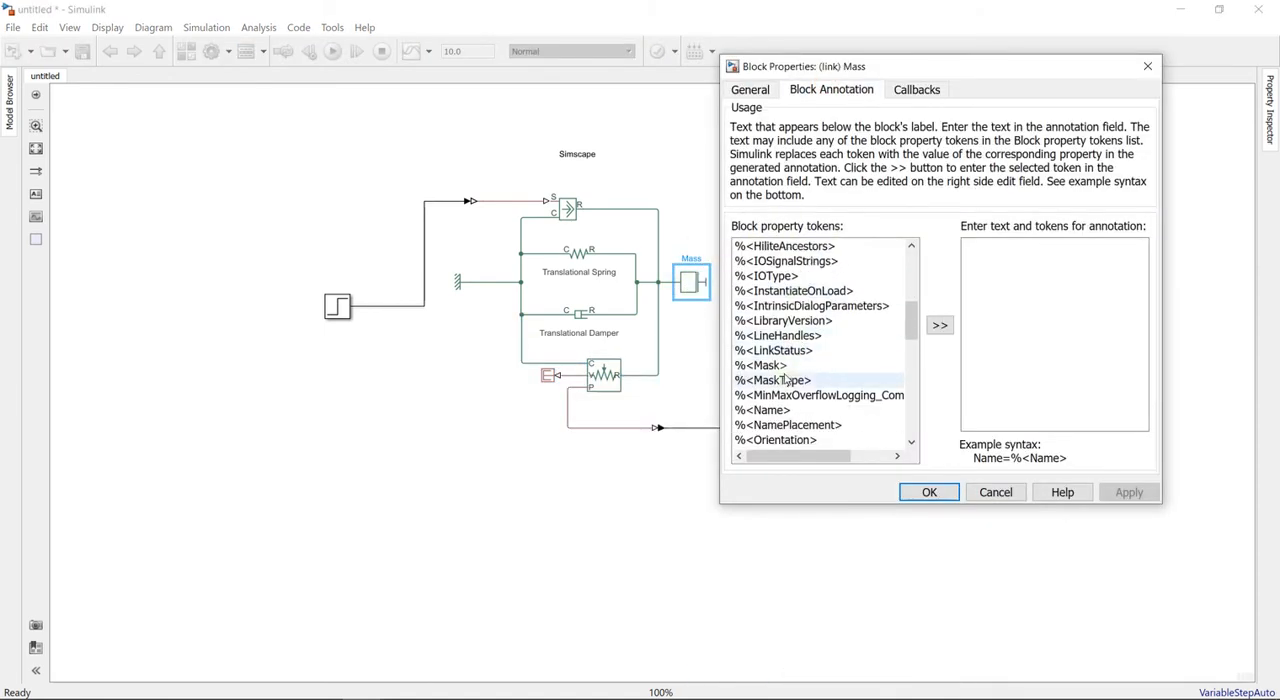
click(790, 410)
click(940, 325)
click(935, 492)
click(812, 234)
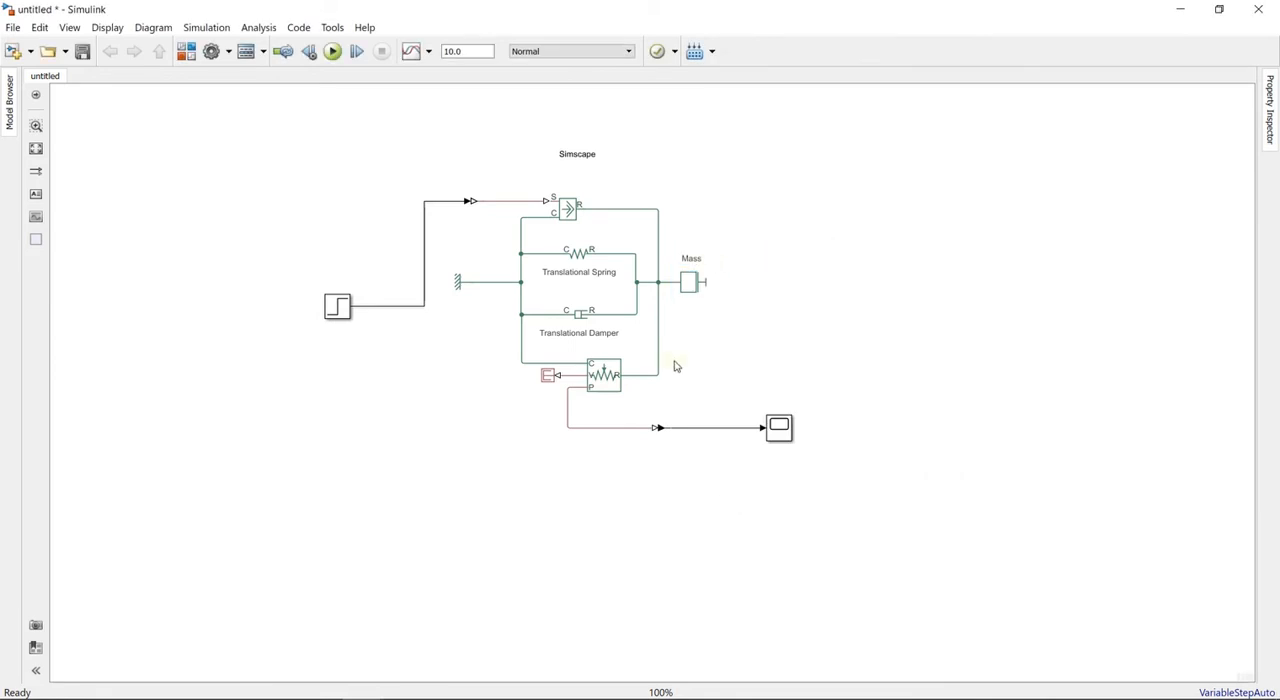
- Move the Mechanical Translational Reference slightly closer to the spring-damper branch
click(463, 290)
click(500, 423)
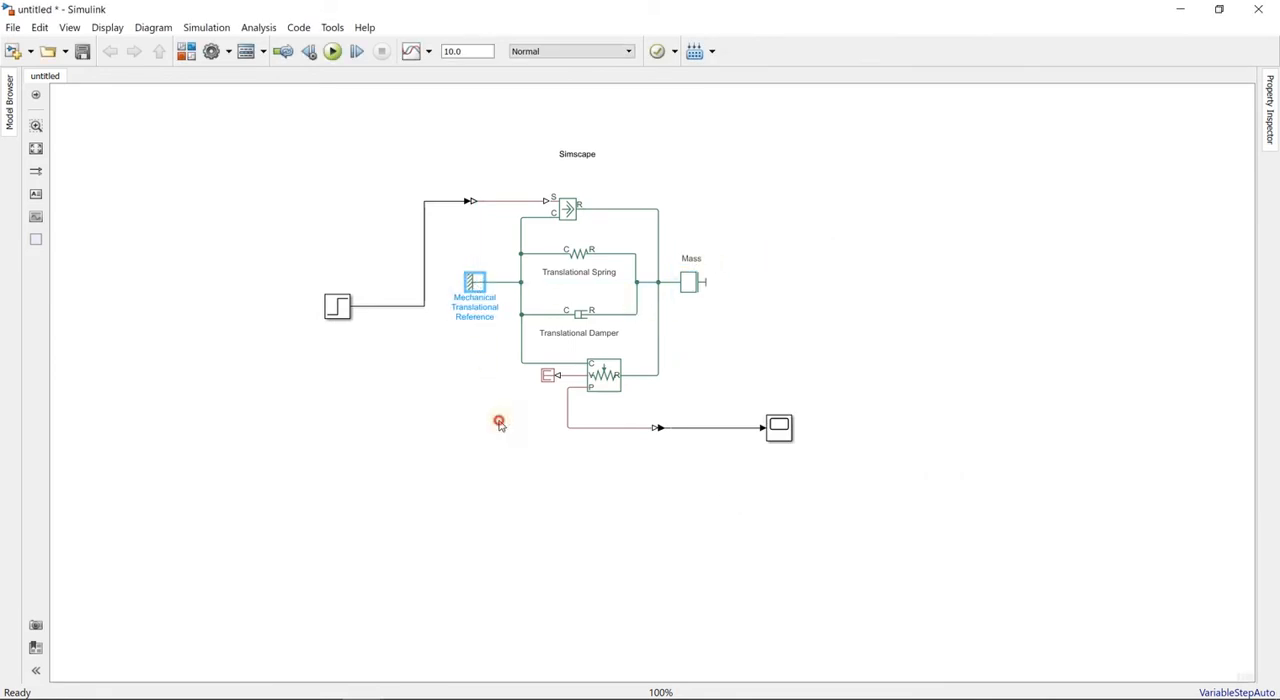
- Set the Step block's final value to F
double_click(341, 310)
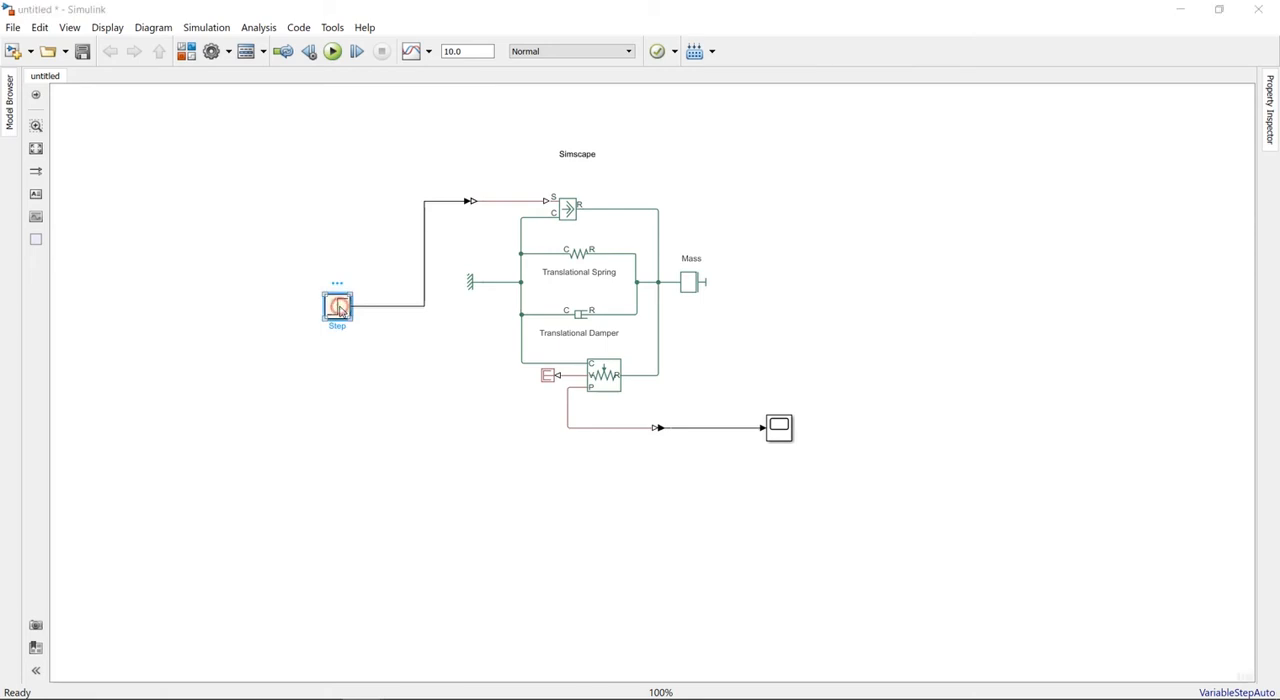
double_click(405, 335)
text(F)
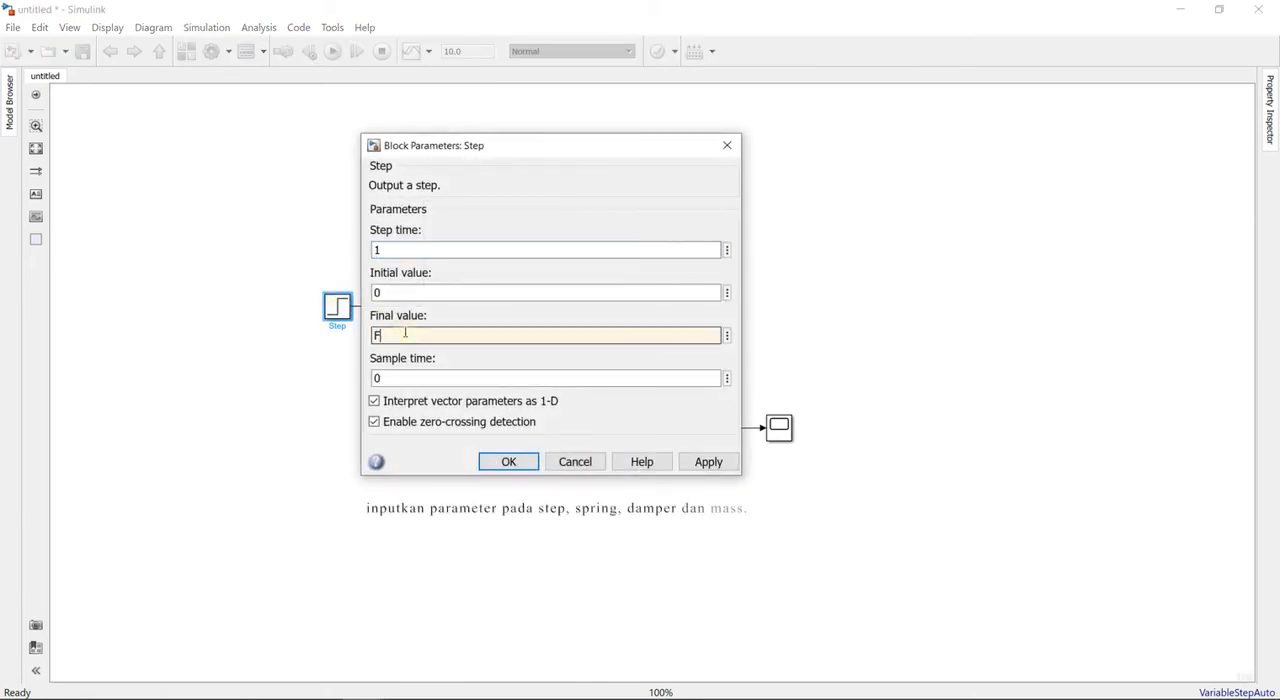
key(Return)
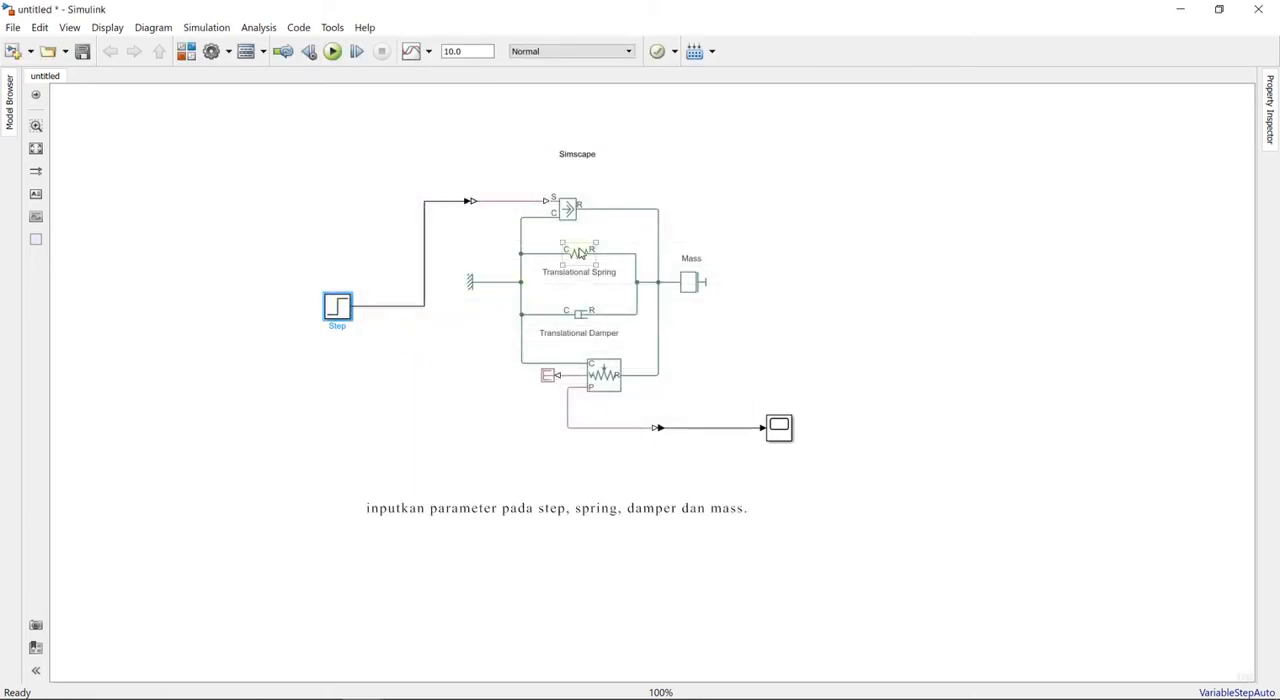
- Set the Translational Spring's spring rate to k
double_click(580, 254)
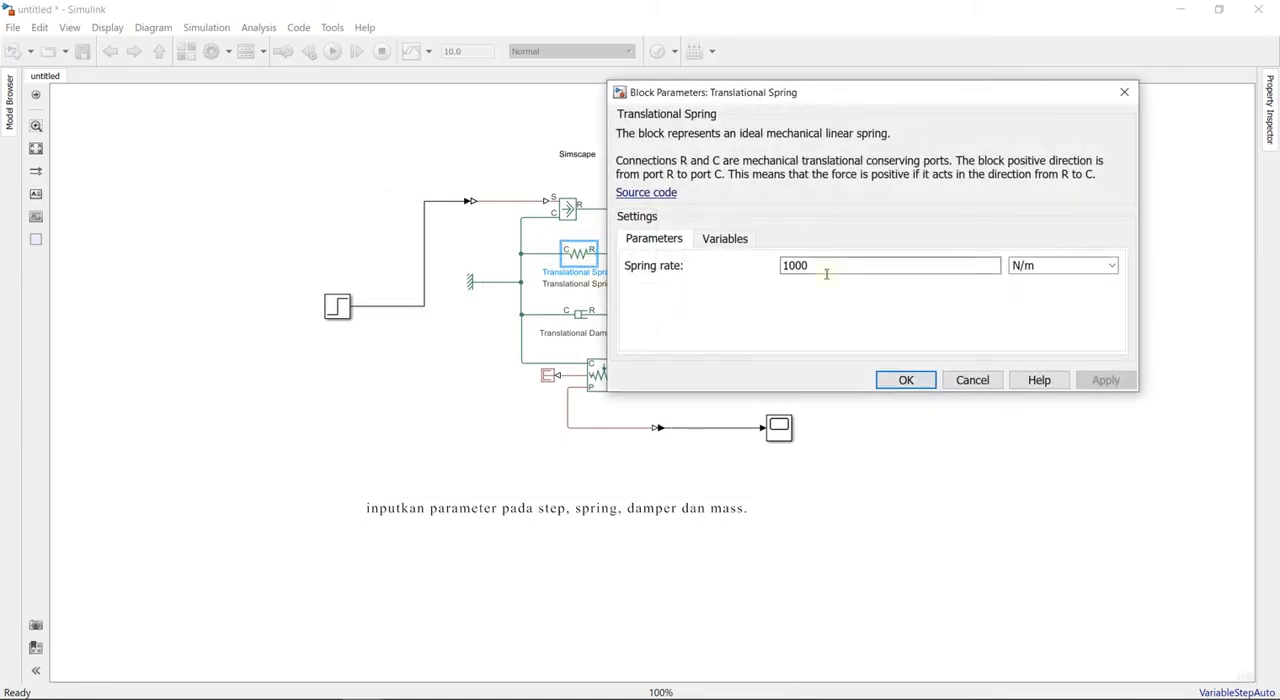
double_click(825, 271)
text(k)
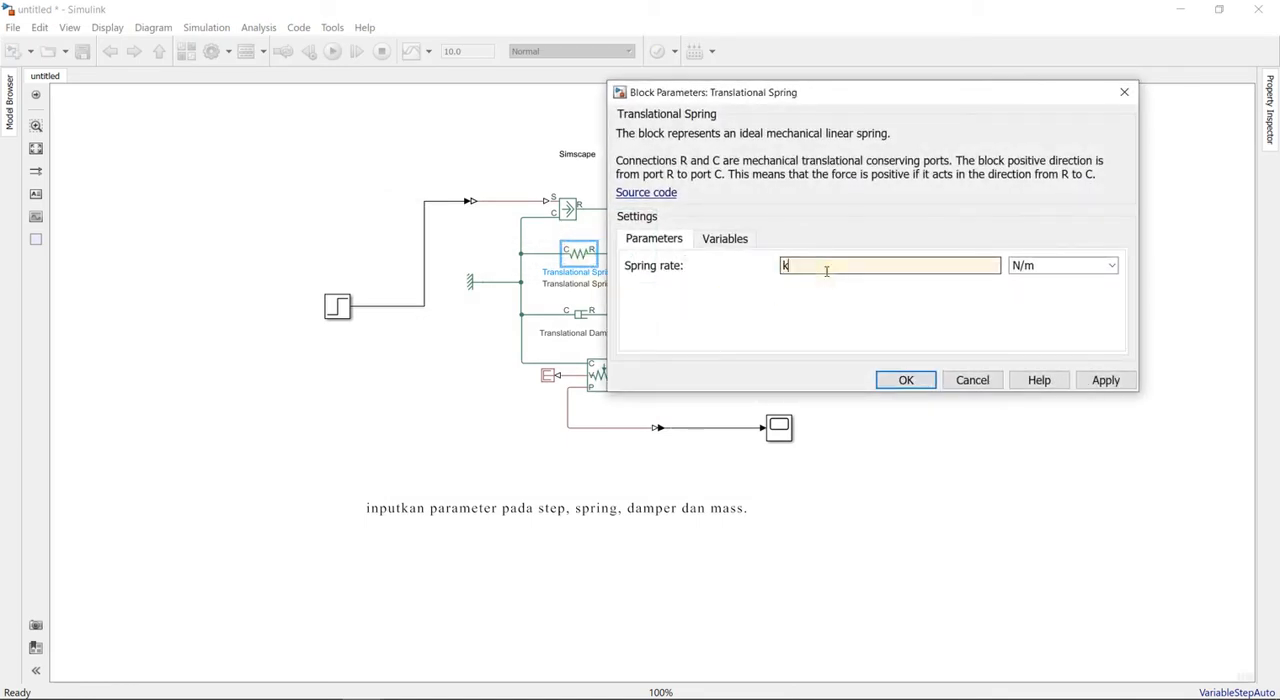
click(922, 380)
- Set the Translational Damper's damping coefficient to b
double_click(580, 315)
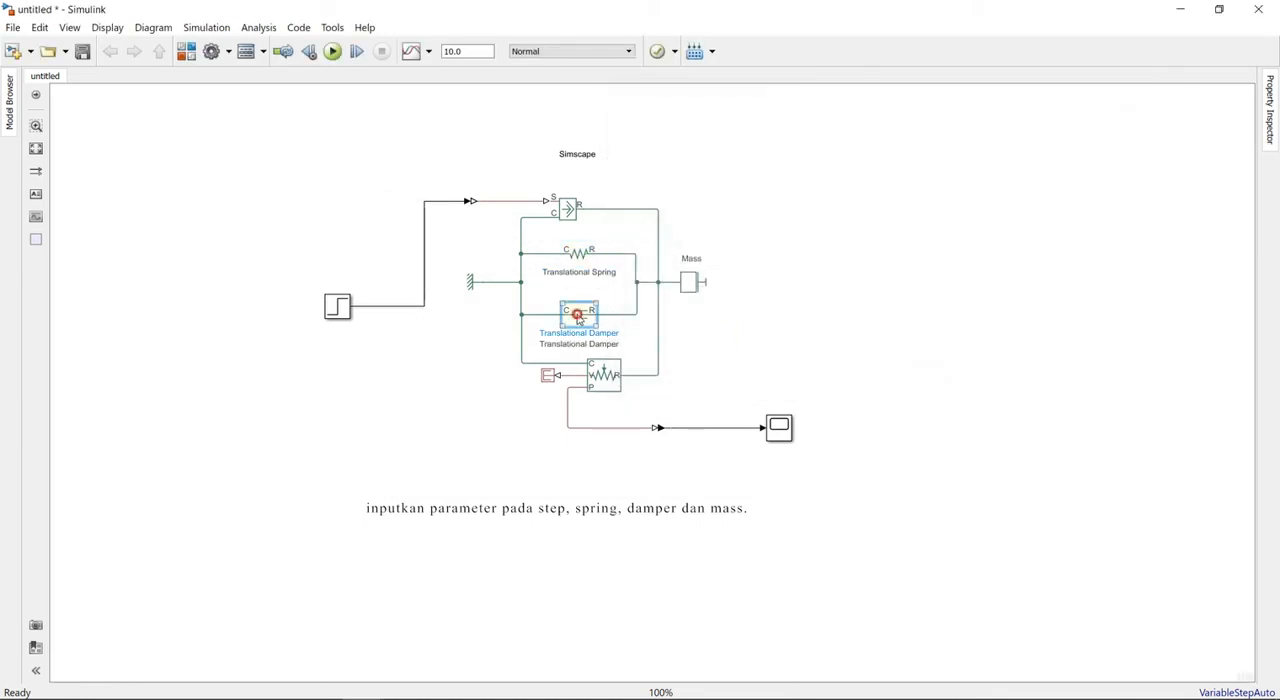
double_click(839, 352)
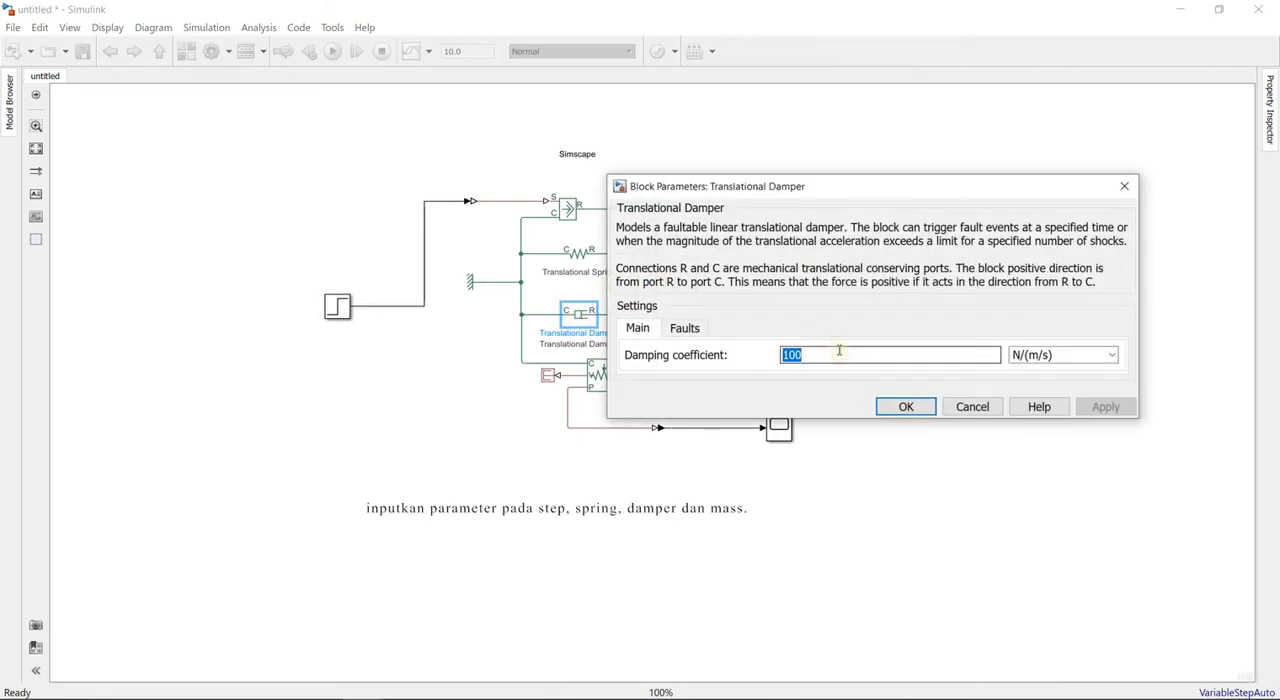
text(b)
click(897, 408)
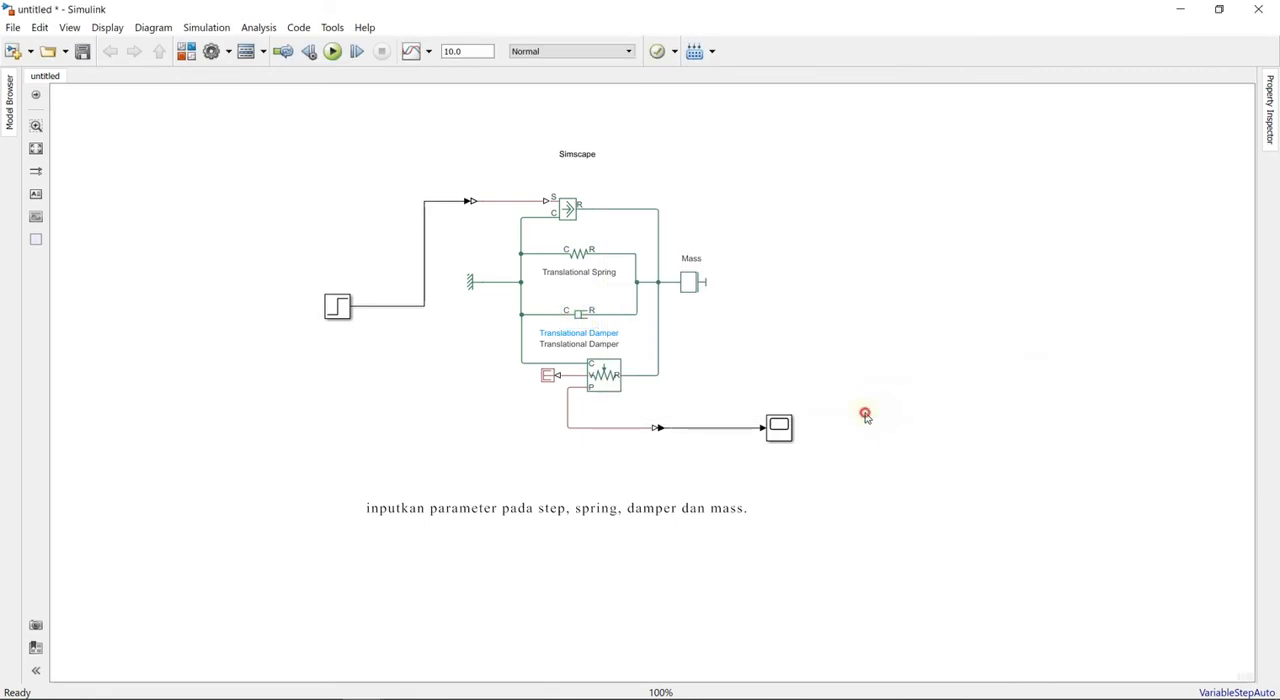
- Set the Mass block's mass to m
click(689, 280)
double_click(685, 283)
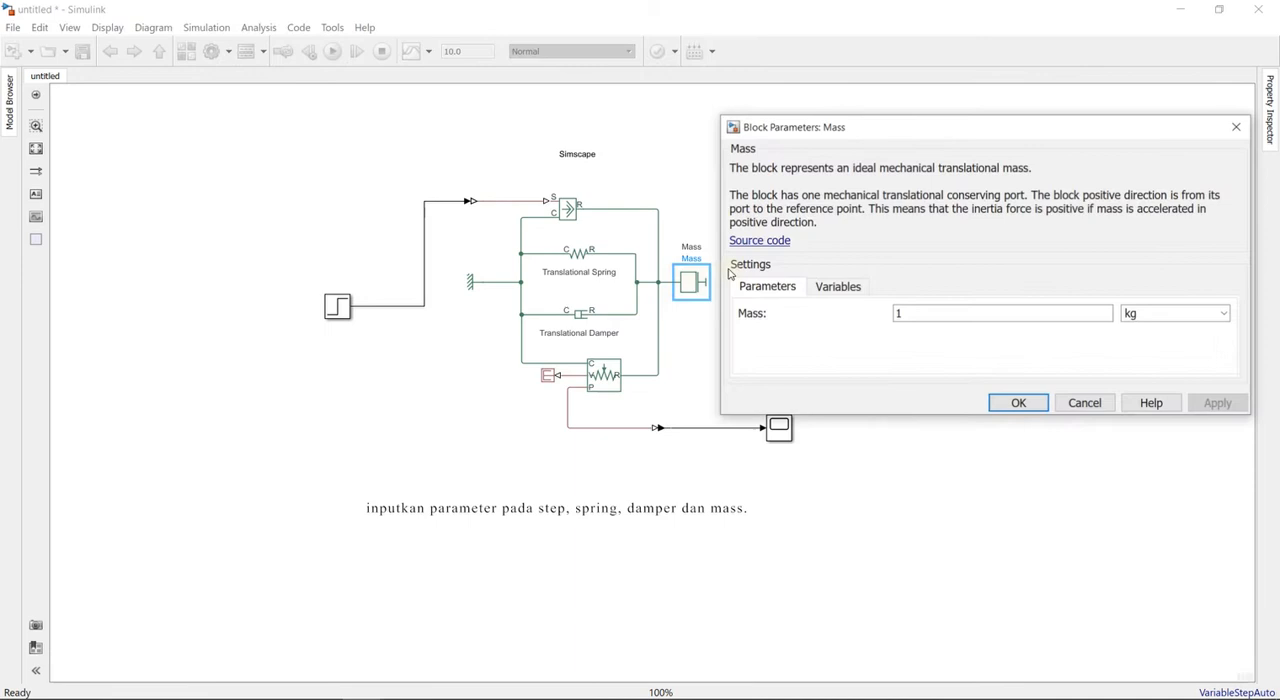
double_click(956, 322)
text(m)
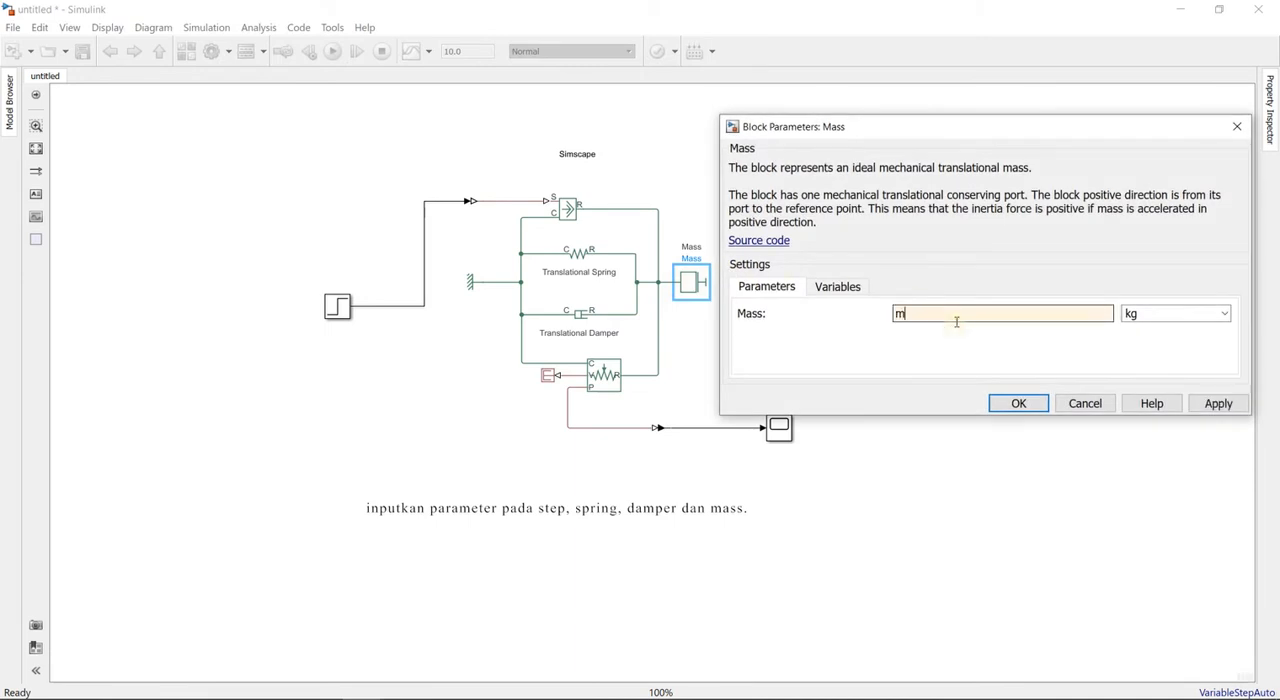
click(1018, 403)
- Move the Simscape annotation slightly closer to the force source block
click(597, 156)
drag(597, 156, 592, 172)
click(716, 193)
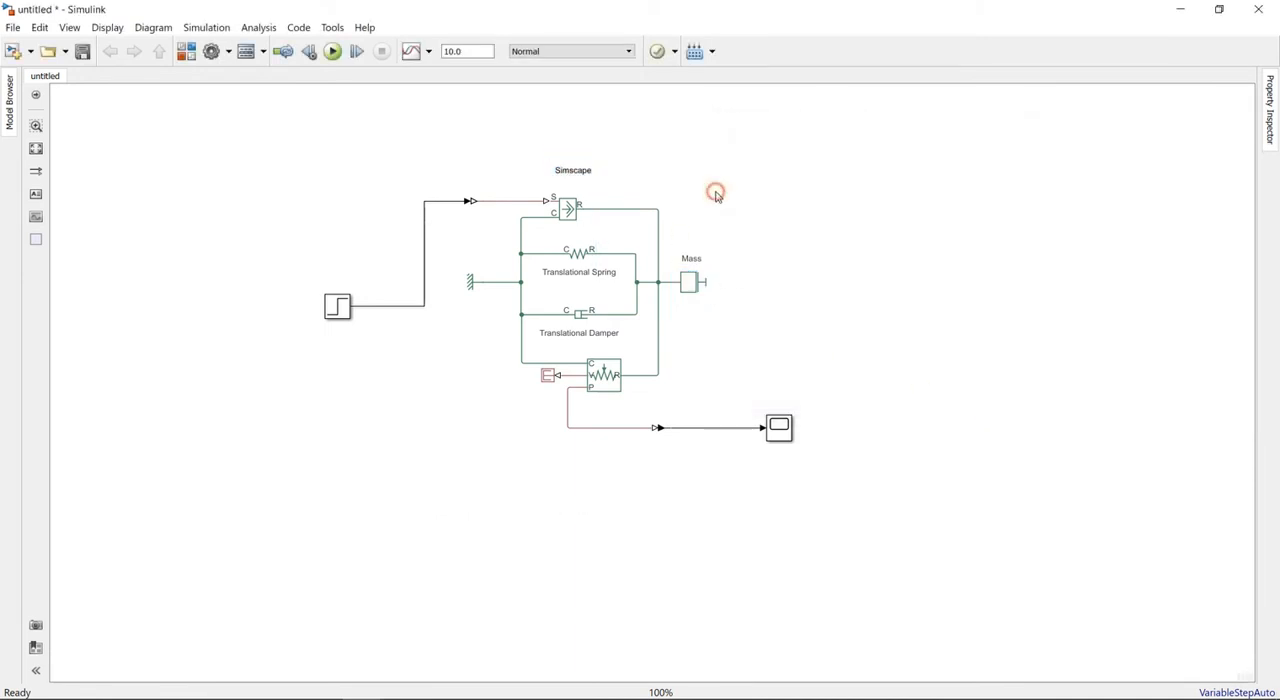
- Add a Solver Configuration block and connect it to the reference-side line of the Simscape network
double_click(395, 394)
text(sol)
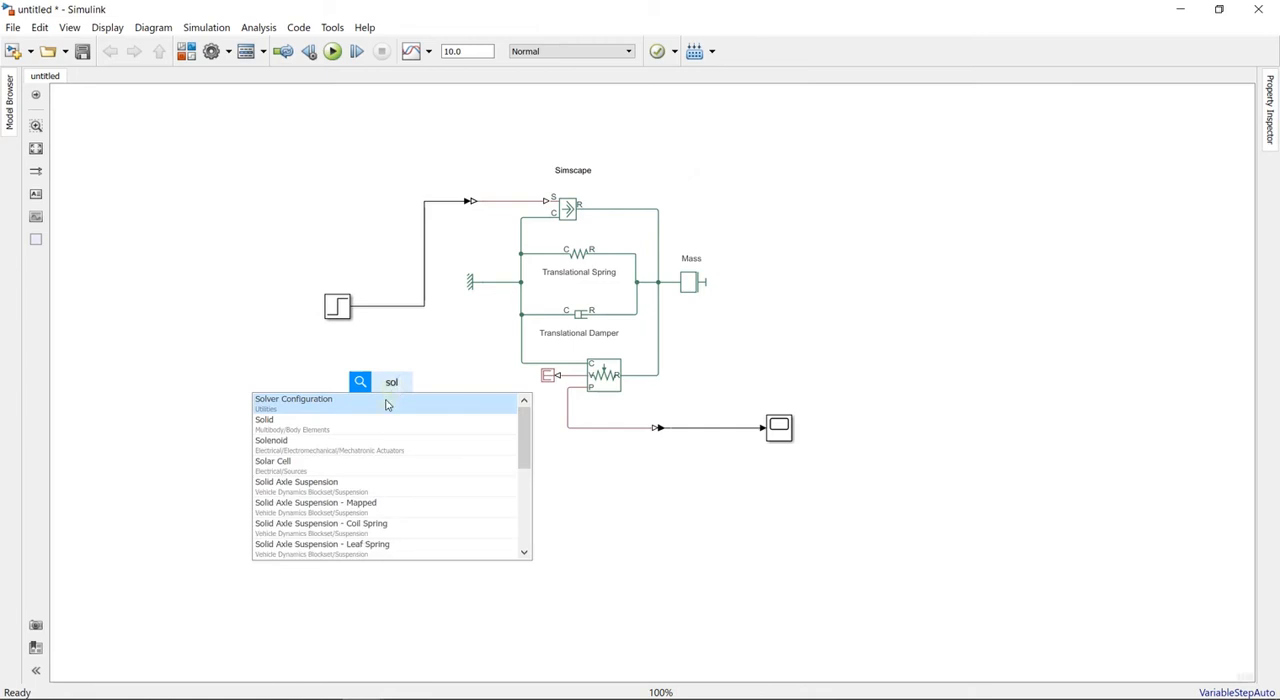
click(386, 403)
mouse_move(395, 383)
mouse_down()
mouse_move(445, 360)
mouse_move(445, 373)
mouse_move(521, 359)
mouse_up()
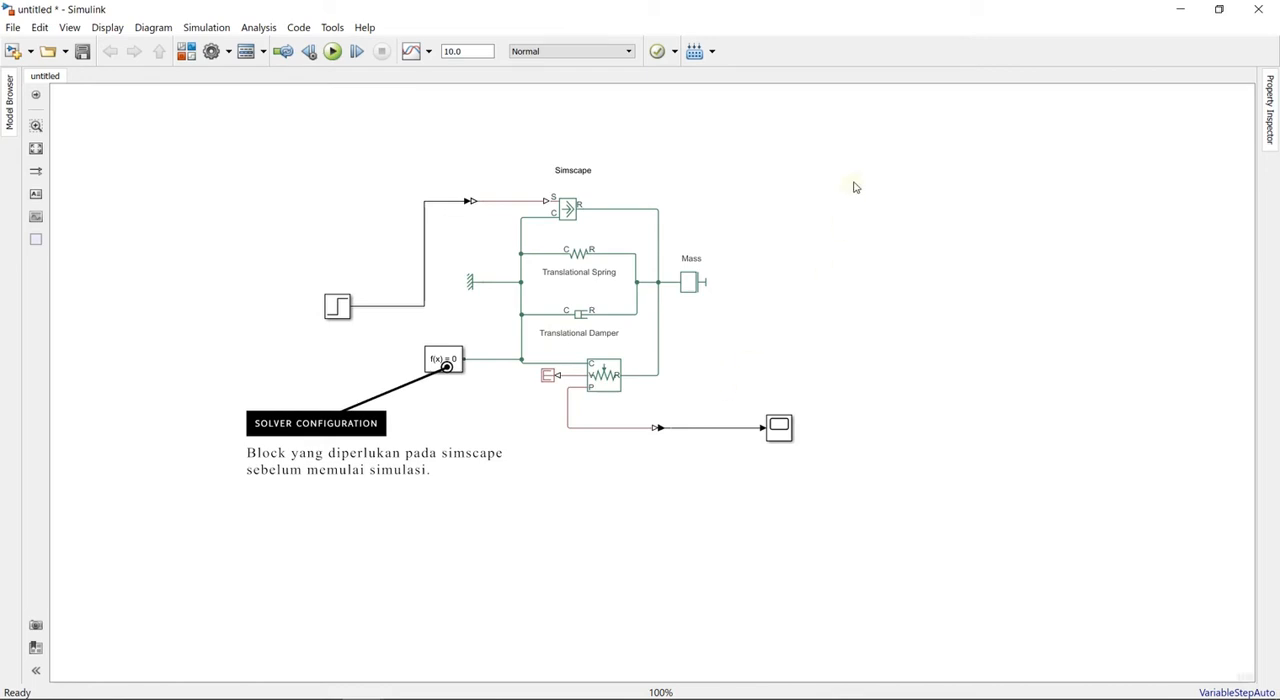
- Move the Scope block slightly farther from its converter, then run the simulation from the Scope and view the position response
drag(790, 428, 826, 428)
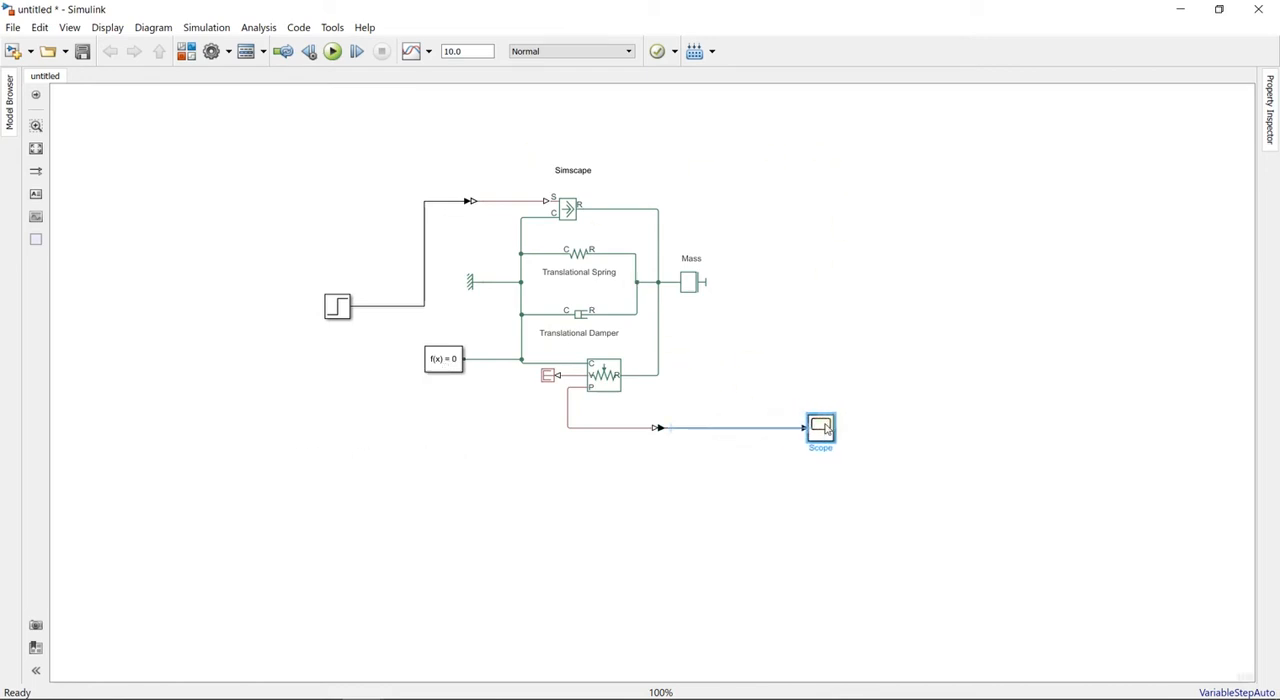
click(734, 477)
click(820, 432)
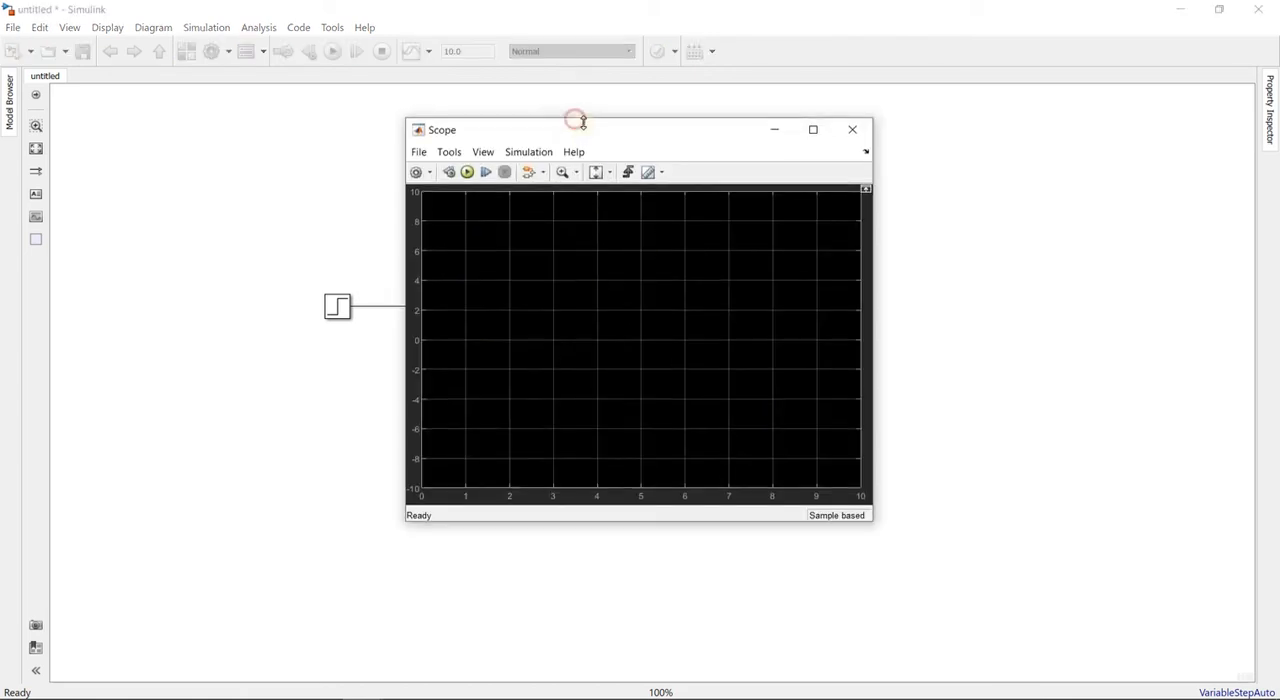
drag(577, 134, 868, 142)
click(759, 176)
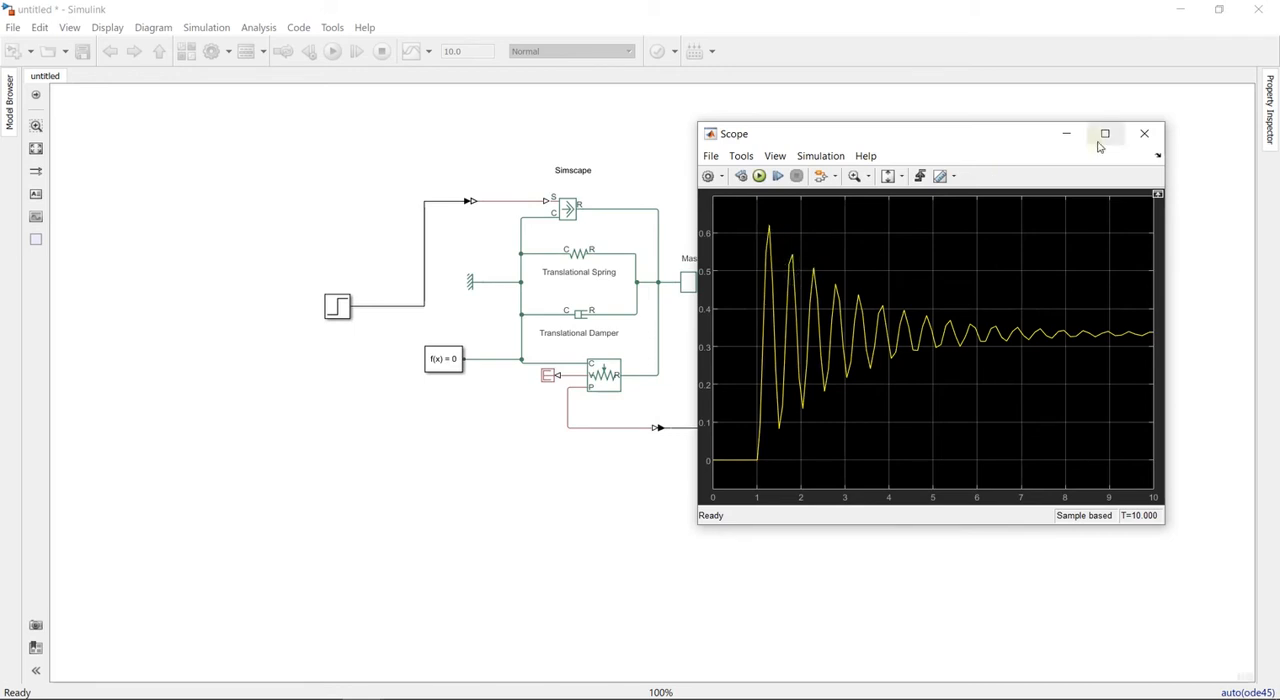
click(1146, 136)
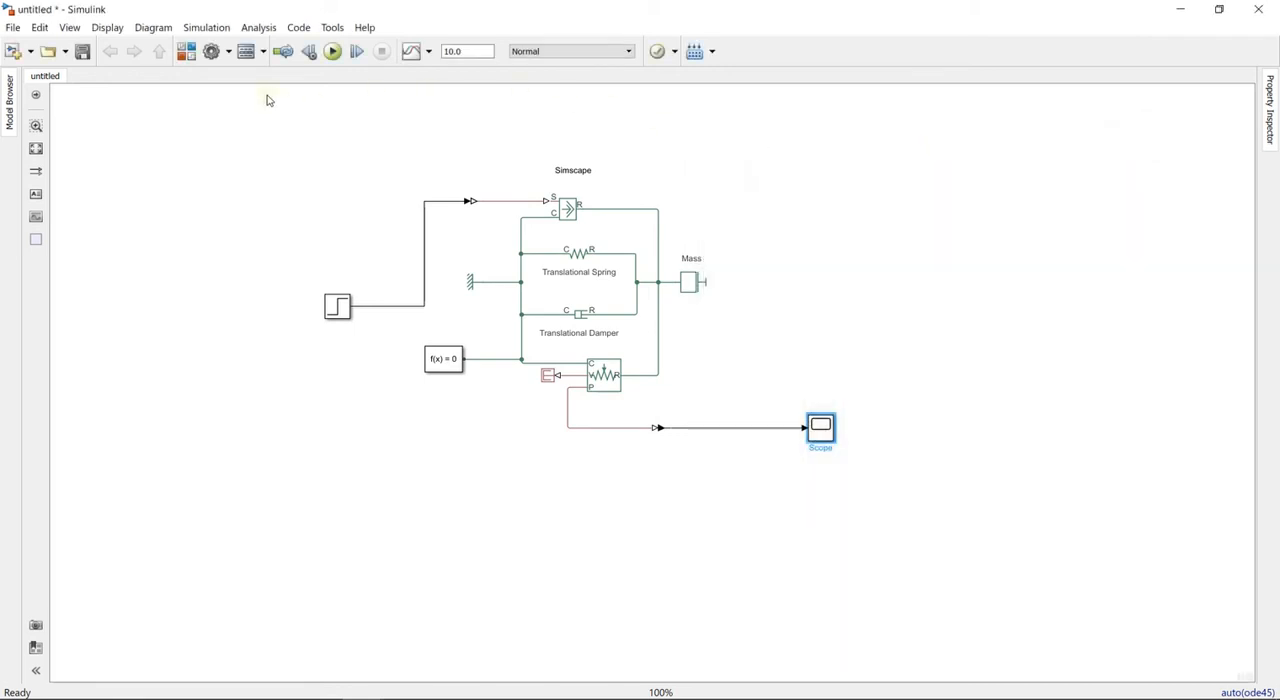
- Set the solver's maximum step size to 1/60 in the model configuration
click(211, 51)
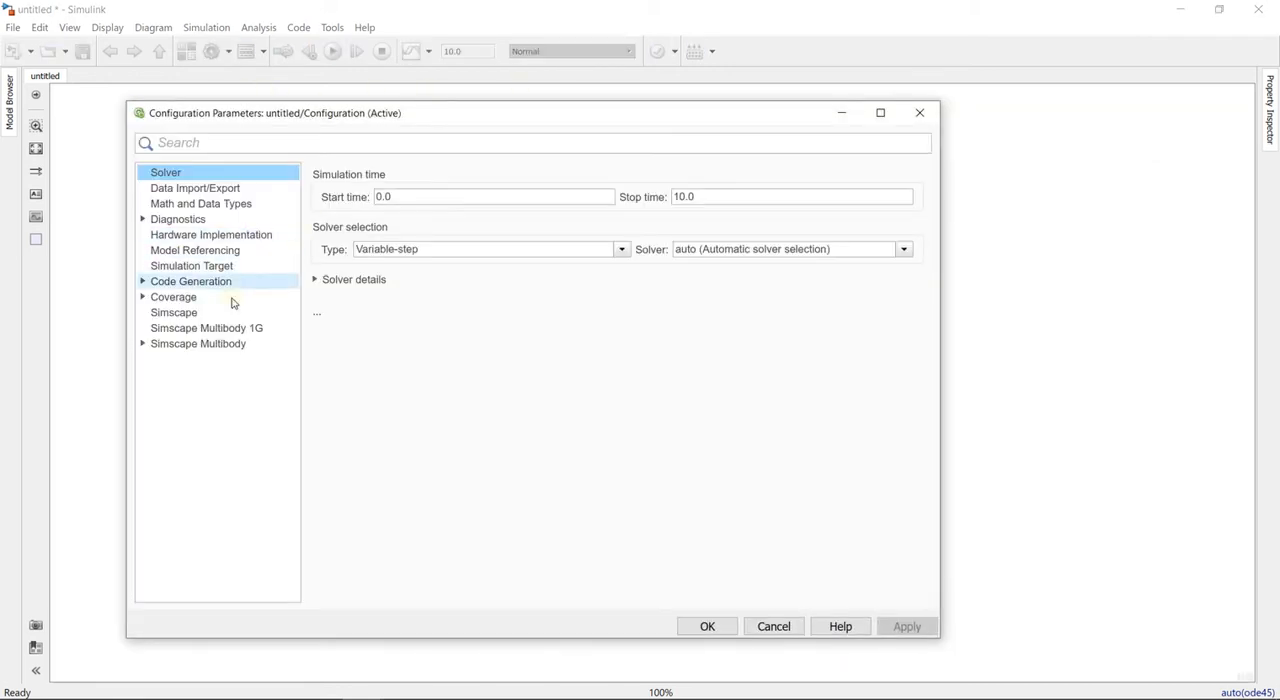
click(315, 279)
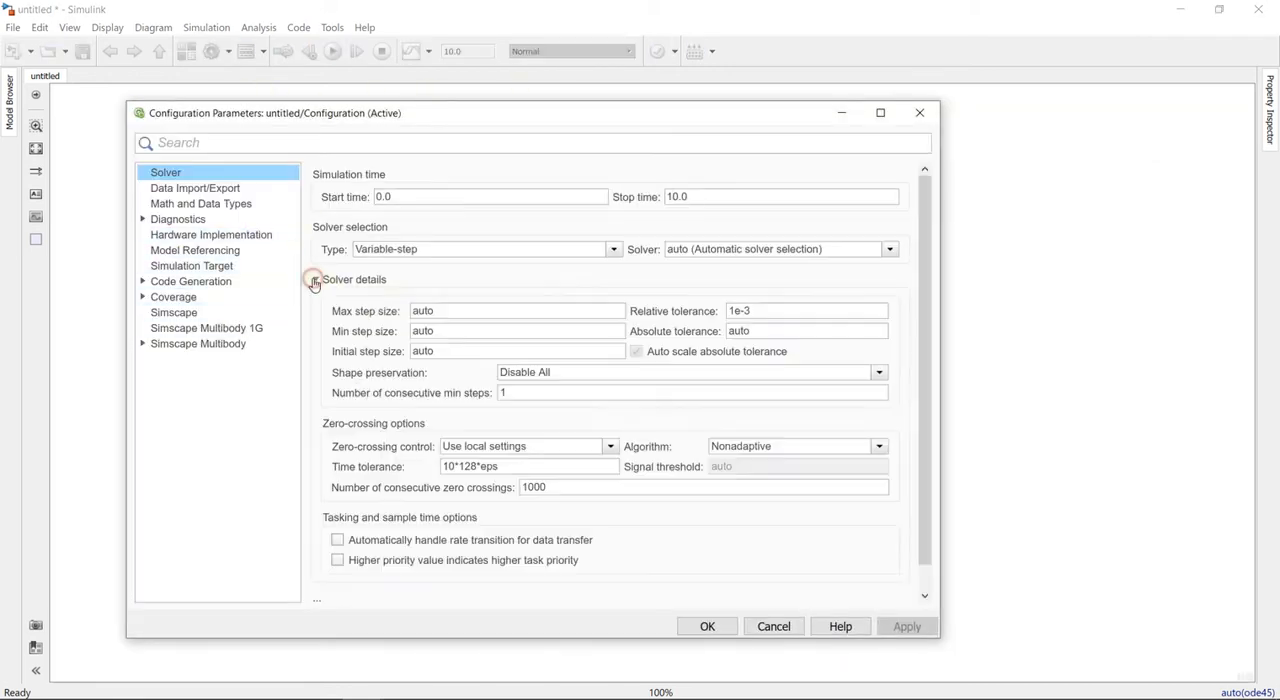
double_click(440, 310)
text(1/60)
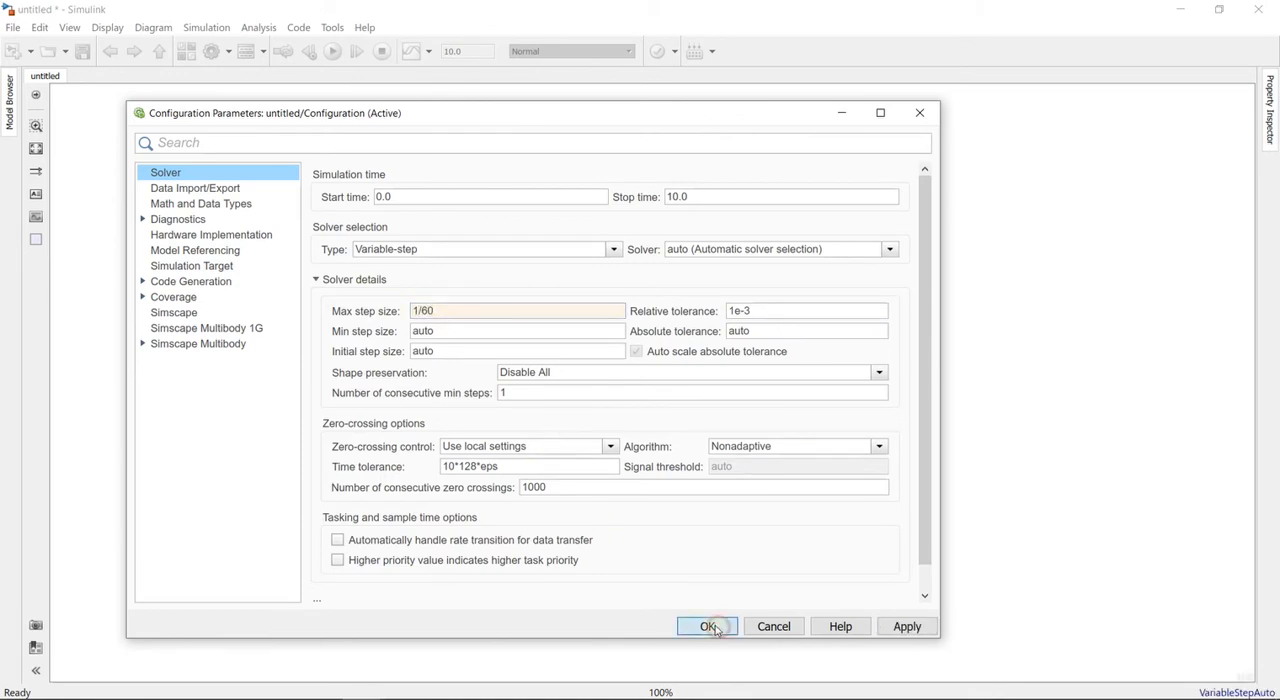
click(707, 626)
- Move the Scope block slightly back toward its converter, rerun the simulation and view the response on the Scope
click(795, 425)
click(334, 52)
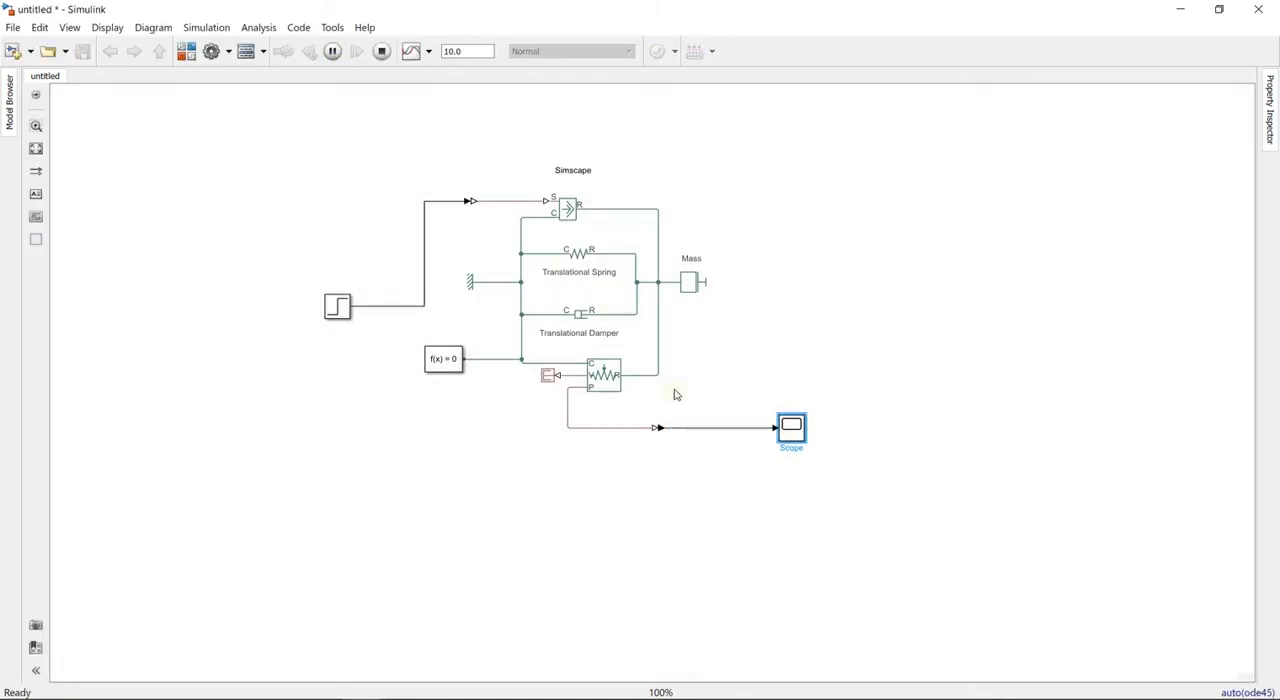
double_click(791, 428)
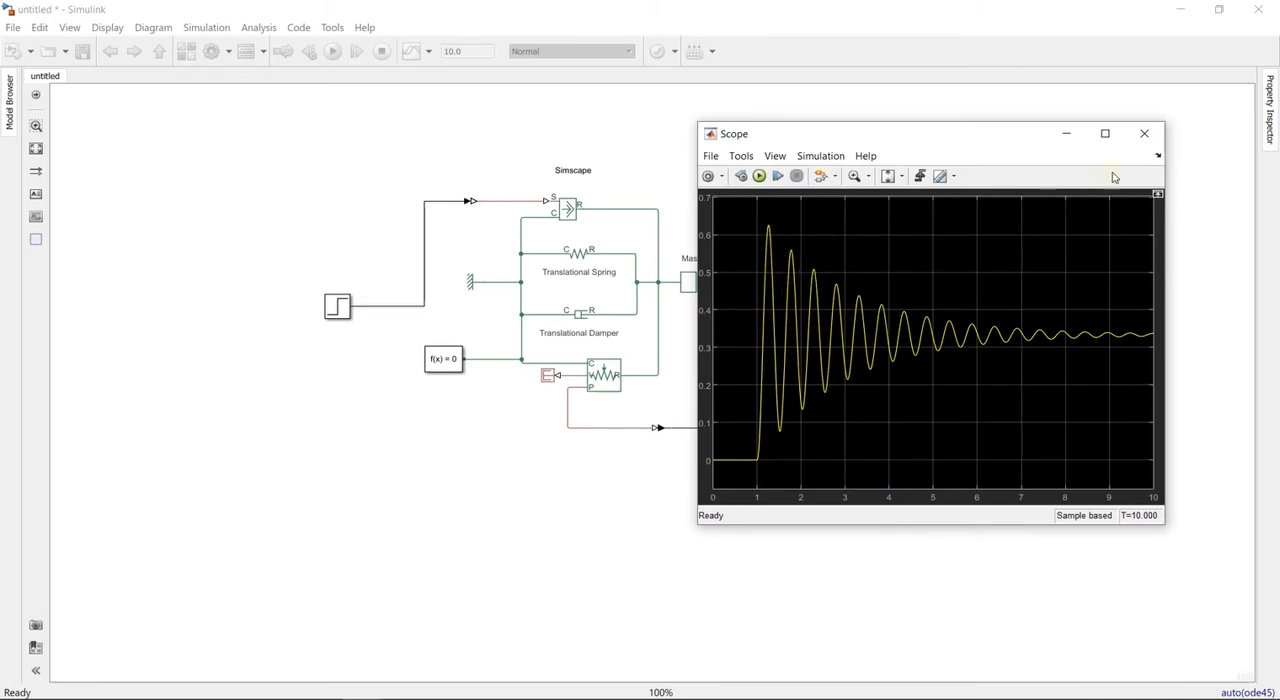
click(1144, 133)
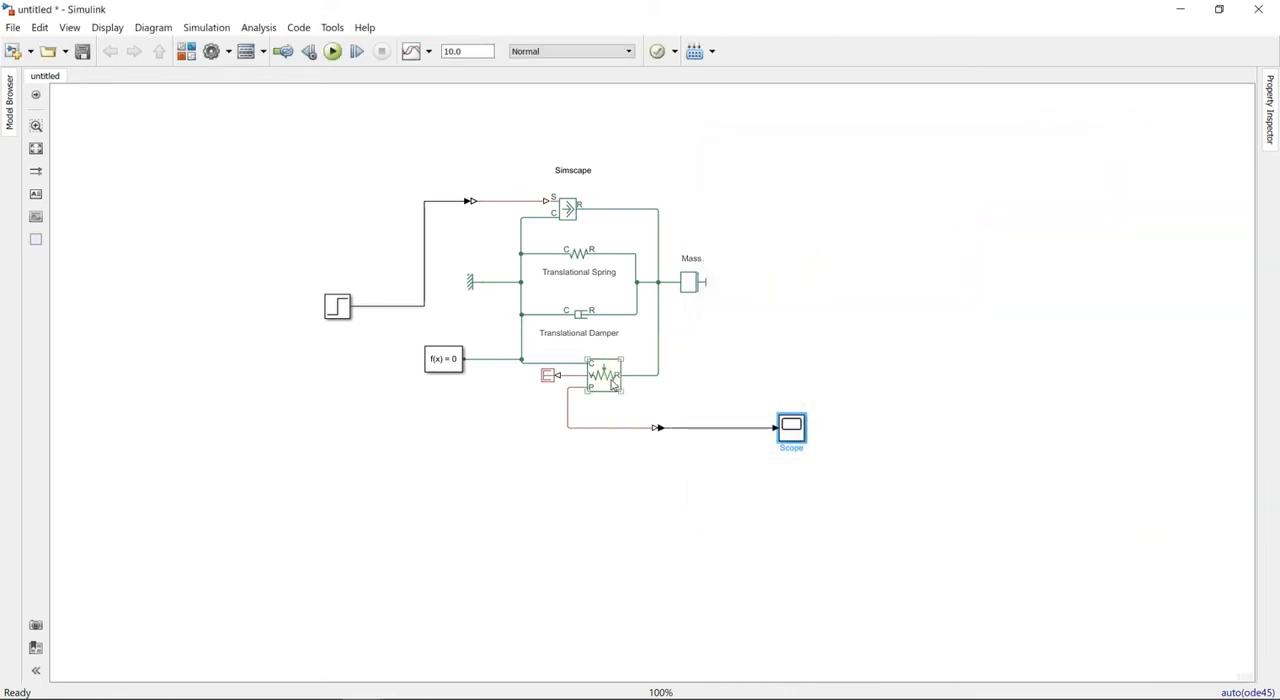
- Add a SimMechanics annotation centred below the Simscape model and shift the Step signal line's vertical segment closer to the Step block
click(559, 487)
double_click(541, 510)
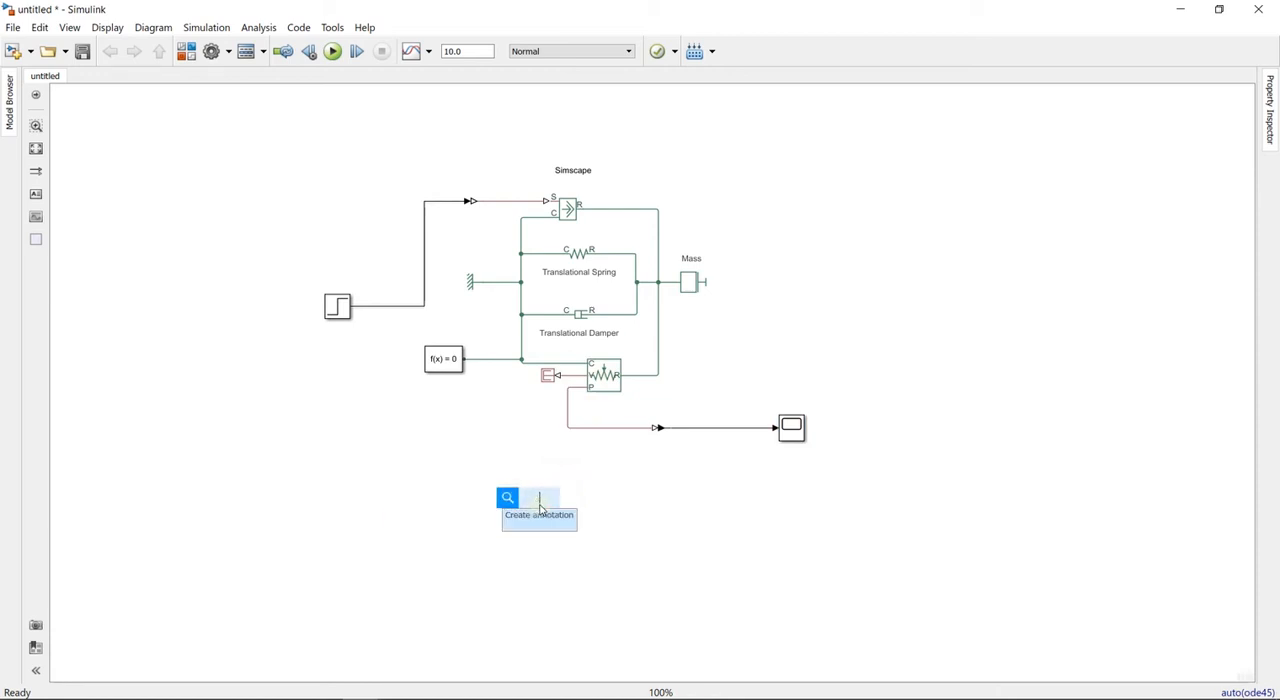
text(SimM)
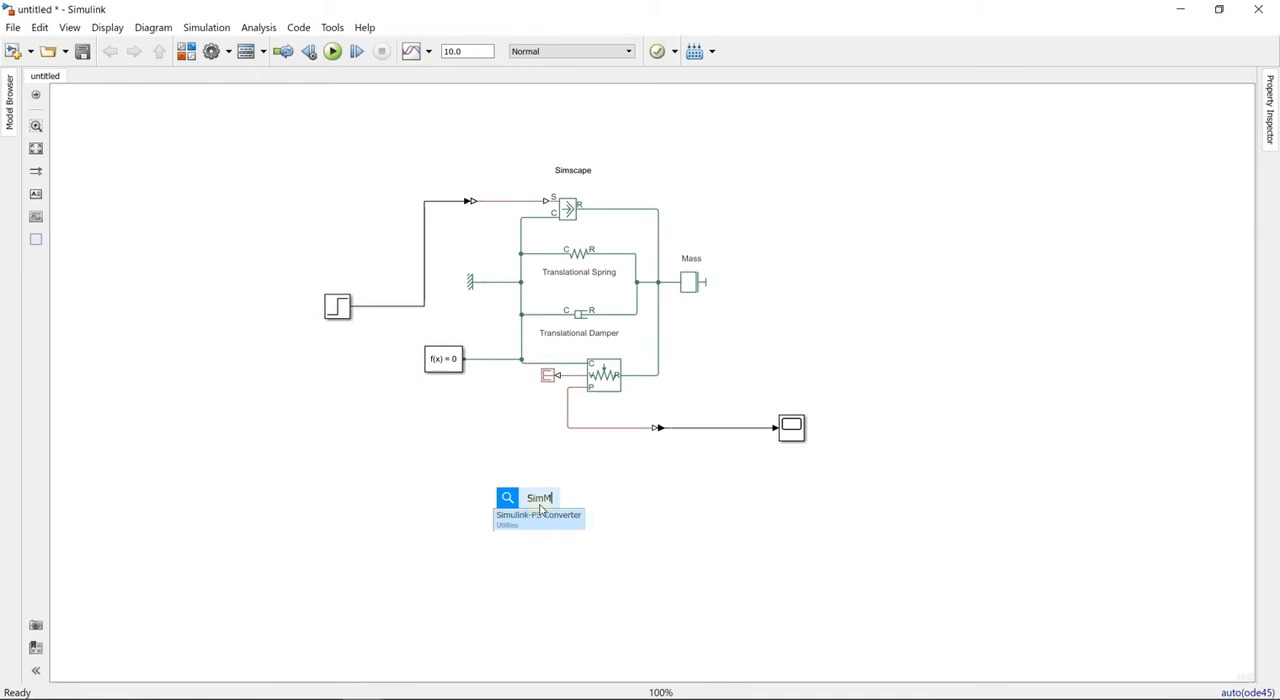
text(echanics)
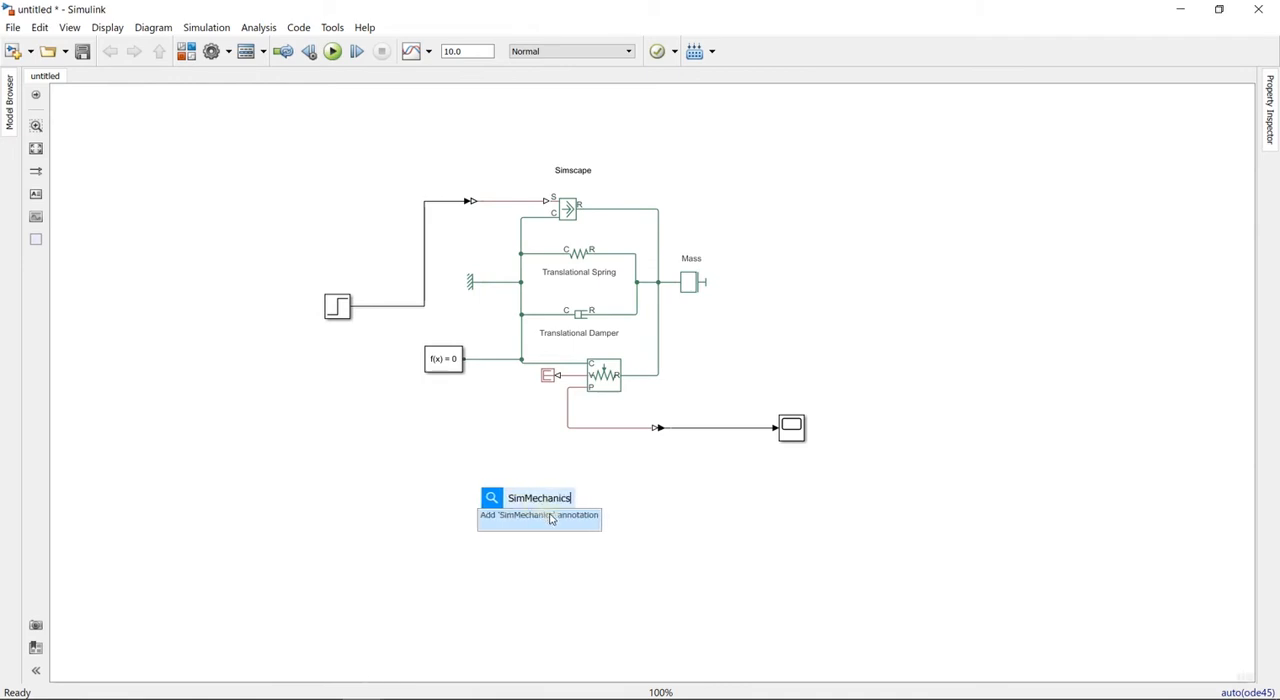
click(550, 519)
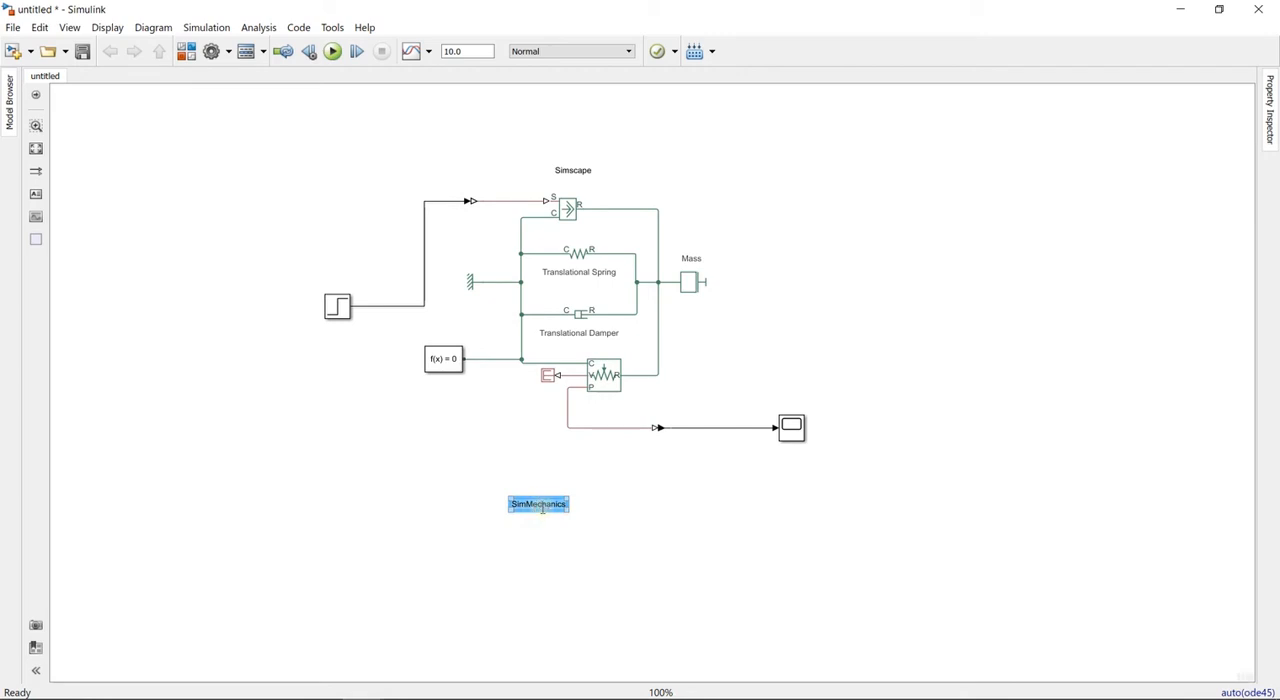
click(569, 531)
drag(546, 512, 569, 494)
drag(424, 297, 382, 302)
click(530, 510)
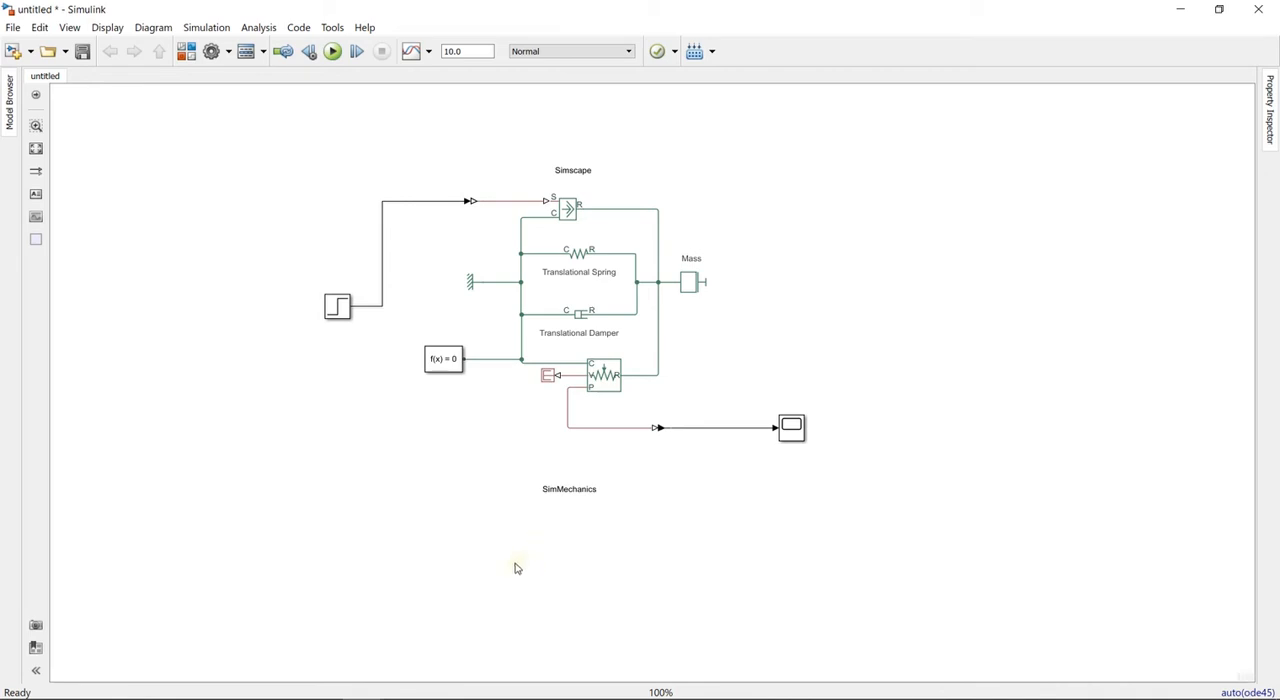
- Add a second Solver Configuration block and place it below and to the left of the SimMechanics annotation
double_click(478, 551)
text(solver)
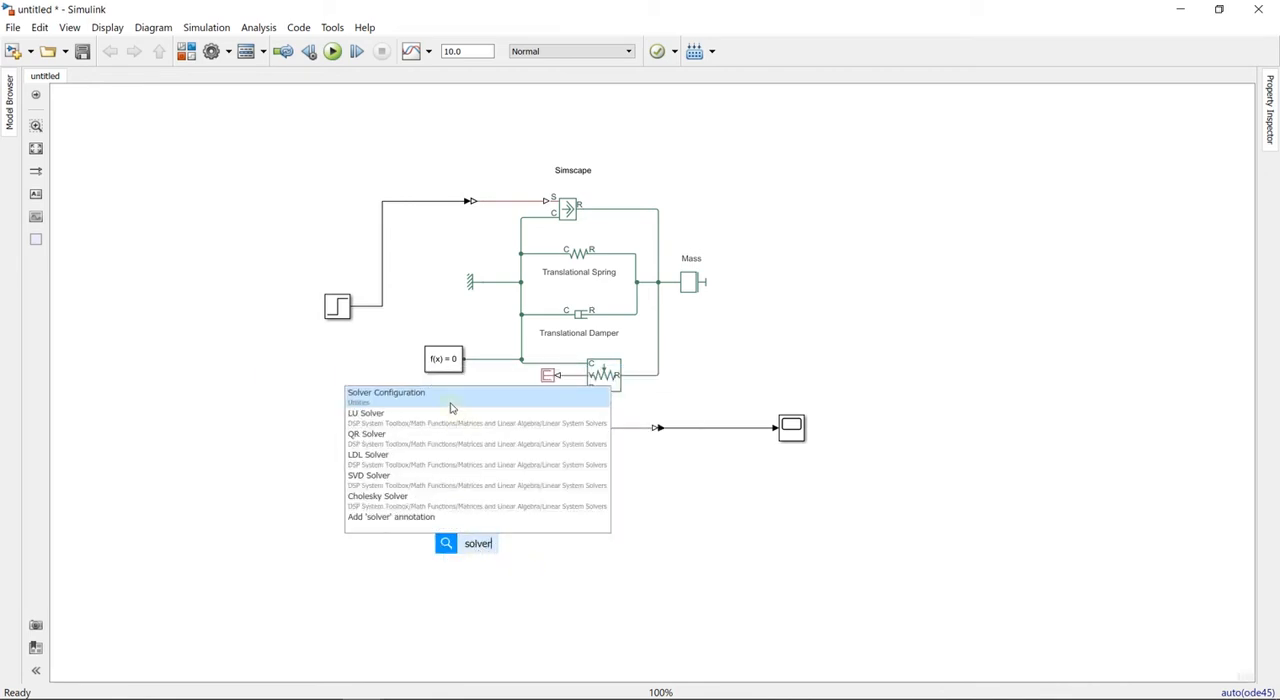
click(450, 405)
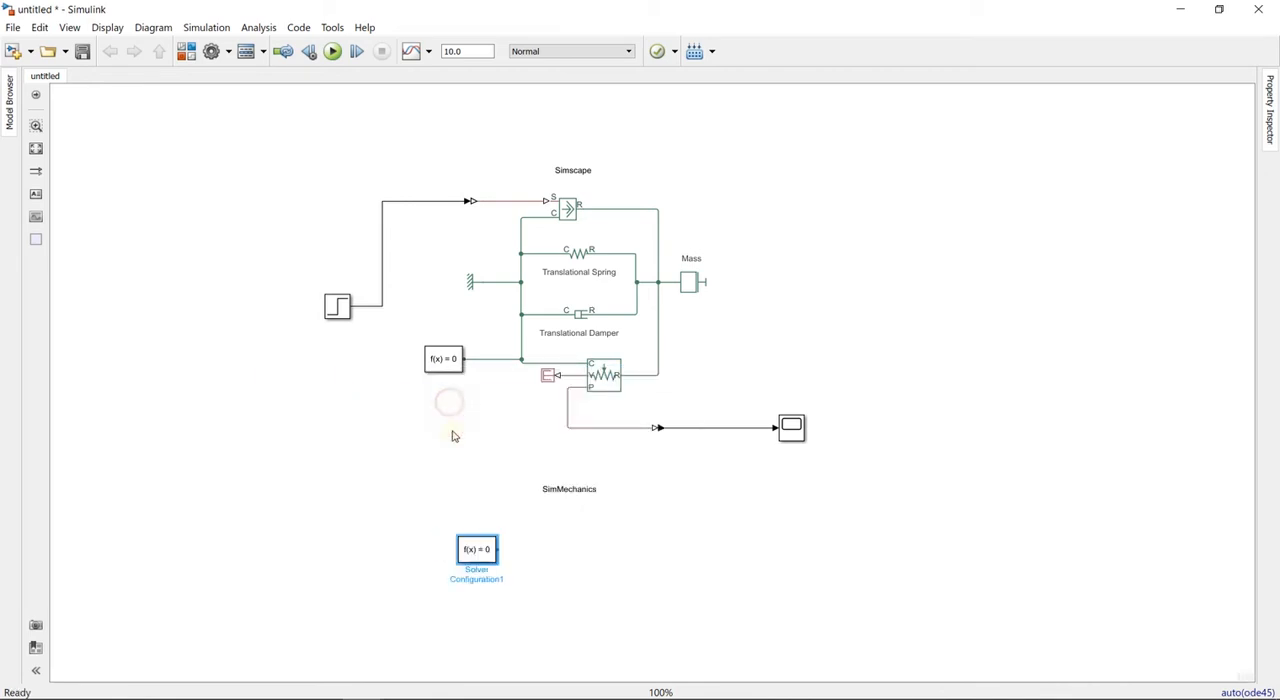
drag(478, 552, 425, 543)
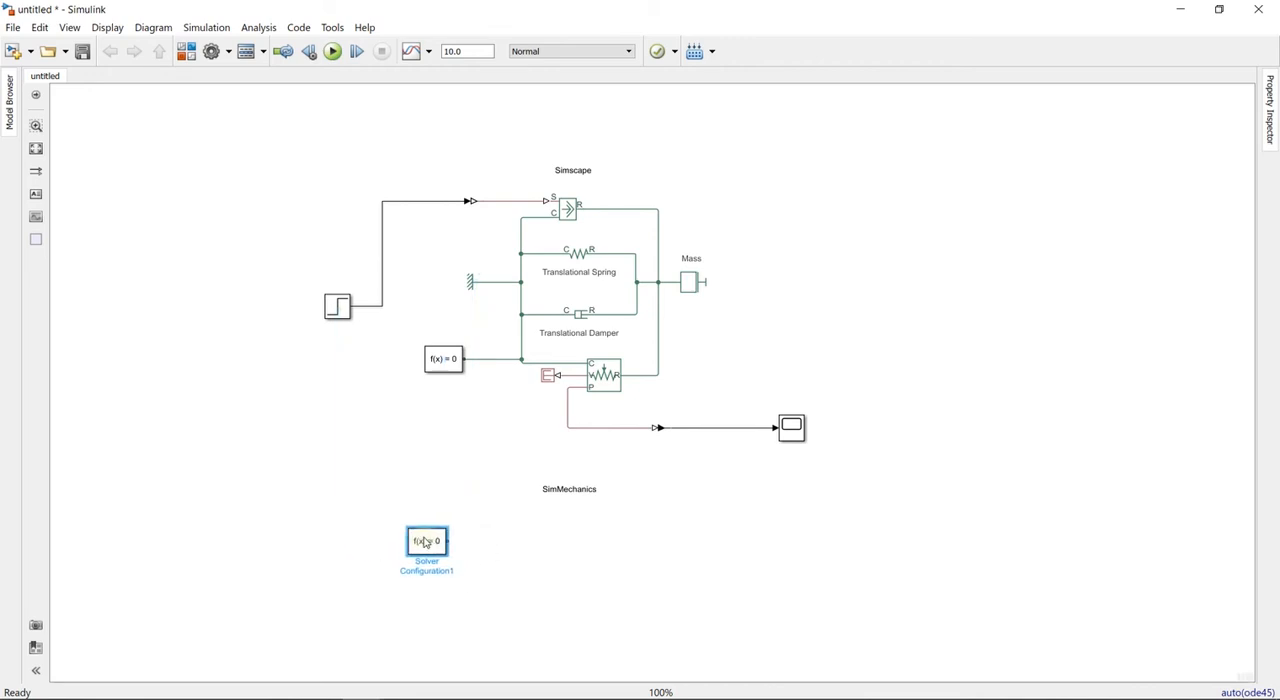
- Add a World Frame block and place it directly below the new Solver Configuration block
double_click(560, 592)
text(worl)
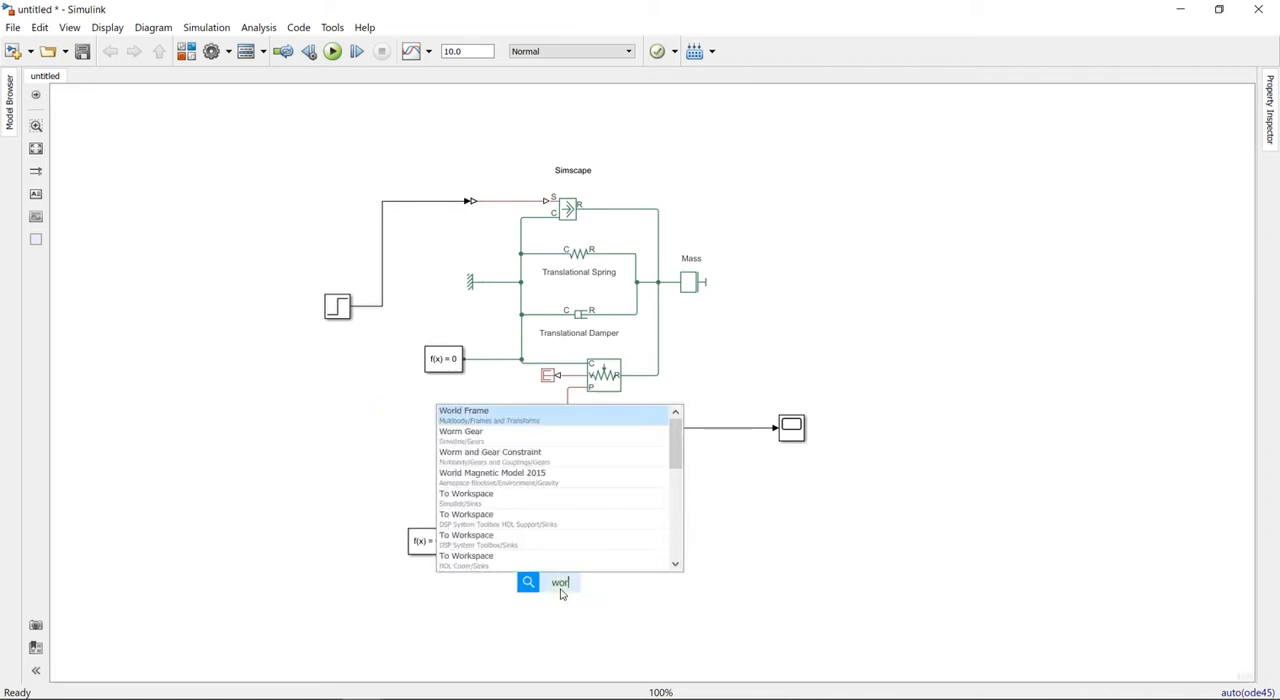
click(532, 443)
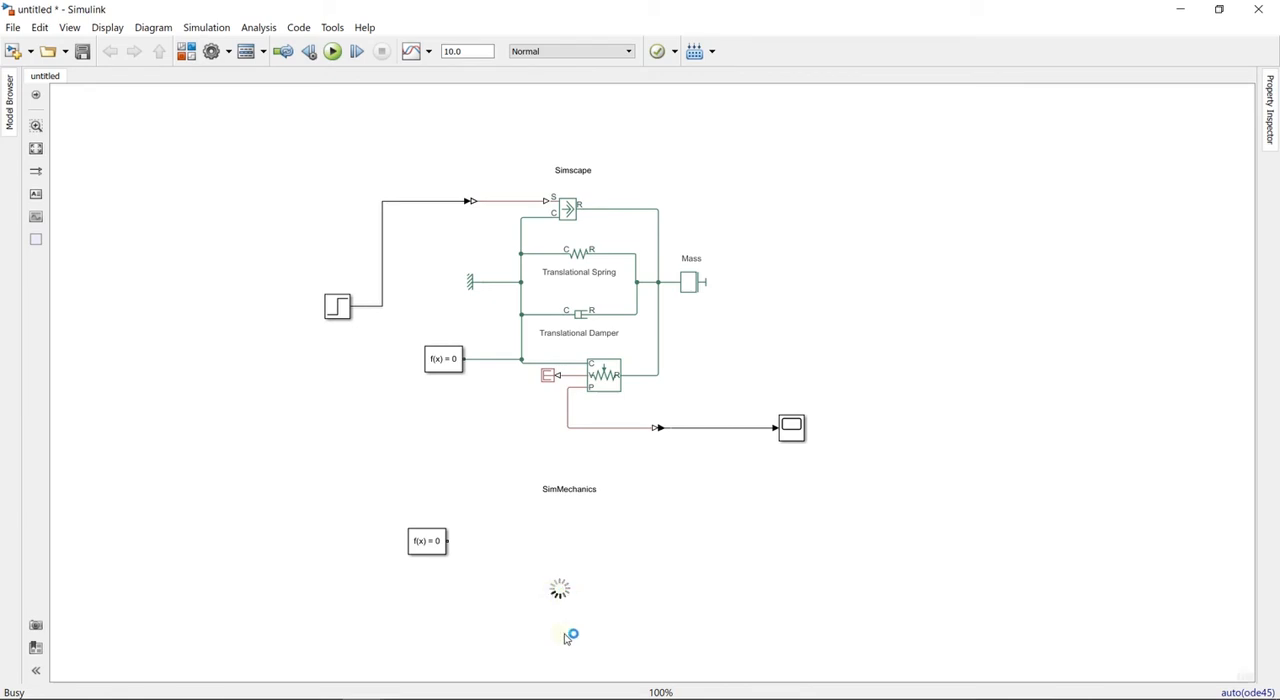
drag(545, 590, 434, 614)
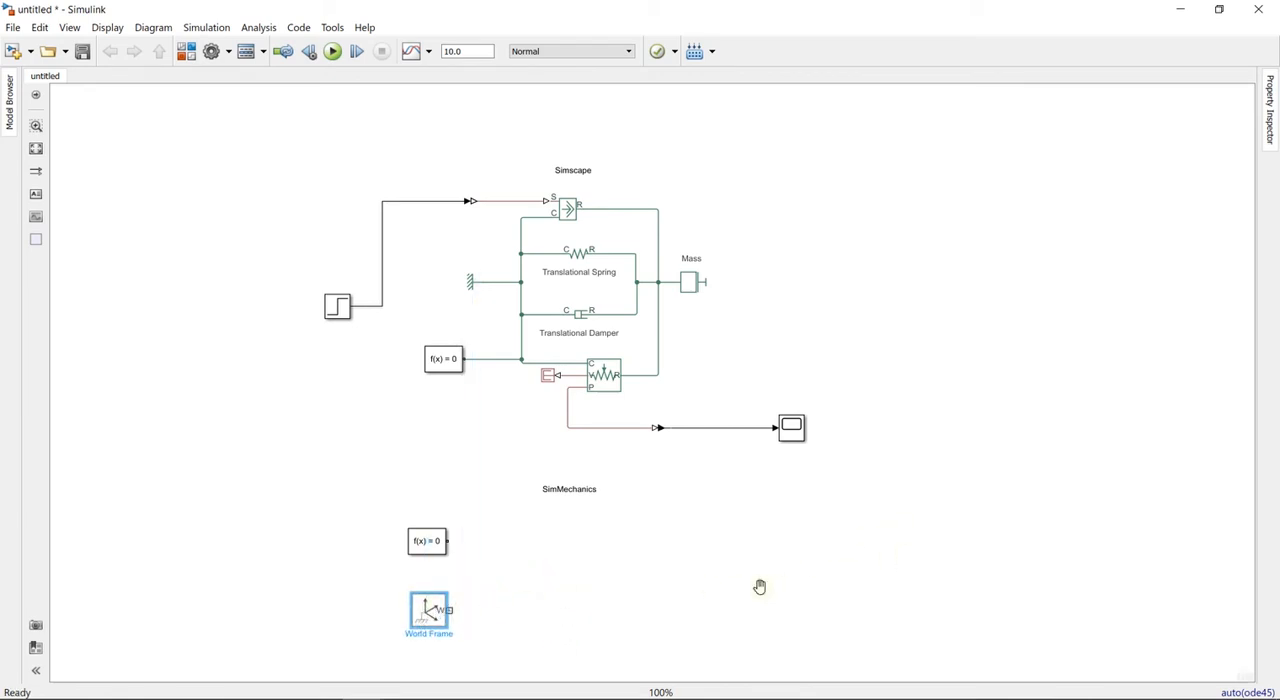
drag(760, 587, 762, 525)
drag(451, 557, 438, 543)
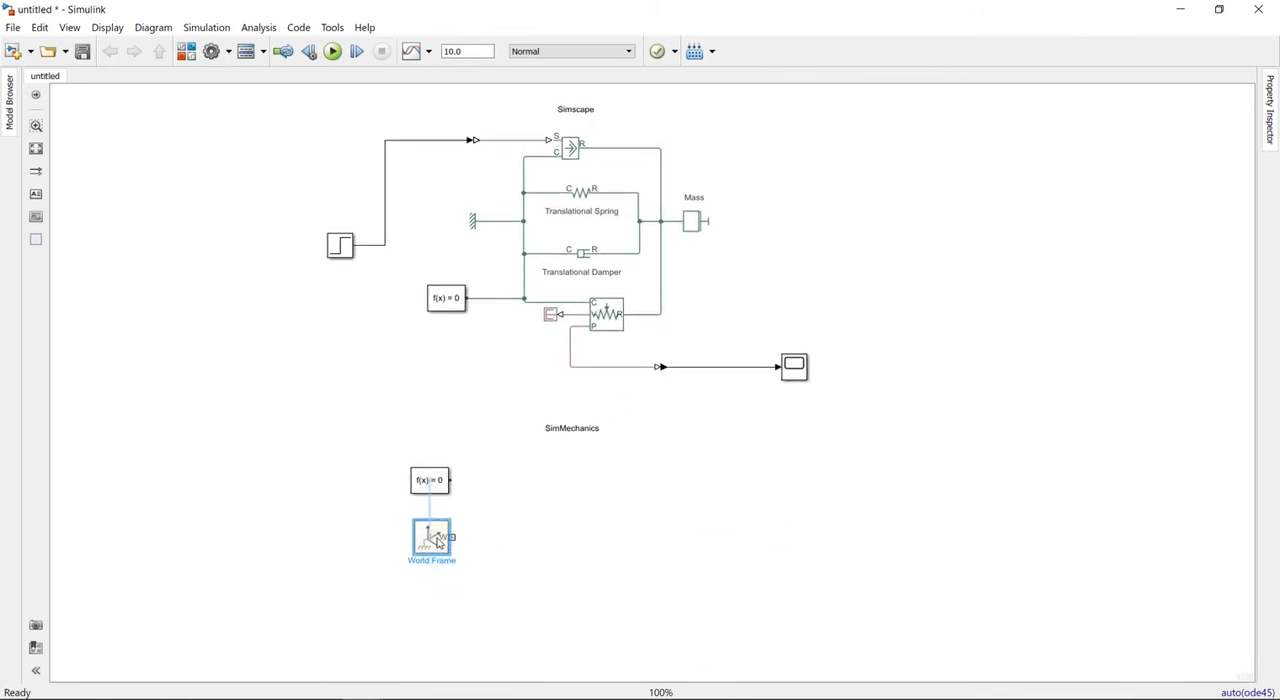
- Add a Mechanism Configuration block and place it directly below the World Frame block
double_click(603, 553)
text(mech)
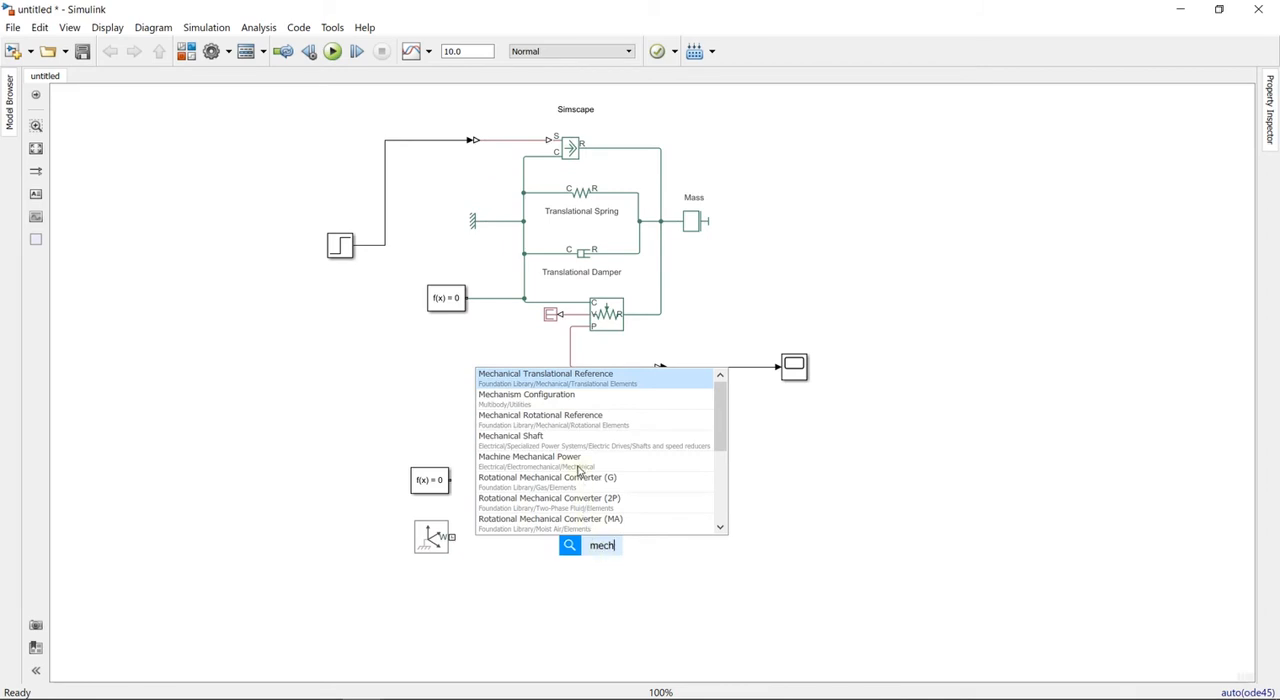
click(527, 397)
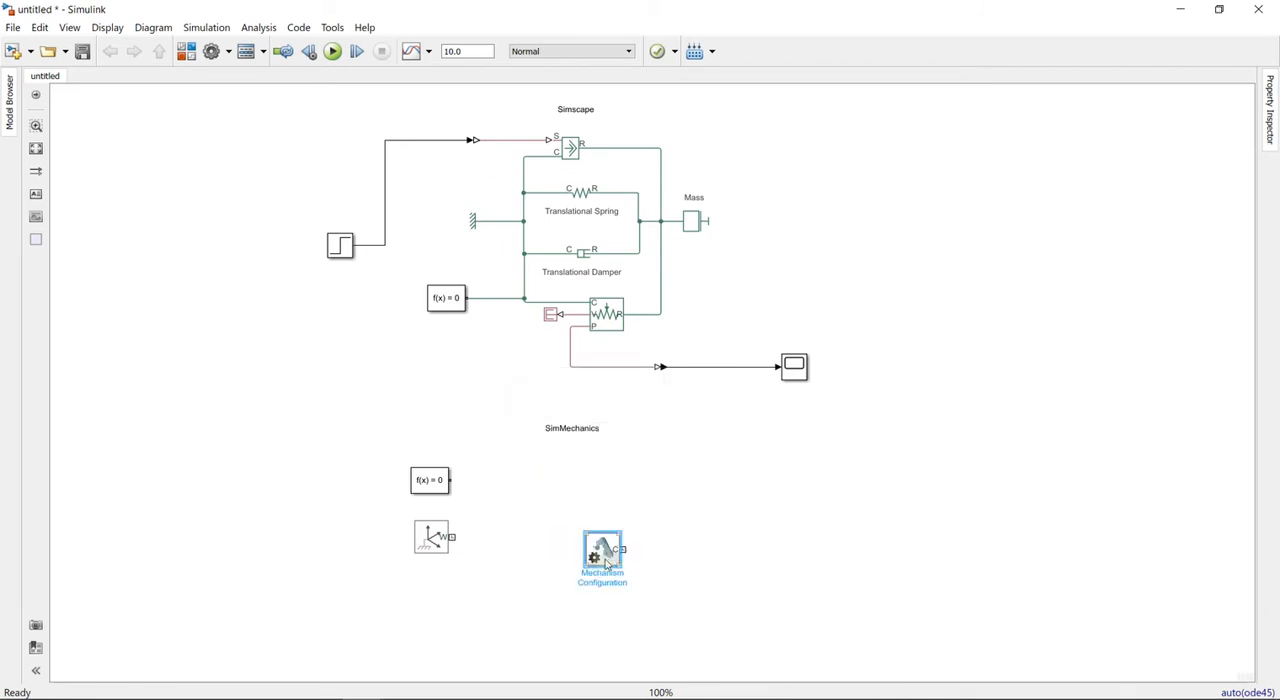
drag(585, 568, 435, 619)
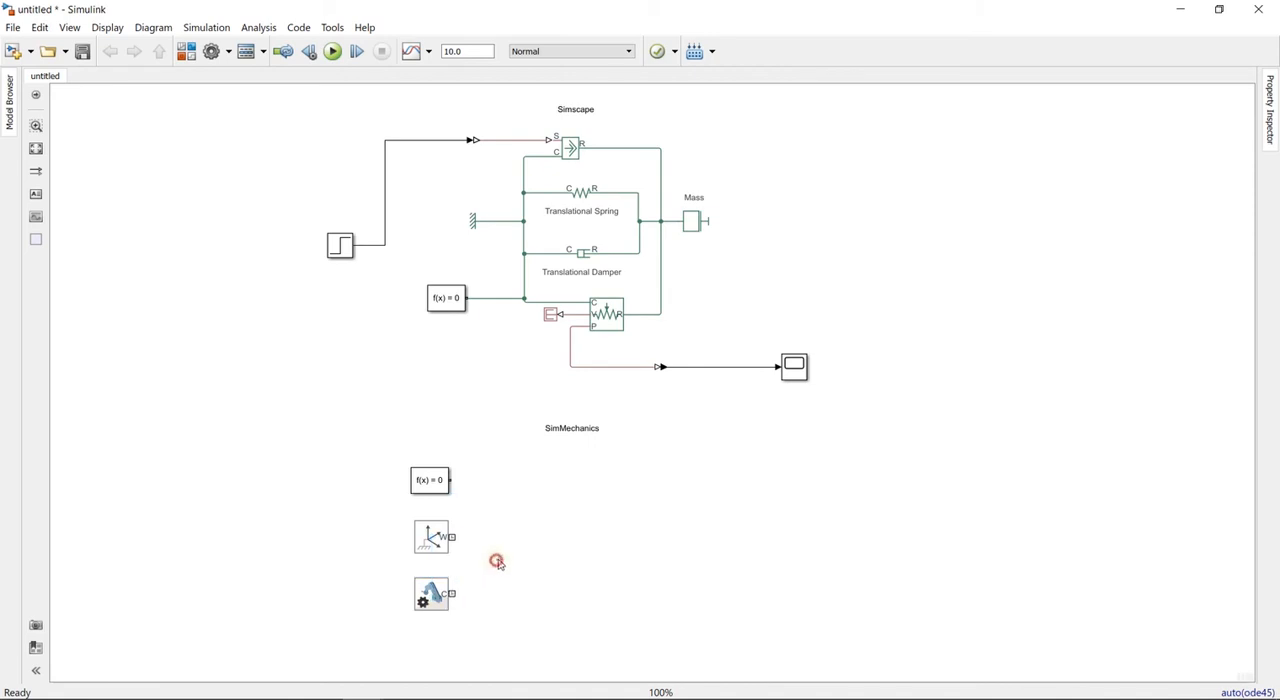
- Connect the ports of the new Solver Configuration, World Frame and Mechanism Configuration blocks together
drag(455, 480, 461, 574)
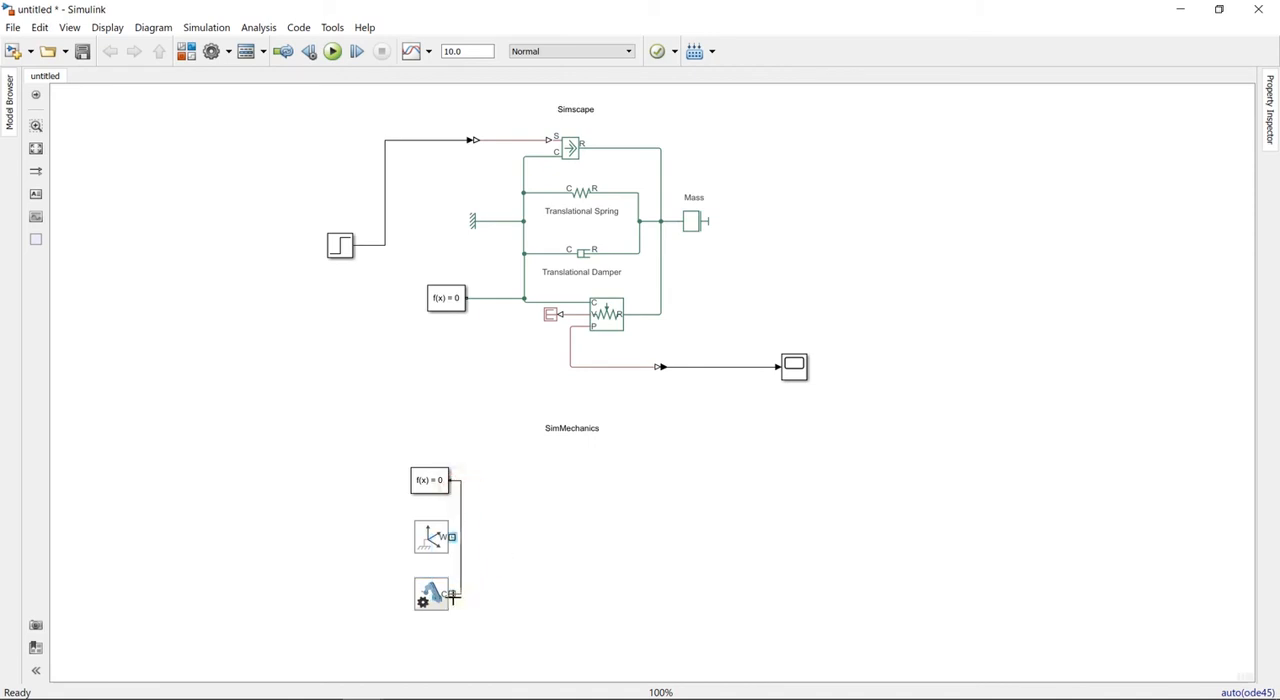
drag(461, 538, 433, 538)
- Show the World Frame block's name beneath it by setting its block annotation to %<Name>
right_click(433, 537)
key(Escape)
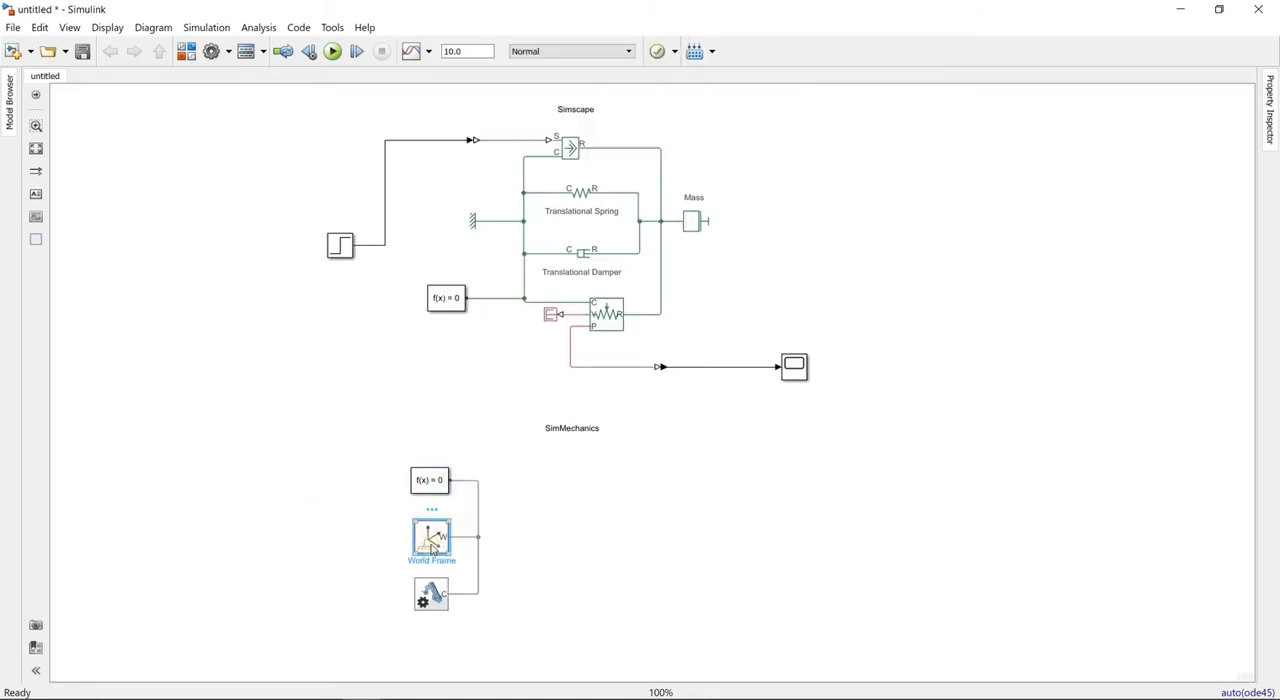
right_click(433, 537)
click(528, 528)
scroll(606, 569, down, 10)
click(543, 590)
click(680, 517)
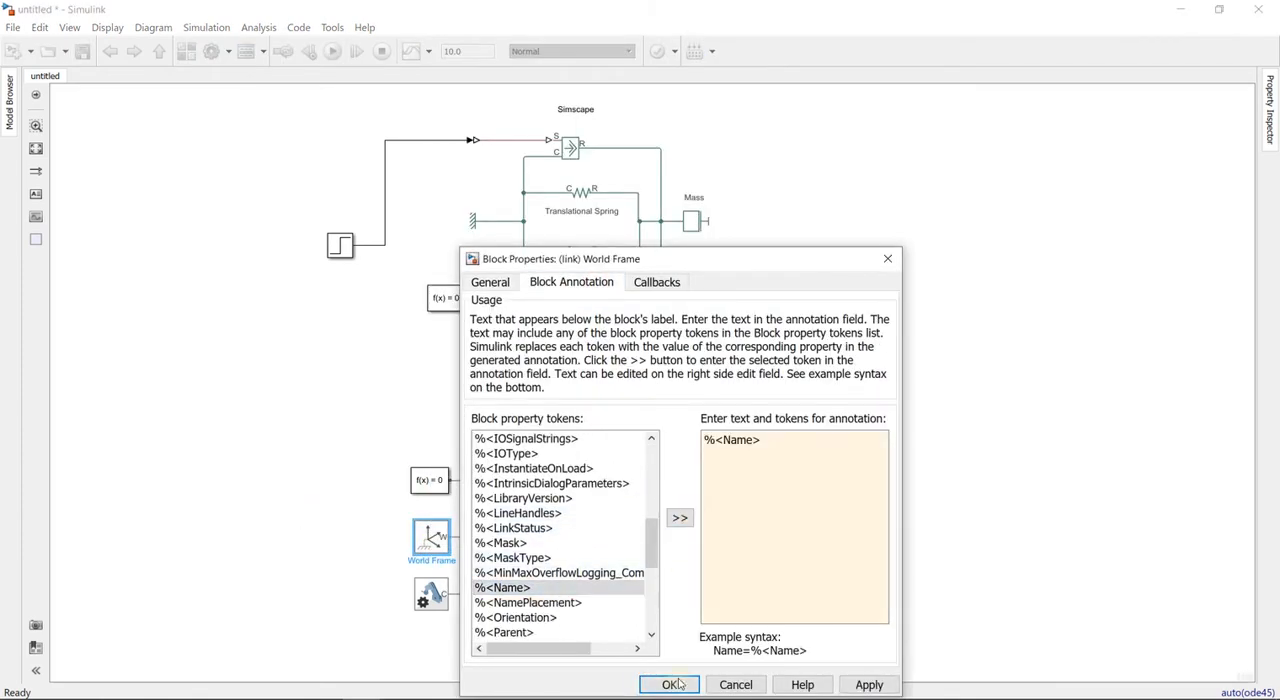
click(666, 686)
- Set the Mechanism Configuration block's annotation to the %<Name> token
click(422, 590)
right_click(422, 590)
click(556, 577)
click(571, 282)
scroll(570, 575, down, 10)
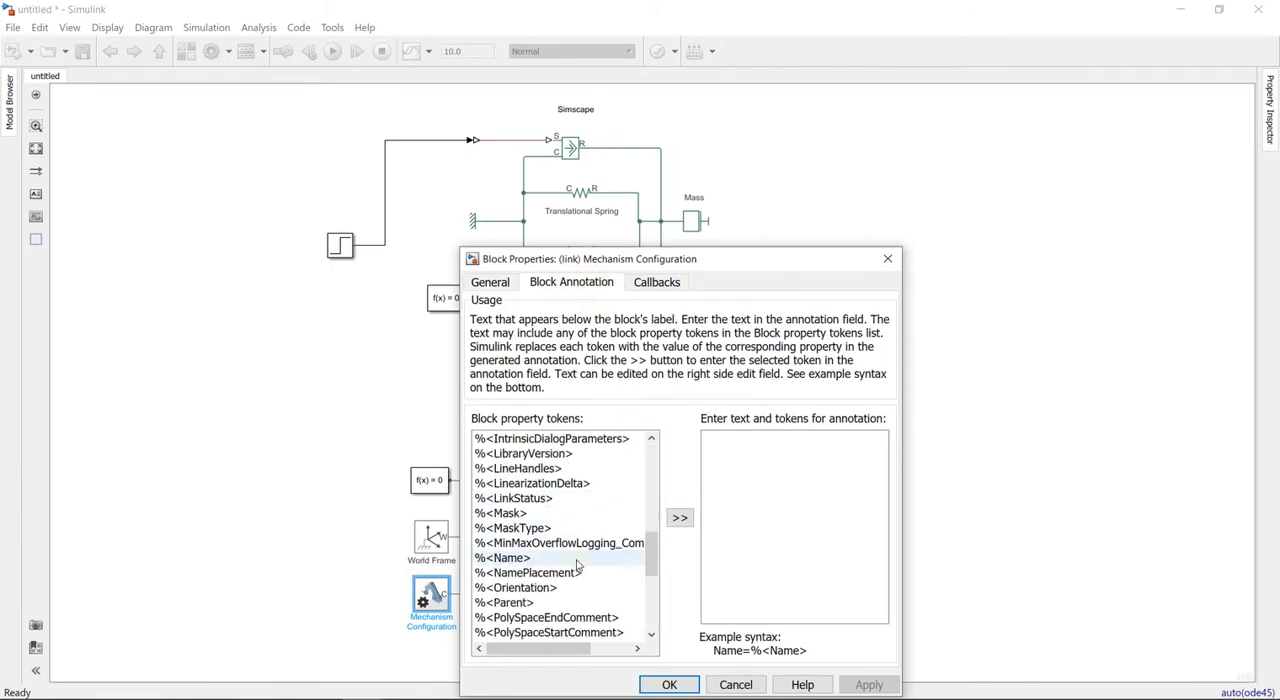
scroll(528, 591, up, 4)
click(523, 501)
click(680, 517)
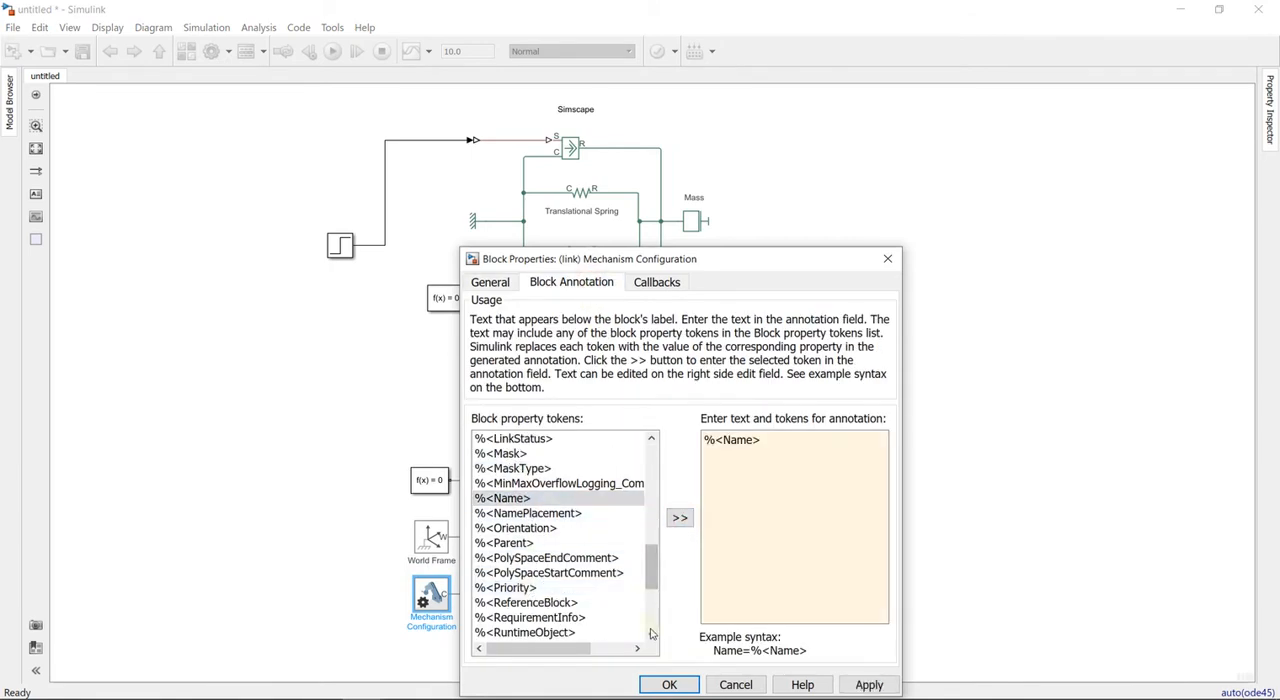
click(669, 684)
- Set the block annotation of the Solver Configuration block in the SimMechanics section to %<Name>
right_click(440, 472)
click(620, 534)
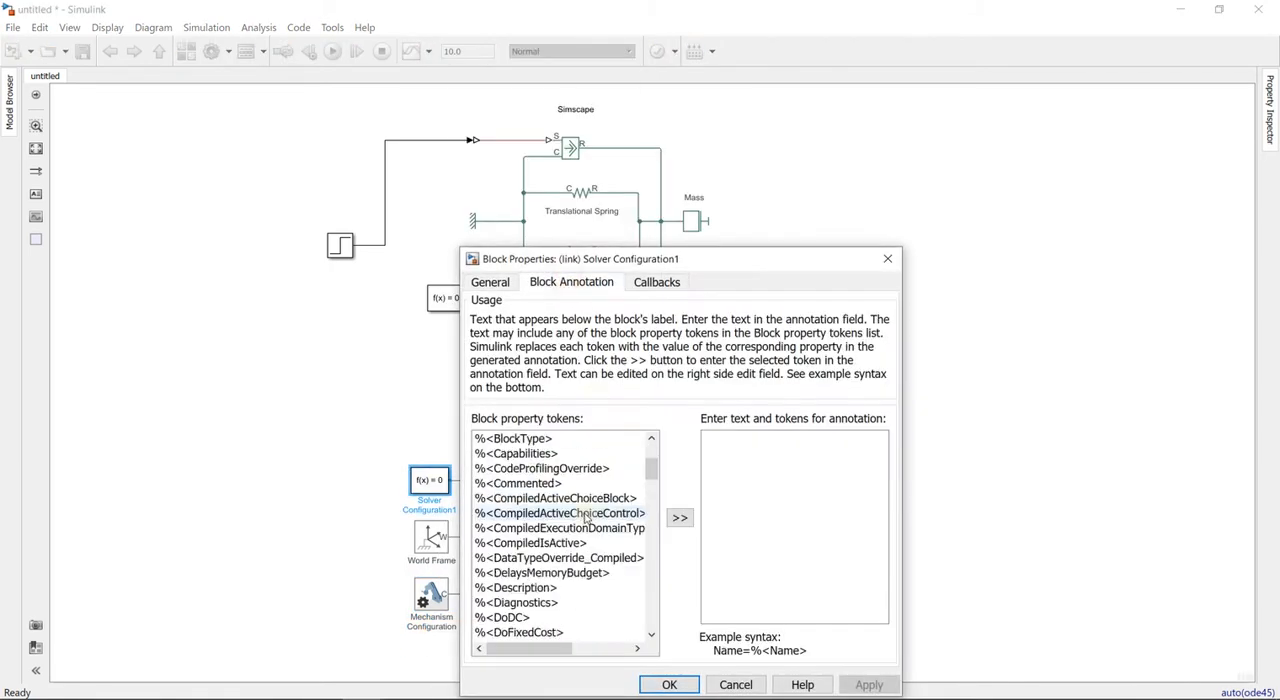
scroll(543, 541, down, 5)
scroll(543, 541, down, 5)
click(523, 616)
click(680, 519)
click(669, 684)
click(656, 510)
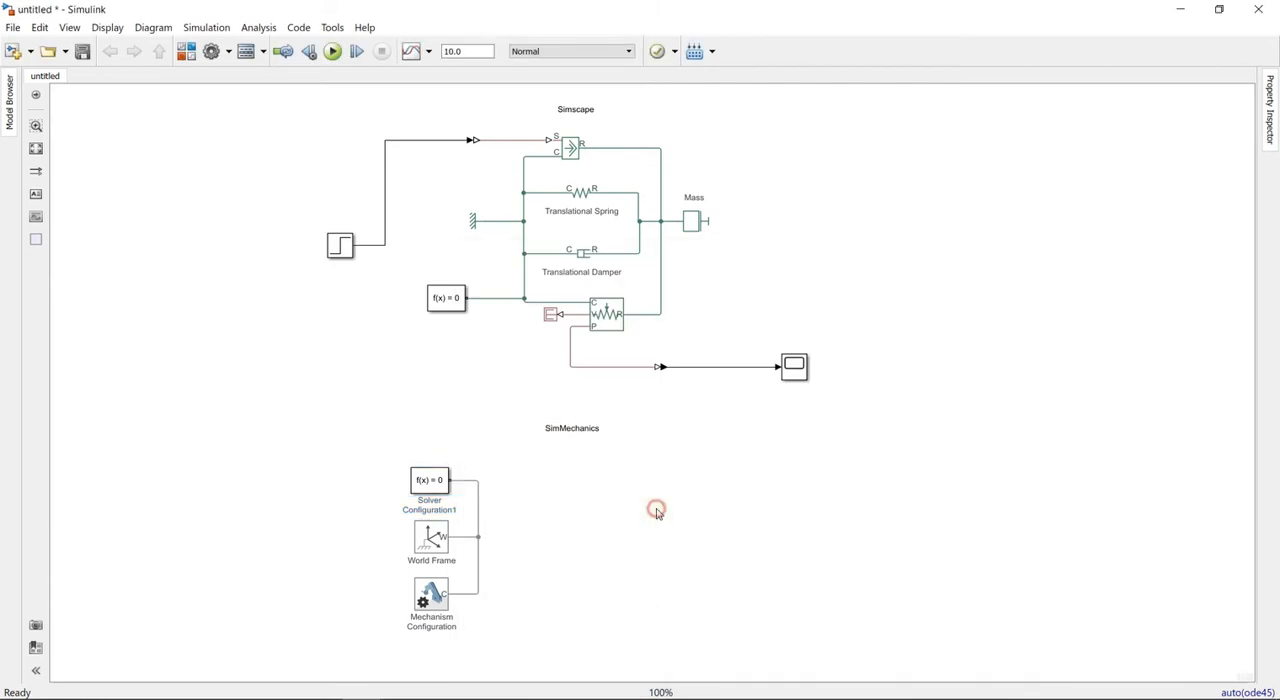
- Add a Solid block and place it to the right of the Mechanism Configuration block
double_click(665, 520)
text(solid)
click(623, 533)
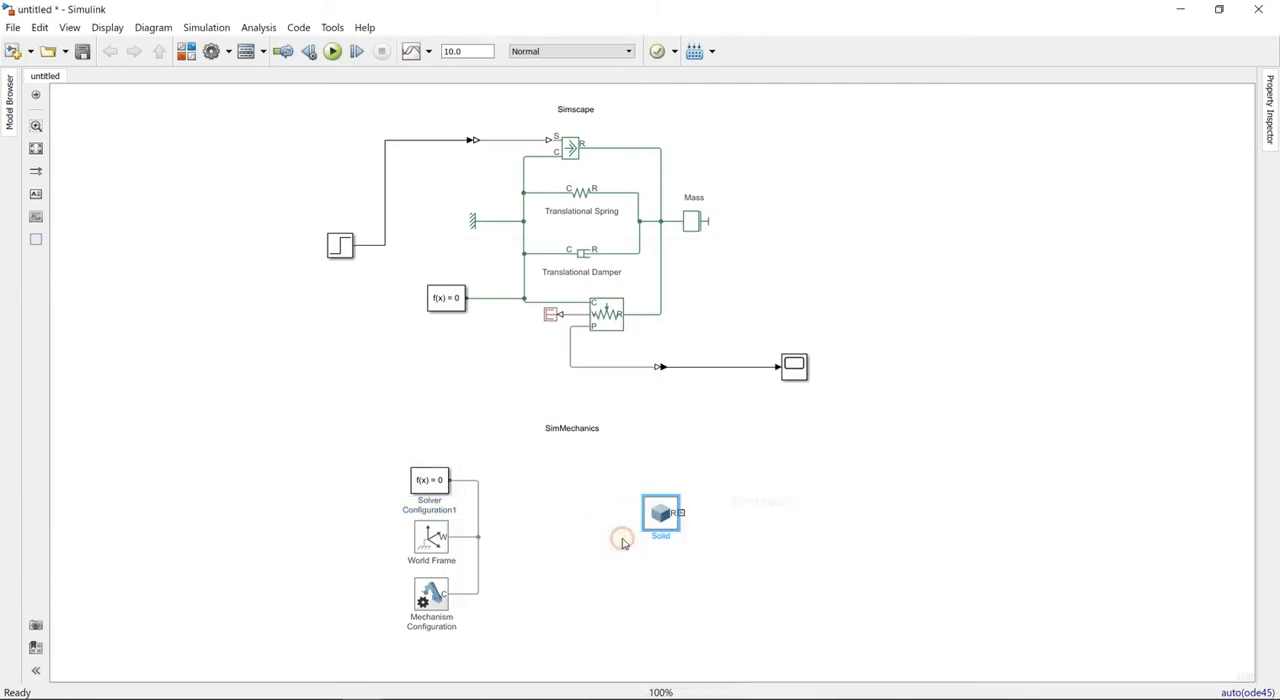
drag(660, 512, 587, 596)
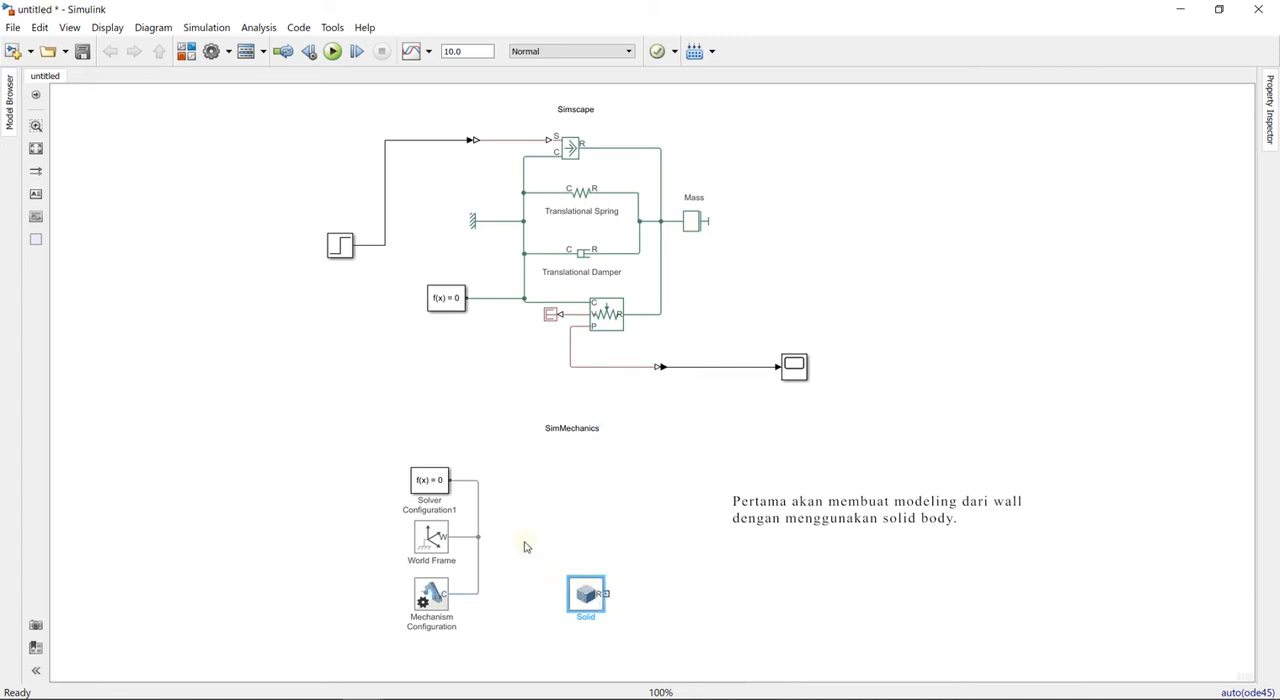
- Add a Reference Frame block and place it directly above the Solid block
double_click(619, 484)
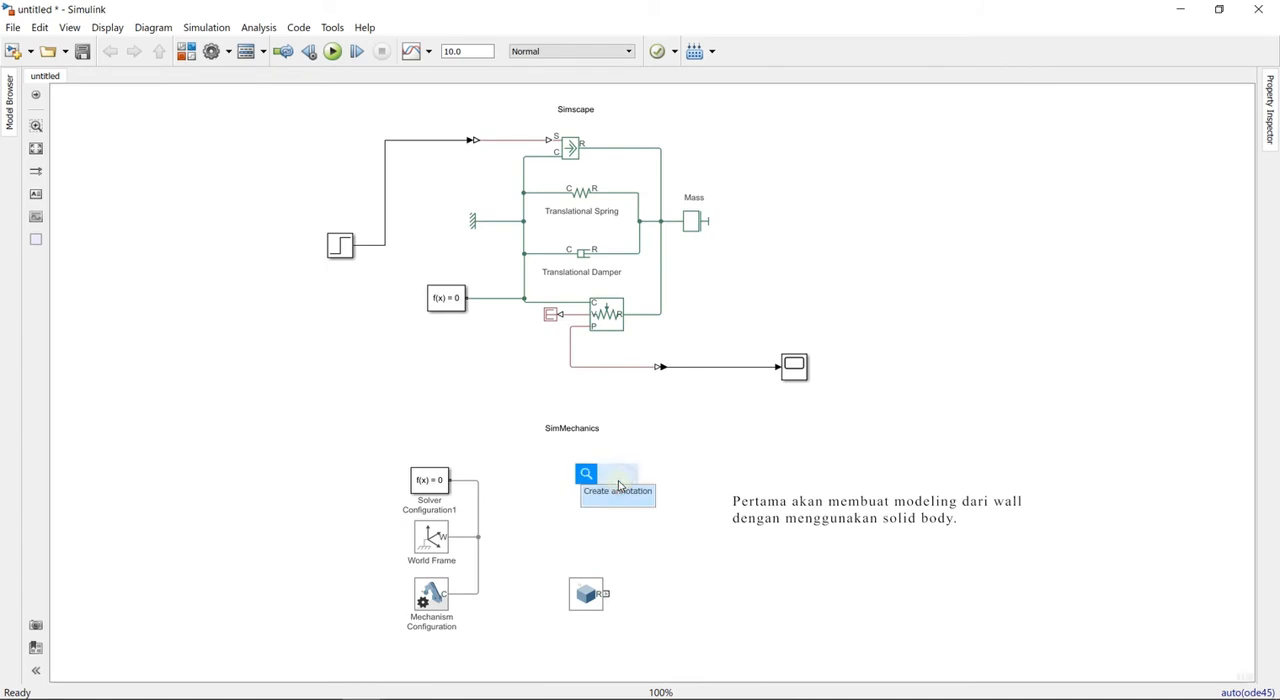
text(refere)
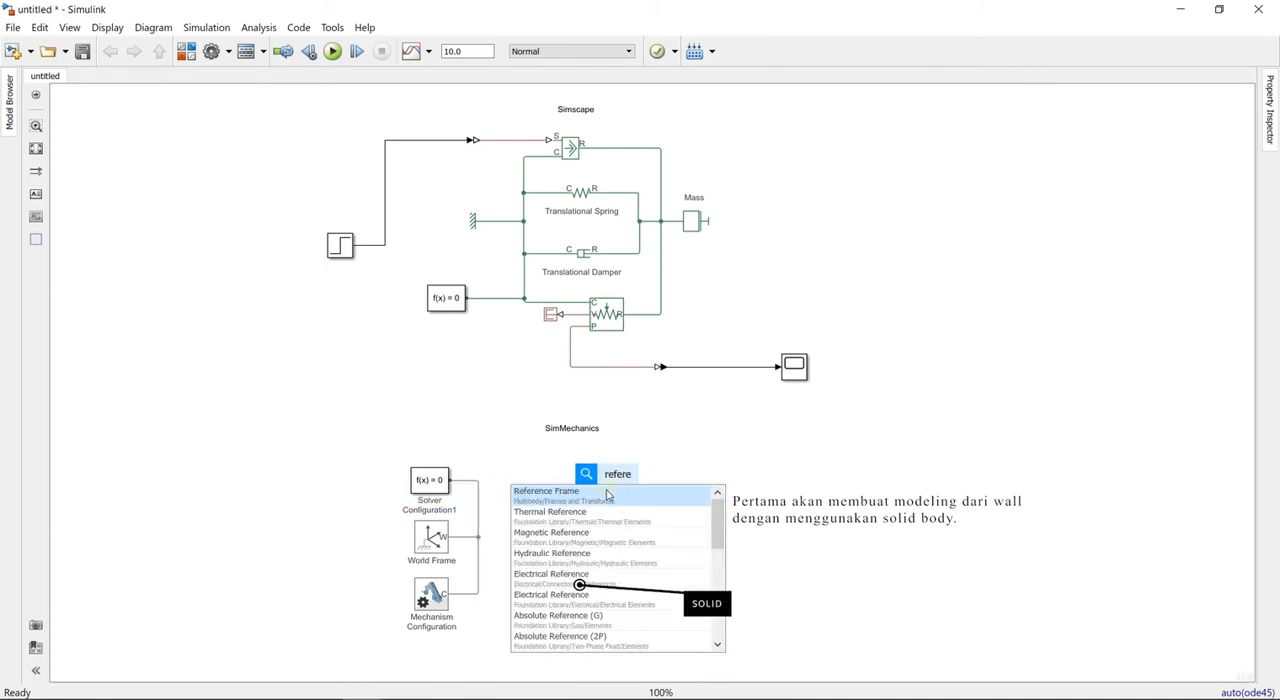
click(606, 493)
drag(632, 484, 608, 479)
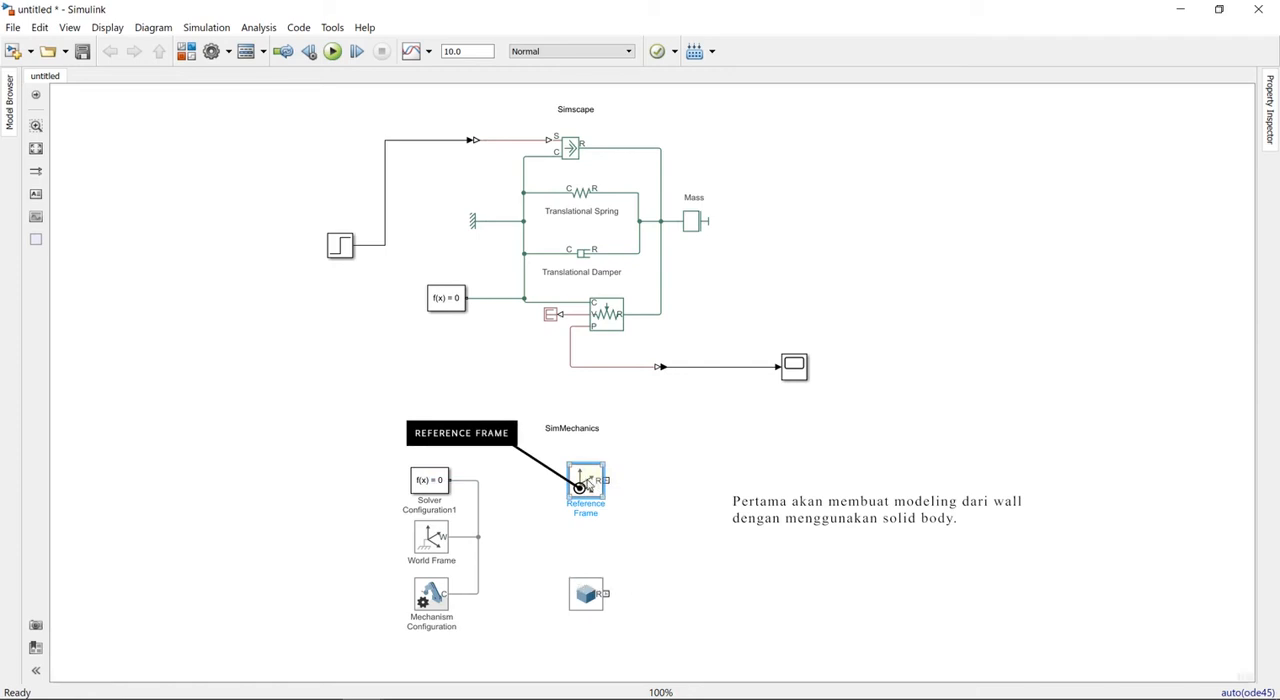
- Flip the Reference Frame block so its port faces the configuration blocks, and shift it slightly to the right
right_click(586, 481)
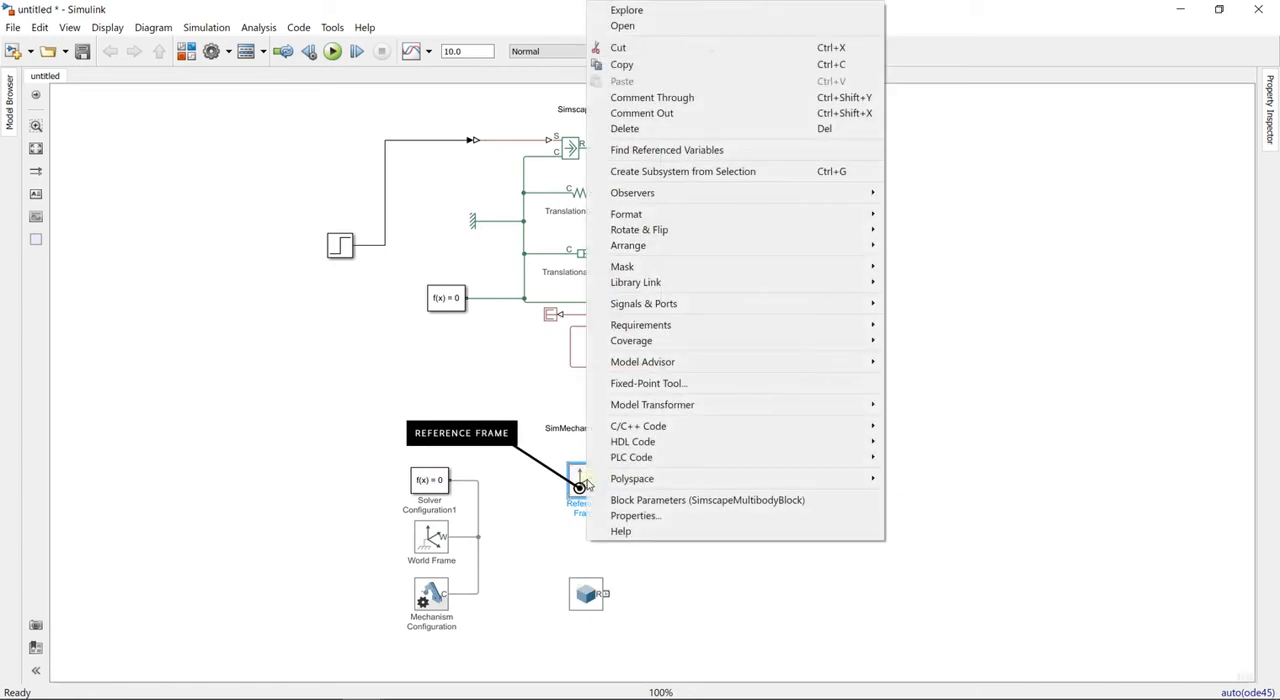
click(825, 229)
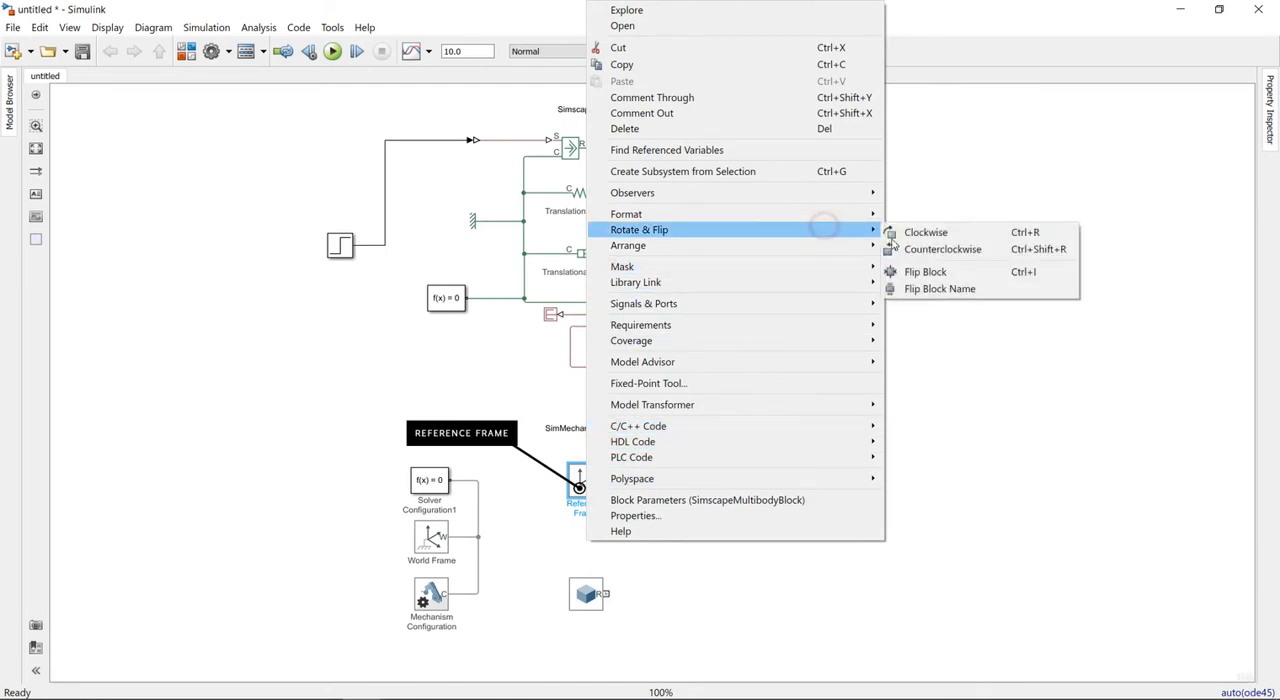
click(966, 272)
click(749, 468)
drag(579, 483, 610, 484)
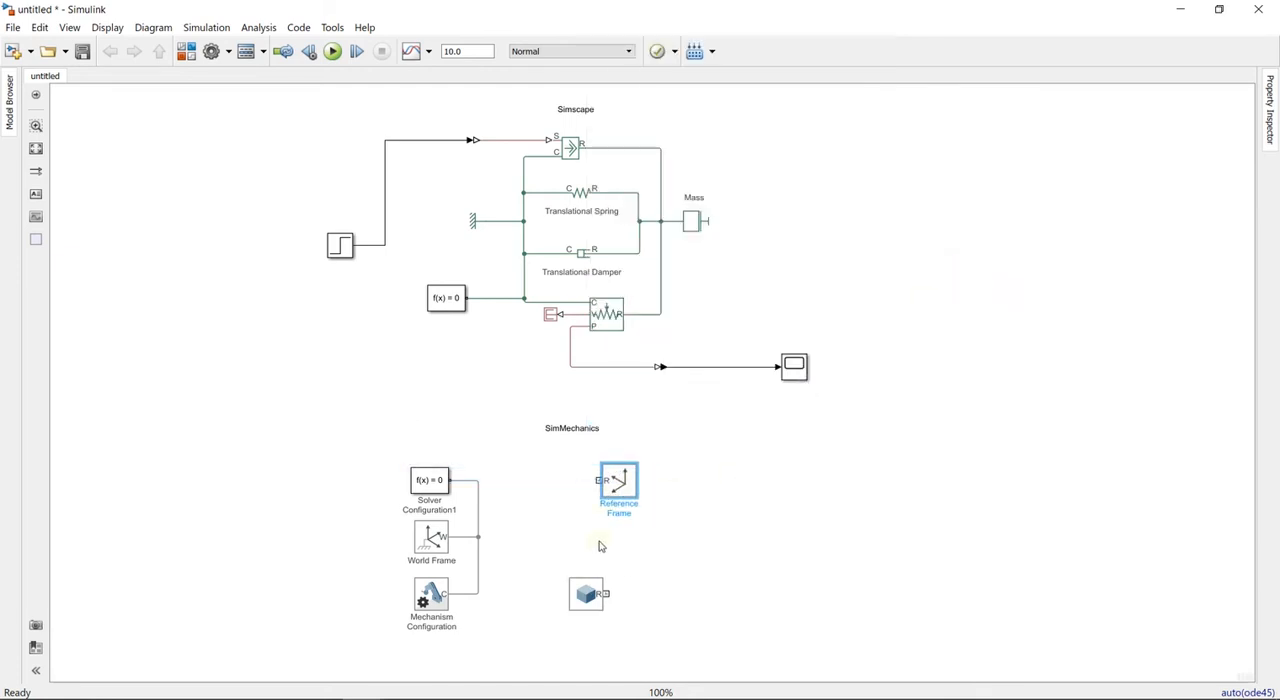
- Spread the Solid and Reference Frame blocks apart and connect the Reference Frame port to the line joining the three configuration blocks
drag(586, 594, 562, 607)
drag(622, 488, 630, 500)
mouse_move(607, 493)
mouse_down()
mouse_move(551, 543)
mouse_move(478, 537)
mouse_up()
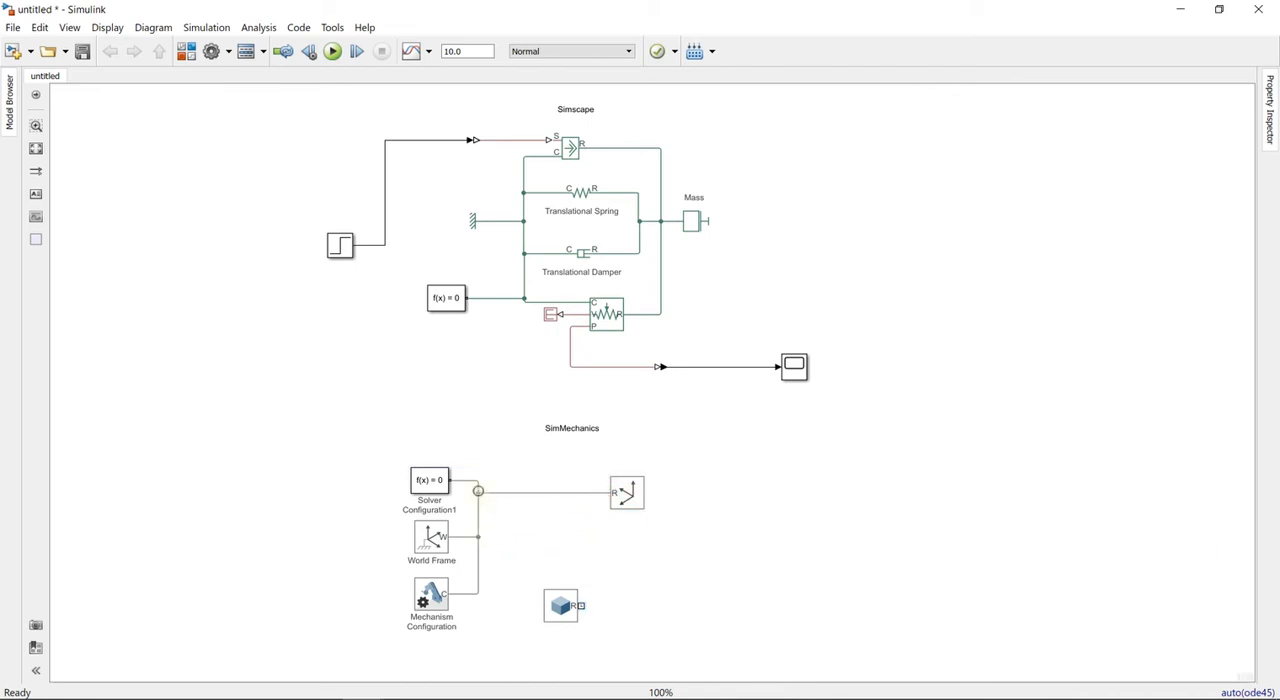
drag(563, 606, 553, 606)
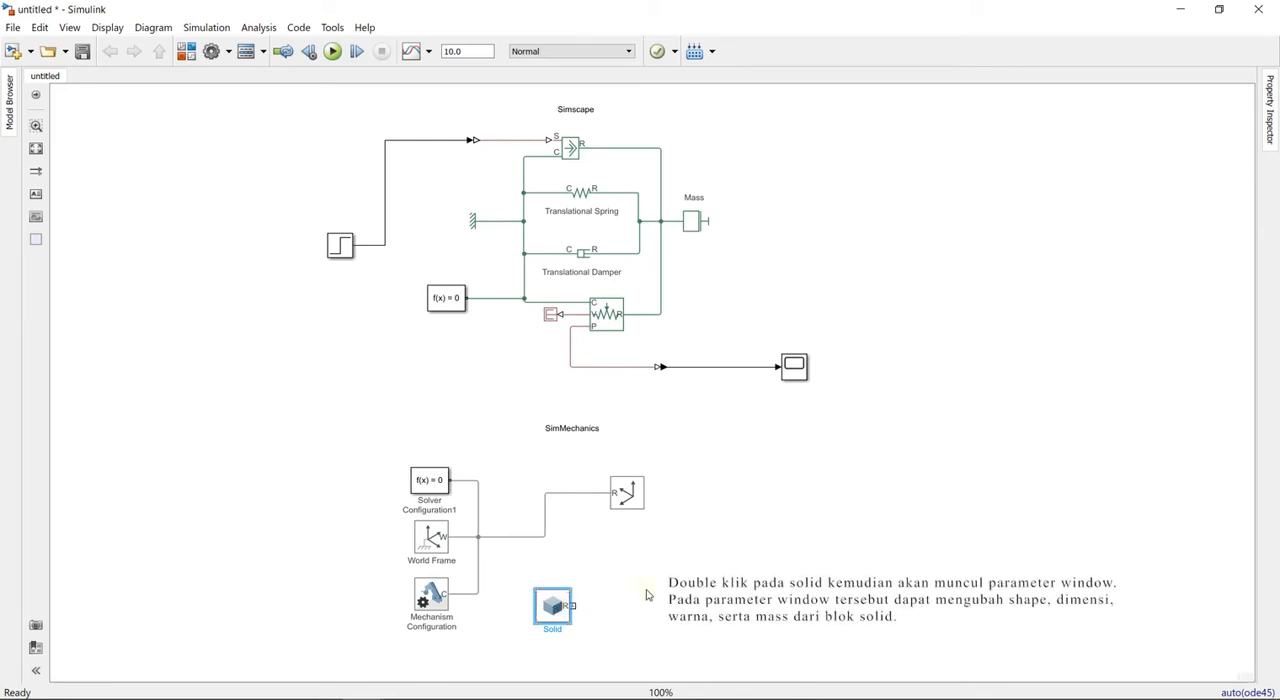
- Open the Solid block's parameters and select Brick as the shape, keeping its dimensions in m
double_click(556, 604)
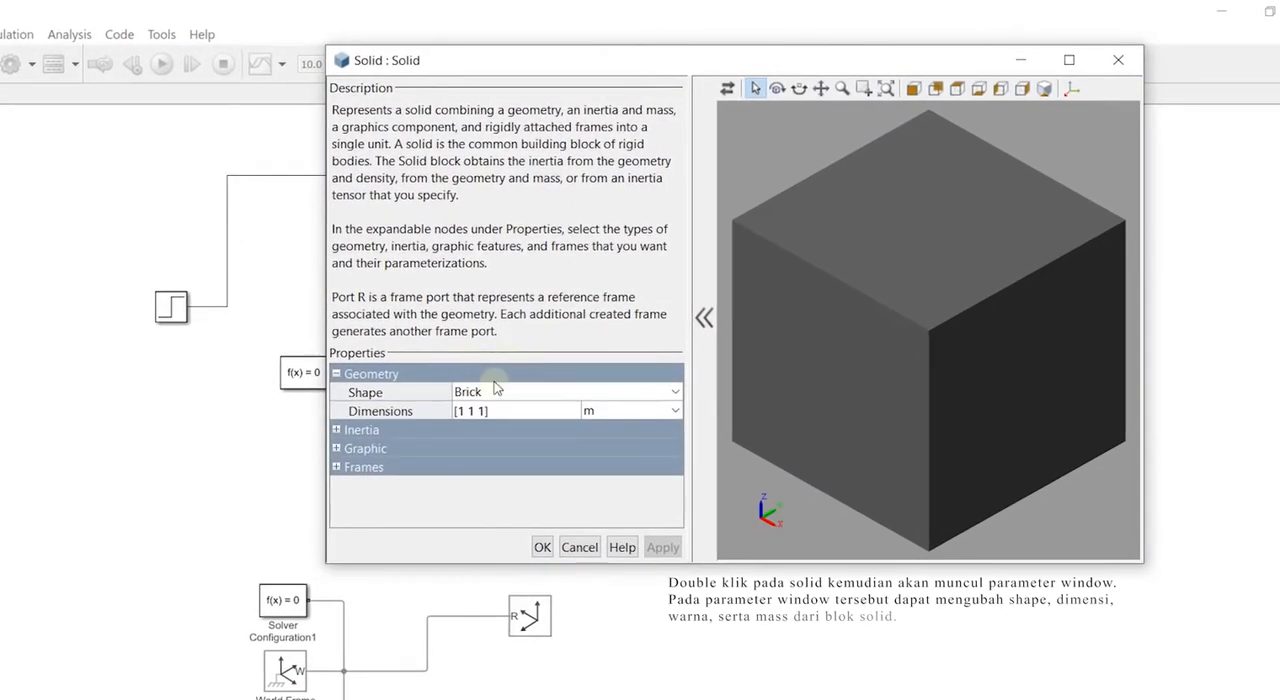
click(490, 394)
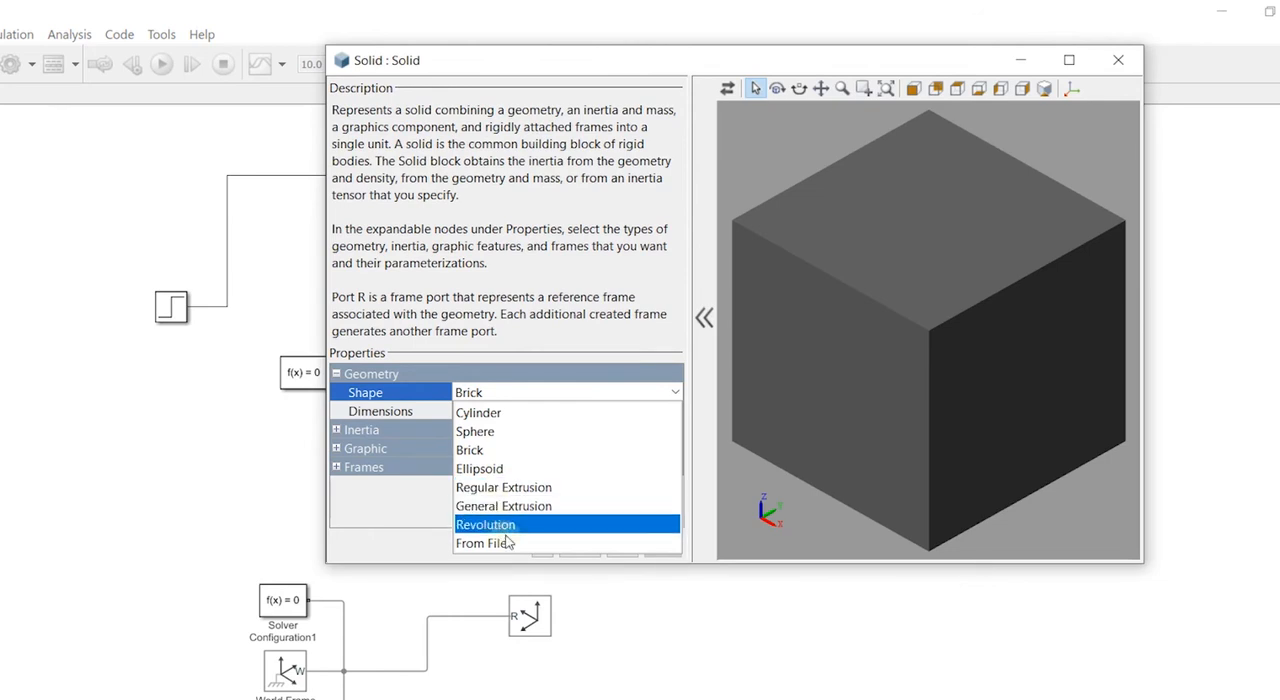
click(483, 454)
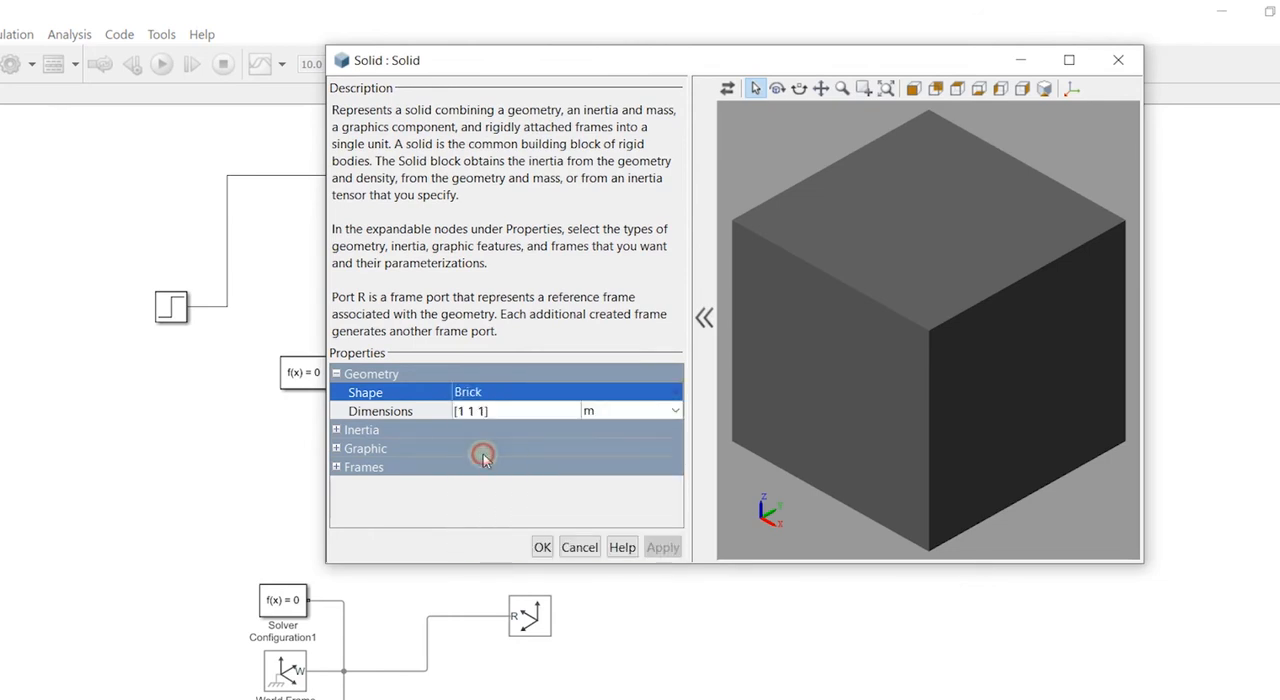
click(649, 411)
click(676, 411)
click(680, 413)
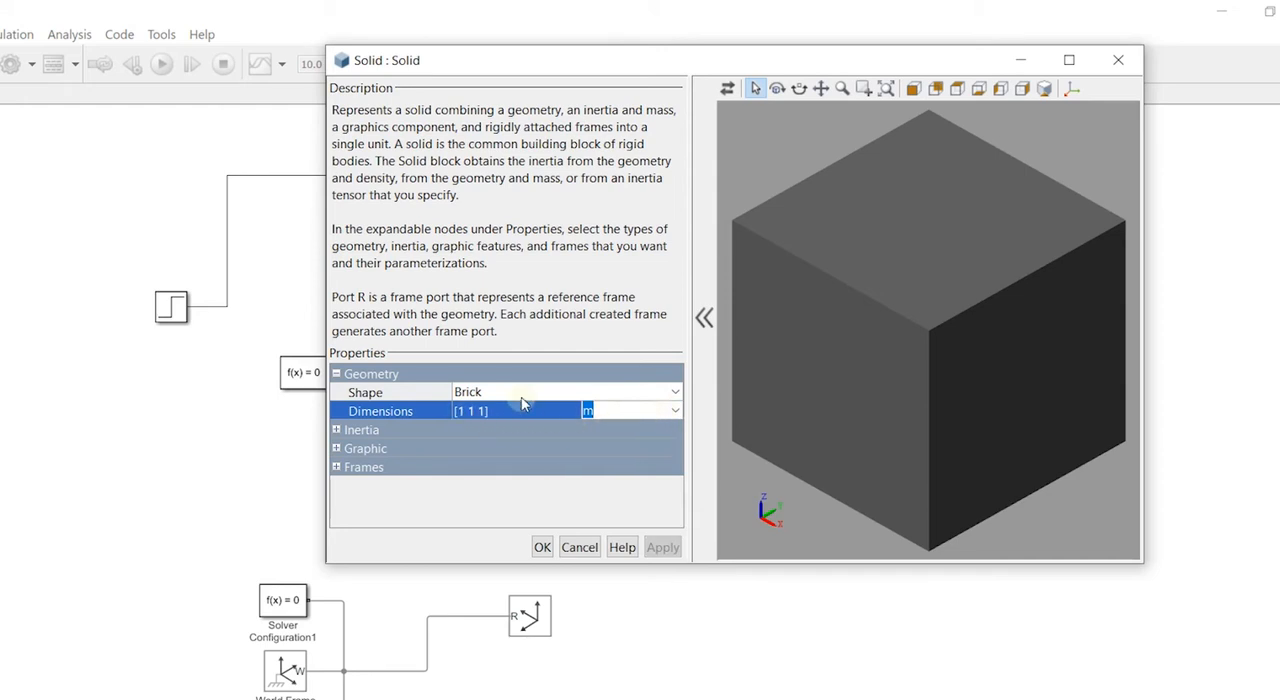
- Set the Solid's brick dimensions to [0.1 0.3 0.5] m, apply them and update the visualization
click(468, 411)
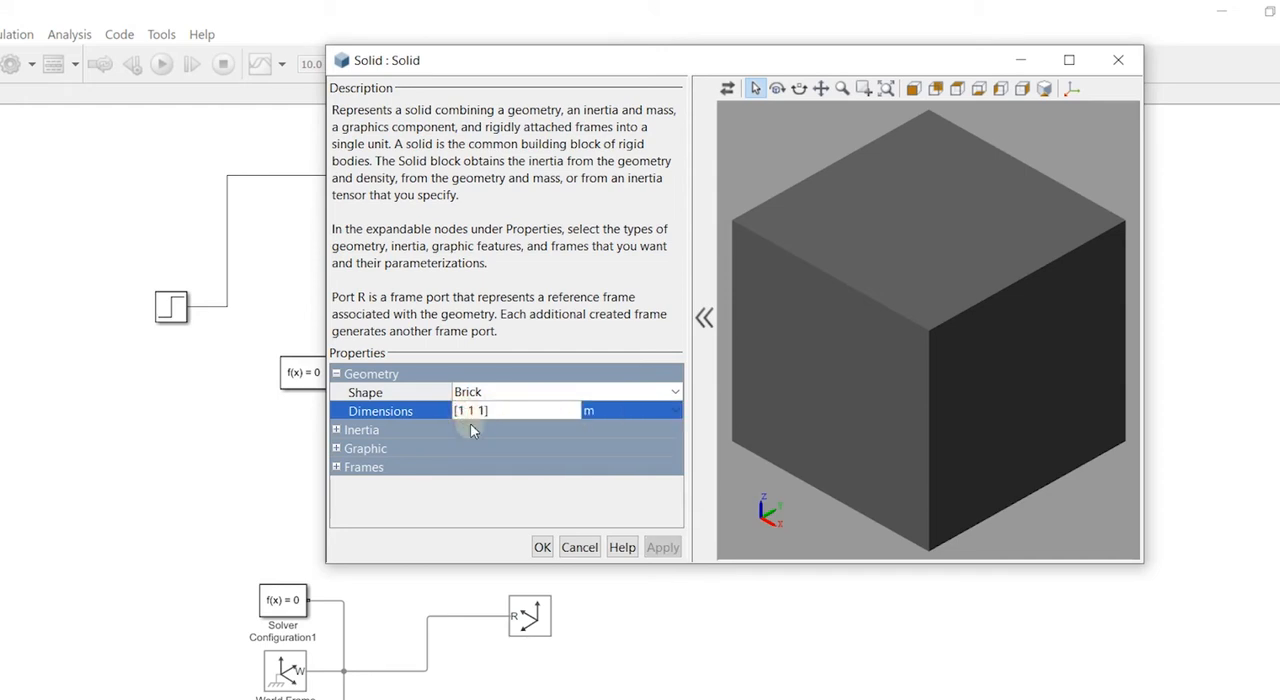
key(BackSpace)
text(0.)
click(490, 412)
key(BackSpace)
text(0.3)
click(500, 411)
click(668, 550)
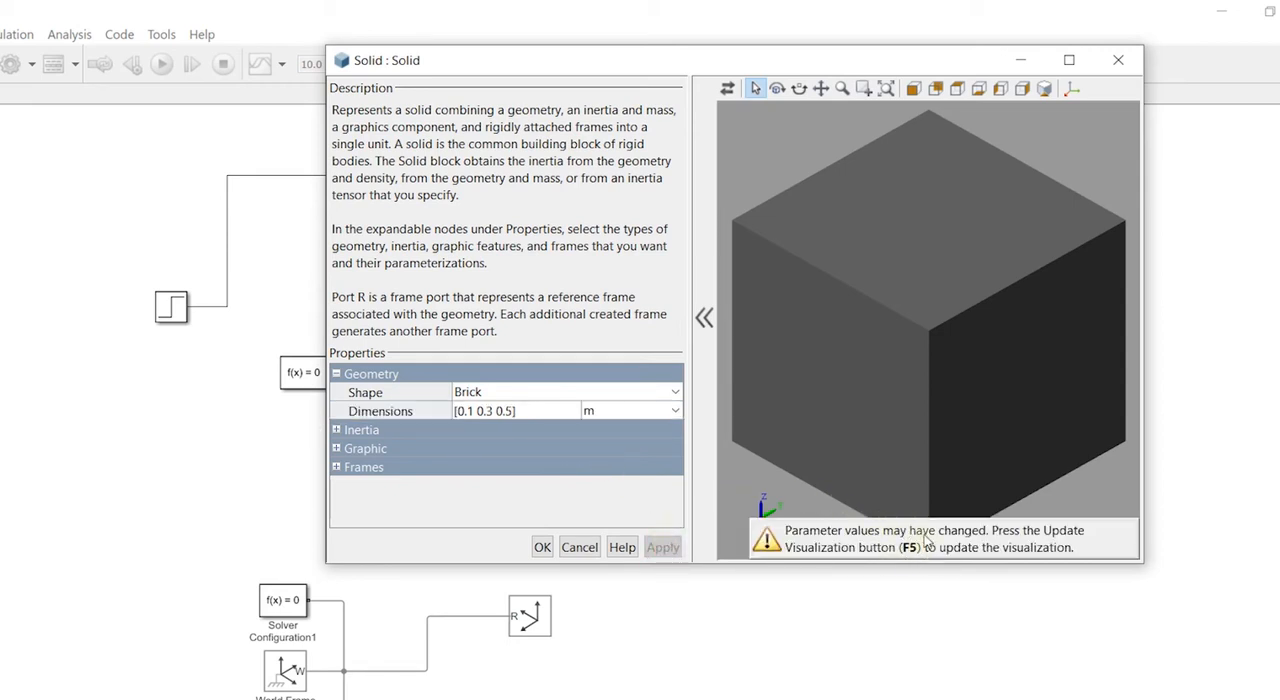
click(858, 540)
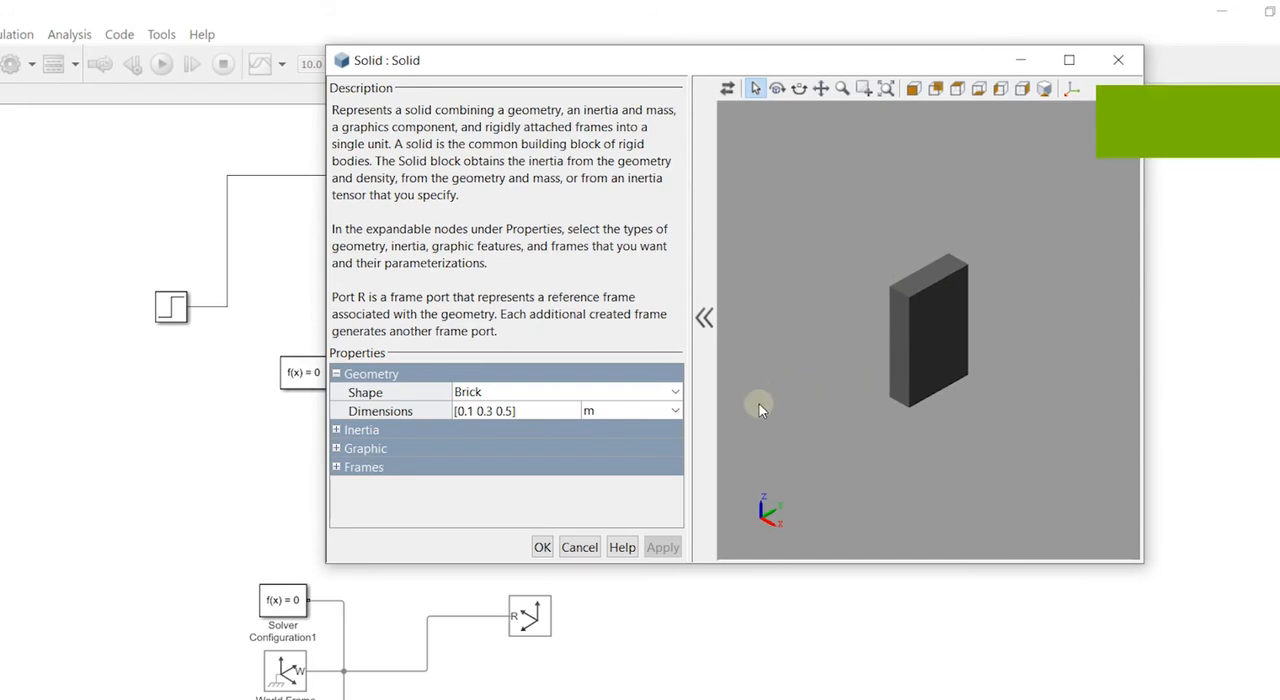
- Examine the Solid's inertia settings and expand its graphic visual properties
click(338, 431)
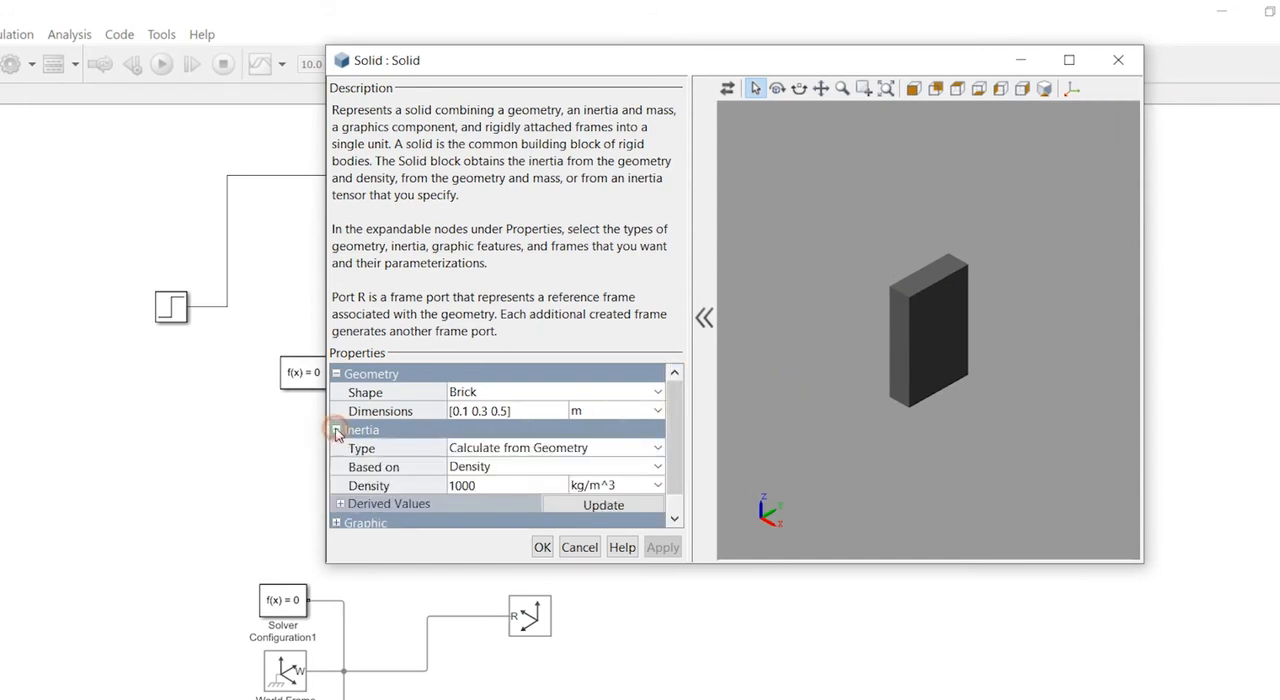
click(342, 430)
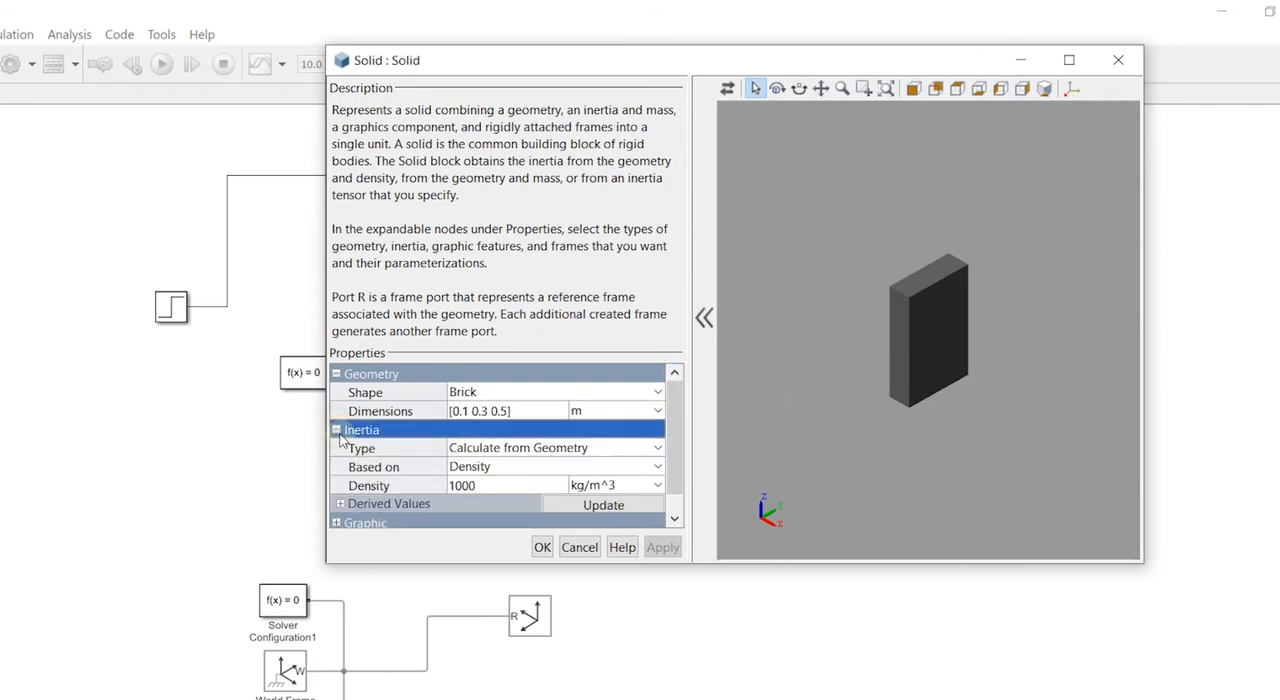
click(336, 430)
click(337, 448)
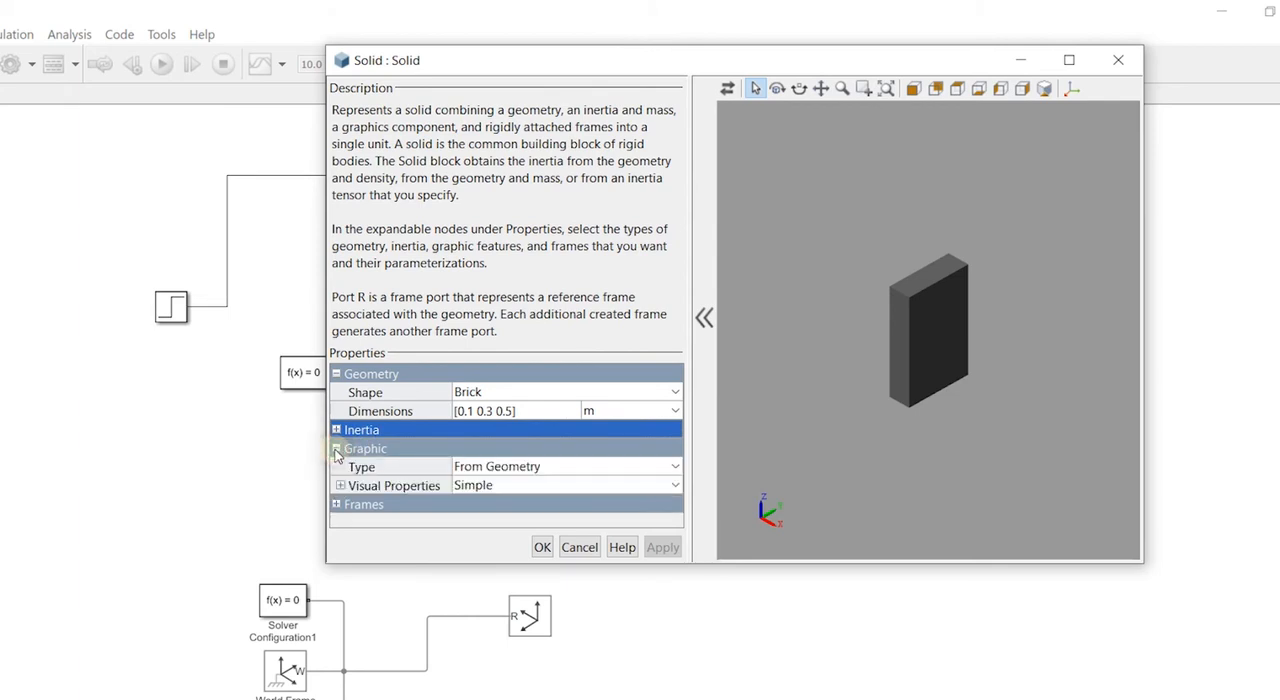
click(341, 487)
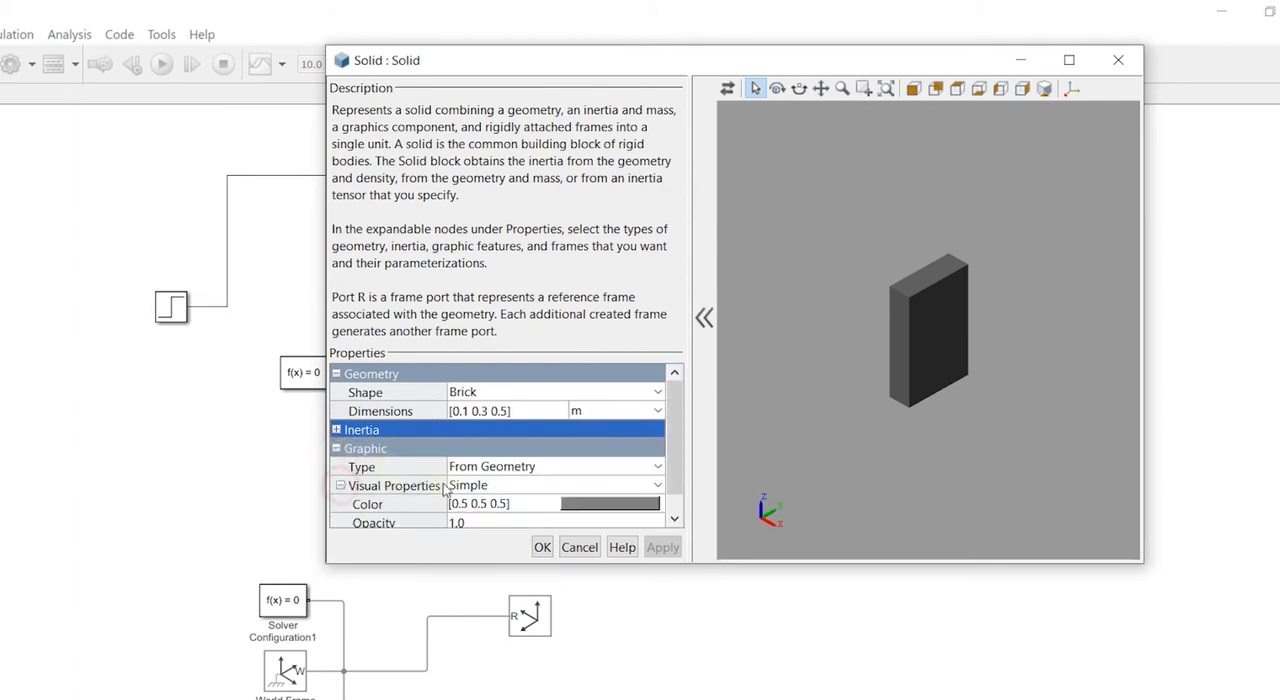
- Set the Solid's colour to dark grey [0.4 0.4 0.4] and update the visualization
click(575, 508)
click(590, 511)
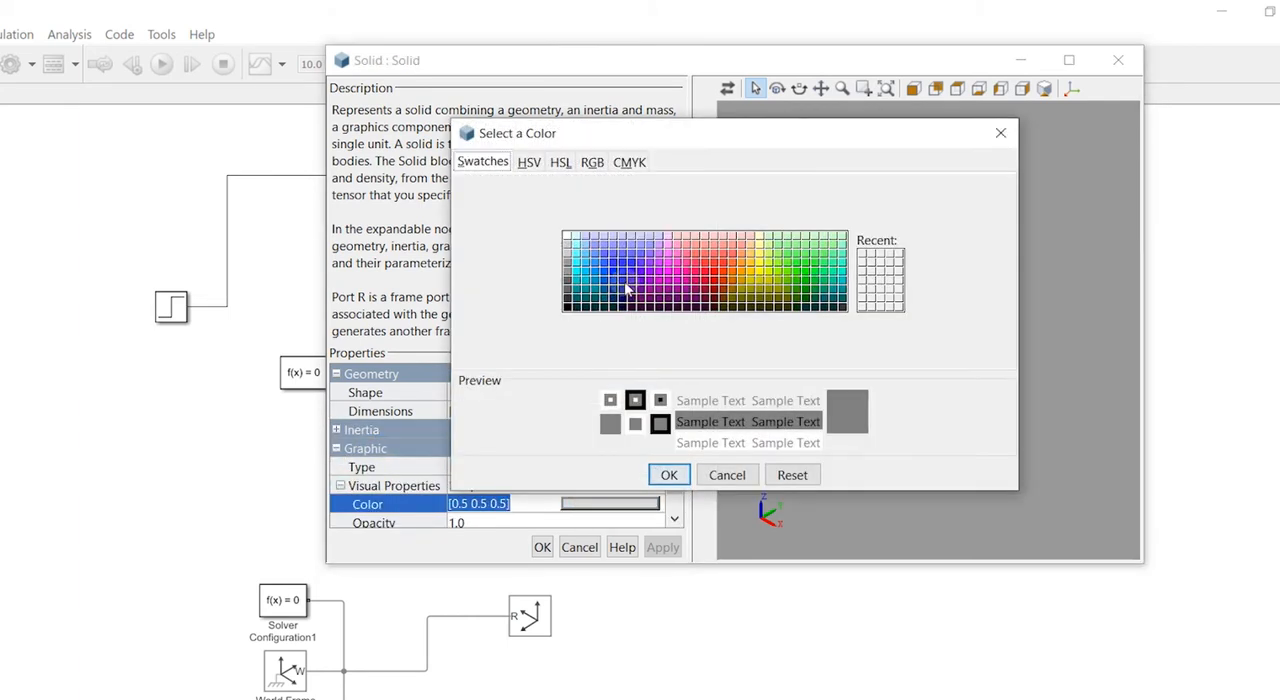
click(567, 301)
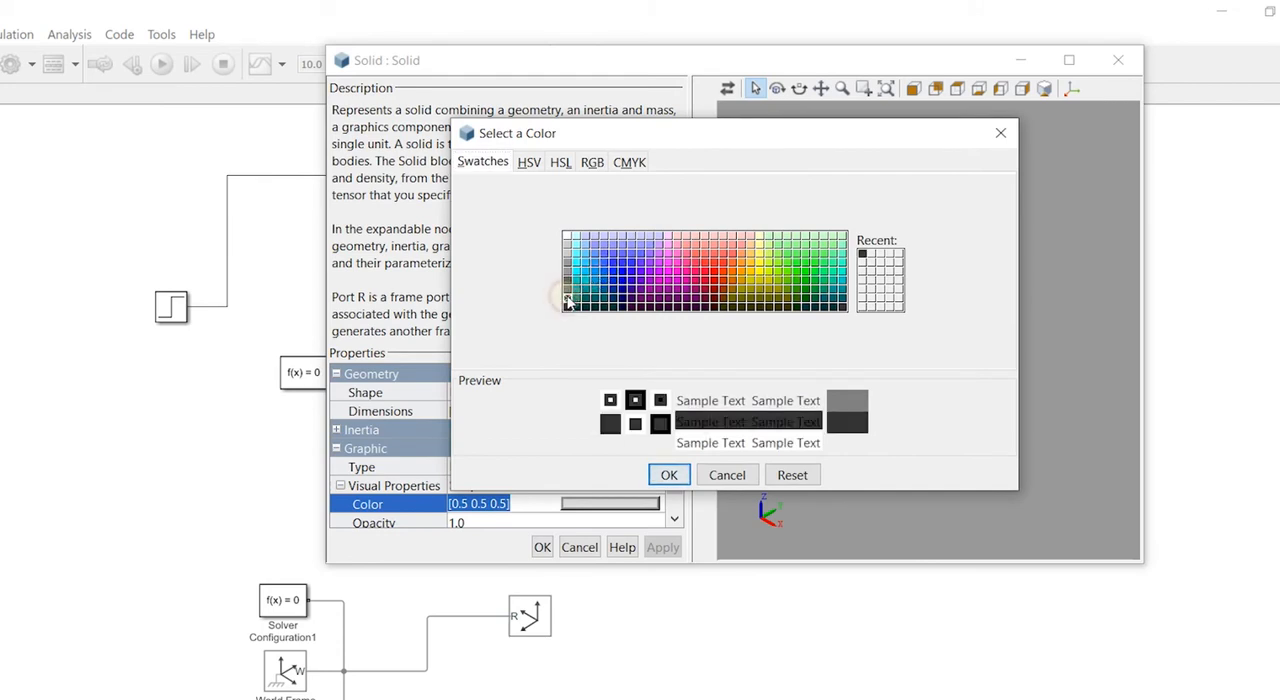
click(567, 294)
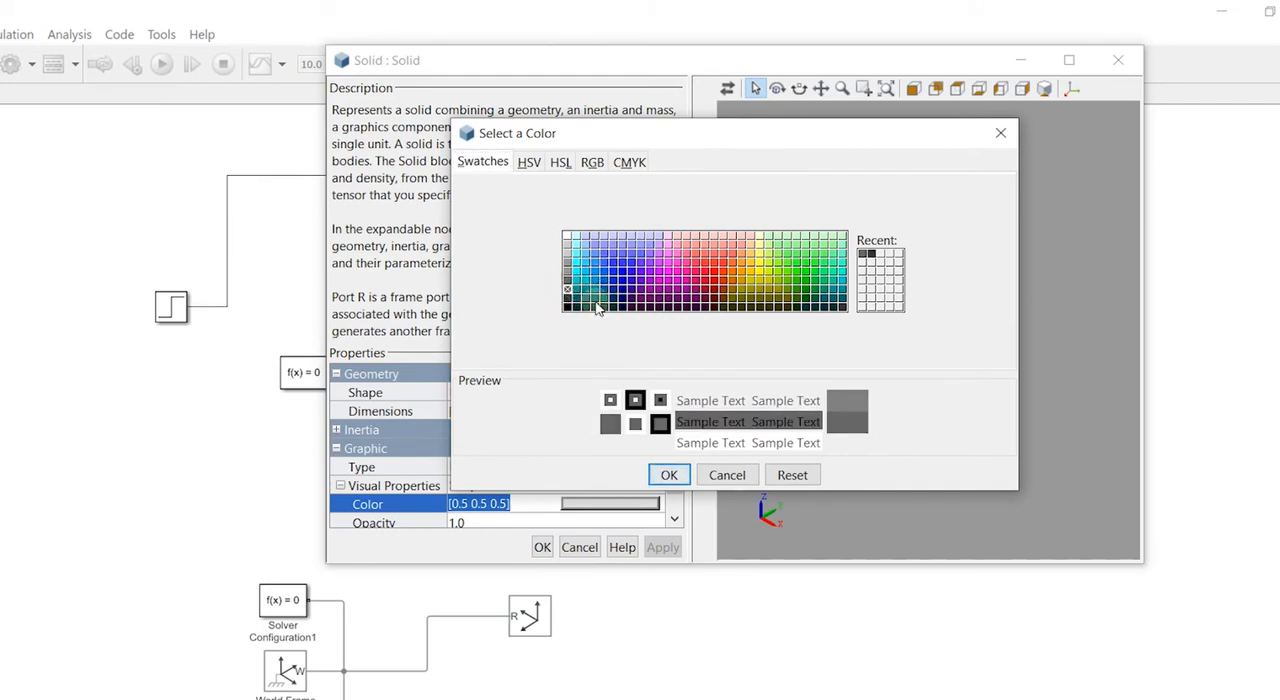
click(662, 480)
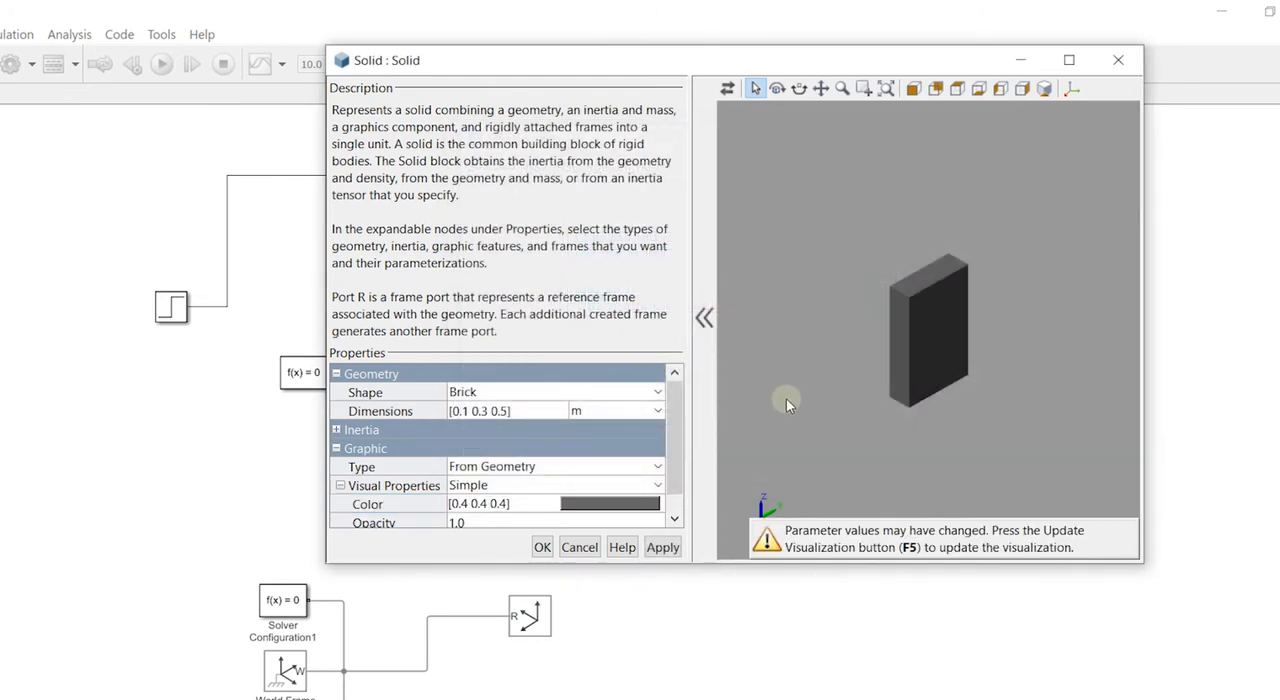
key(F5)
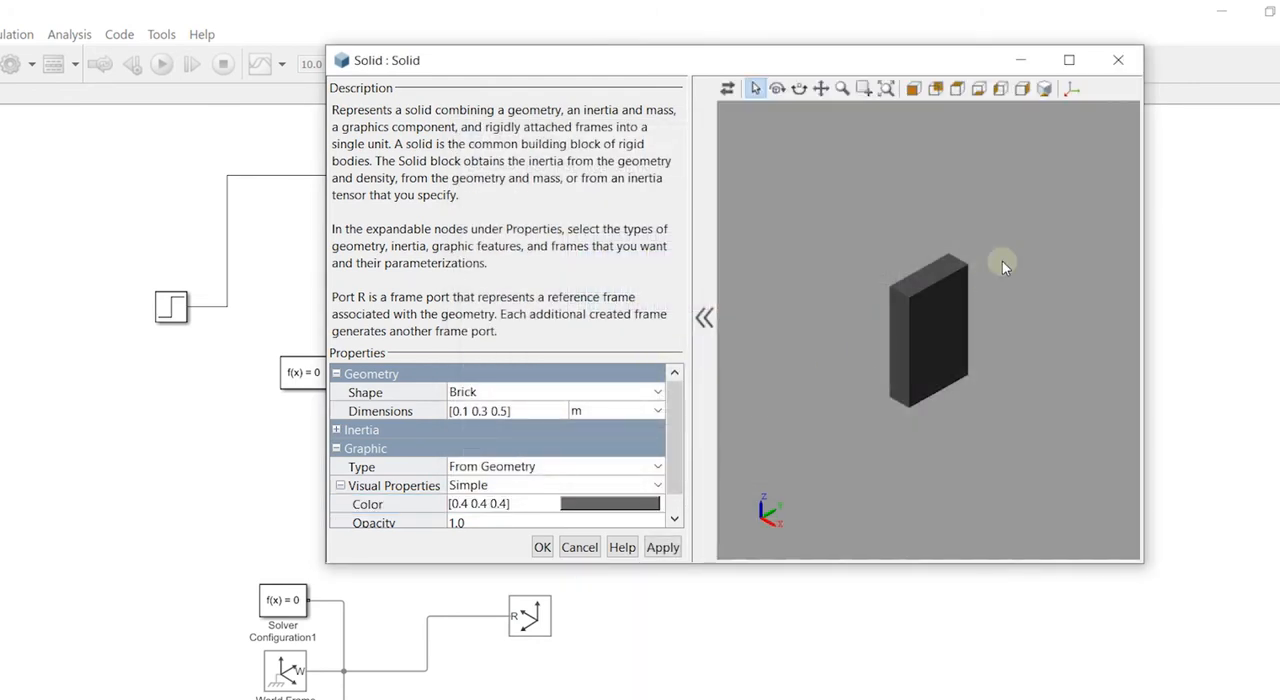
- Change the Solid's colour to lighter grey [0.6 0.6 0.6] and refresh the visualization
click(607, 504)
click(567, 263)
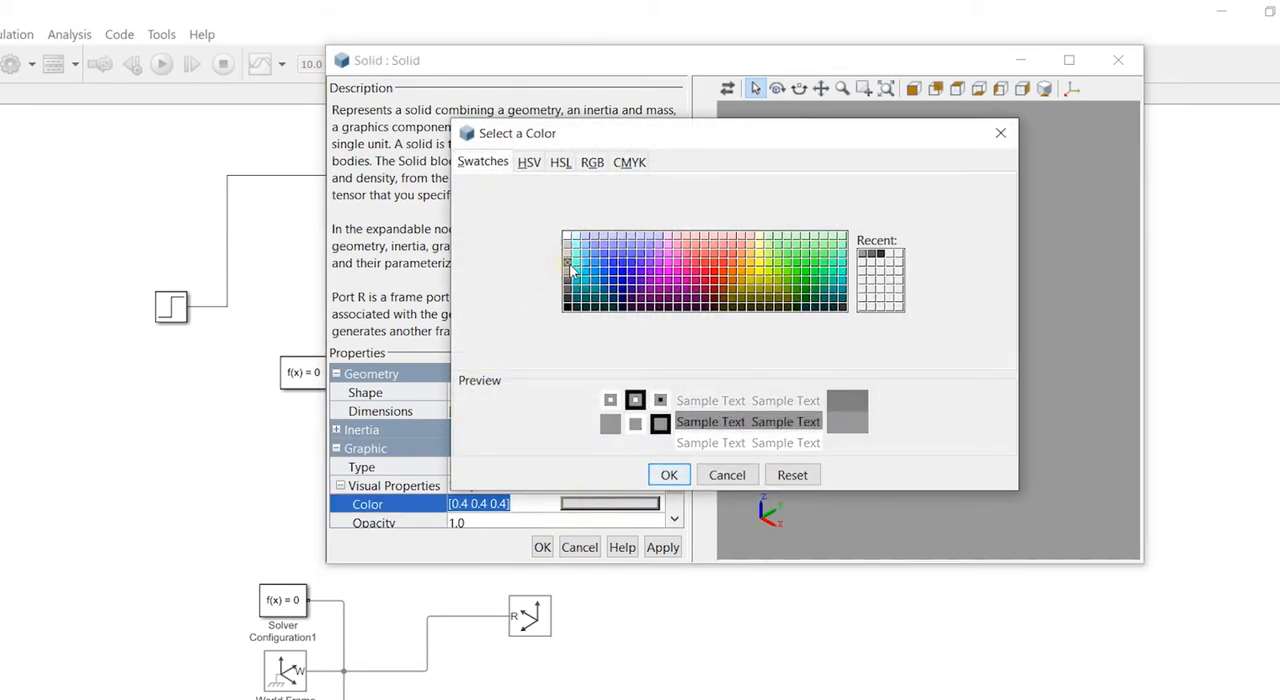
click(669, 475)
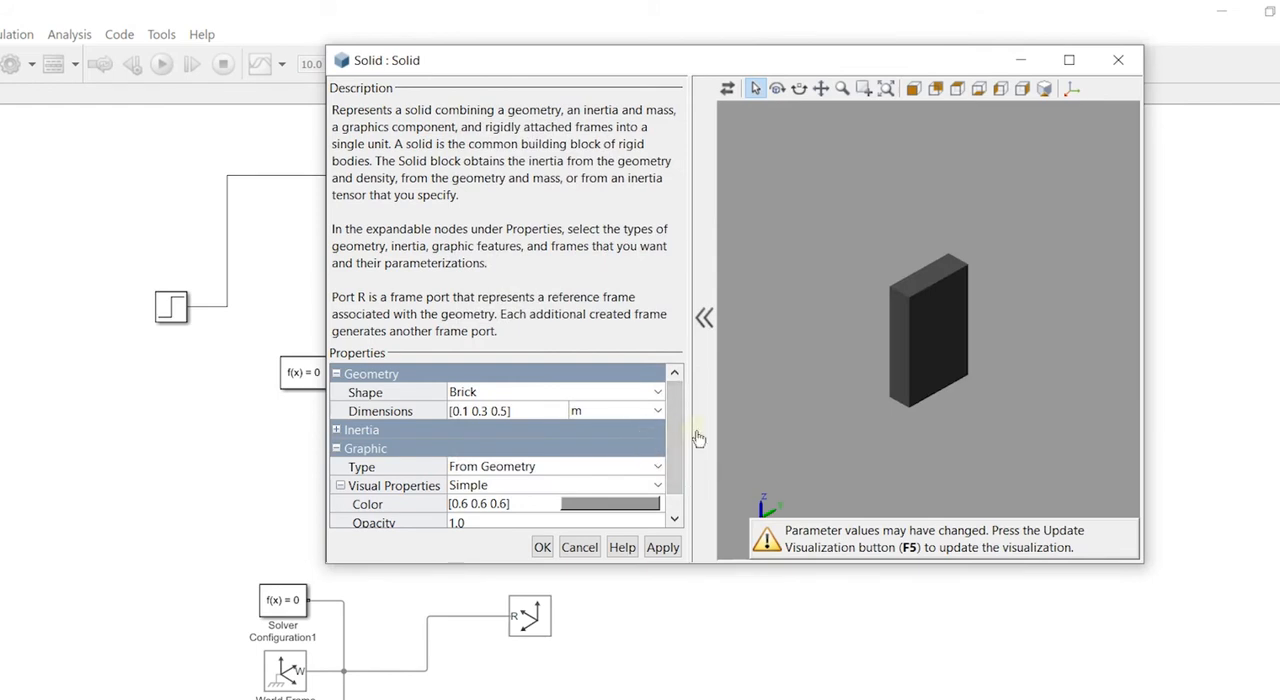
key(F5)
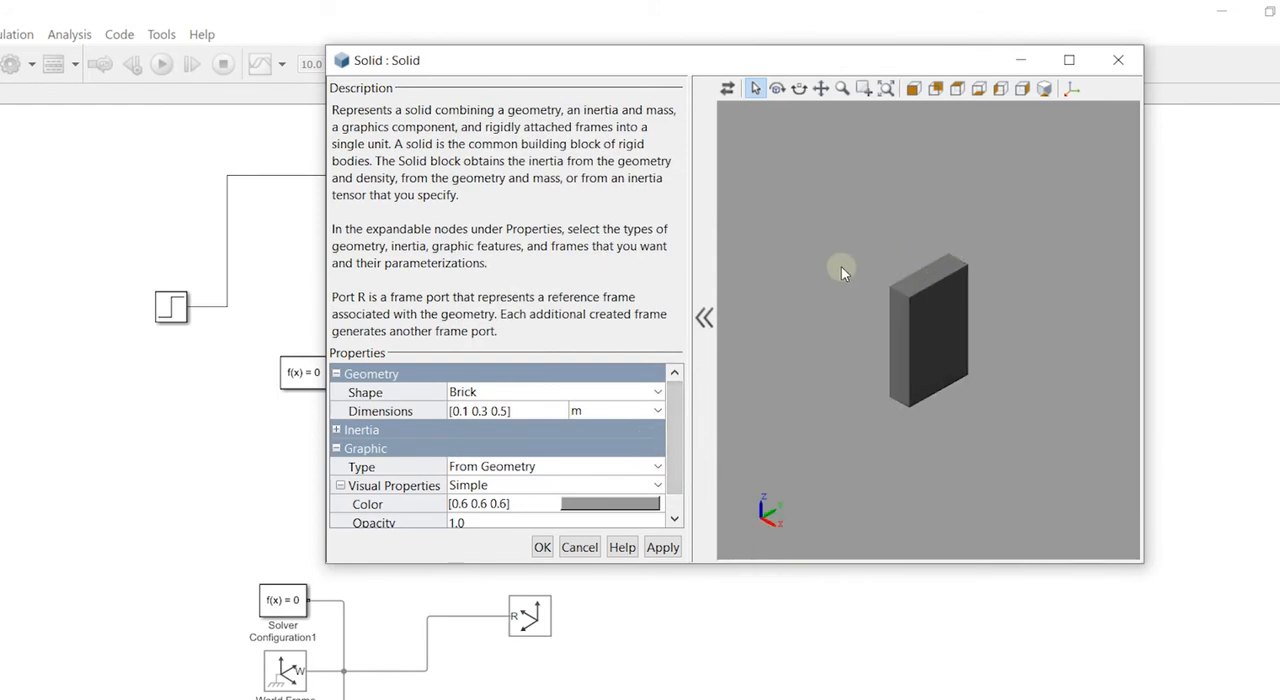
- Inspect the wall brick from the front, back, top, bottom, side and isometric views, and accept the Solid's settings
mouse_move(945, 398)
mouse_down()
mouse_move(851, 396)
mouse_move(988, 386)
mouse_move(1094, 326)
mouse_move(1010, 370)
mouse_up()
click(917, 91)
click(935, 89)
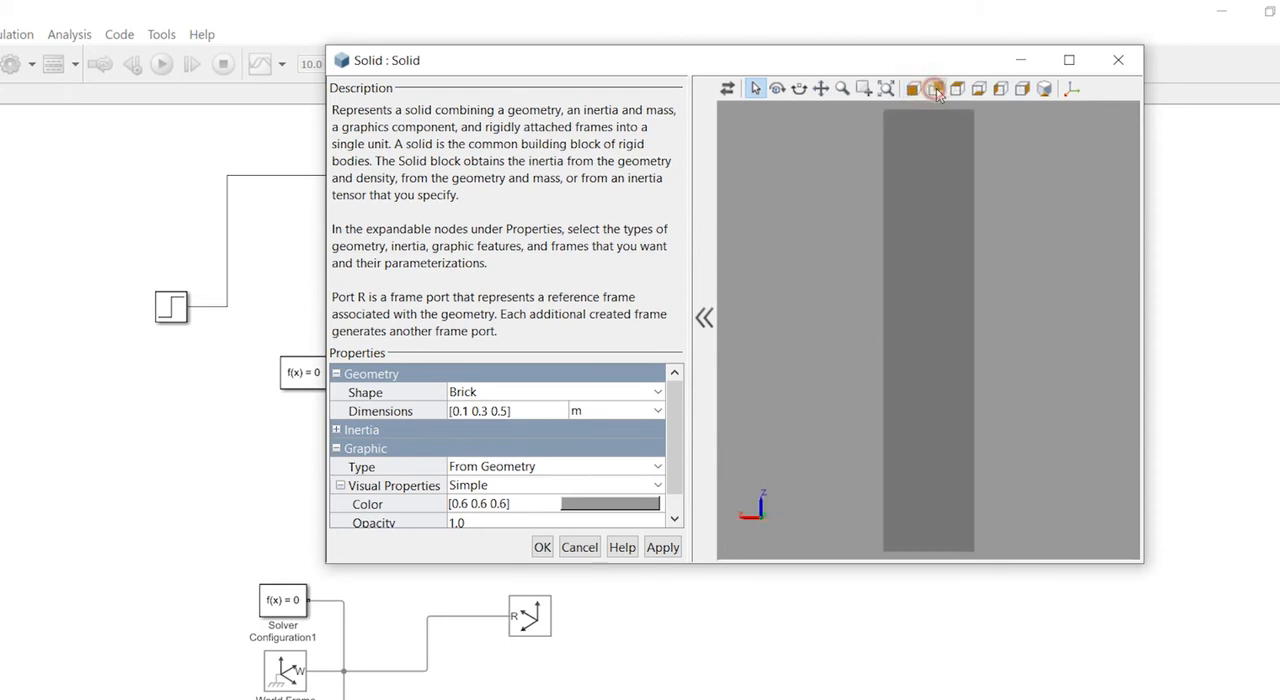
click(958, 90)
click(979, 90)
click(1000, 89)
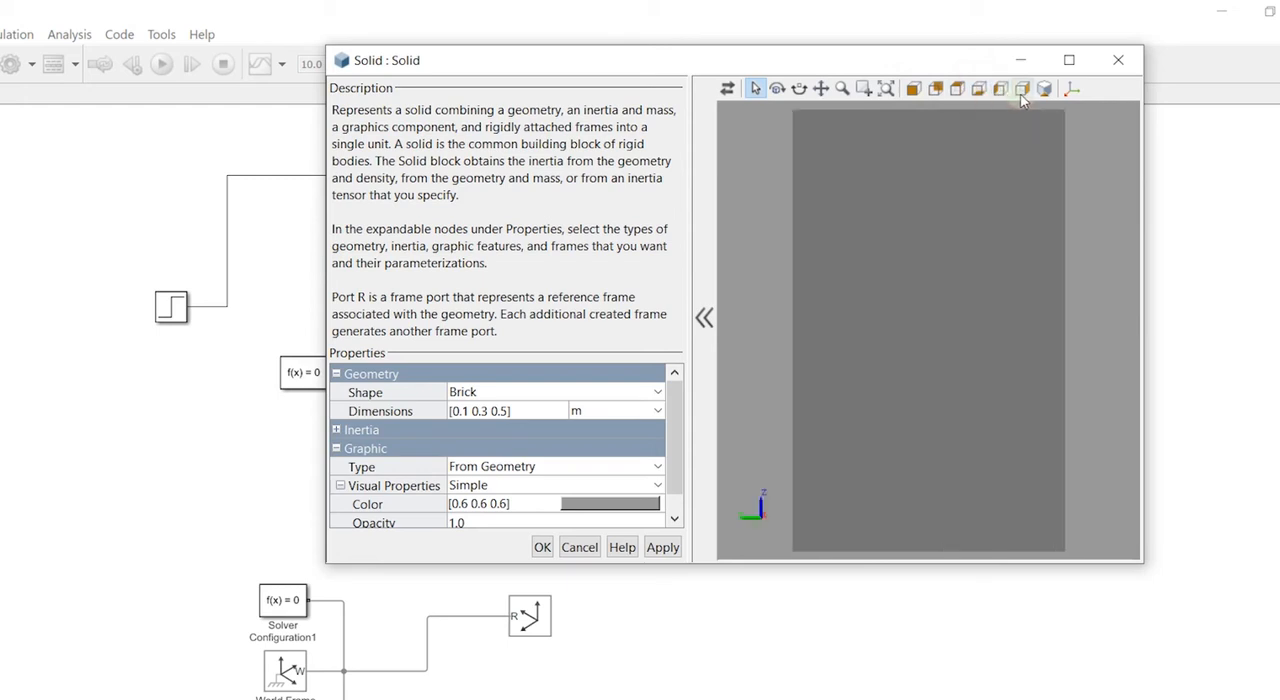
click(1022, 89)
click(1042, 92)
scroll(956, 344, down, 8)
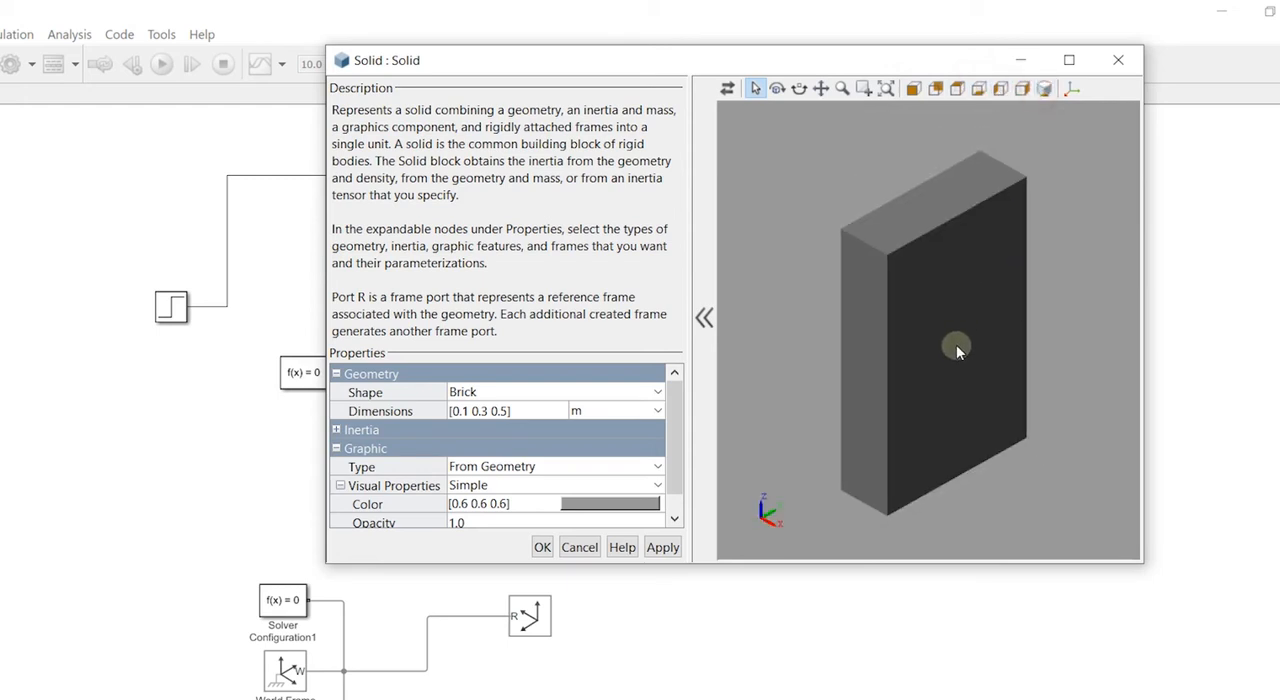
scroll(972, 382, up, 1)
scroll(490, 492, down, 1)
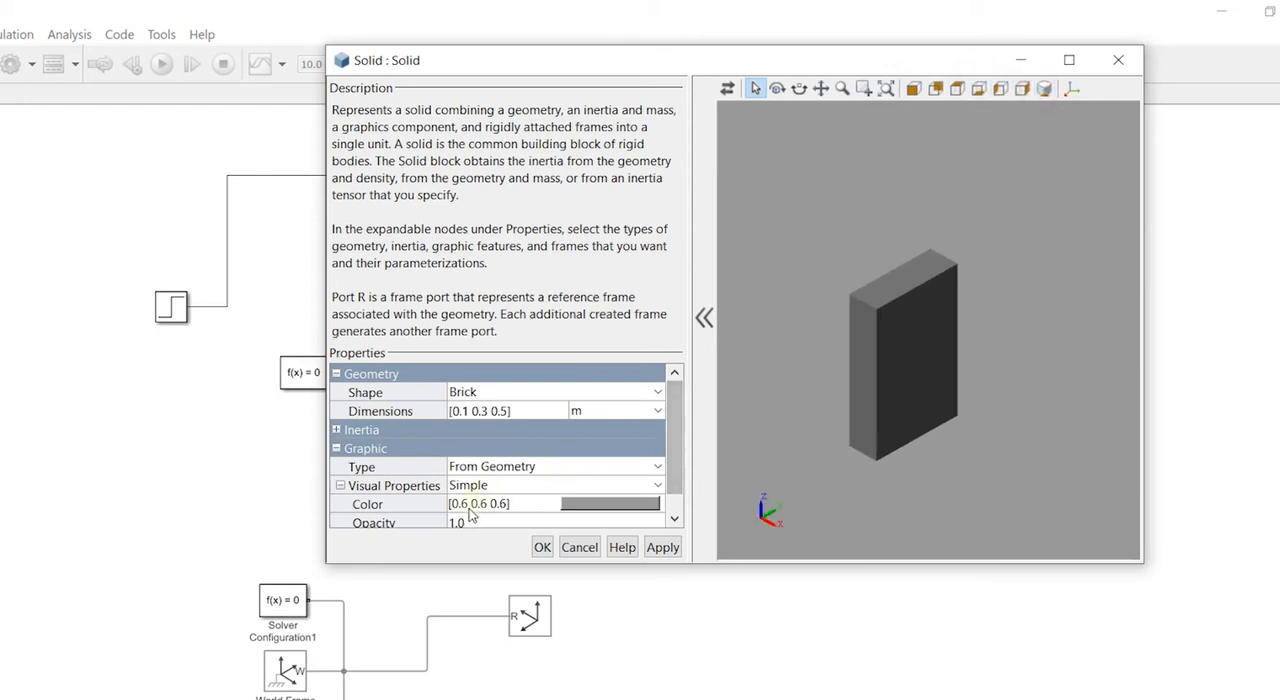
scroll(472, 516, up, 2)
scroll(664, 452, down, 1)
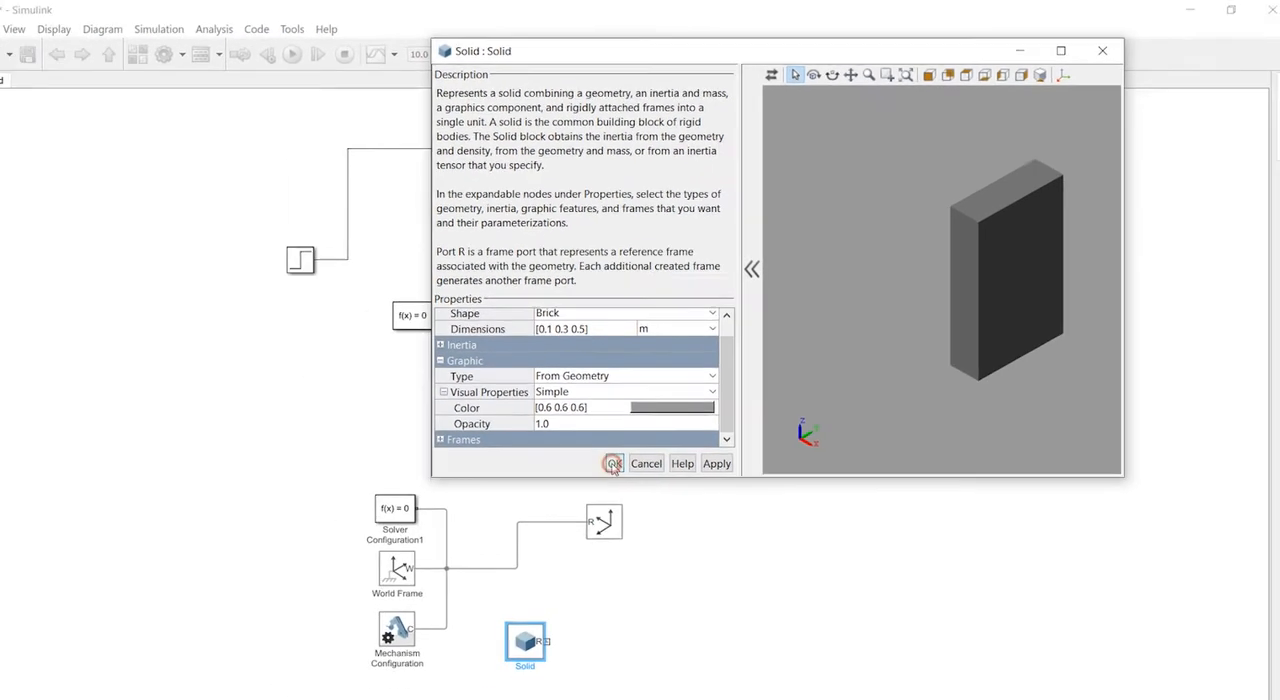
click(541, 549)
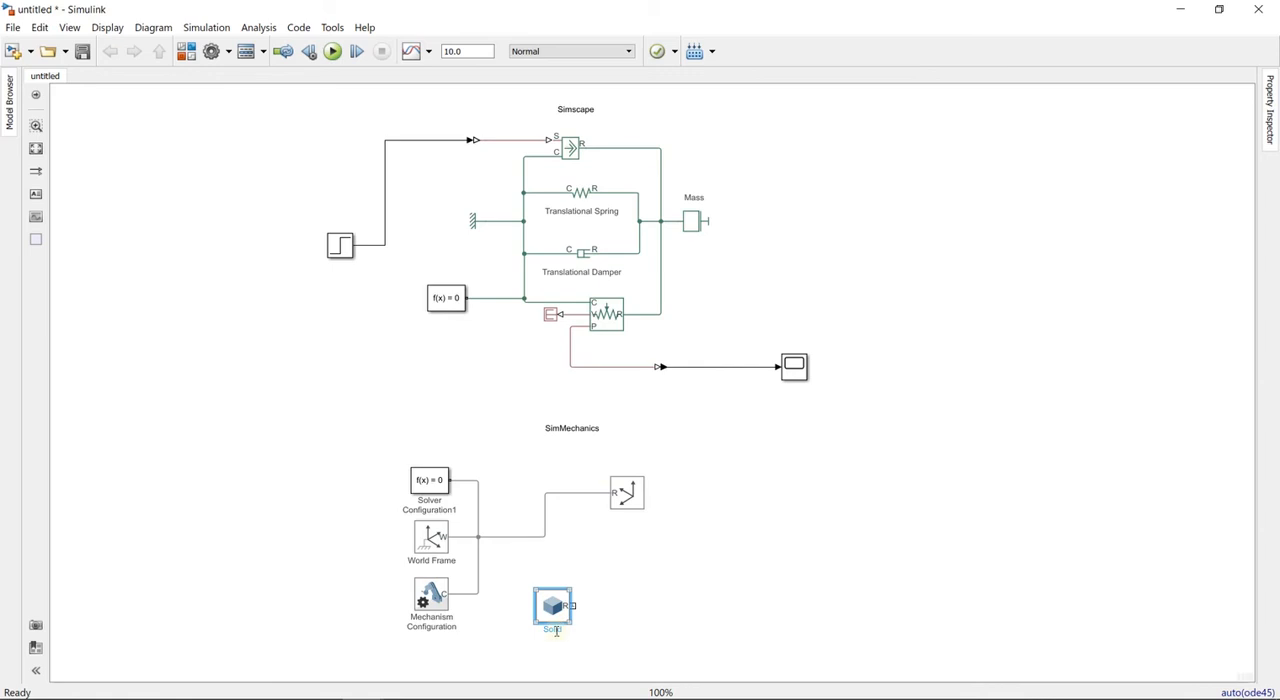
- Add a Rigid Transform block next to the Solid block in the SimMechanics diagram
double_click(628, 584)
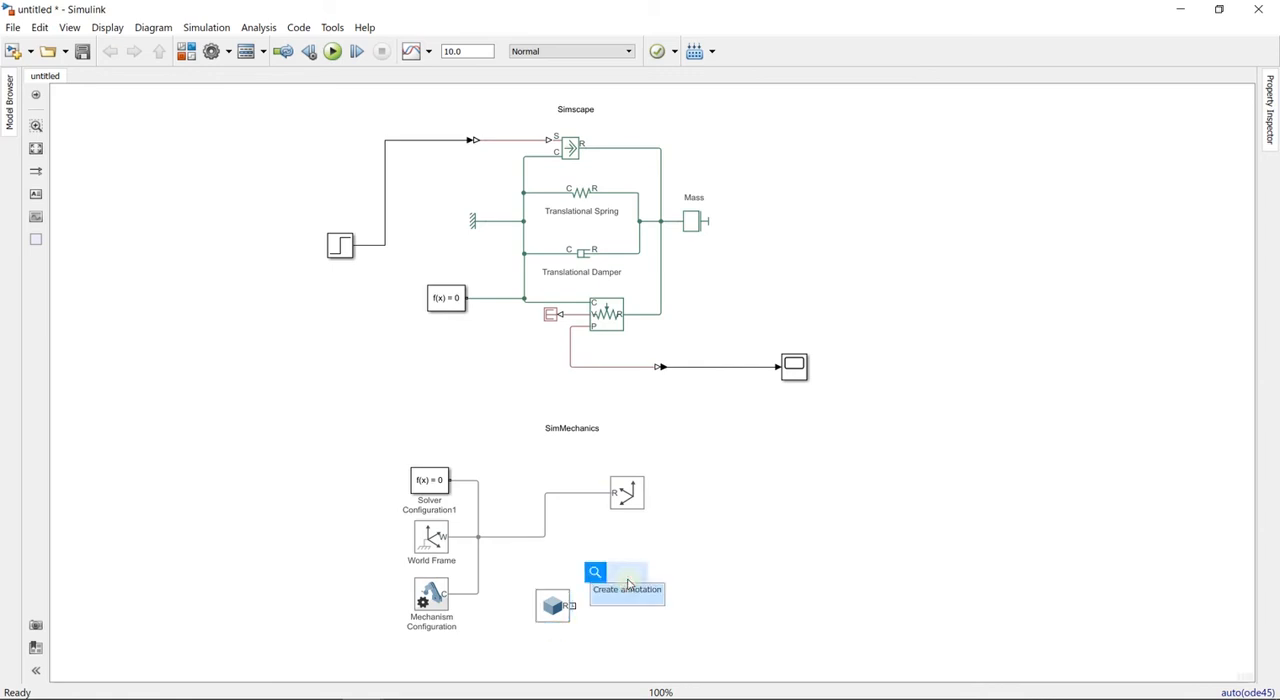
text(rigi)
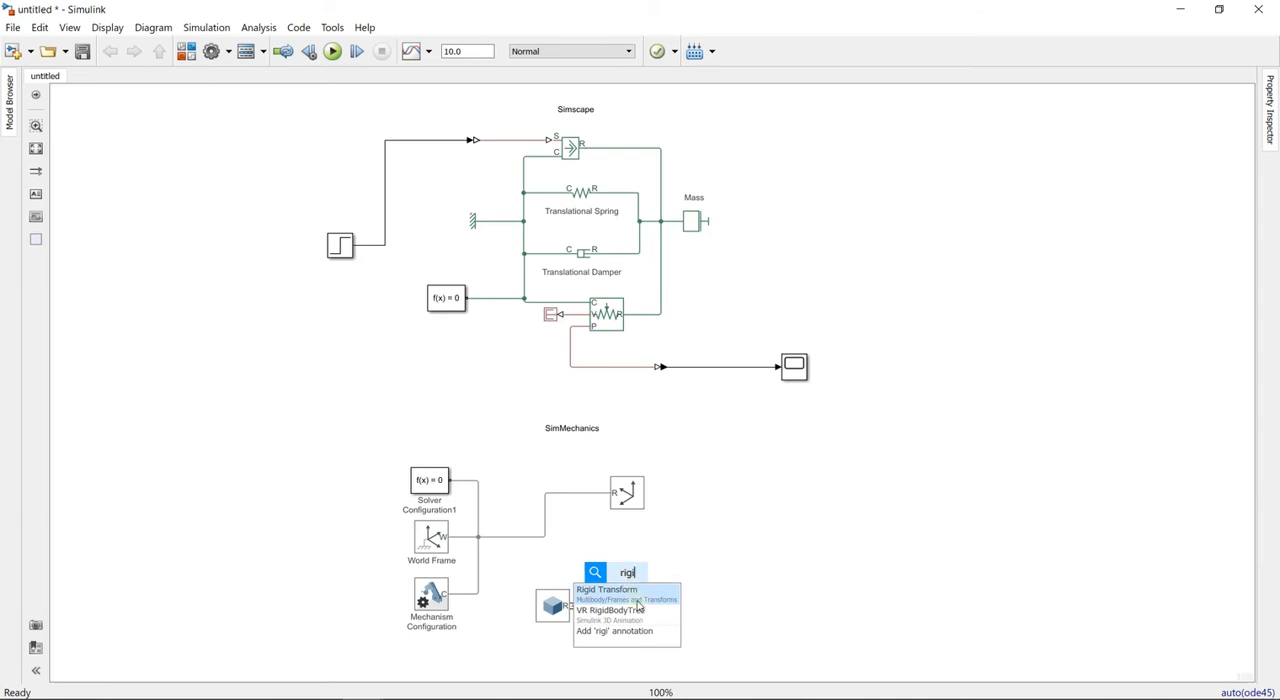
key(Return)
drag(624, 588, 639, 597)
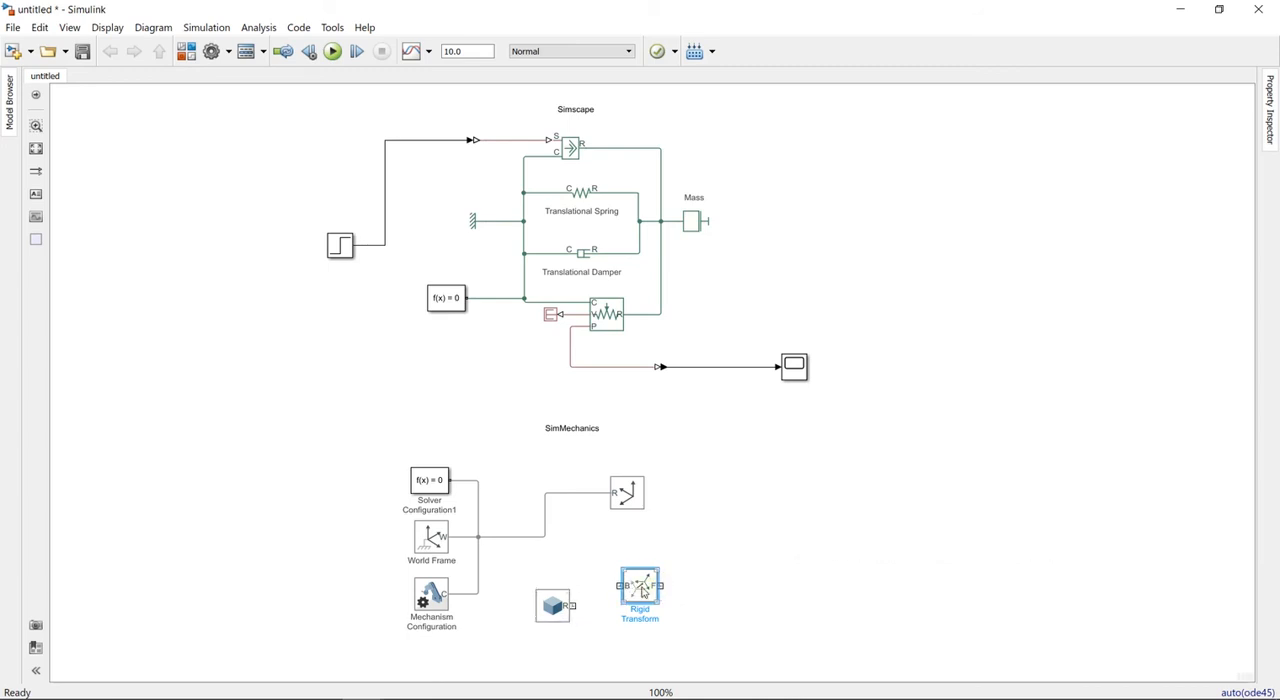
- Flip the Rigid Transform block and connect its F port to the Solid's R port
right_click(638, 590)
mouse_move(880, 276)
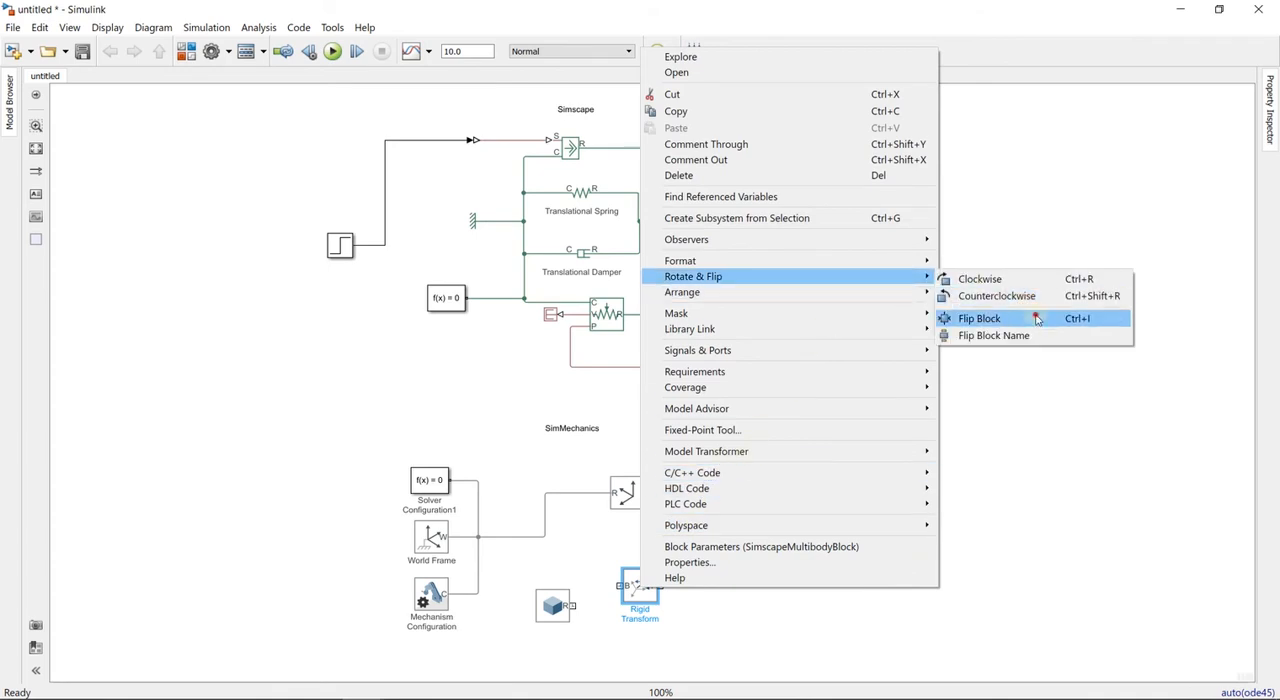
click(978, 317)
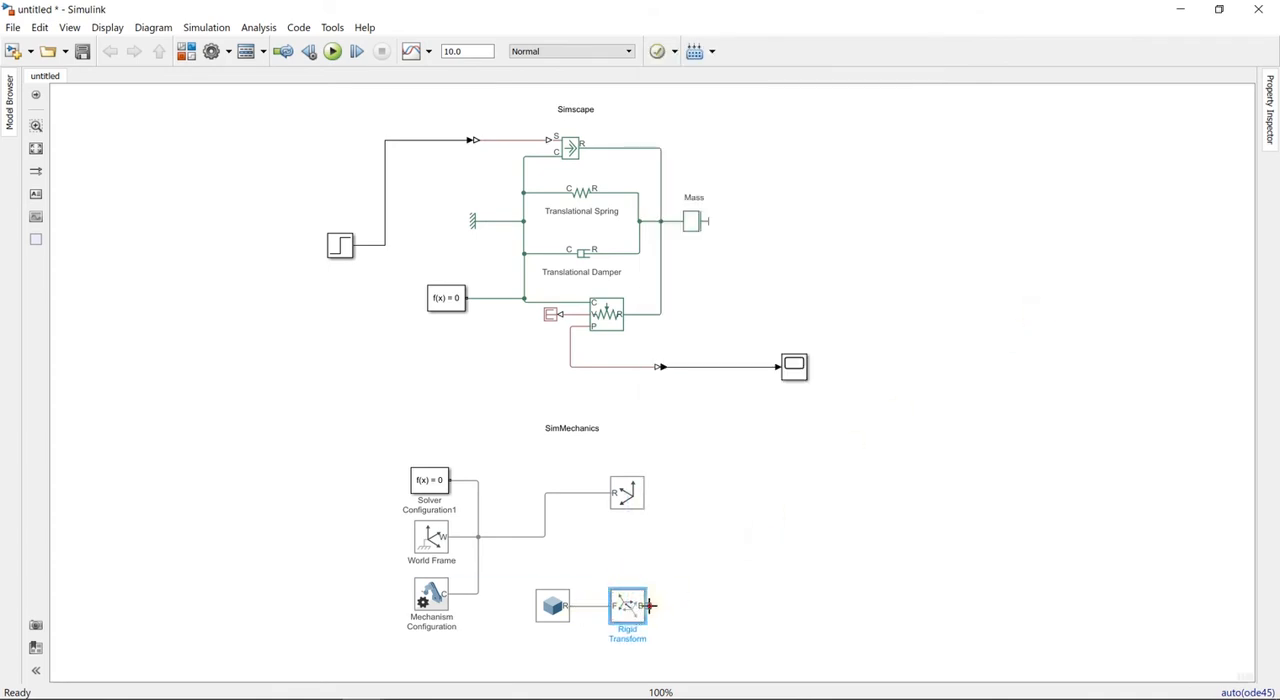
- Connect the Rigid Transform's B port to the World Frame line and tidy the positions of the Reference Frame, Solid and Rigid Transform blocks
drag(648, 605, 545, 537)
drag(627, 498, 585, 488)
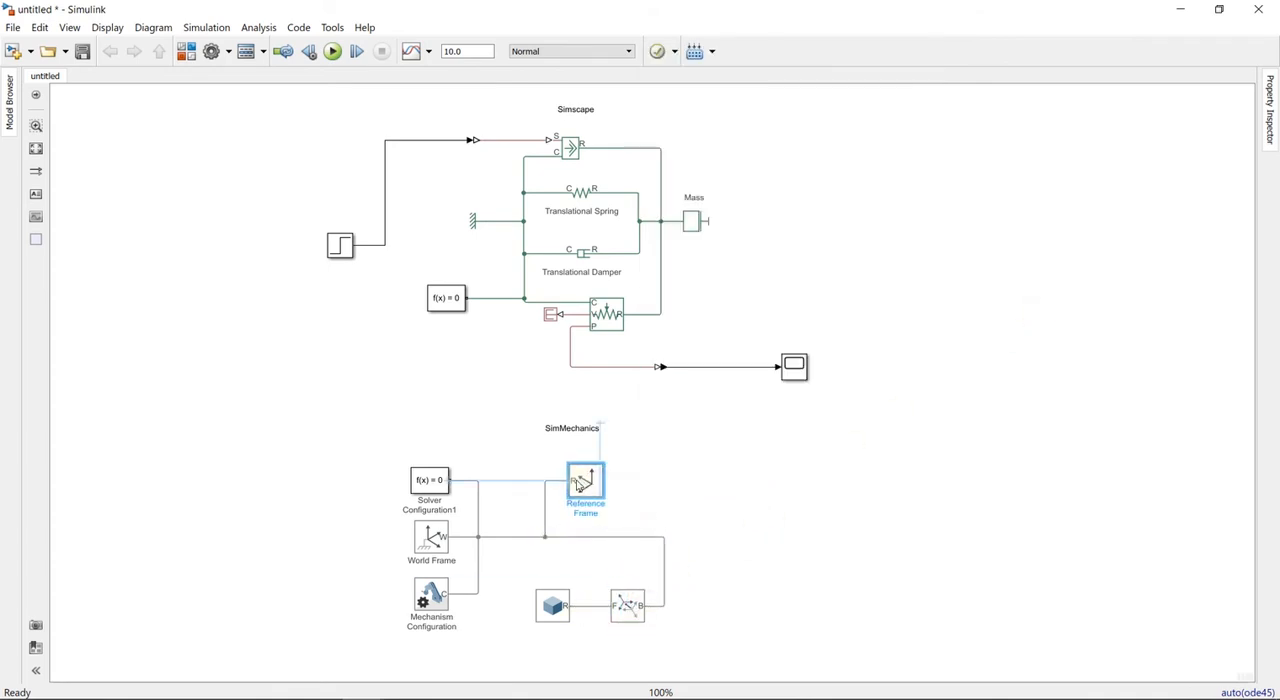
drag(527, 572, 602, 608)
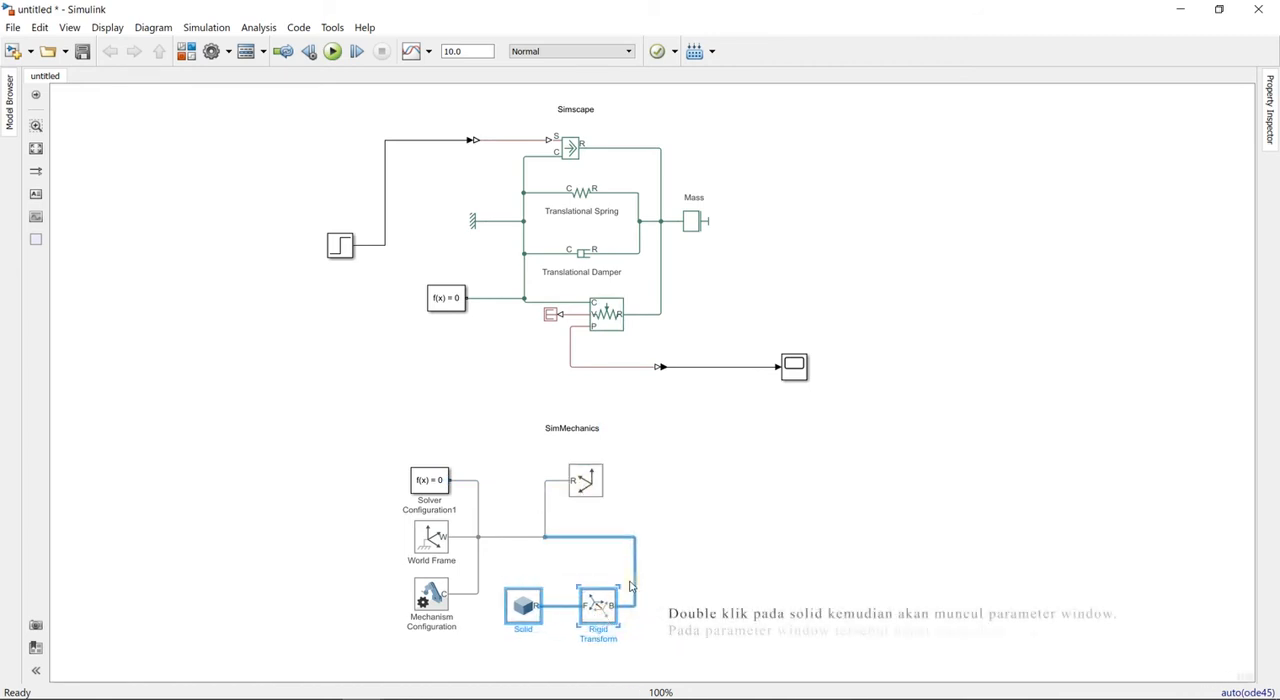
click(668, 573)
- Set the Rigid Transform's translation method to Cartesian, leaving the parameter window open
click(596, 611)
double_click(597, 608)
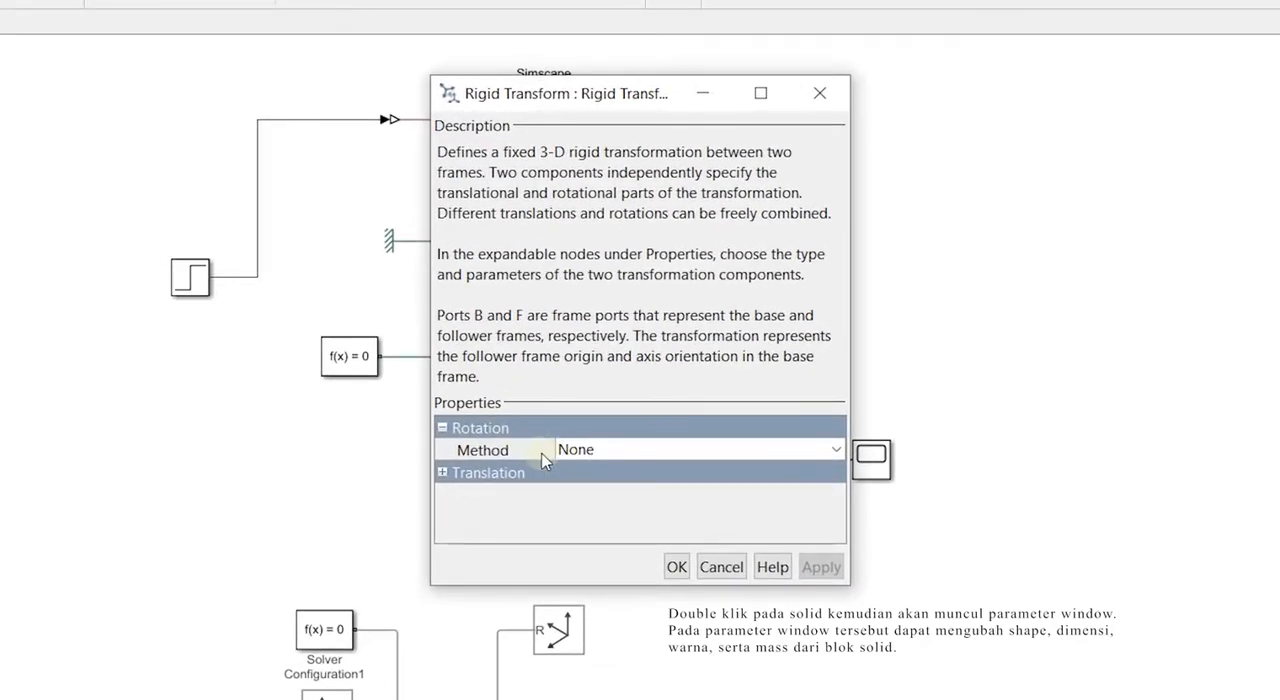
click(442, 472)
click(602, 495)
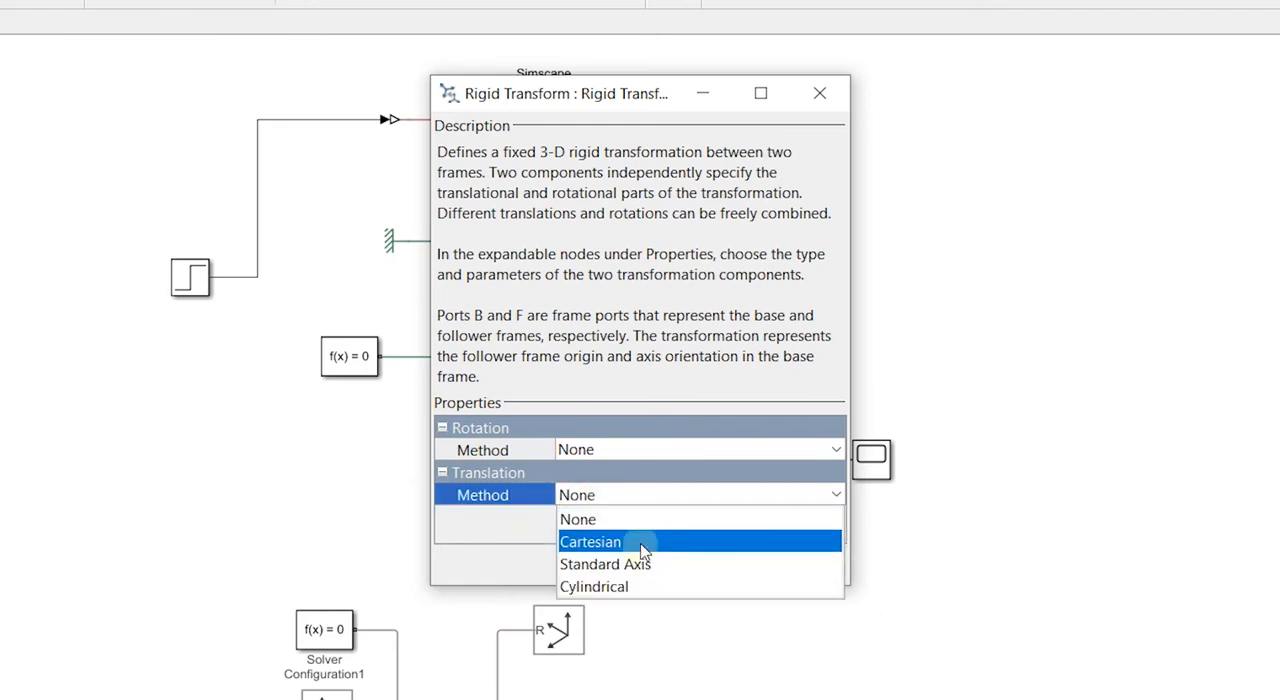
click(640, 542)
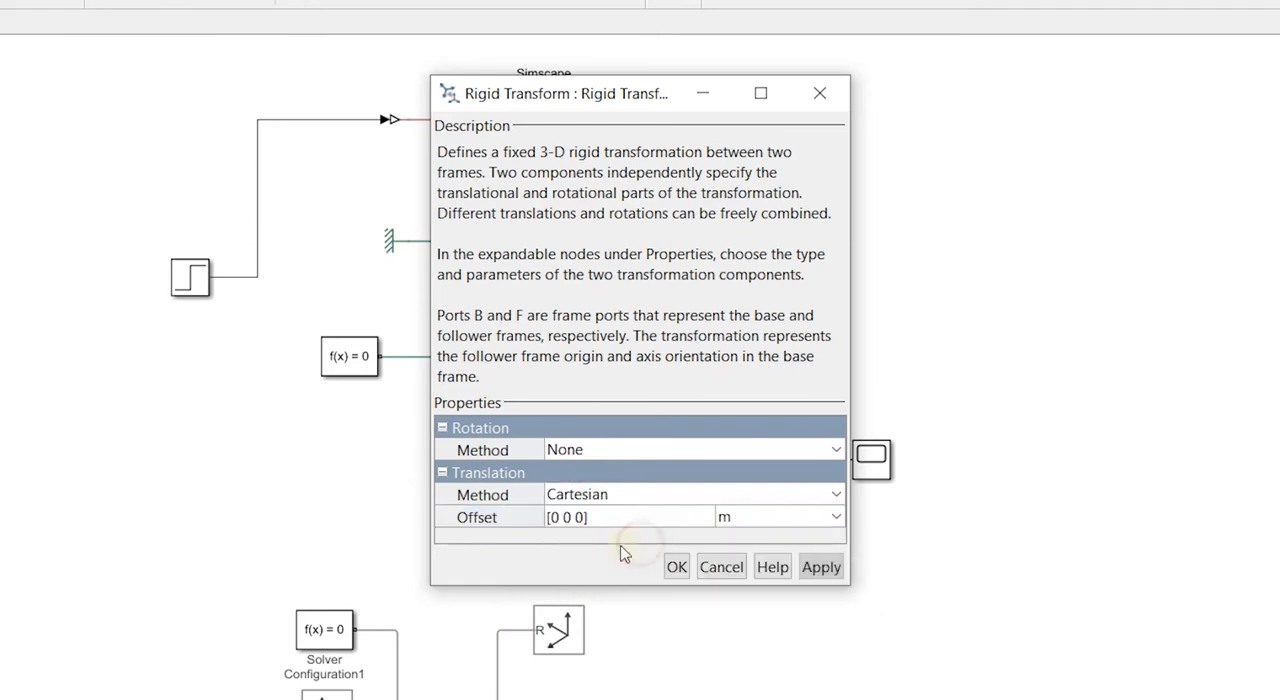
- Set the Rigid Transform's translation offset to [0 0 -0.25] m and accept the block parameters
click(558, 517)
click(558, 517)
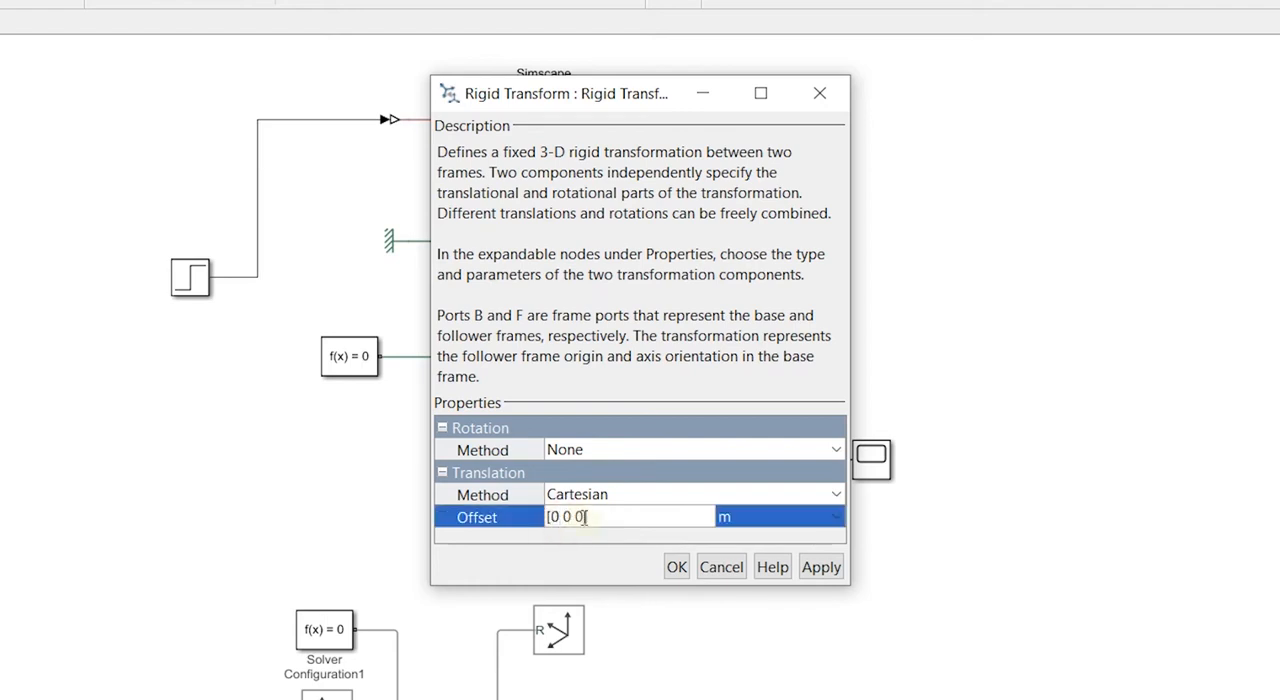
click(572, 516)
click(581, 516)
click(585, 516)
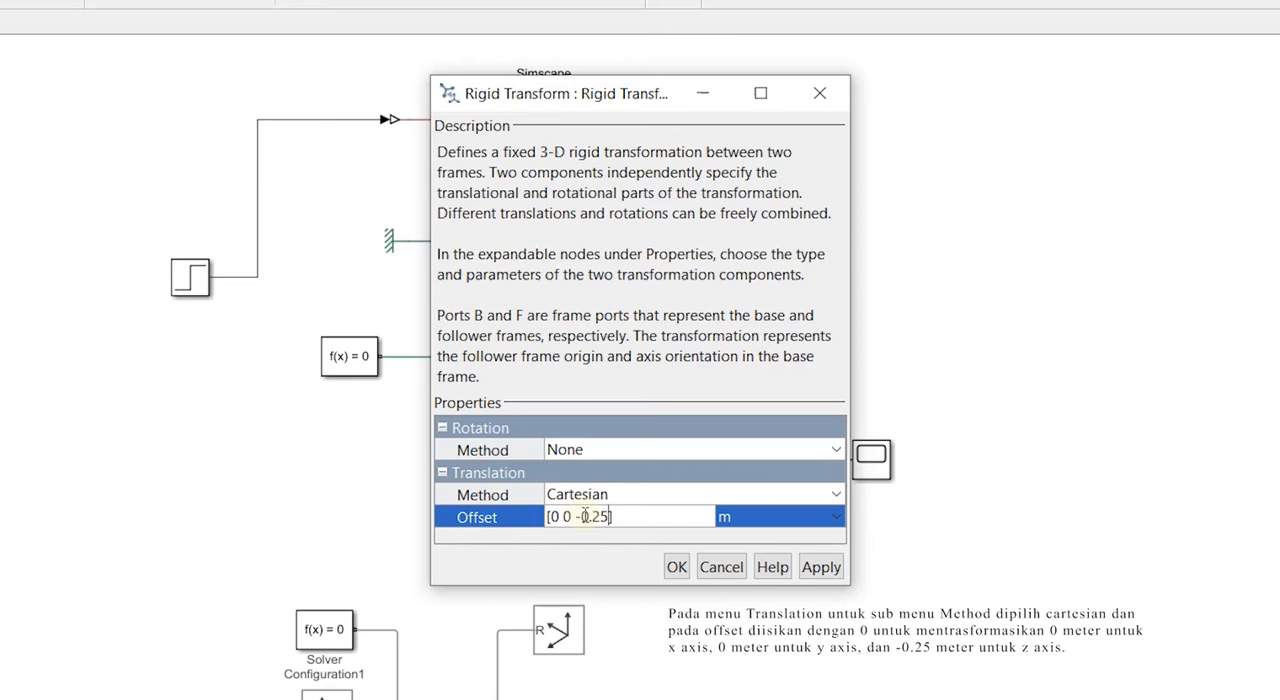
click(676, 567)
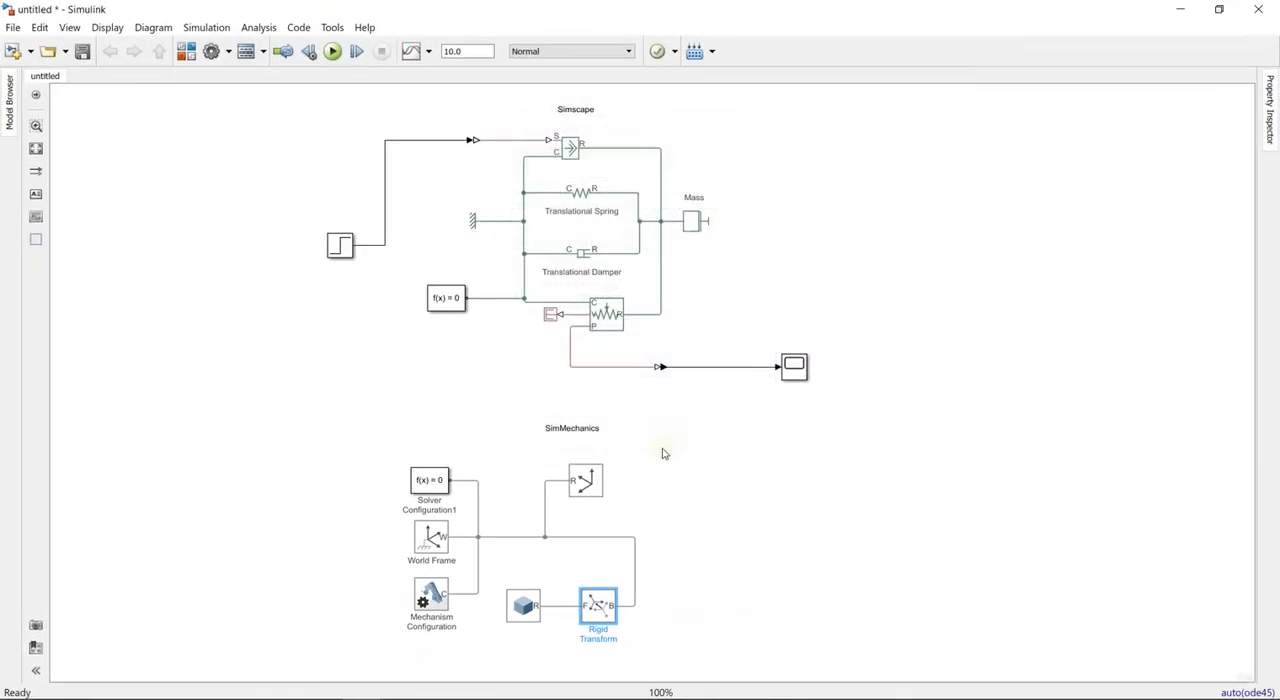
click(686, 529)
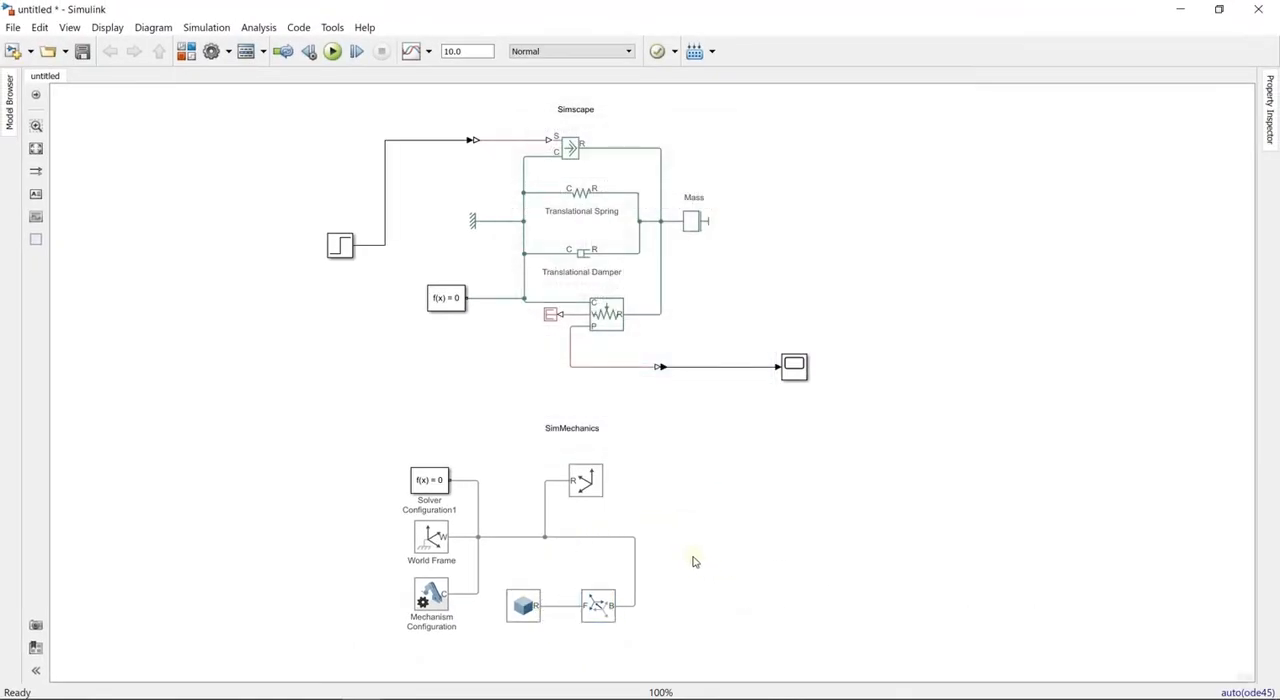
- Rename the Solid block as Wall and move it slightly closer to the Rigid Transform block
double_click(733, 497)
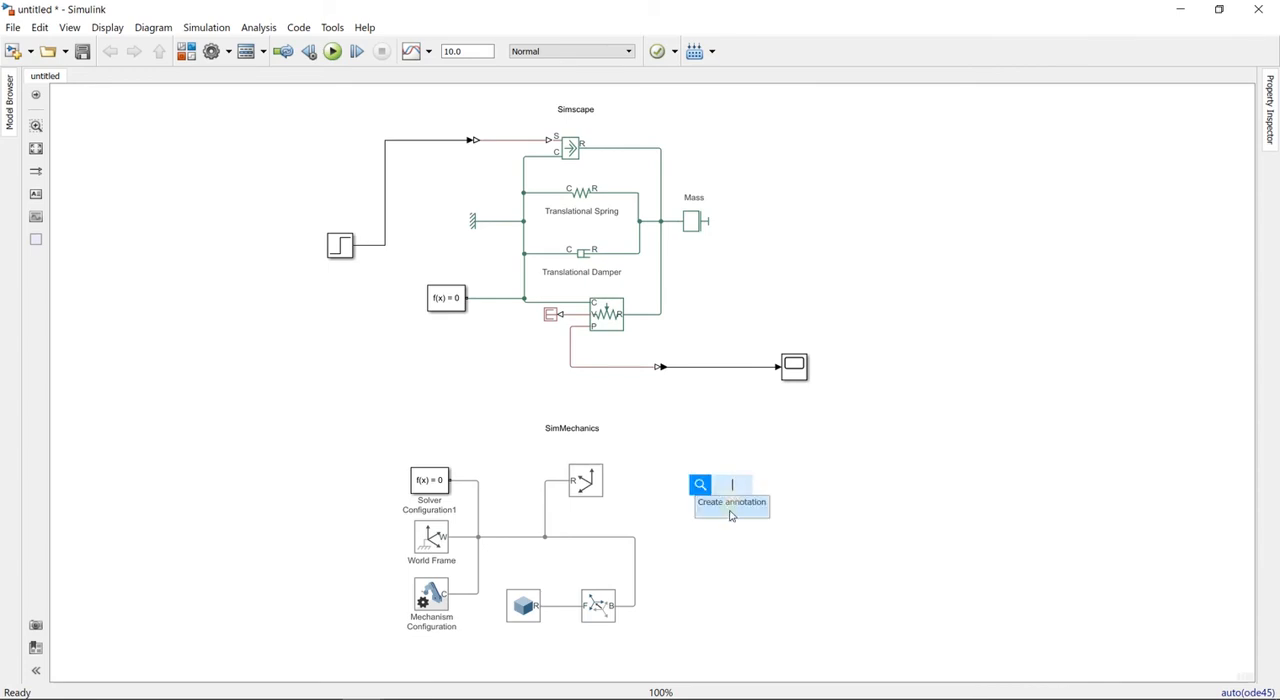
click(524, 607)
drag(533, 630, 512, 630)
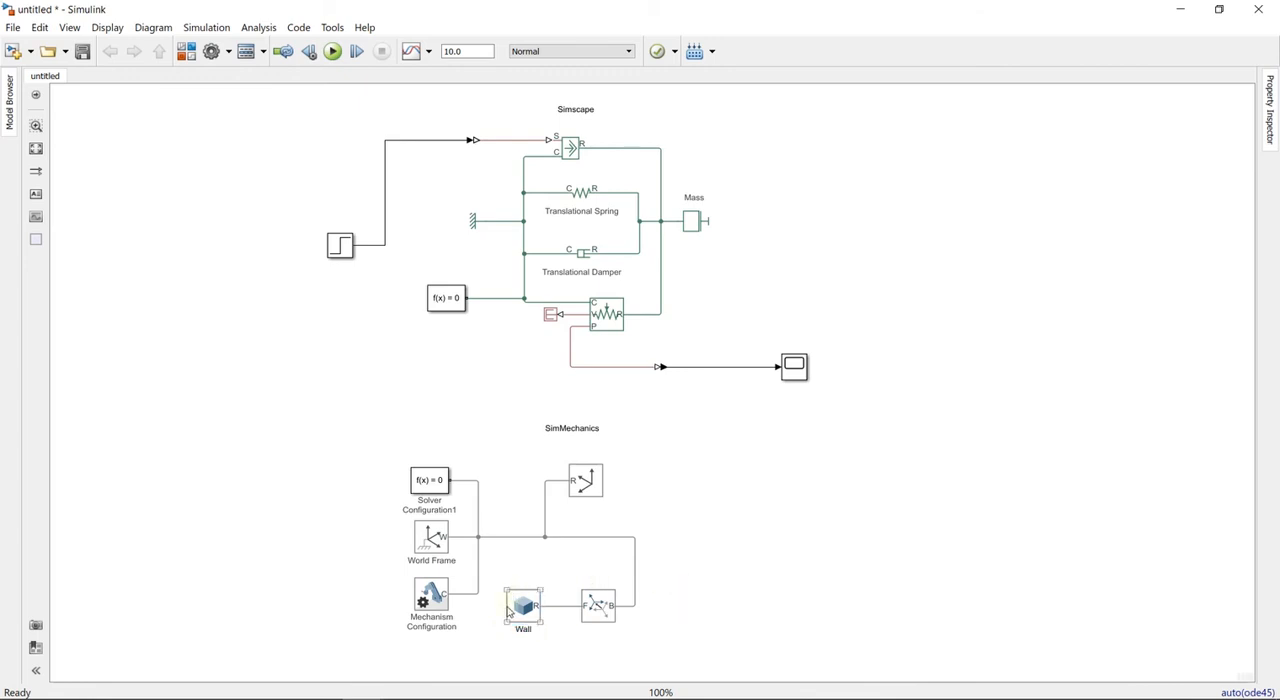
drag(519, 612, 531, 612)
click(598, 607)
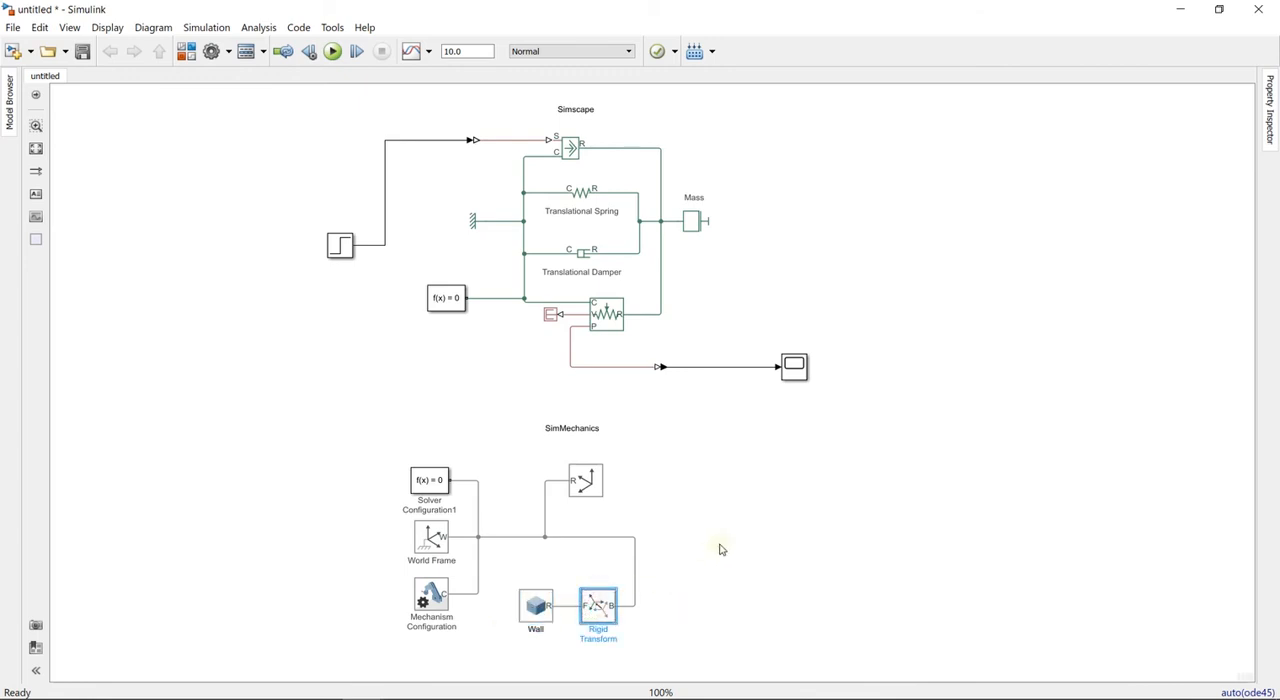
- Add a second Solid block and align it in the row with the Wall and Rigid Transform blocks
click(721, 541)
double_click(729, 519)
text(solid)
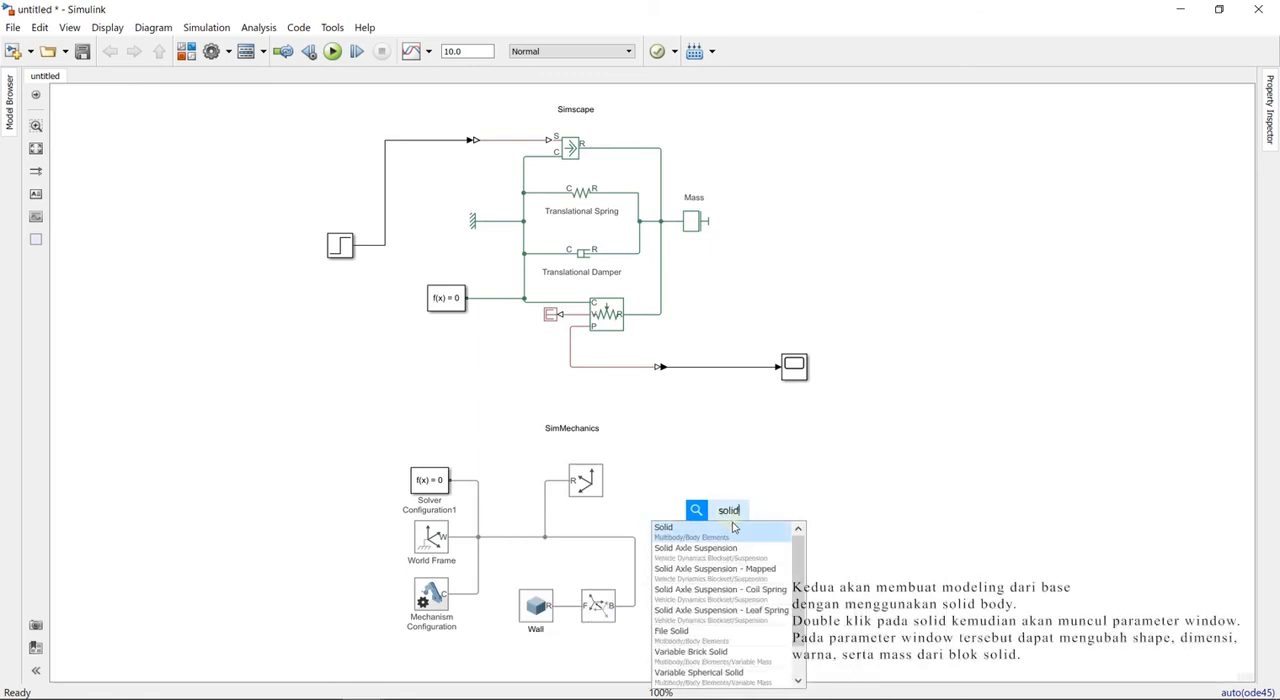
click(731, 535)
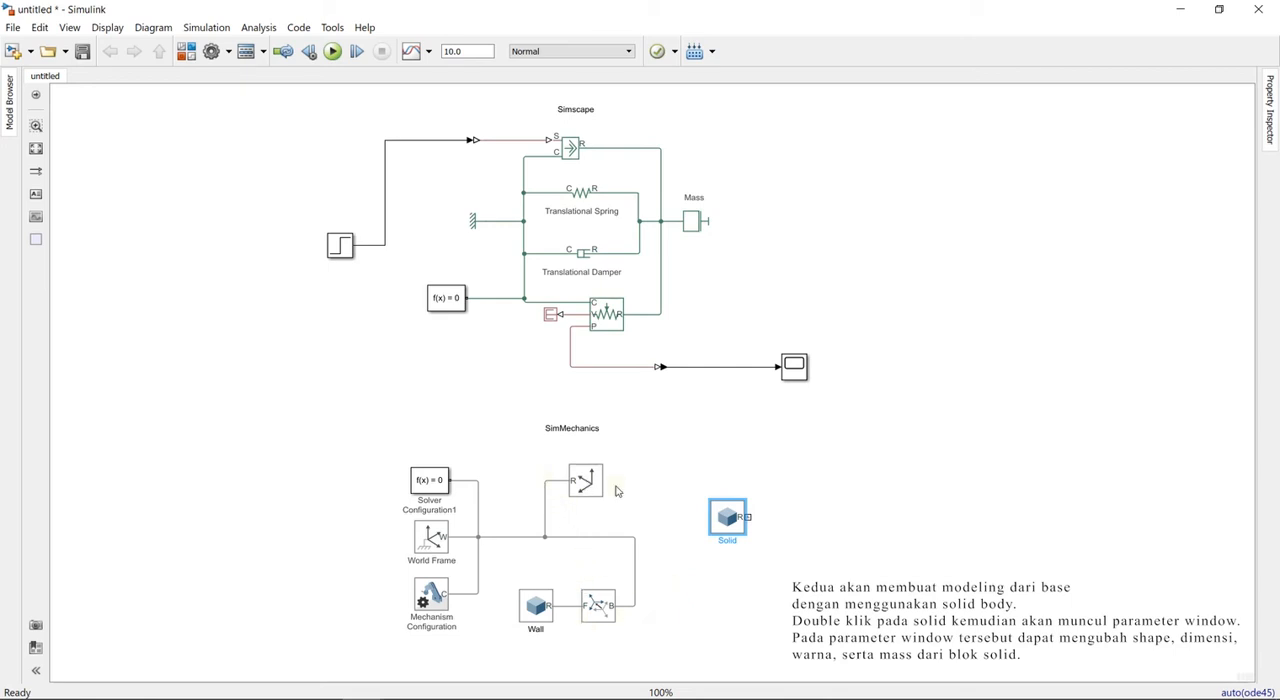
drag(731, 527, 694, 616)
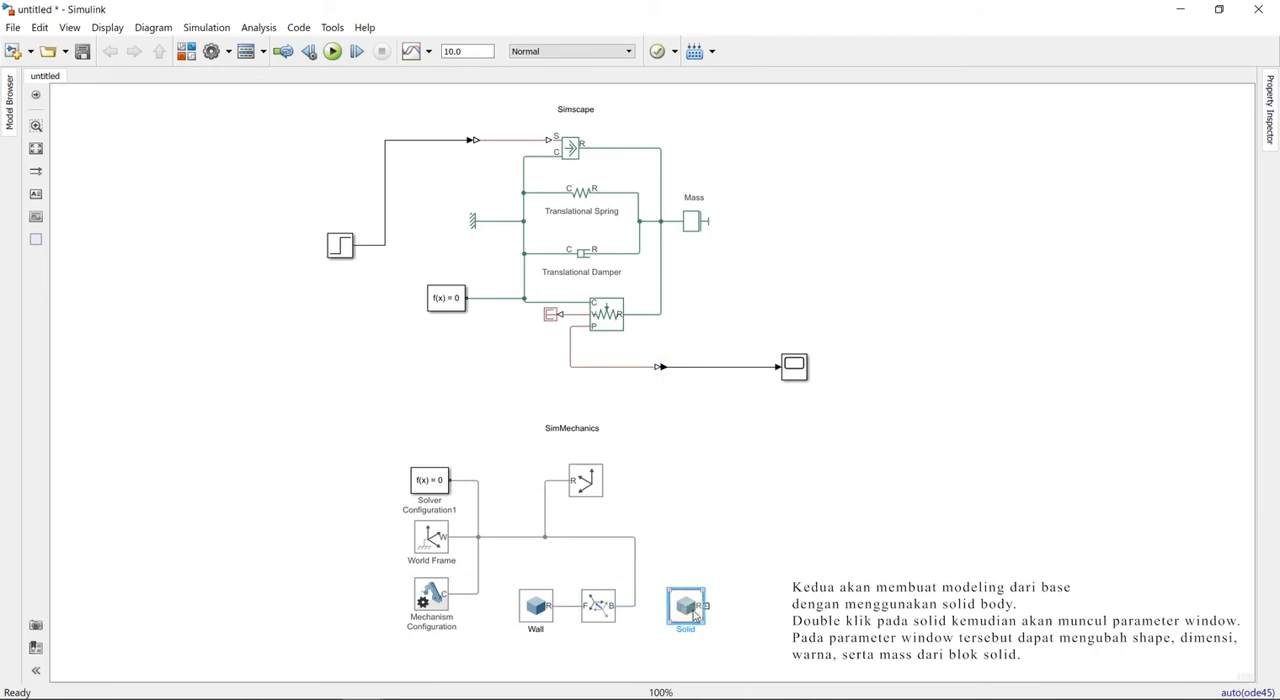
- Give the new Solid a Brick shape with dimensions [1.5 0.3 0.1] m and update its visualization
double_click(690, 606)
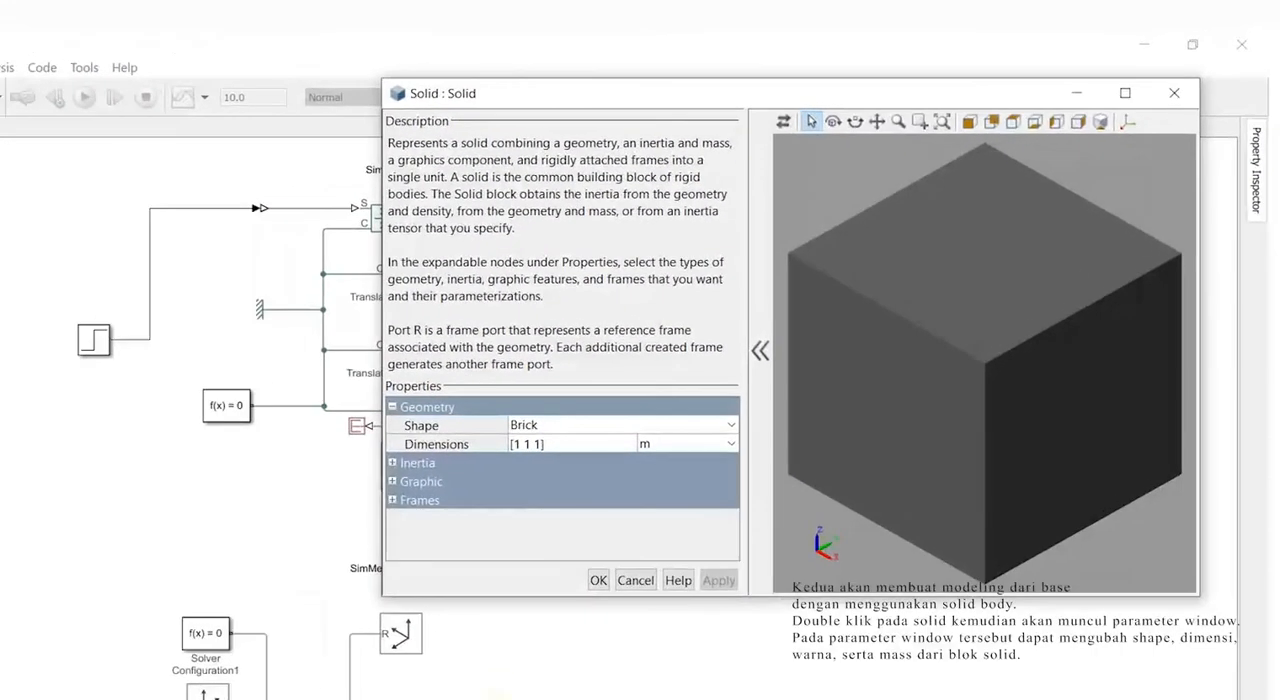
click(522, 426)
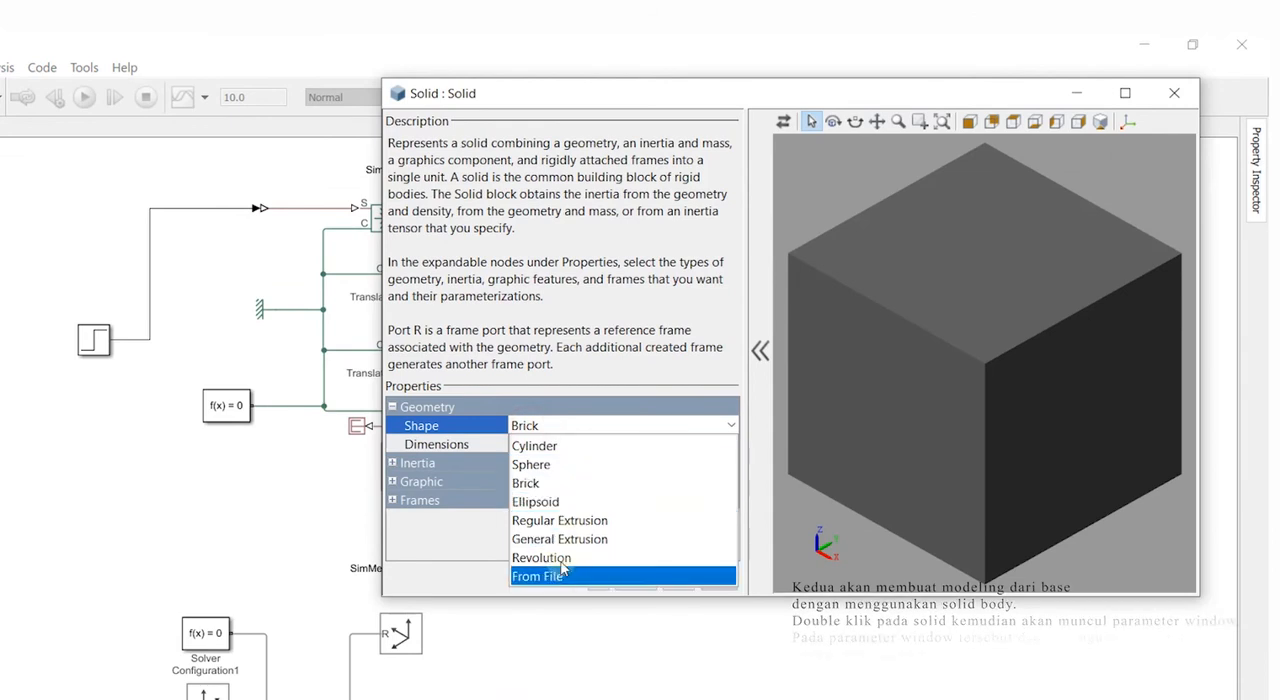
click(567, 483)
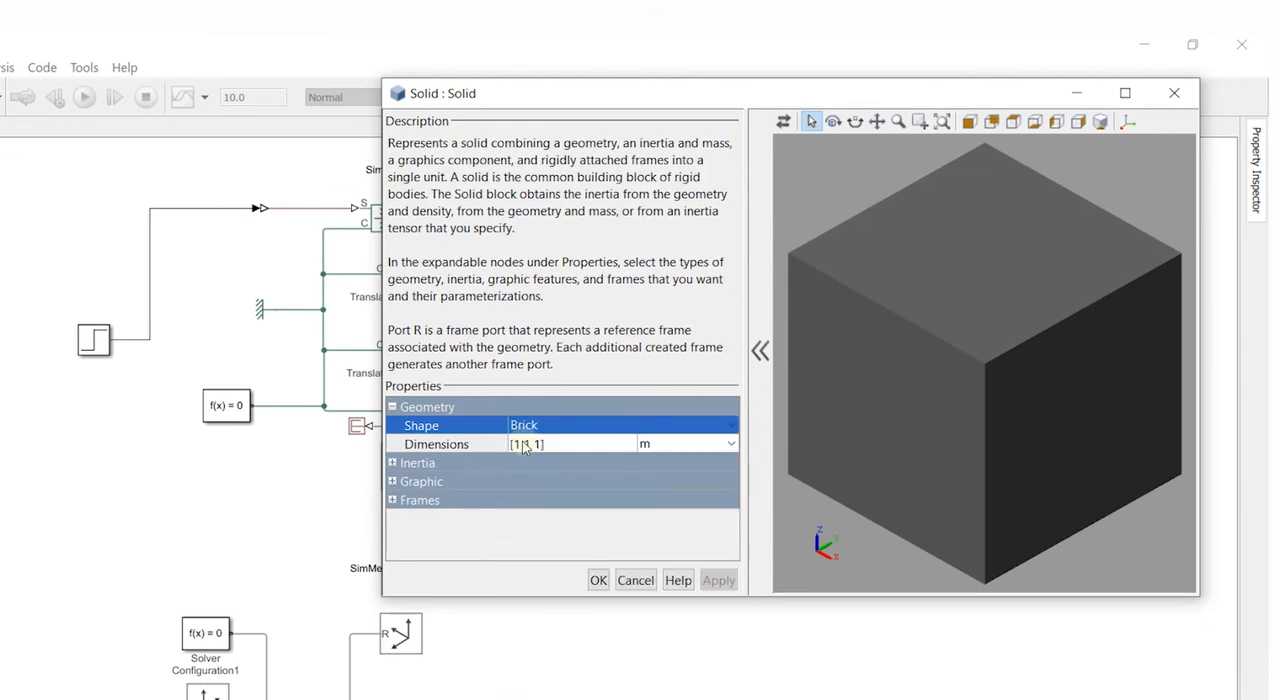
click(524, 446)
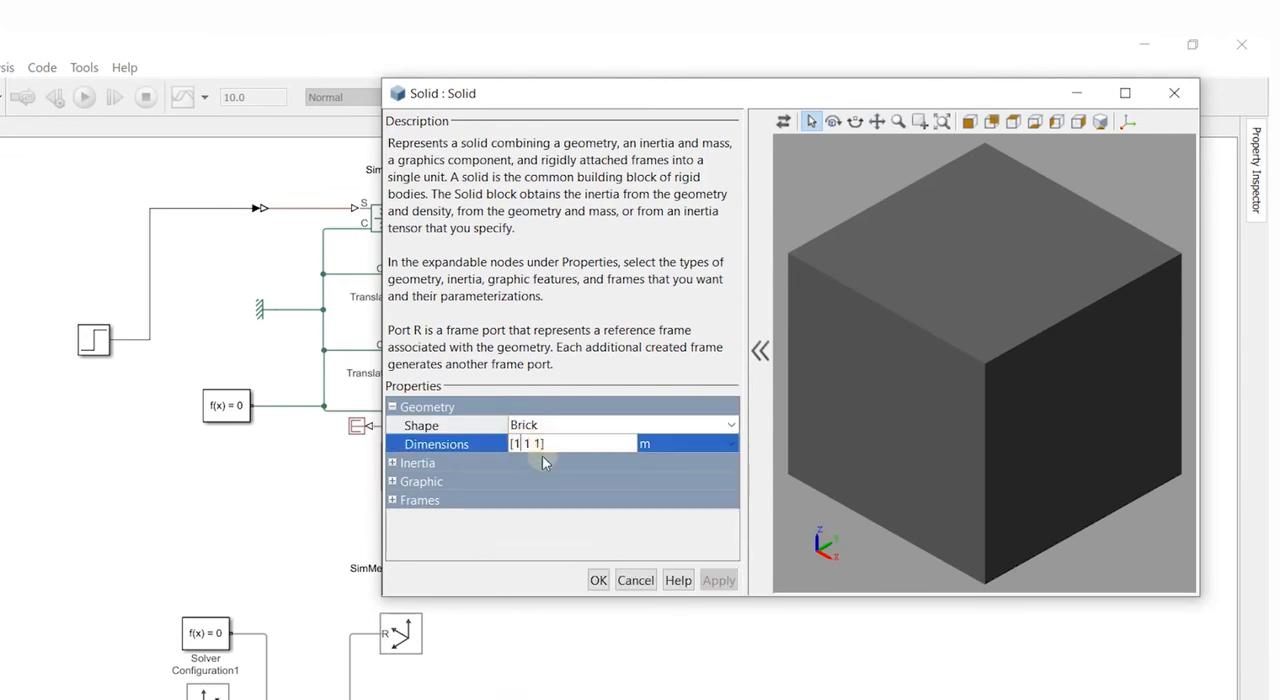
text(.5)
click(537, 443)
text(0.3)
click(392, 484)
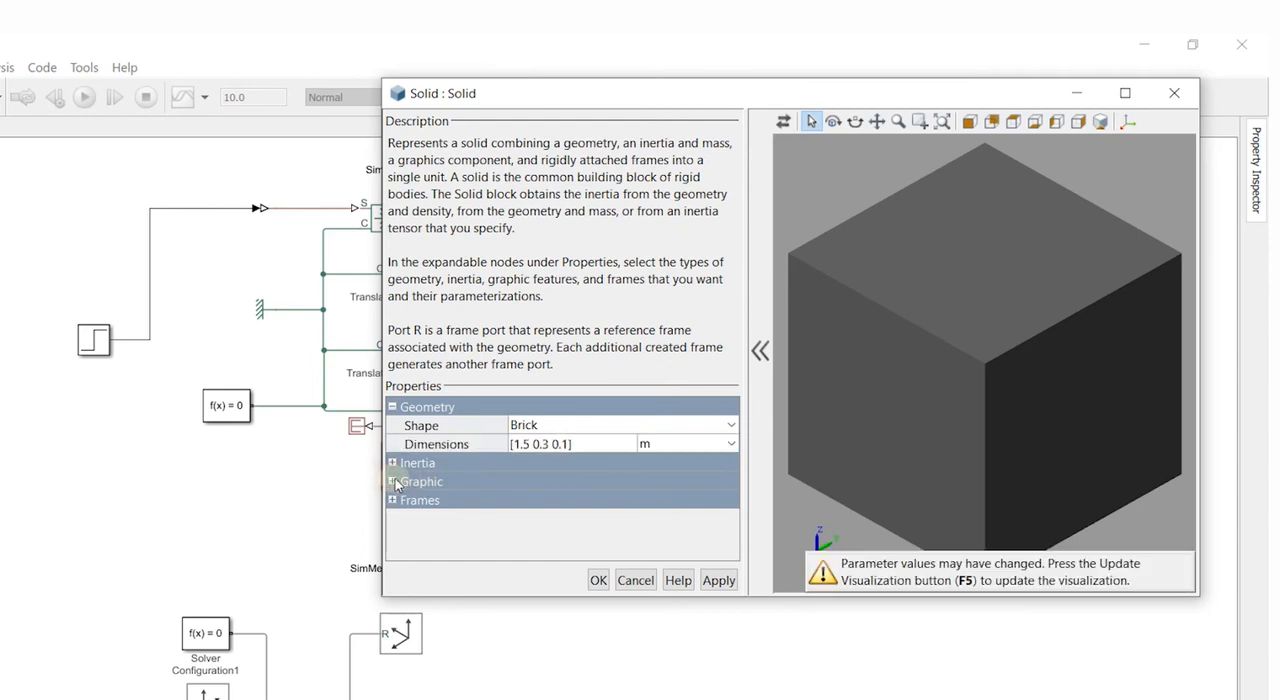
key(F5)
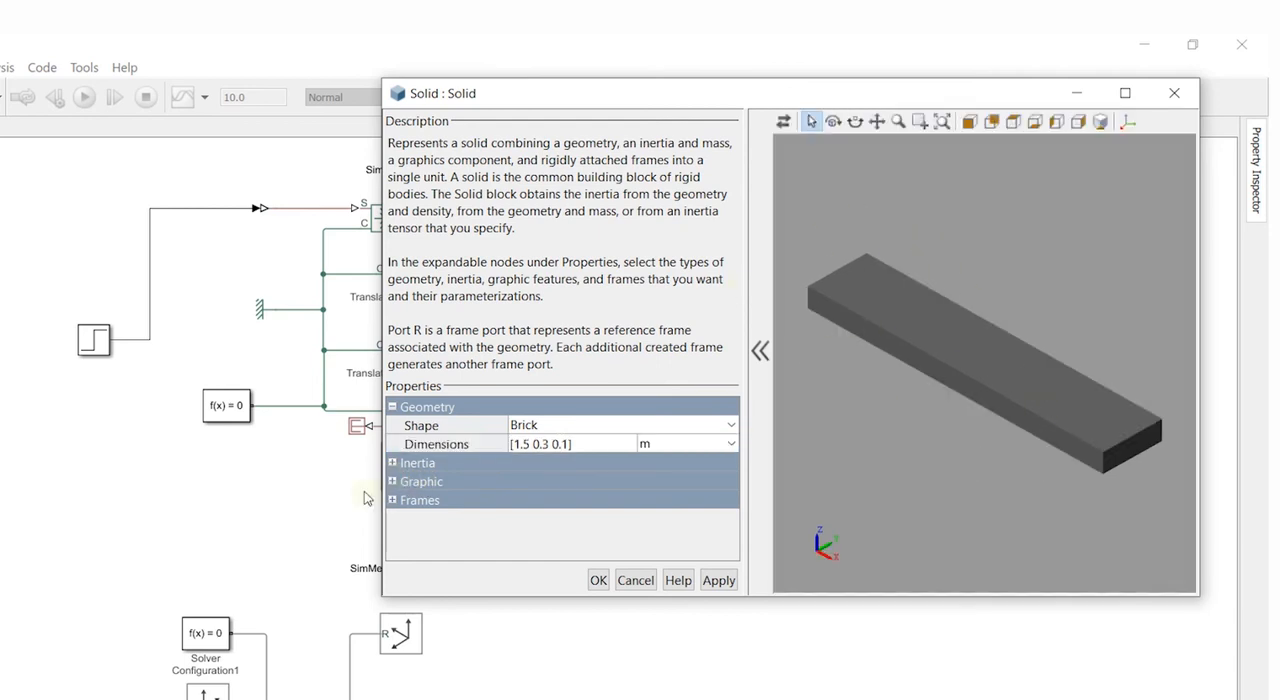
- Set the second Solid's graphic color to the grey [0.6 0.6 0.6], update its visualization and accept the block parameters
click(392, 481)
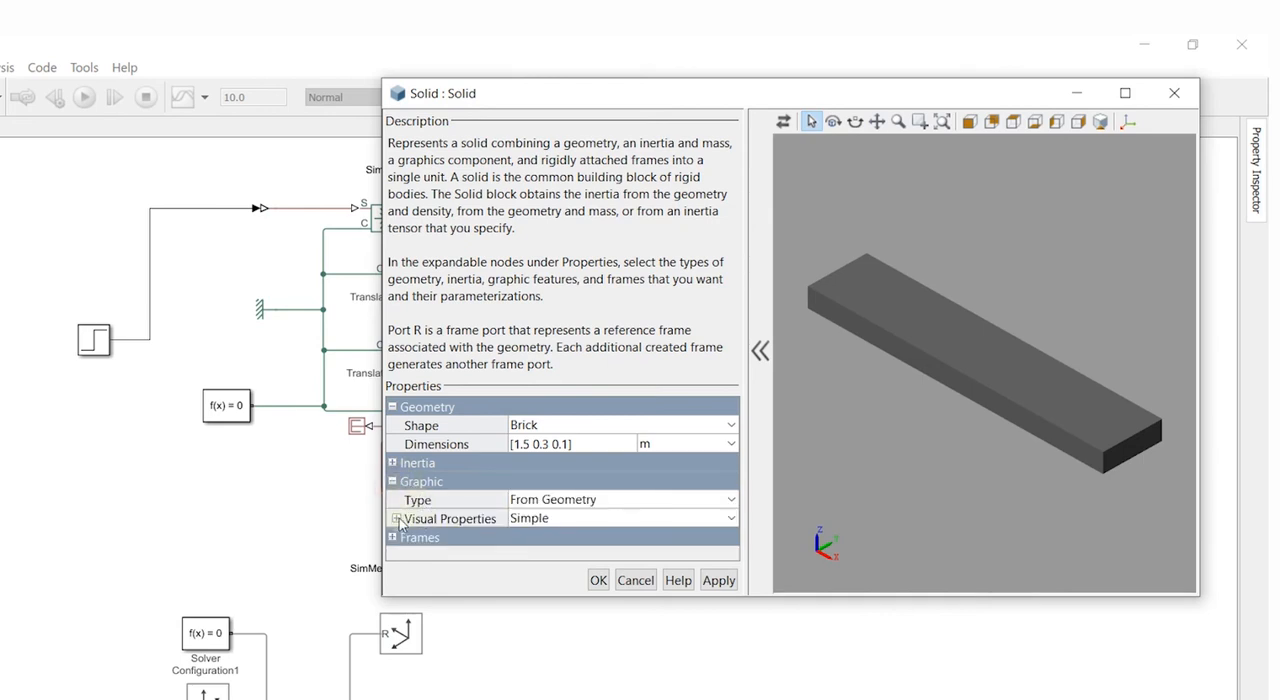
click(396, 518)
click(640, 537)
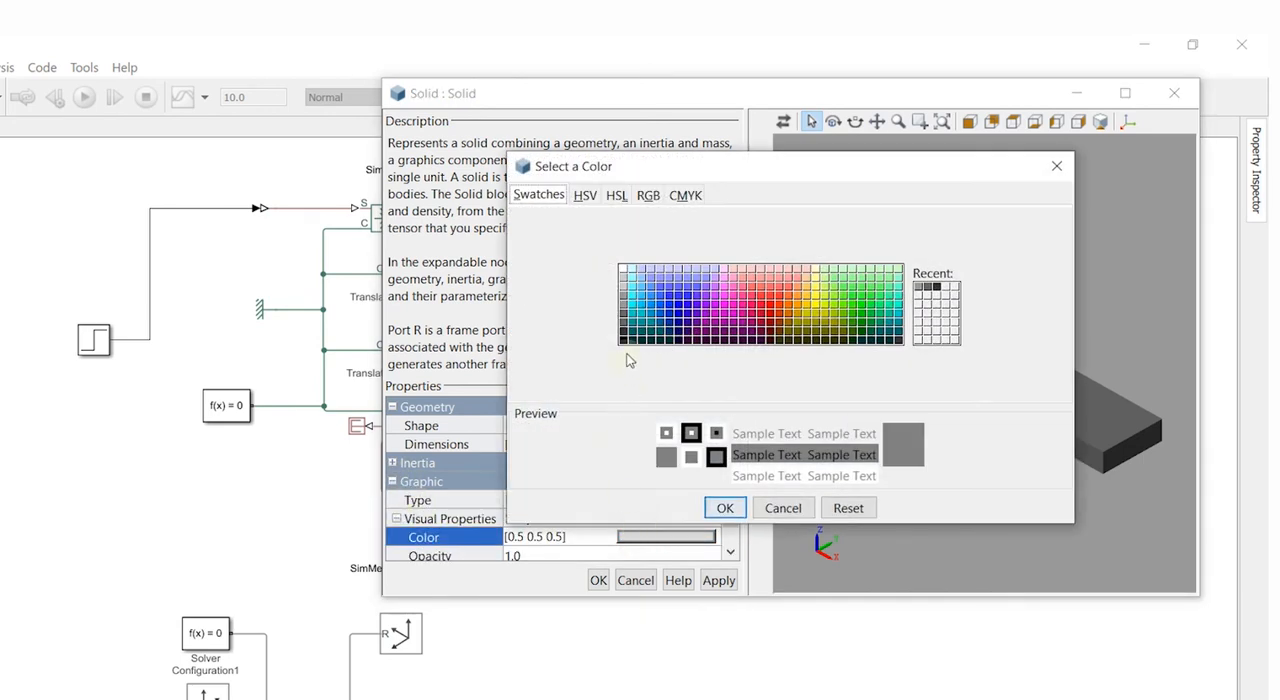
click(622, 295)
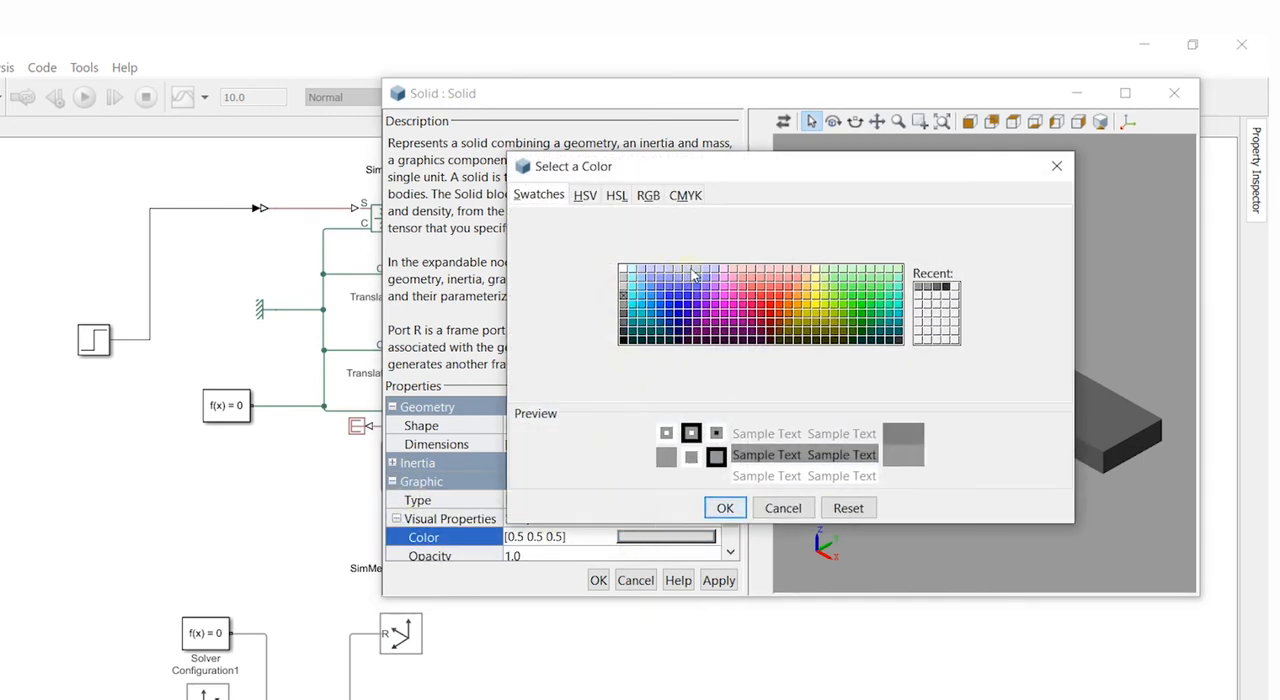
click(725, 508)
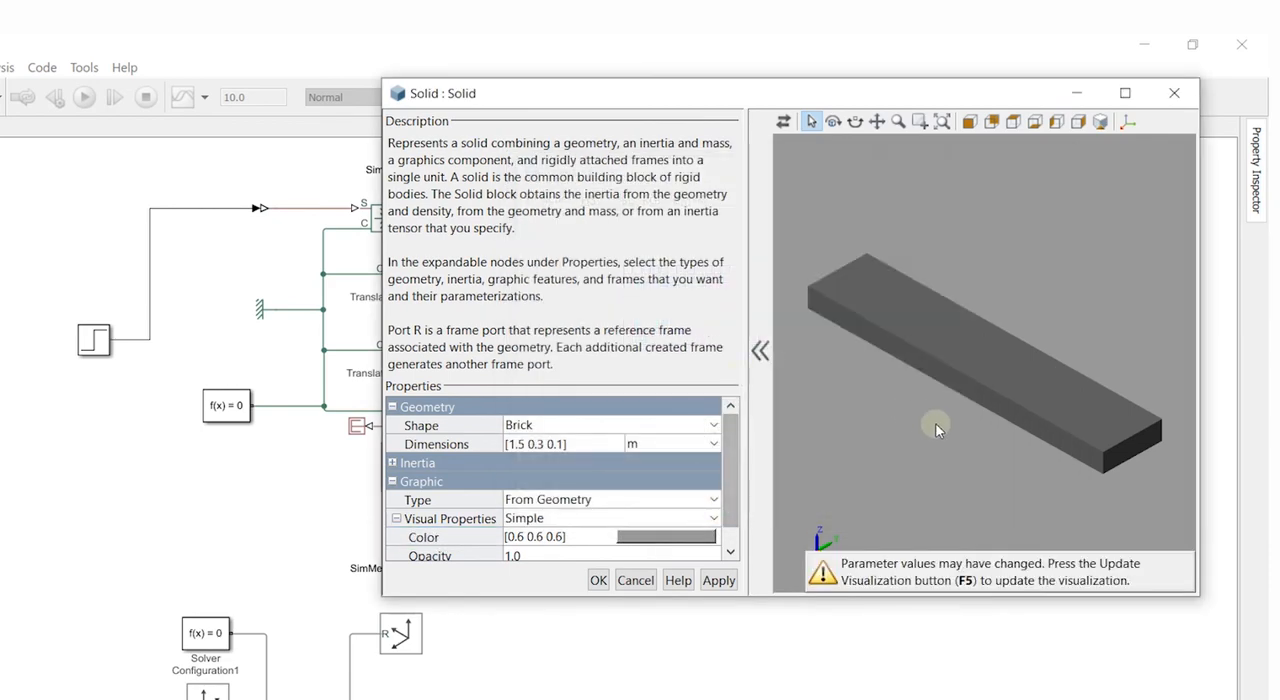
key(F5)
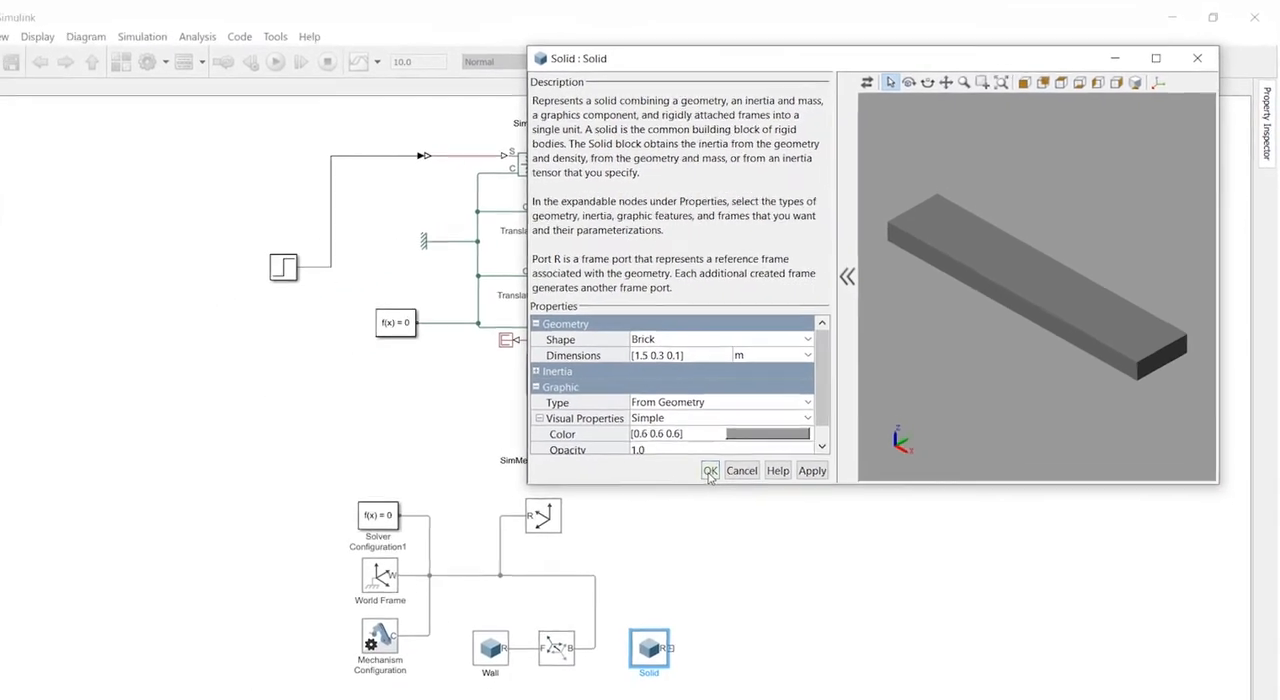
click(598, 580)
click(740, 576)
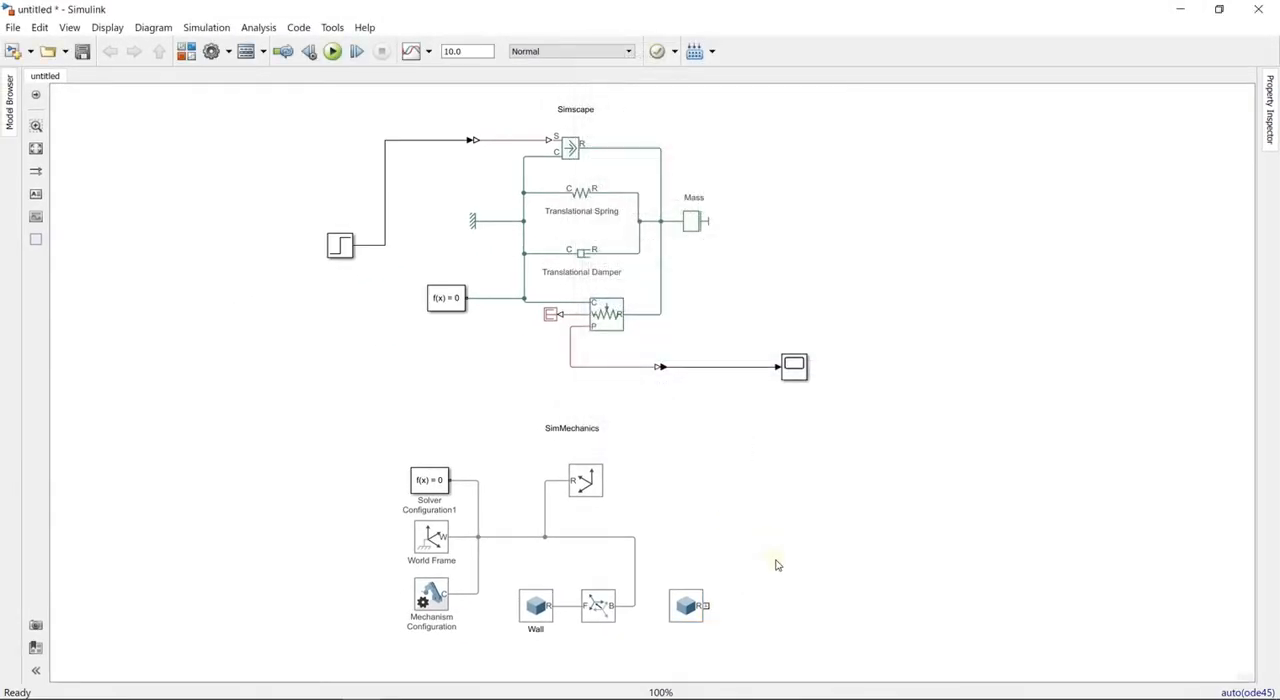
- Add another Rigid Transform block in line with the second Solid block, facing its R port
click(601, 610)
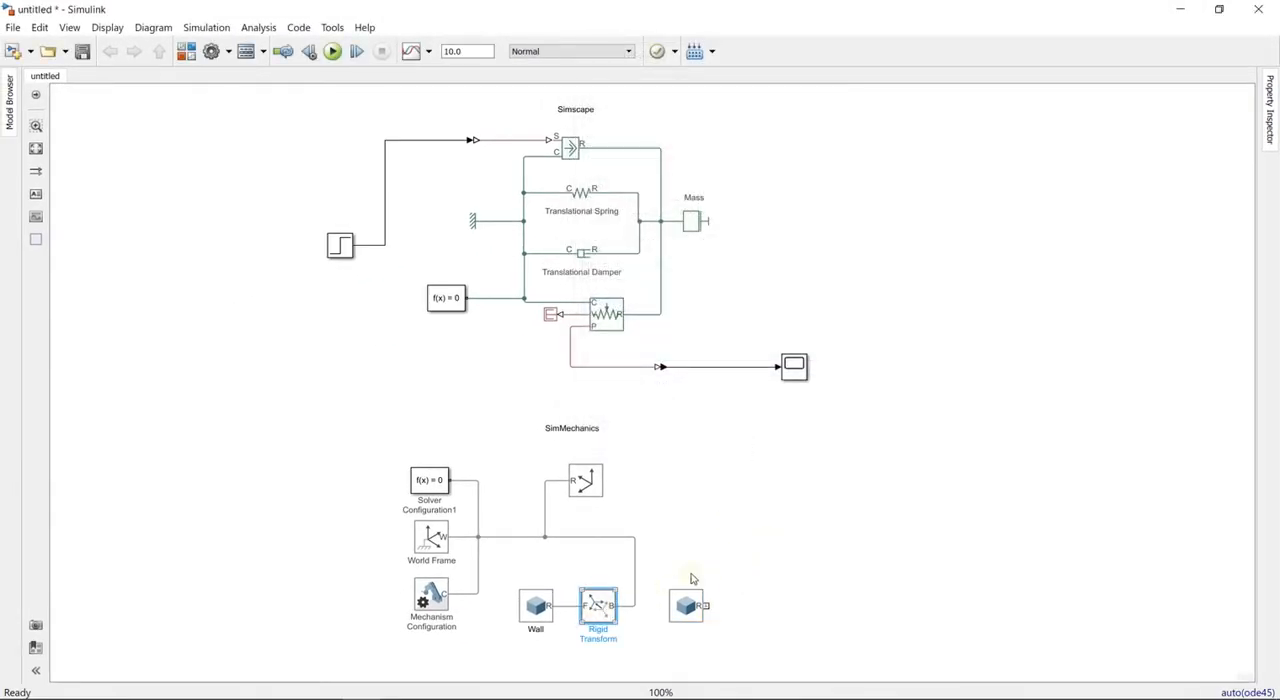
click(748, 557)
text(r)
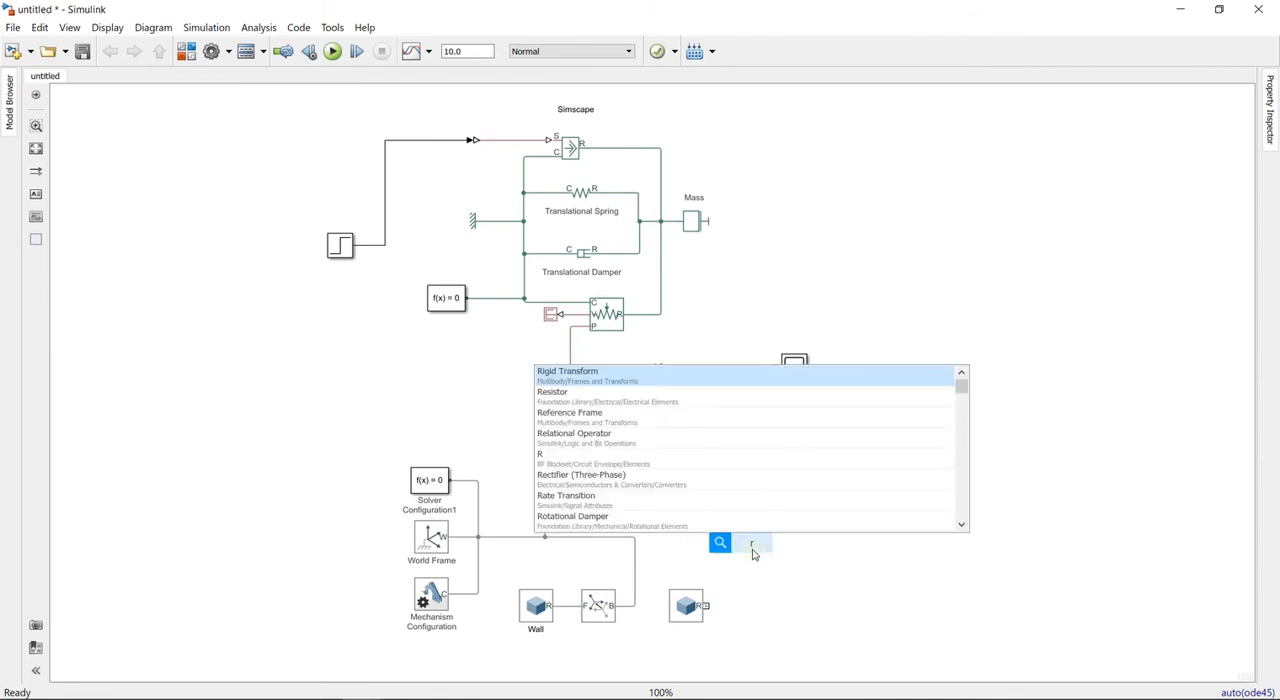
text(igi)
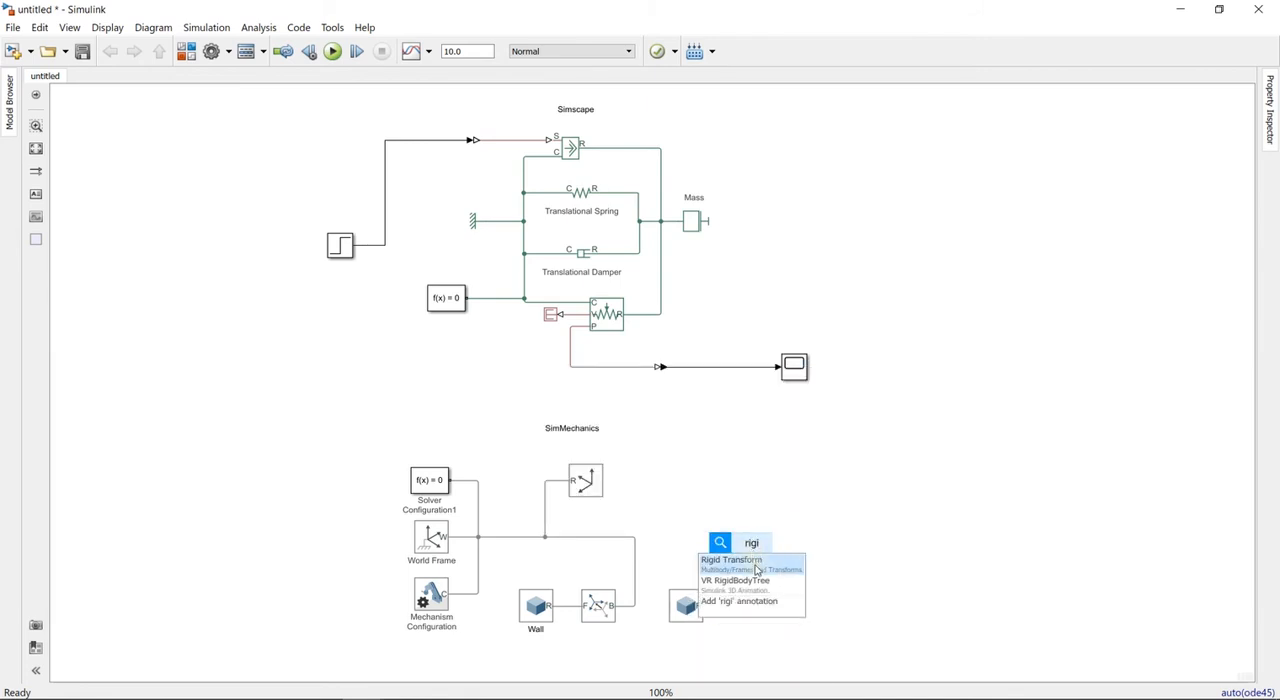
click(757, 569)
drag(752, 552, 767, 610)
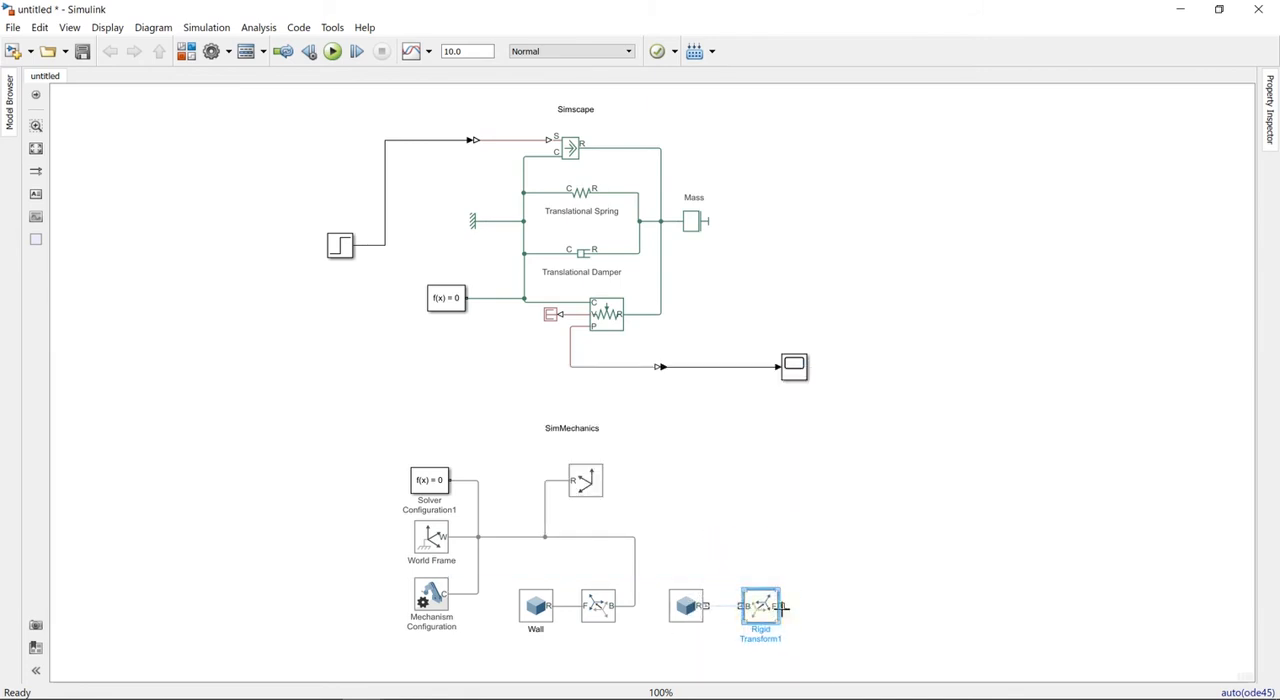
- Flip the new Rigid Transform so F faces the second Solid, connect them, and wire port B to the shared frame line
right_click(770, 602)
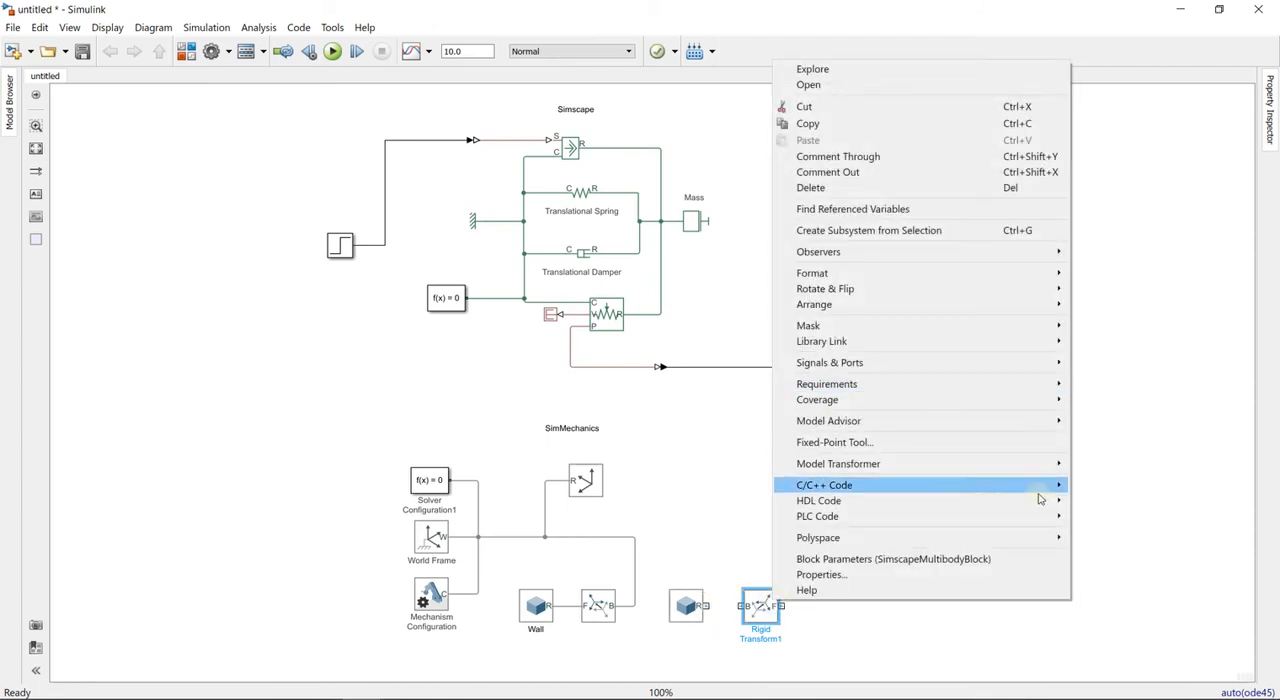
mouse_move(1040, 289)
click(1143, 329)
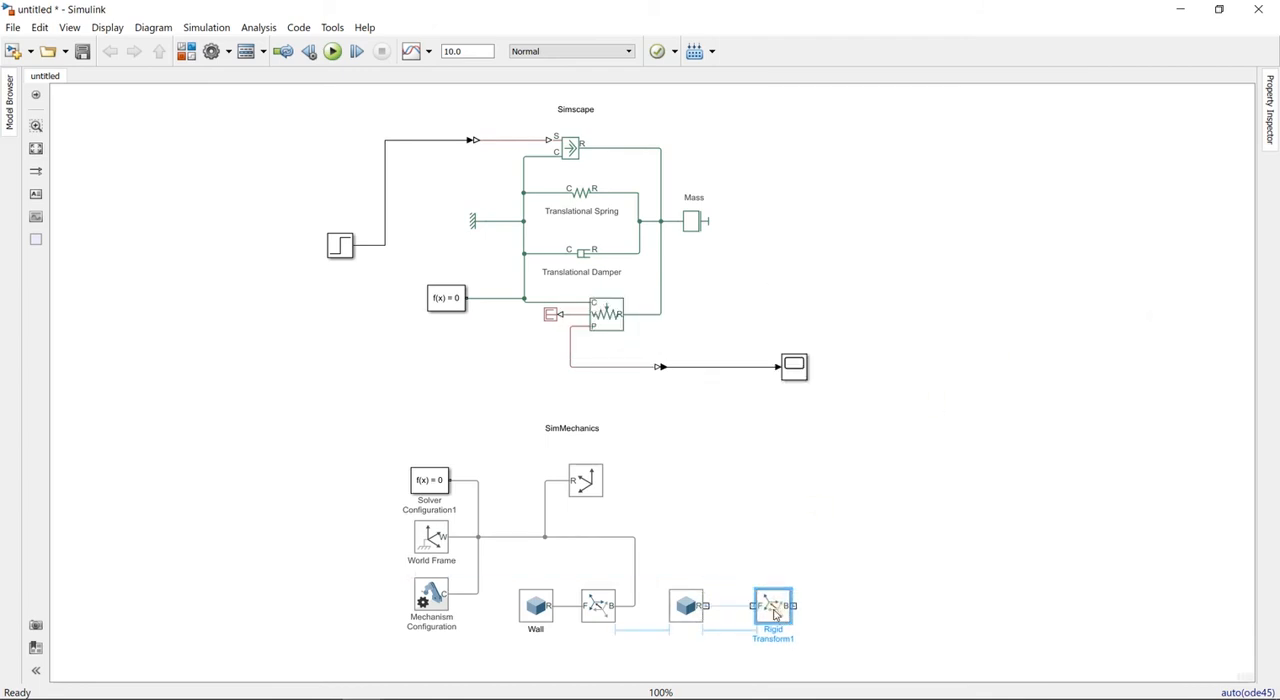
drag(769, 607, 634, 537)
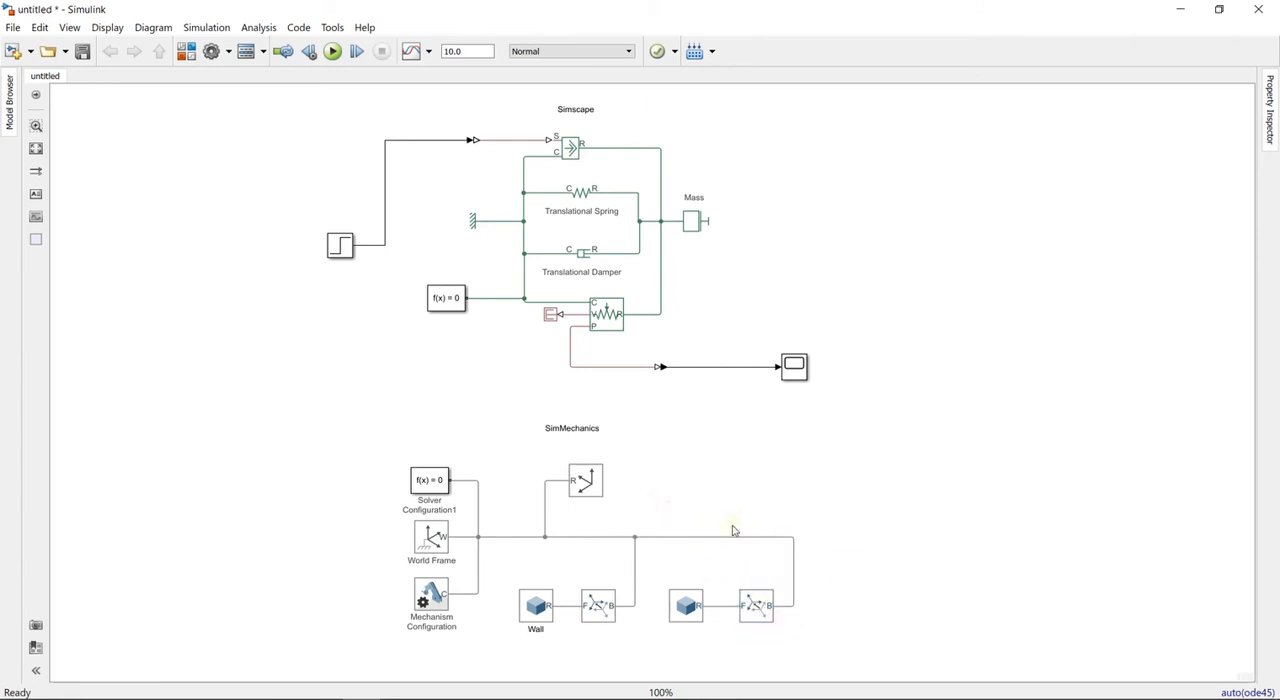
- Keep the second Rigid Transform's rotation method at None and set its translation method to Cartesian
click(759, 626)
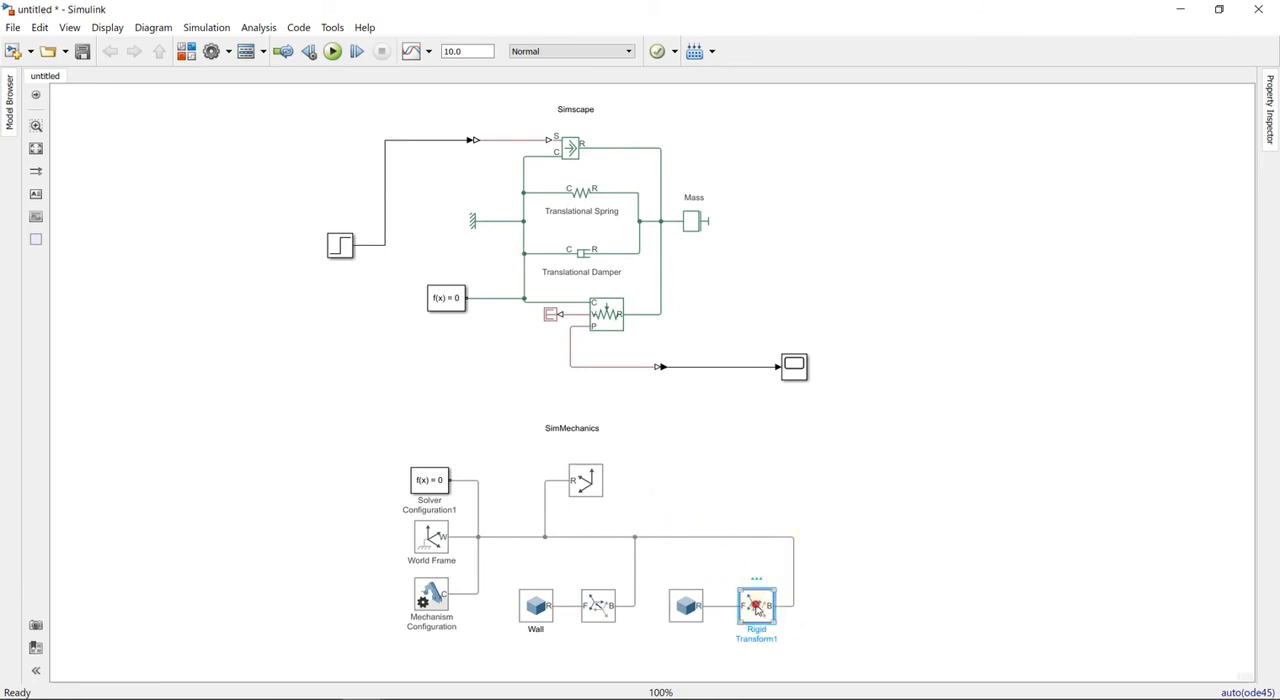
double_click(757, 607)
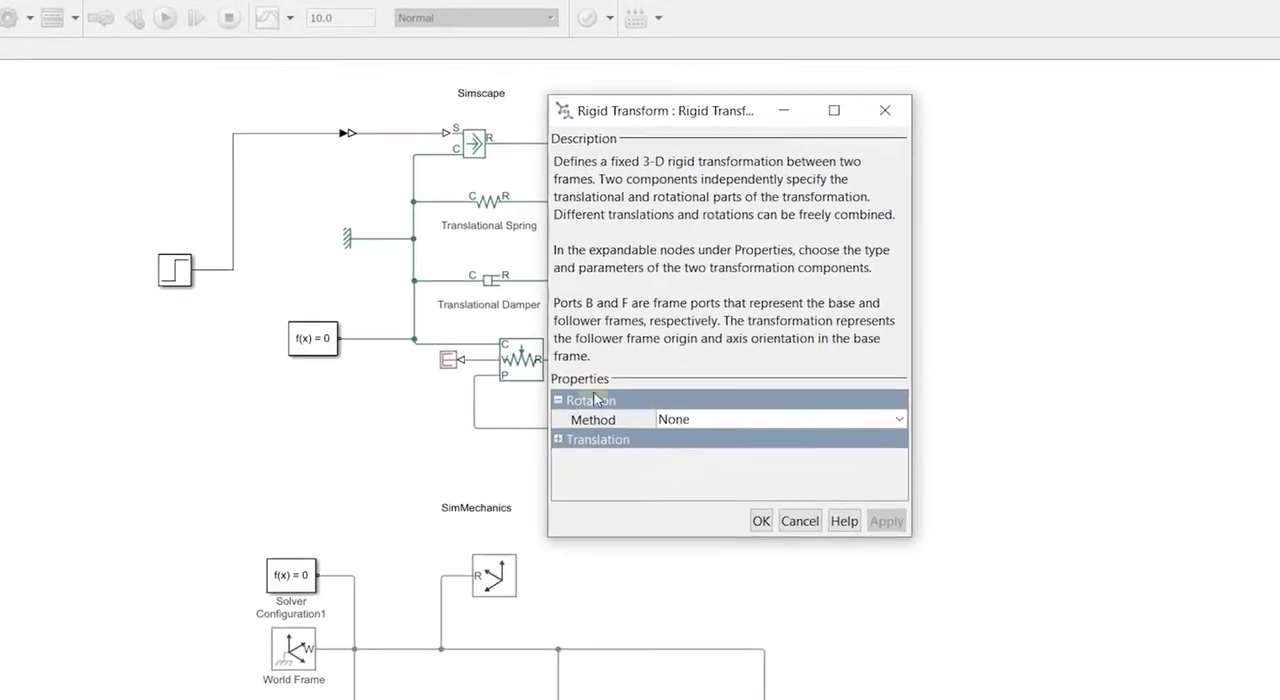
click(724, 418)
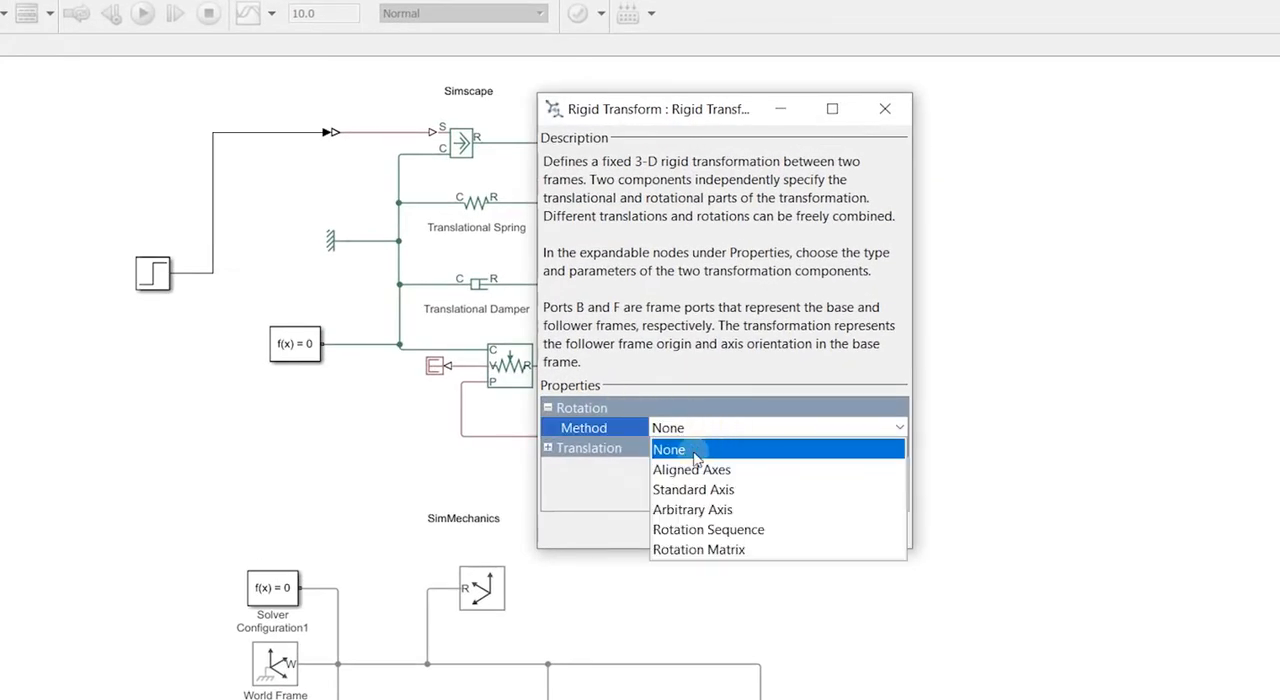
click(695, 457)
click(548, 448)
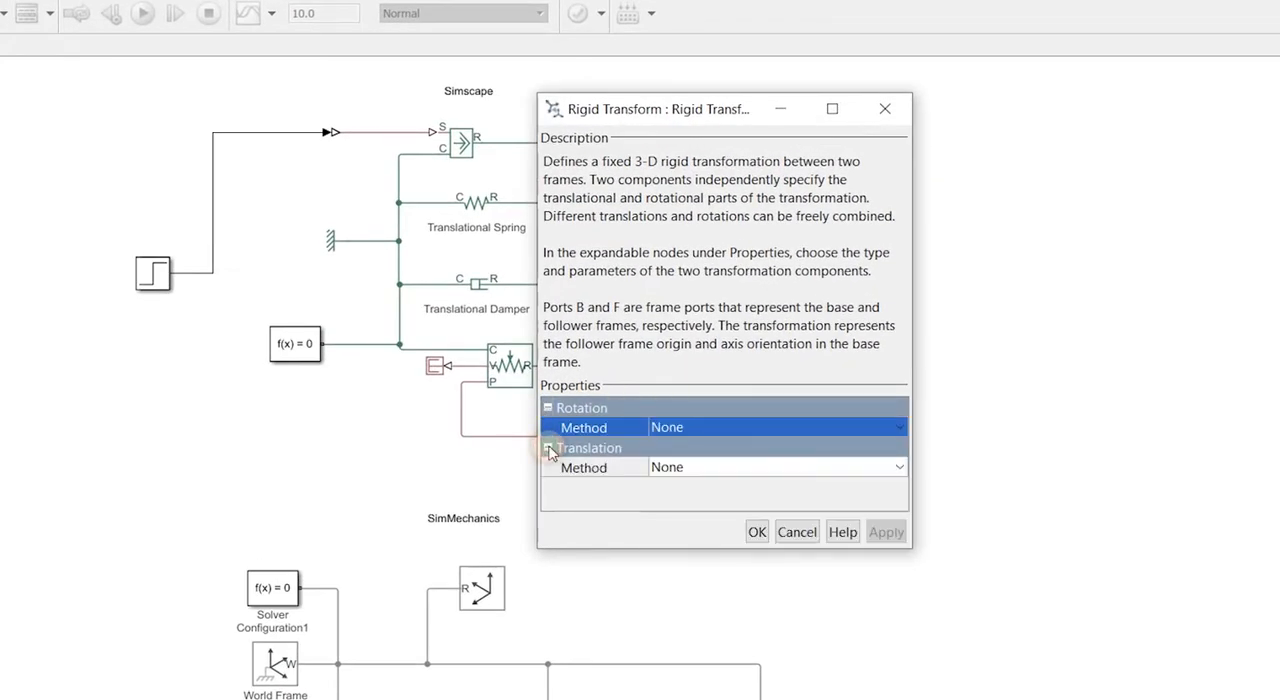
click(708, 467)
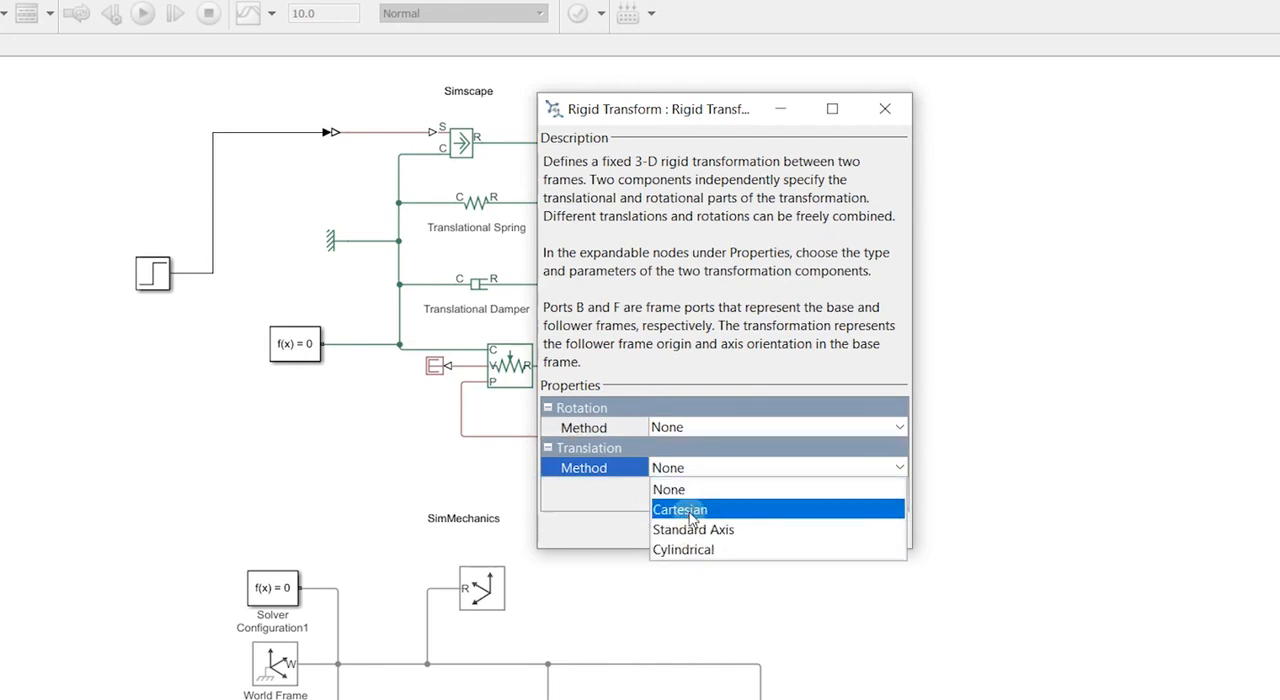
click(690, 510)
- Set the second Rigid Transform's translation offset to [0.8 0 -0.45] m and accept the block parameters
click(659, 487)
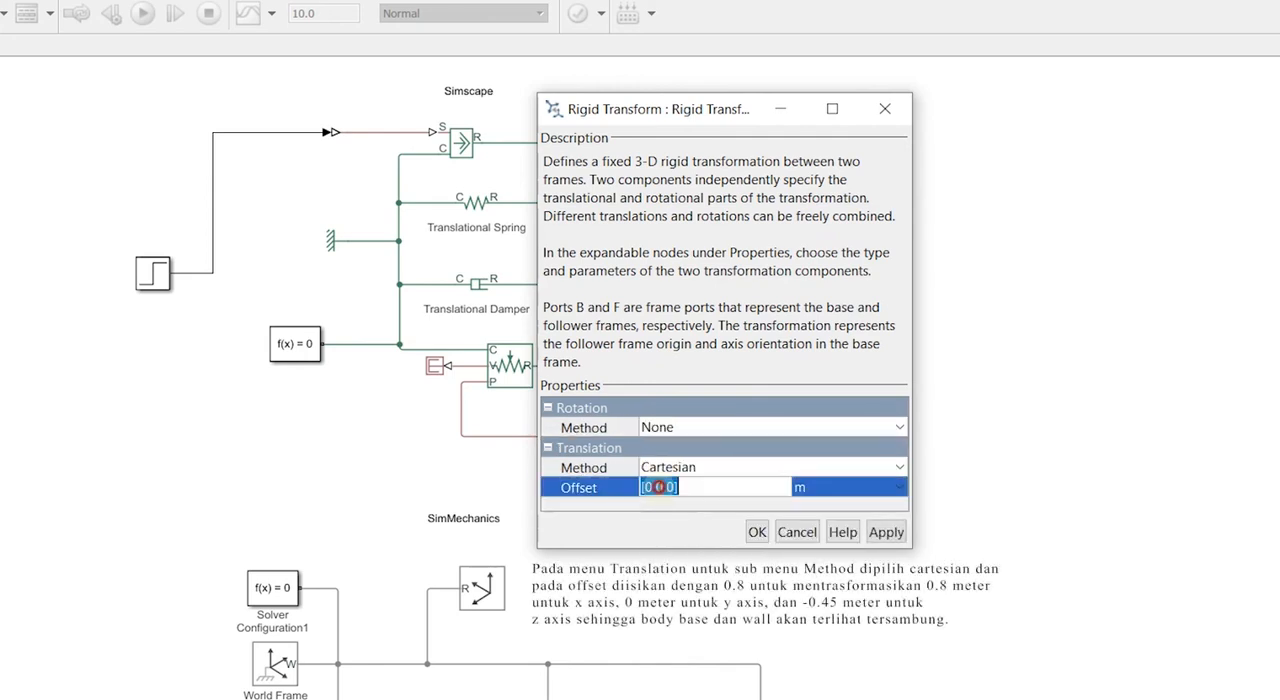
click(651, 487)
text(.8)
click(677, 490)
text(-0.45)
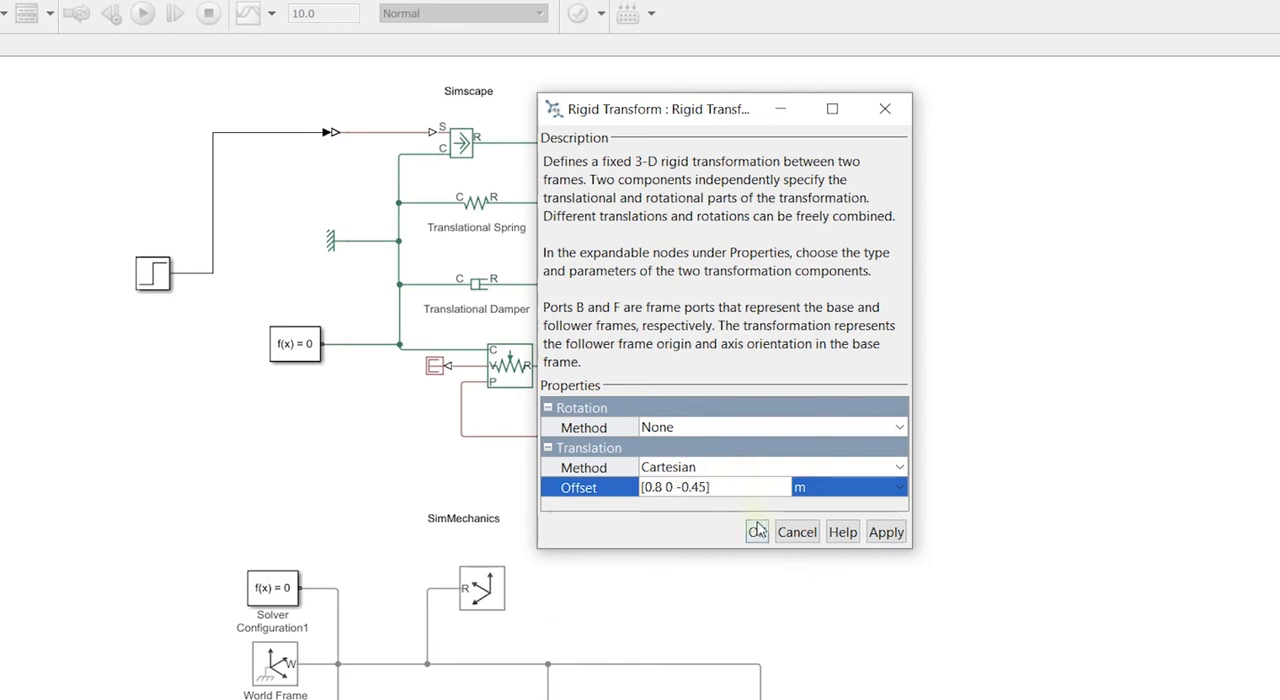
click(766, 507)
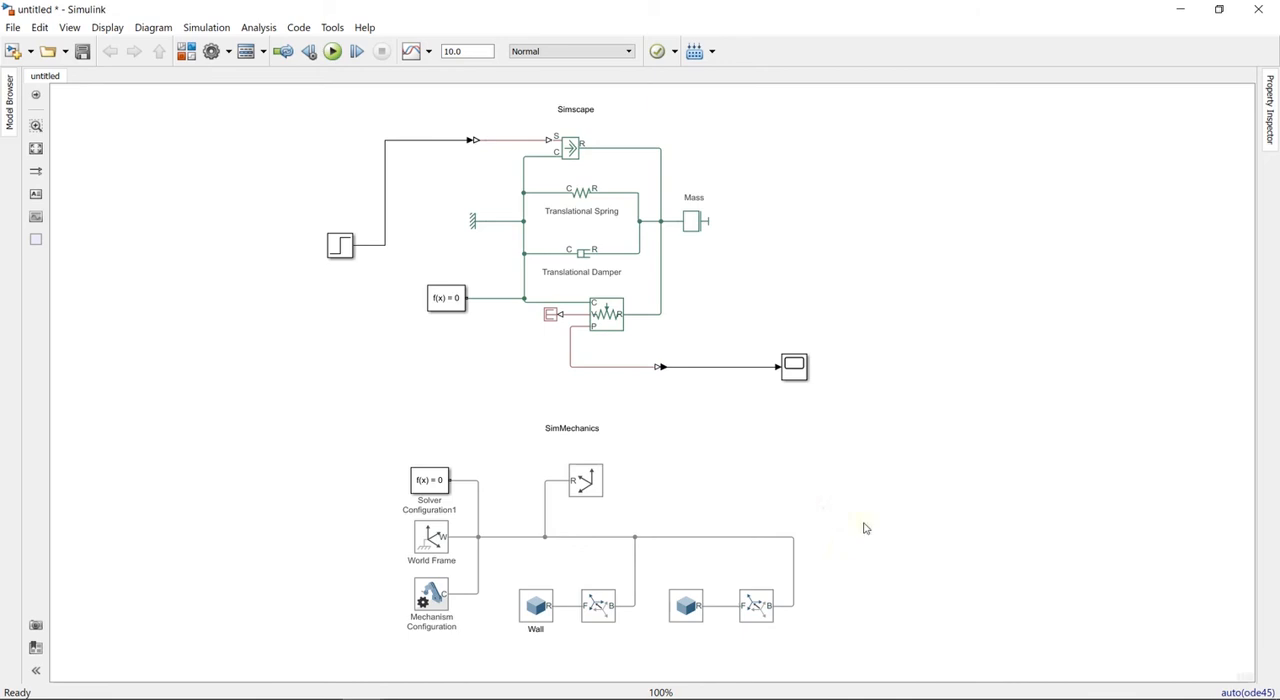
- Add the %<Name> token as the block annotation of the Rigid Transform attached to Wall
right_click(605, 605)
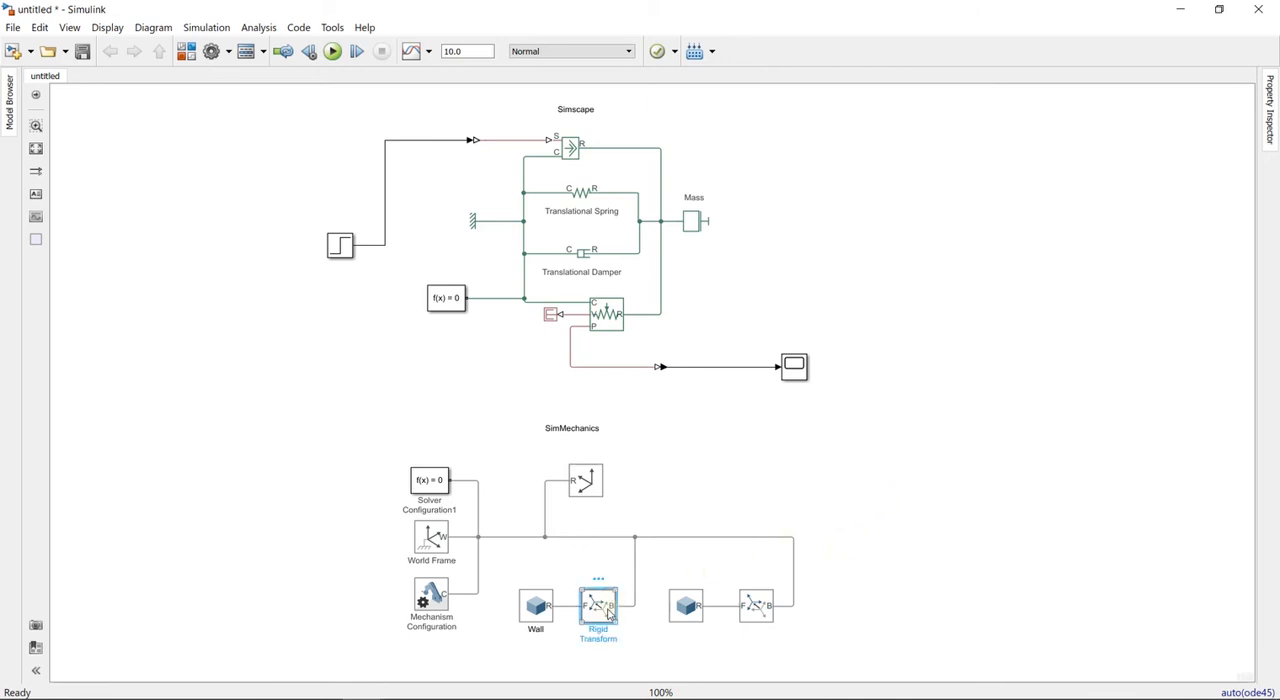
click(744, 586)
scroll(687, 572, down, 20)
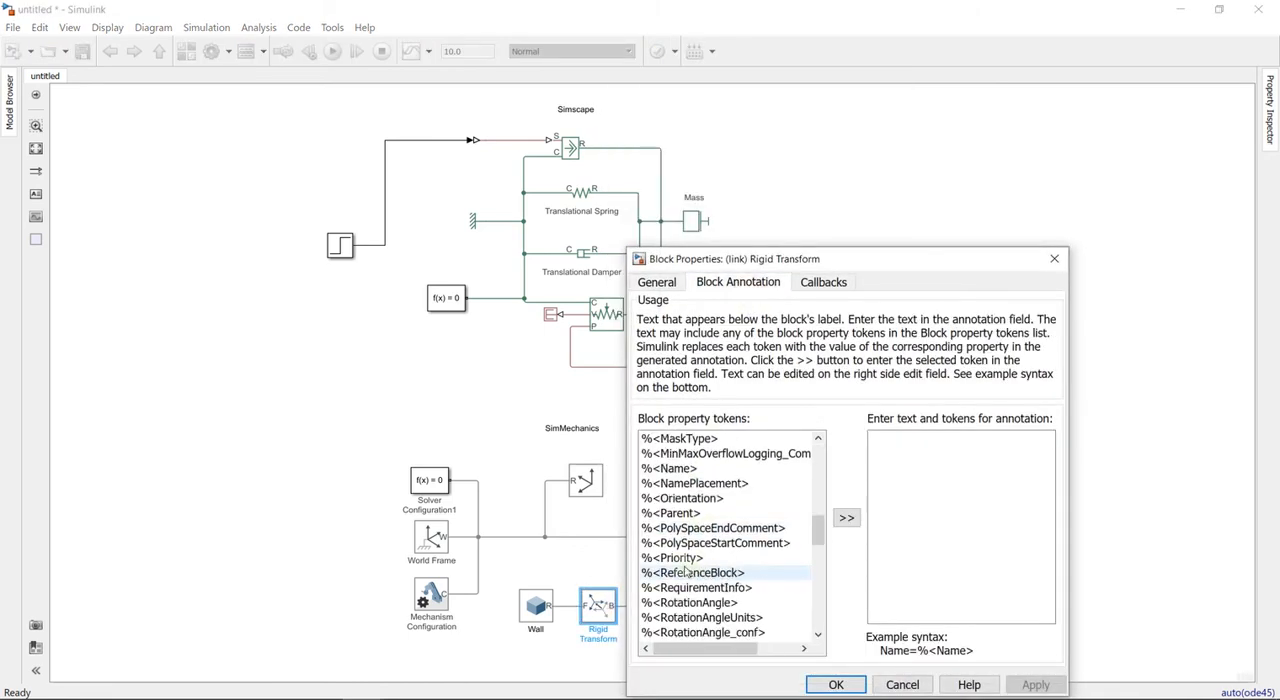
scroll(687, 572, up, 10)
scroll(687, 572, down, 1)
click(669, 558)
click(846, 517)
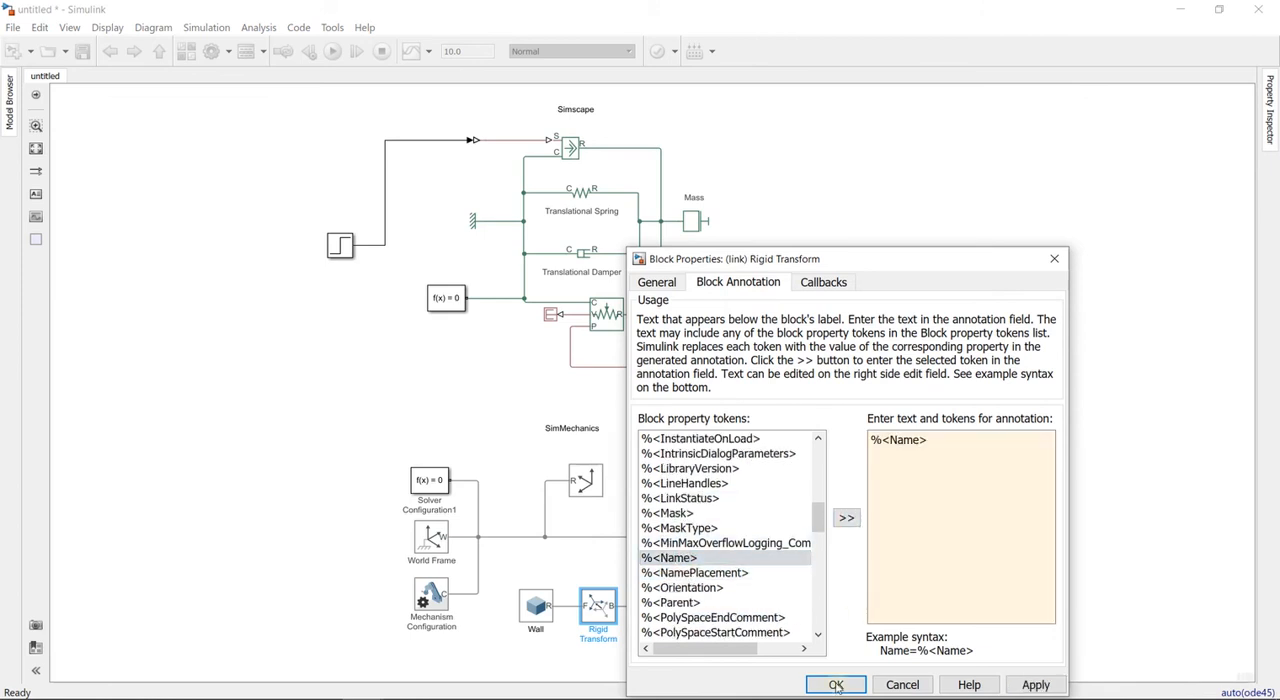
click(836, 685)
- Add the %<Name> token as the block annotation of the Rigid Transform1 block
click(757, 608)
right_click(757, 608)
click(800, 583)
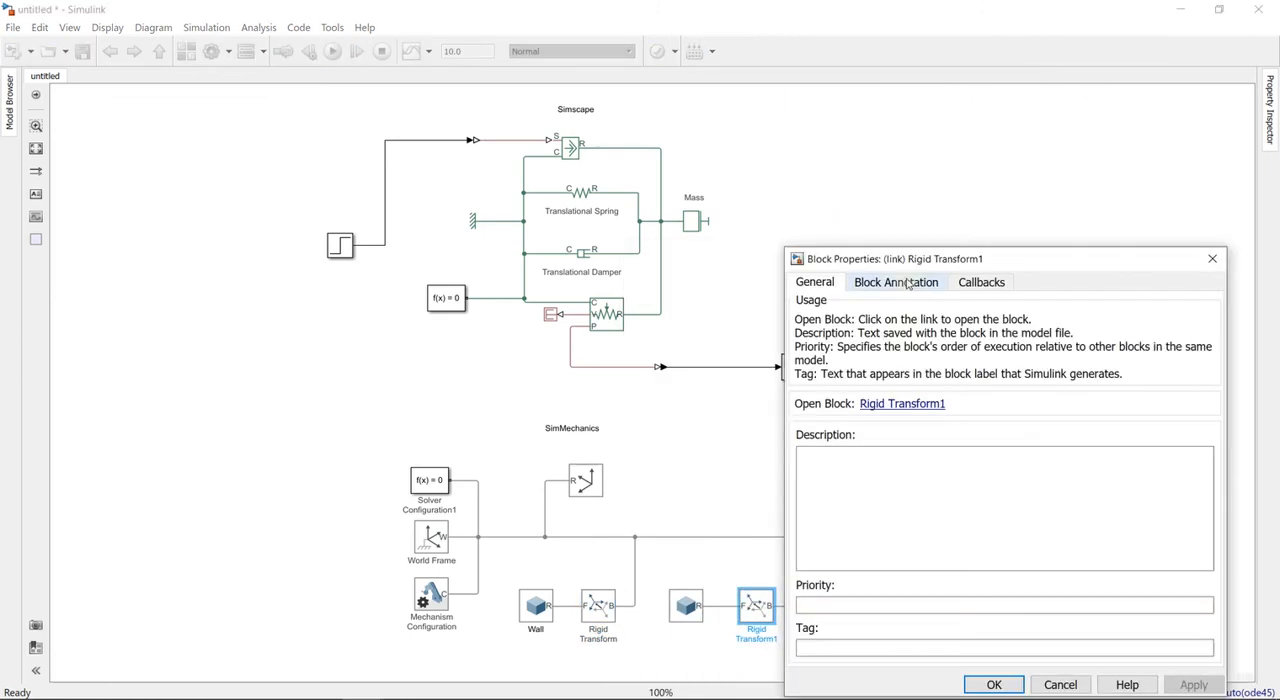
click(896, 282)
scroll(880, 540, down, 10)
click(826, 468)
click(1004, 519)
click(994, 685)
- Rename the second Solid block as Base
click(888, 600)
drag(886, 600, 856, 592)
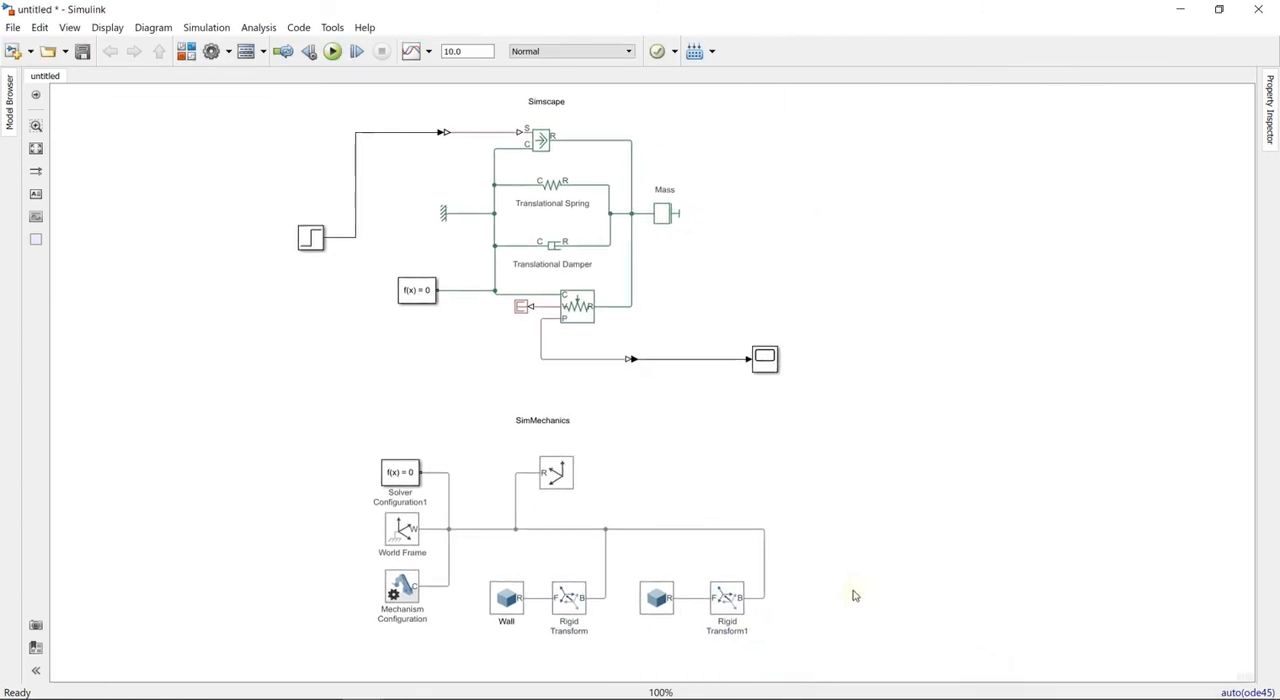
click(657, 602)
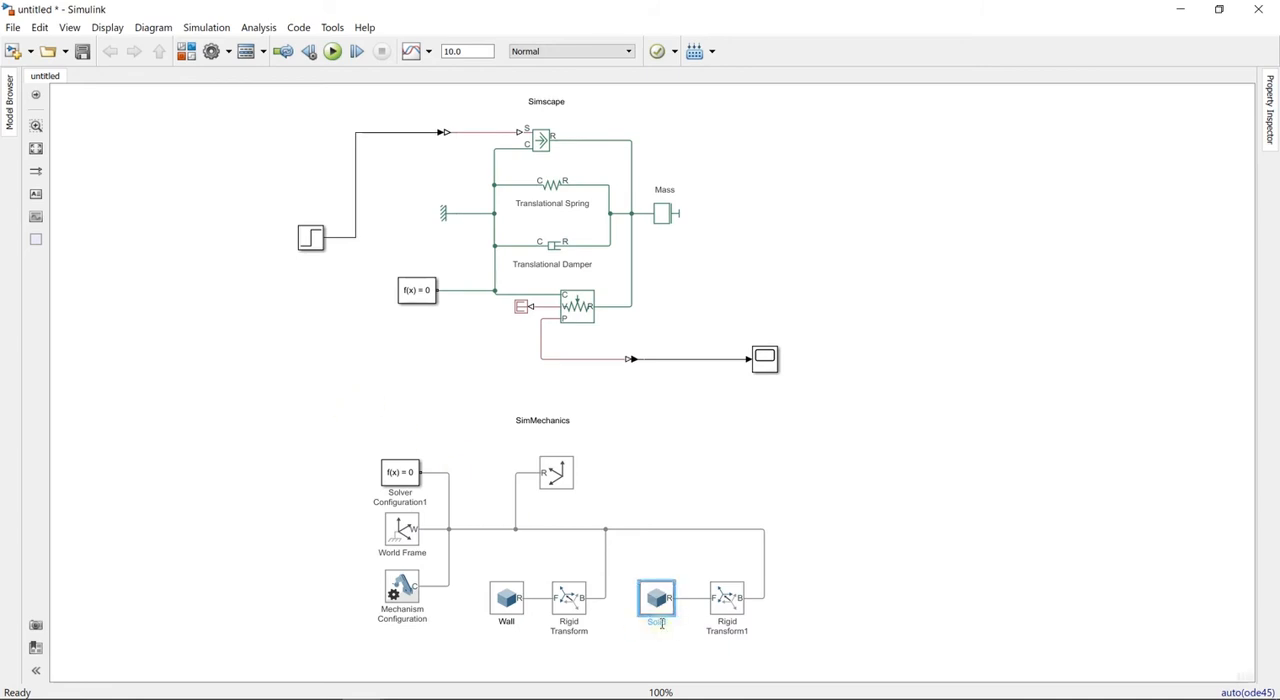
- Move all SimMechanics blocks together to the left to free space beside the Rigid Transform1 block
drag(316, 430, 826, 666)
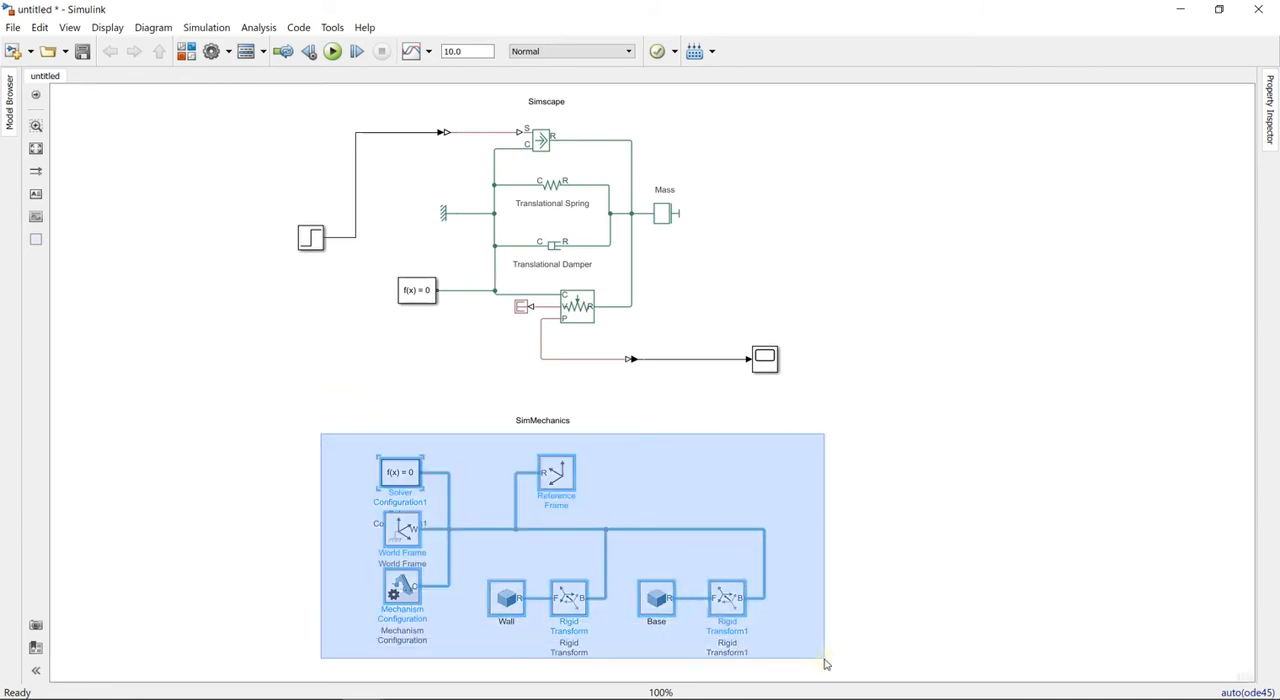
drag(727, 598, 642, 605)
click(773, 532)
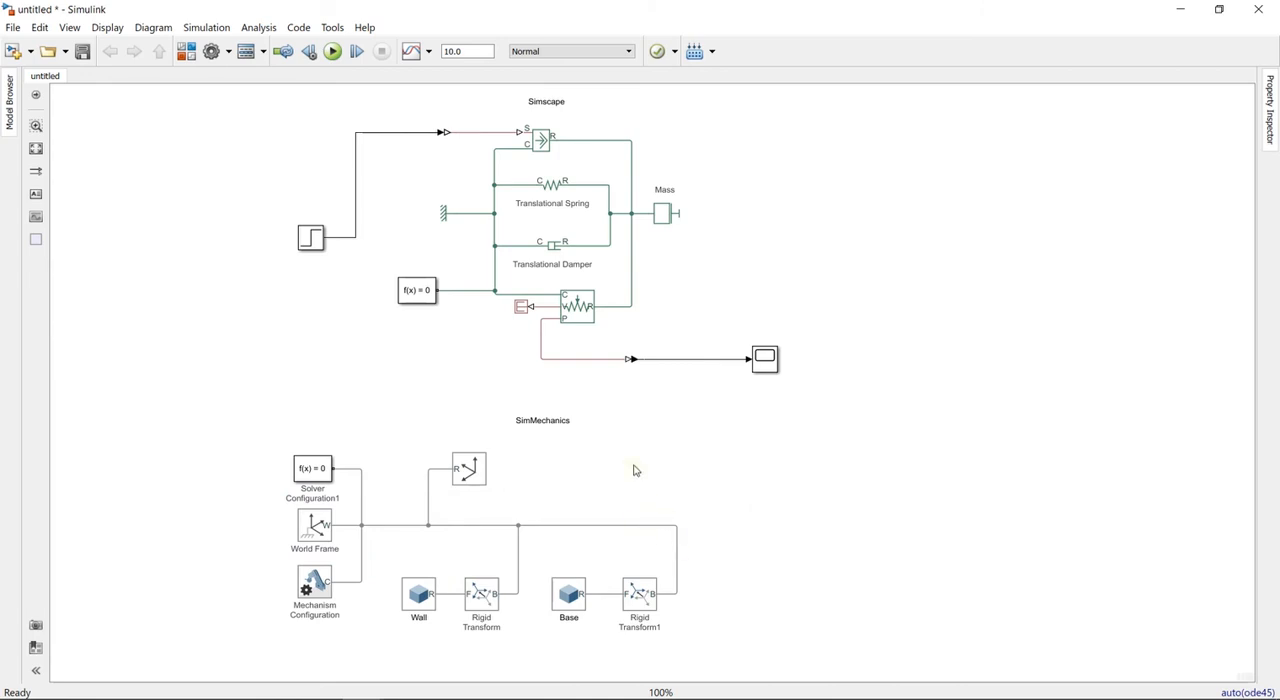
- Add a third Rigid Transform block above Rigid Transform1 and connect its B port to the shared frame line
double_click(777, 490)
text(rigid)
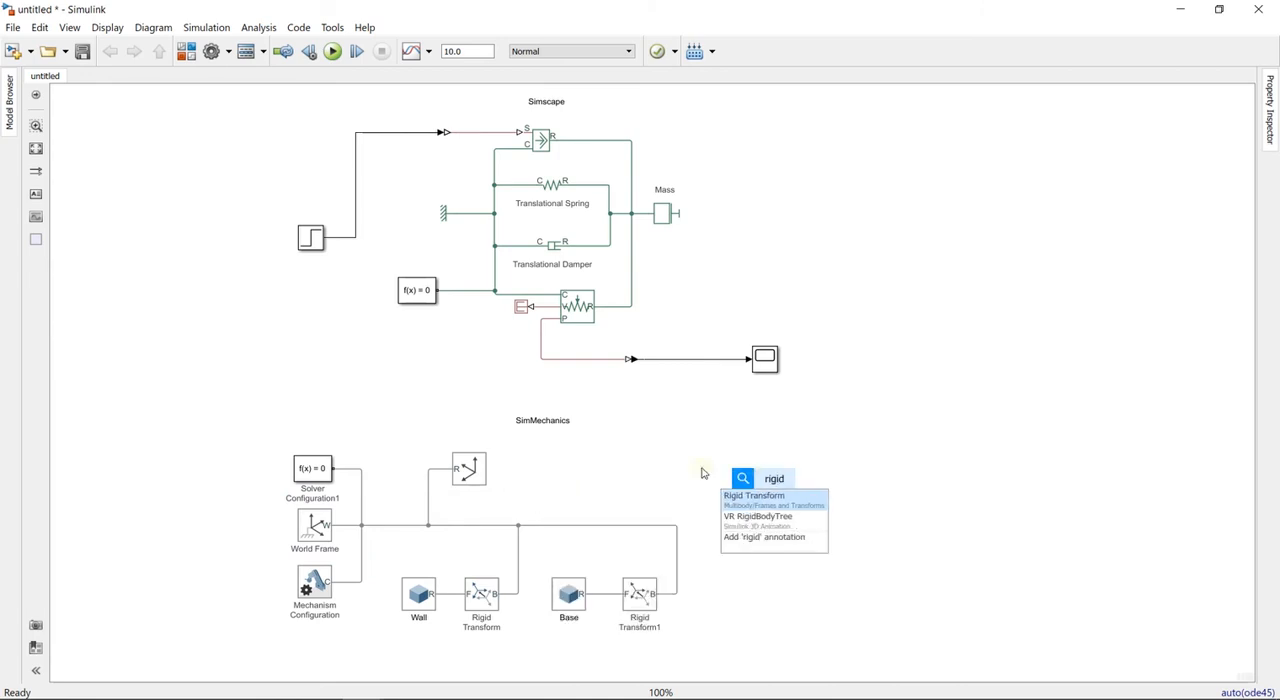
click(768, 497)
mouse_move(768, 497)
mouse_down()
mouse_move(739, 493)
mouse_move(677, 524)
mouse_up()
drag(748, 488, 732, 489)
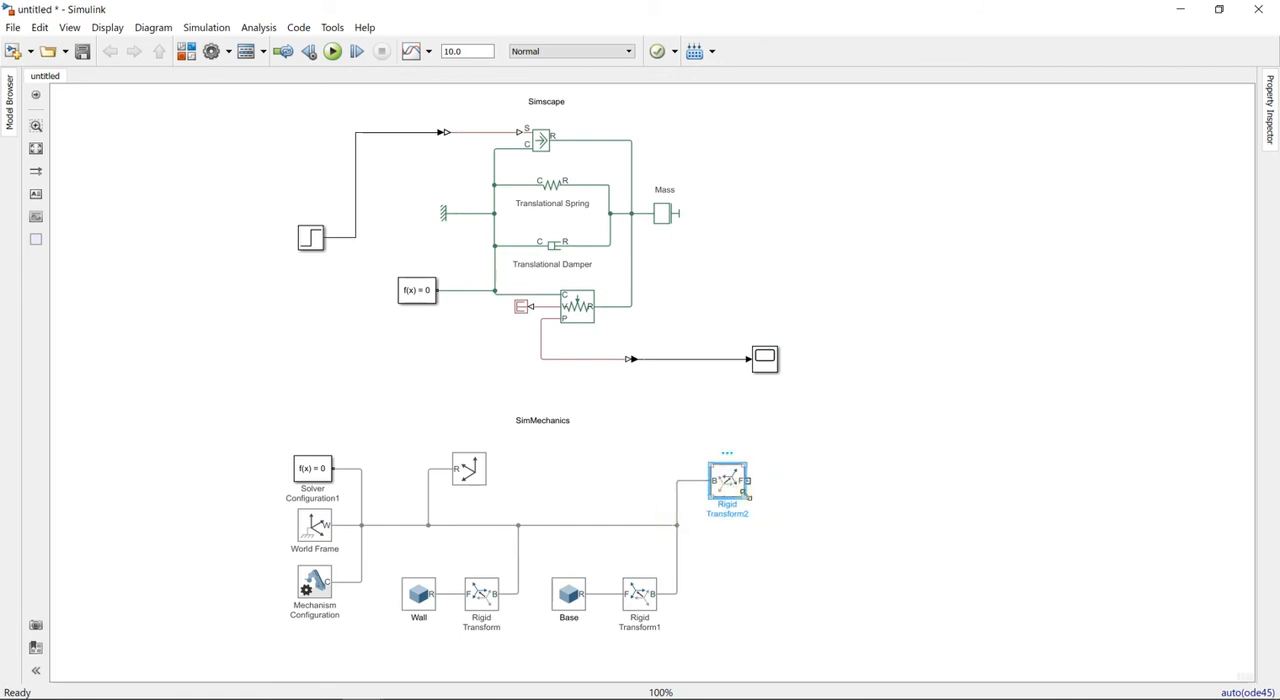
double_click(736, 487)
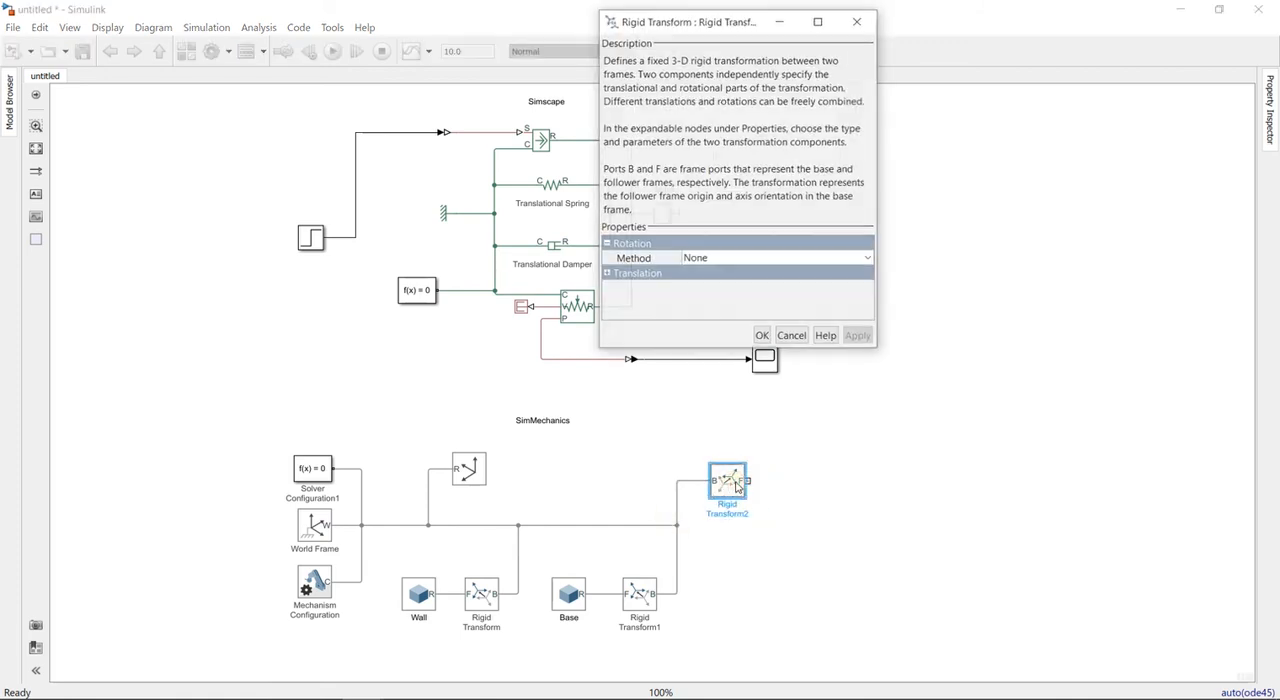
click(791, 337)
- Search for a joint block and insert Joint Space Mass Matrix beside the third Rigid Transform
double_click(790, 462)
text(joint)
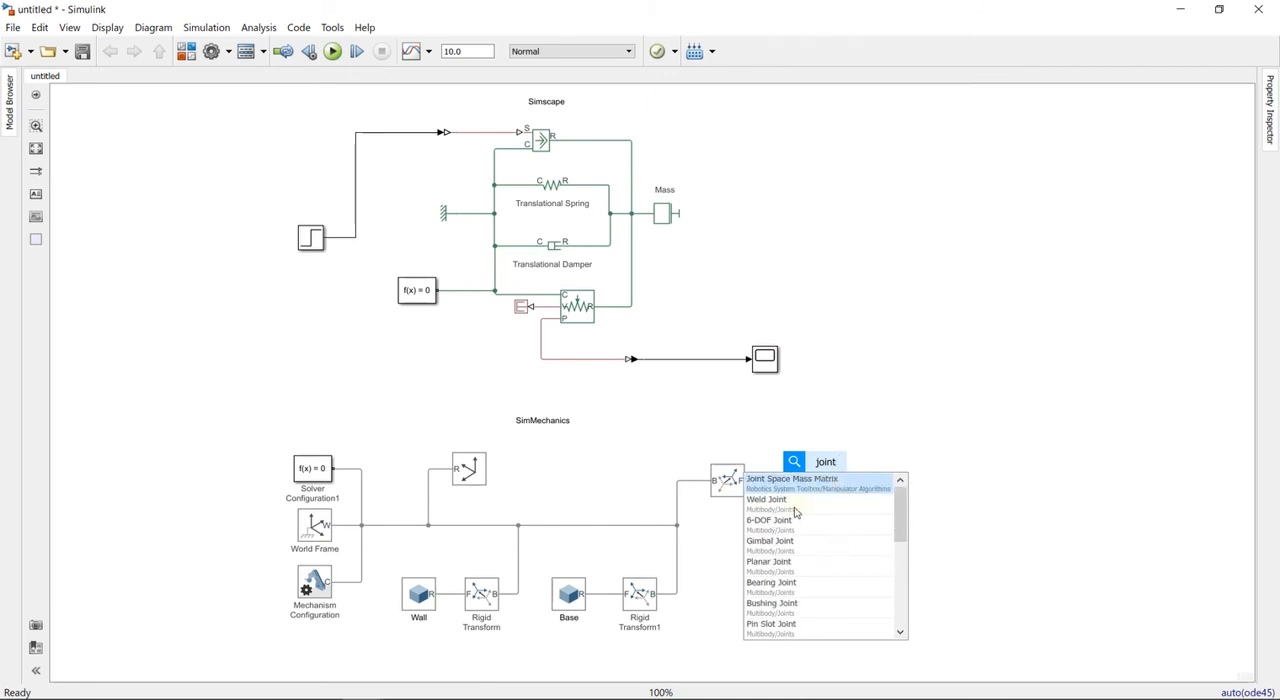
click(824, 506)
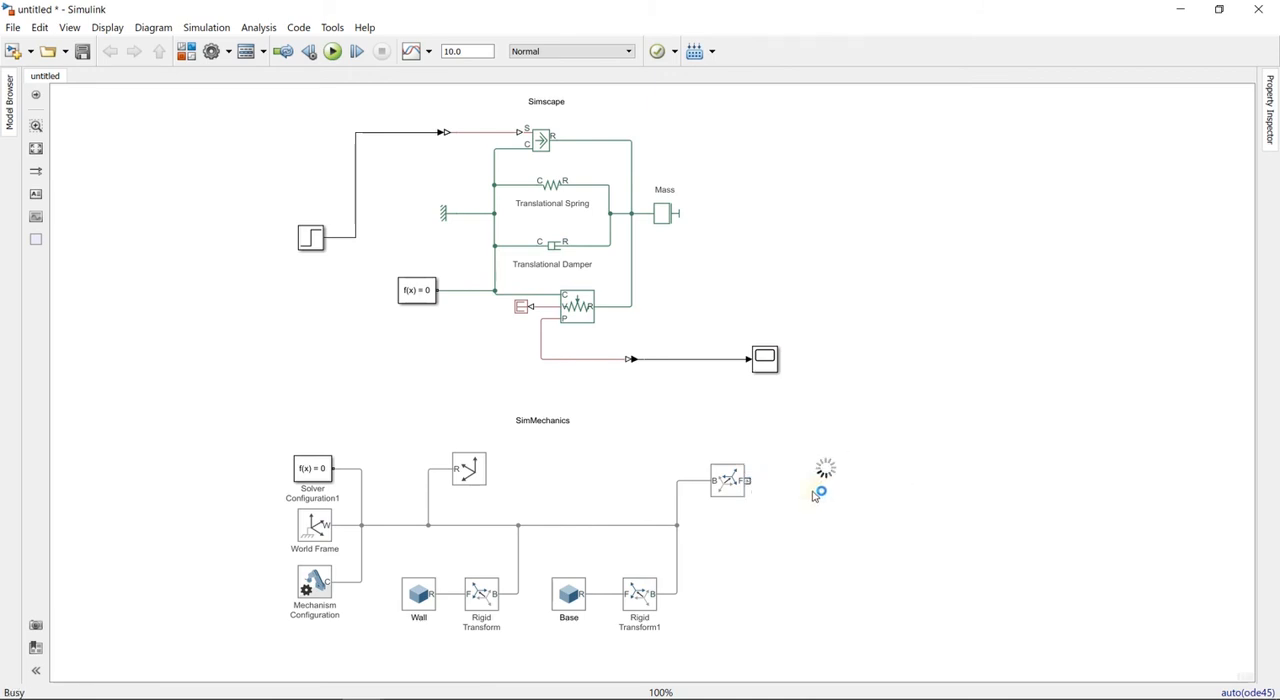
click(916, 550)
click(834, 483)
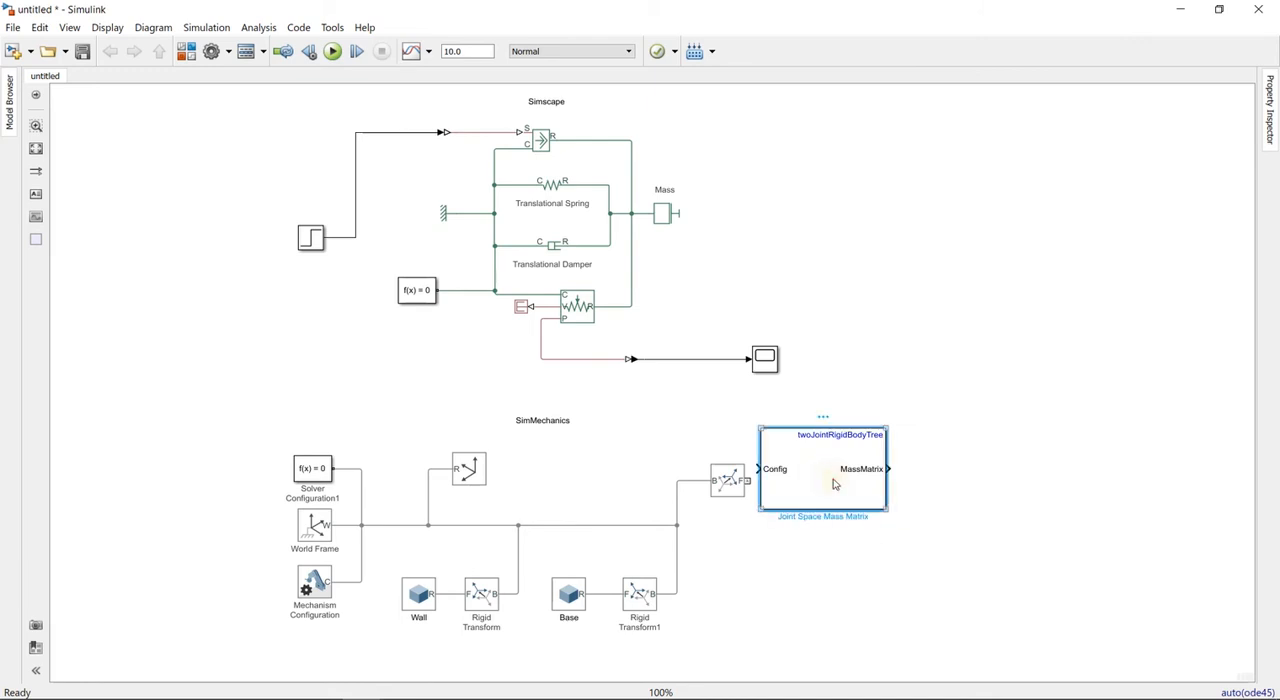
- Replace the Joint Space Mass Matrix block with a Prismatic Joint and connect it to the third Rigid Transform's F port
key(Delete)
double_click(829, 487)
text(pris)
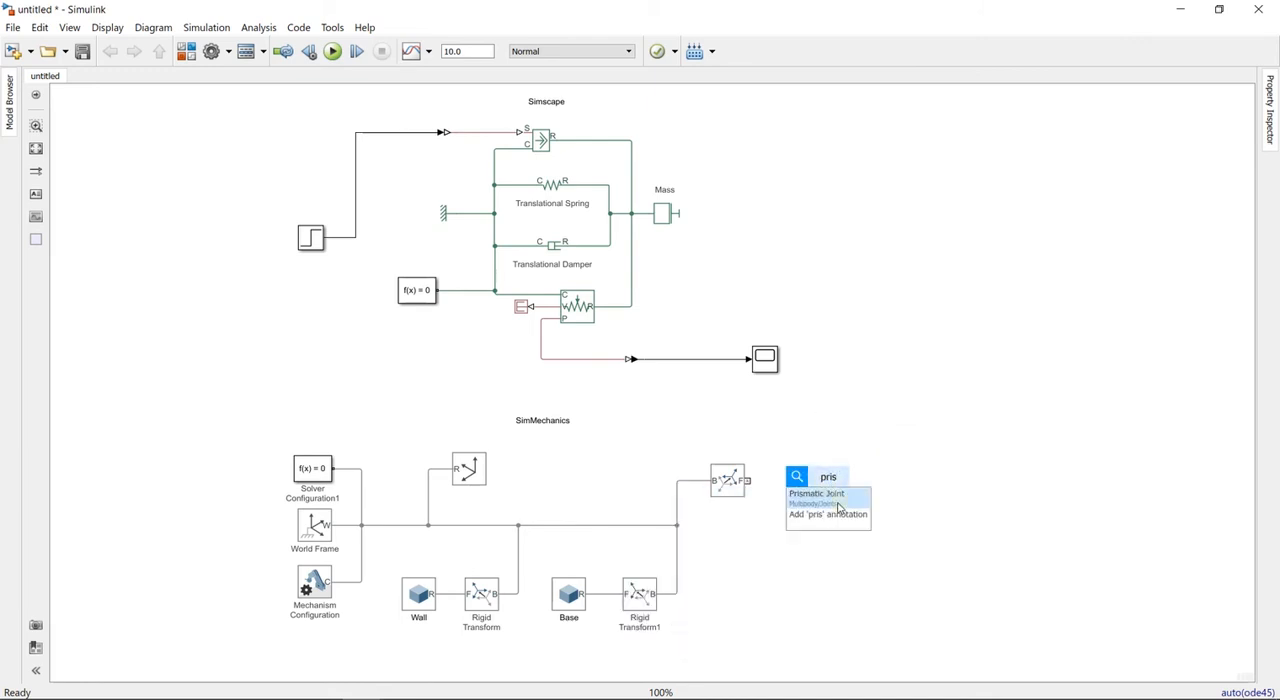
click(836, 504)
drag(832, 485, 746, 482)
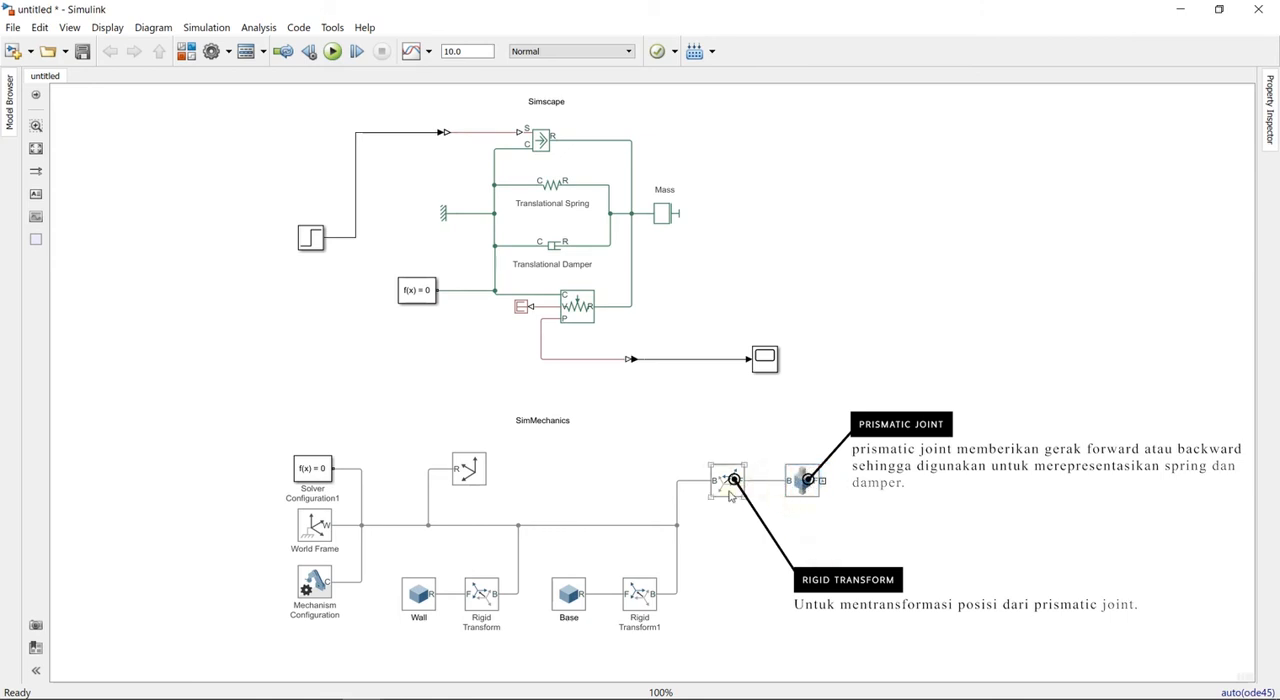
- Set the rotation of the Rigid Transform before the Prismatic Joint to Standard Axis, +Y, 90 deg
click(728, 488)
double_click(728, 488)
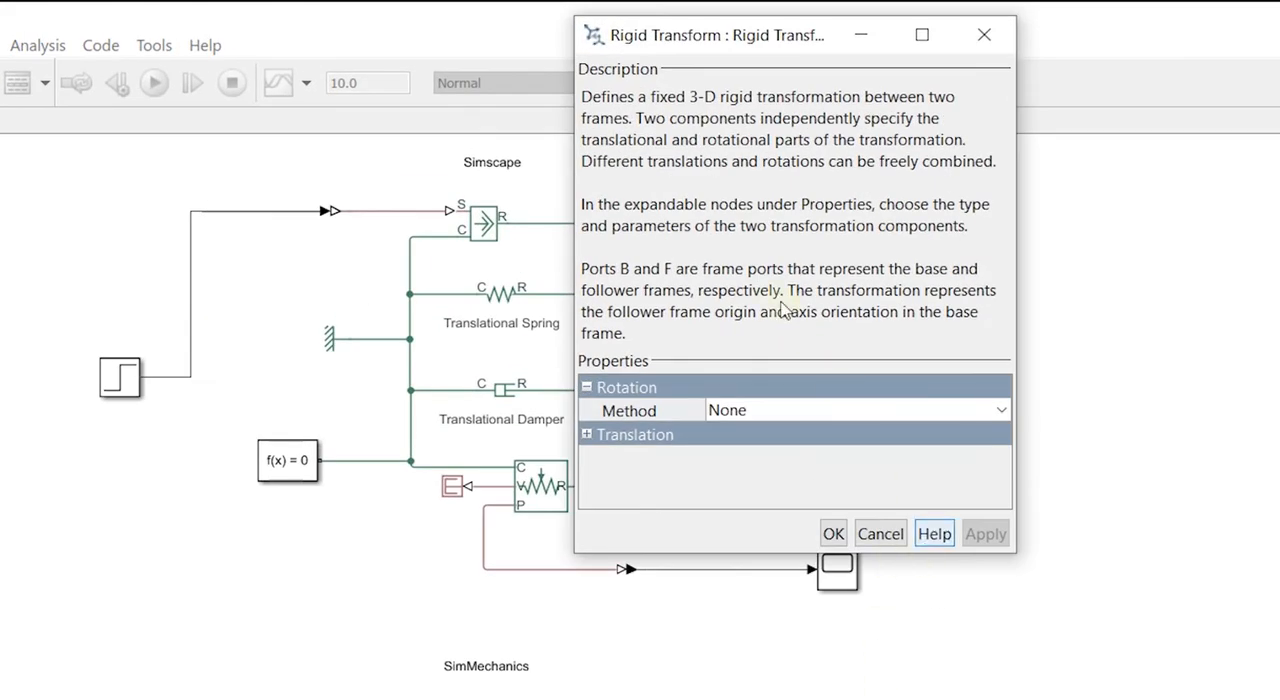
click(718, 420)
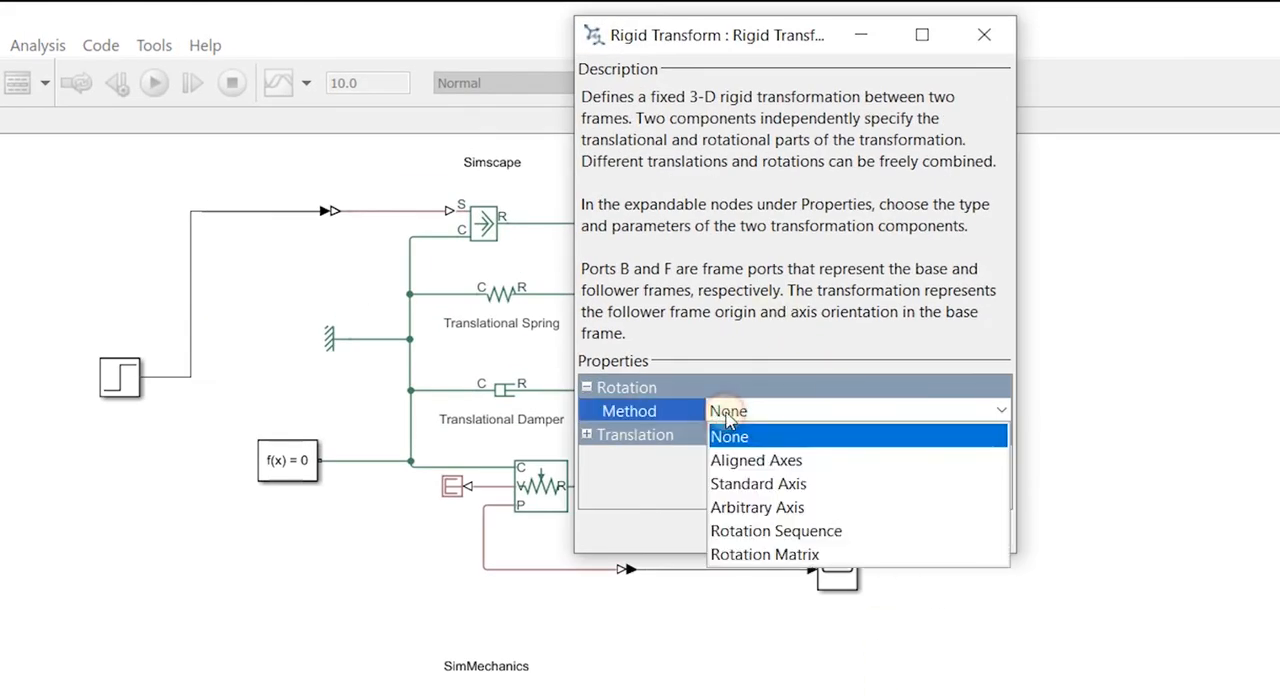
click(785, 486)
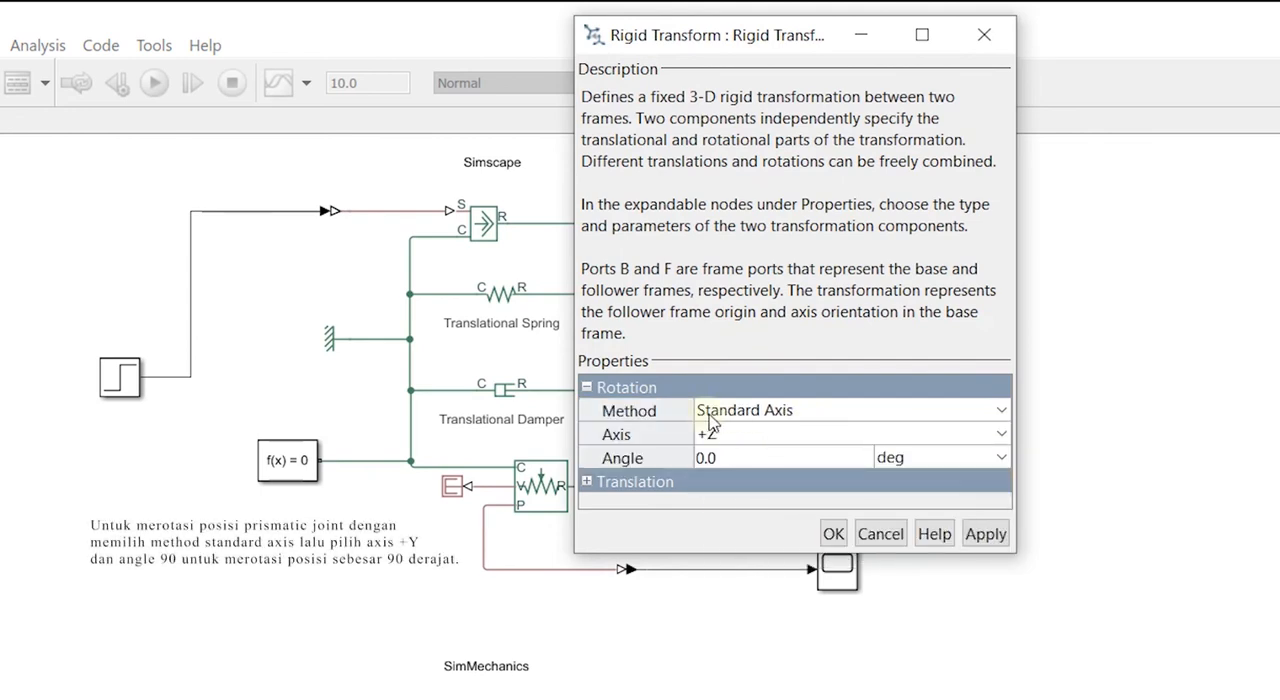
click(738, 436)
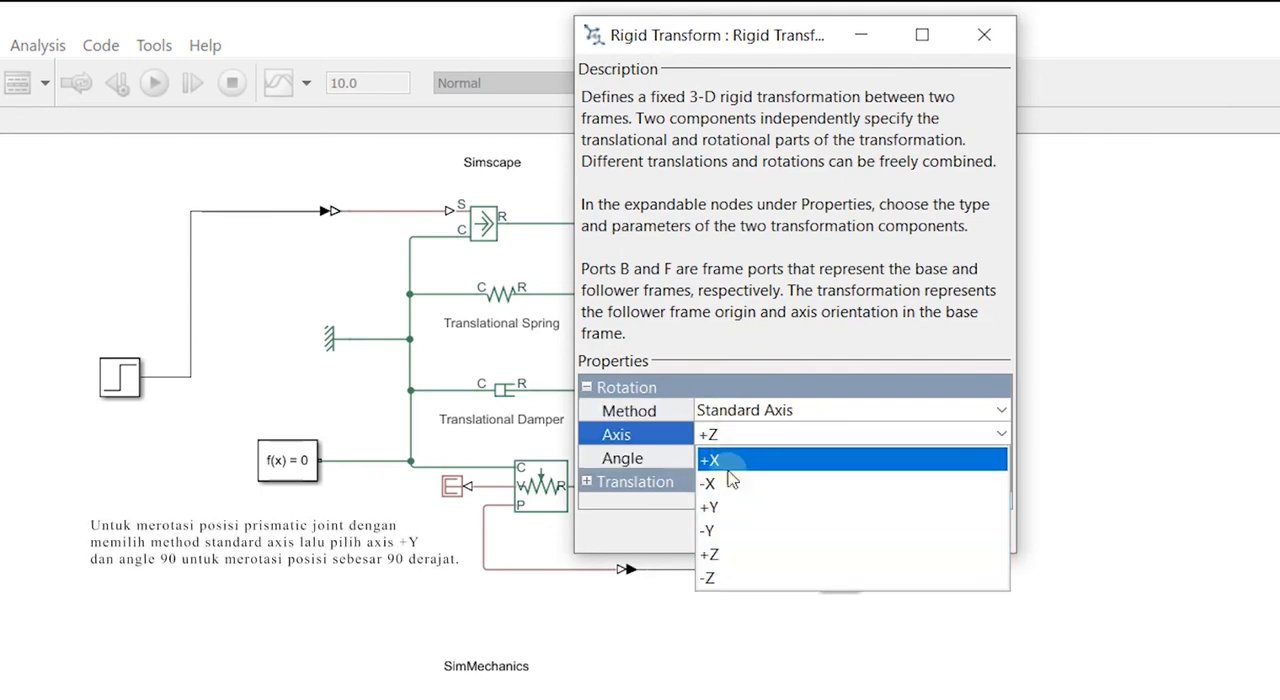
click(714, 506)
click(723, 458)
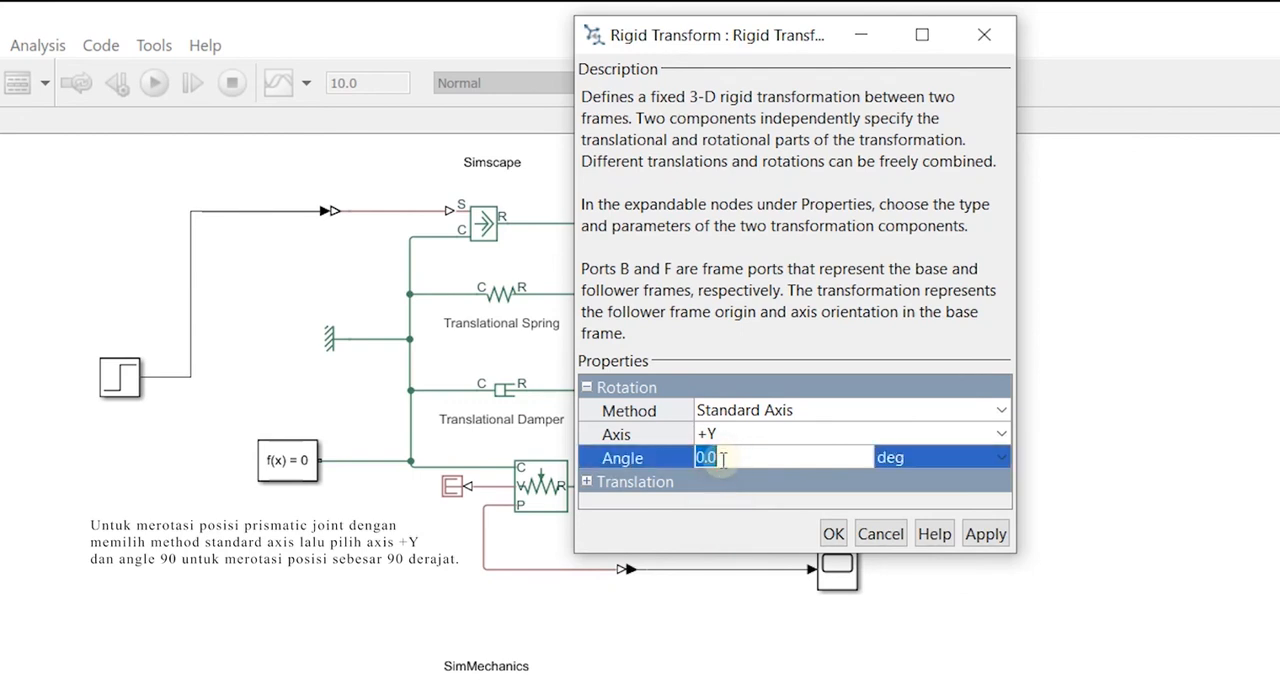
text(90)
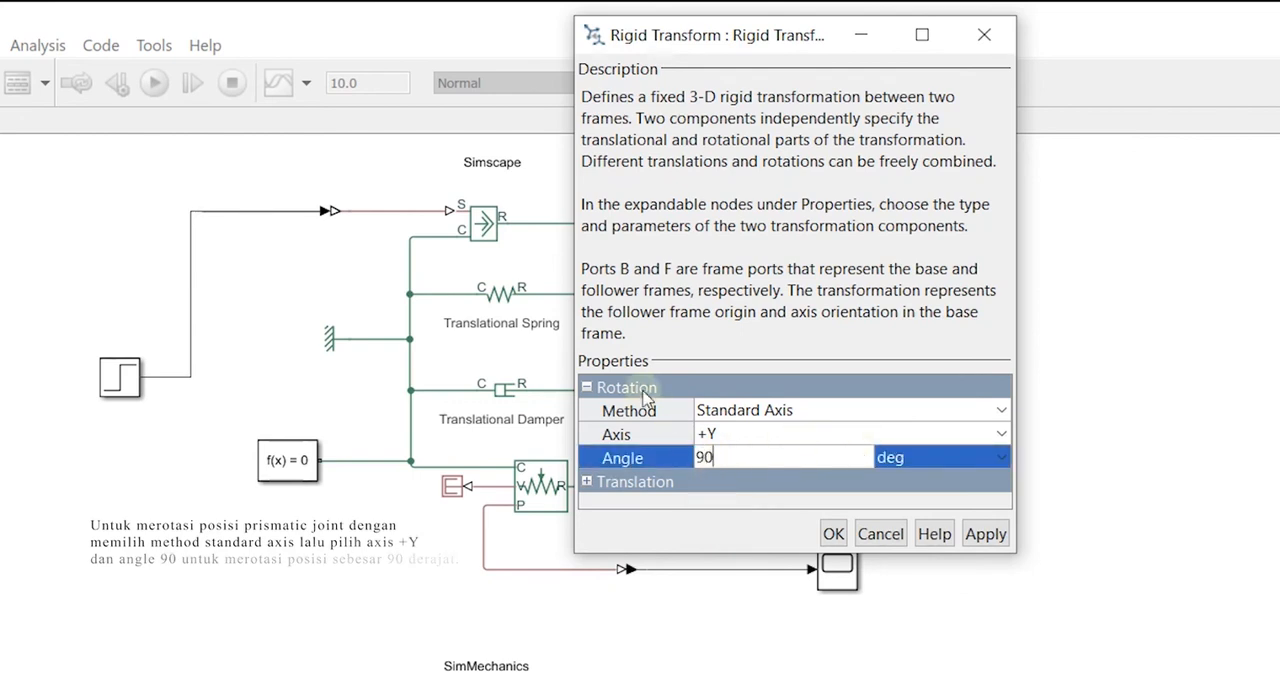
- Set the same transform's translation to Cartesian with offset [0 0 -0.35] m and accept the settings
click(589, 484)
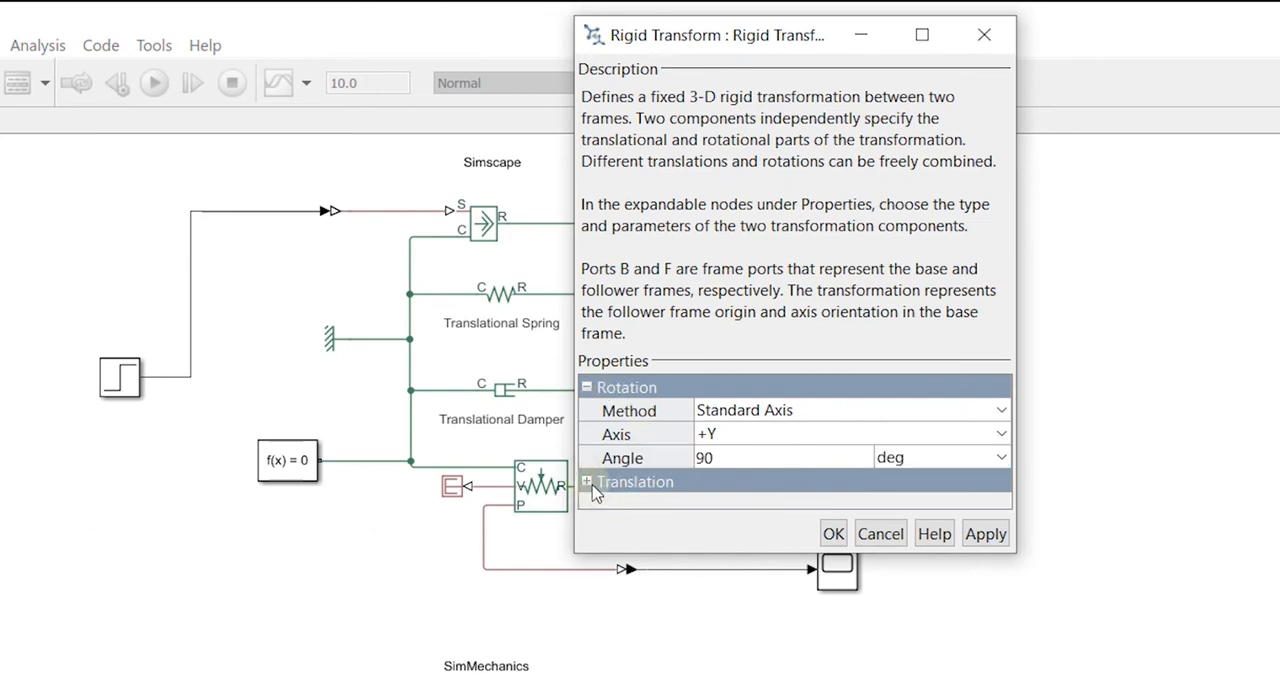
click(588, 483)
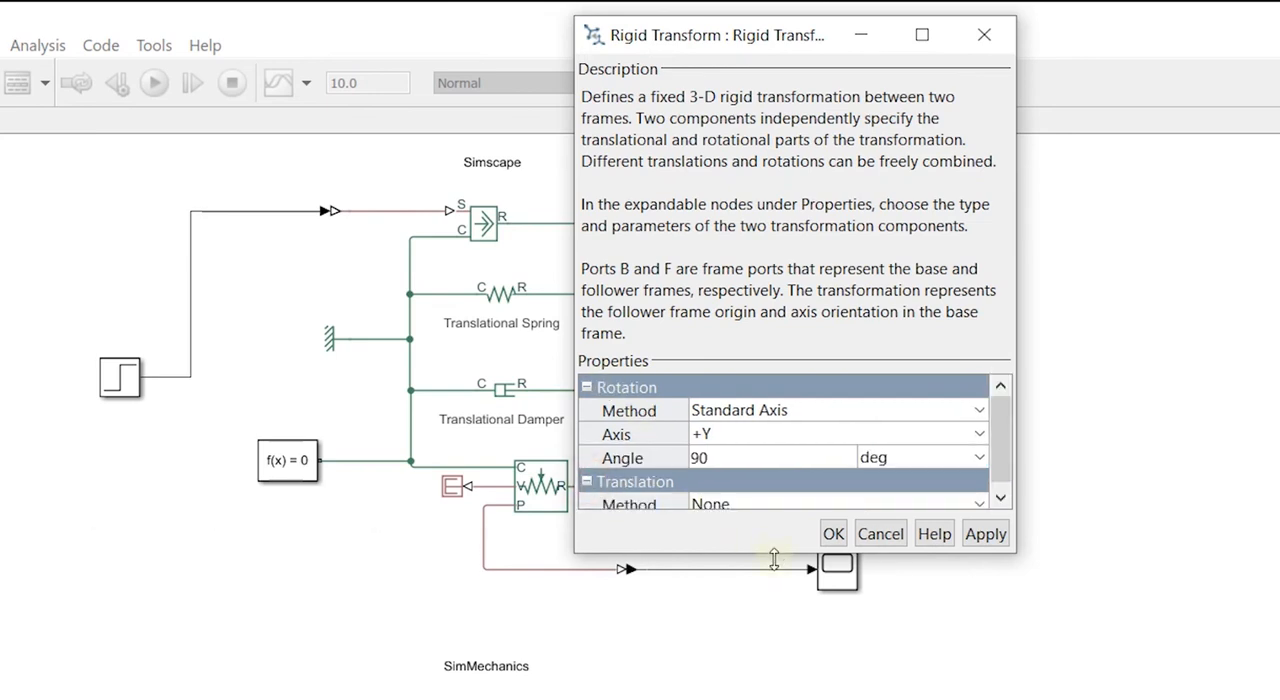
drag(773, 558, 795, 618)
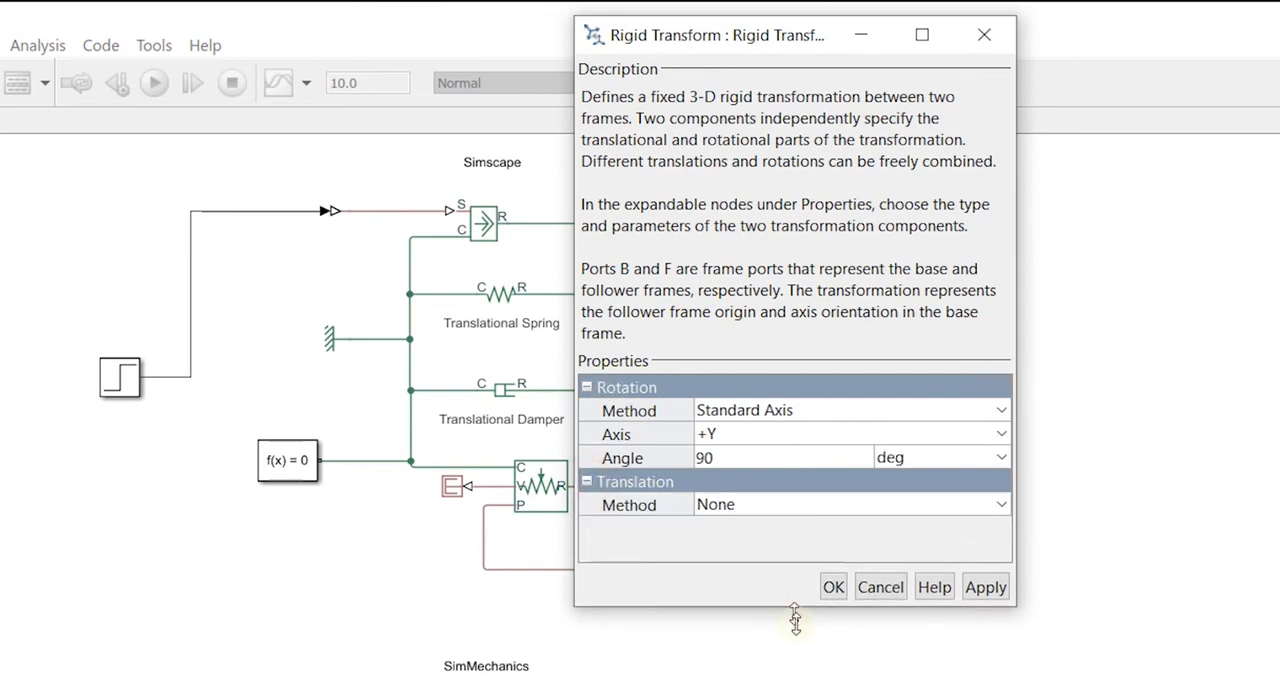
click(738, 506)
click(755, 555)
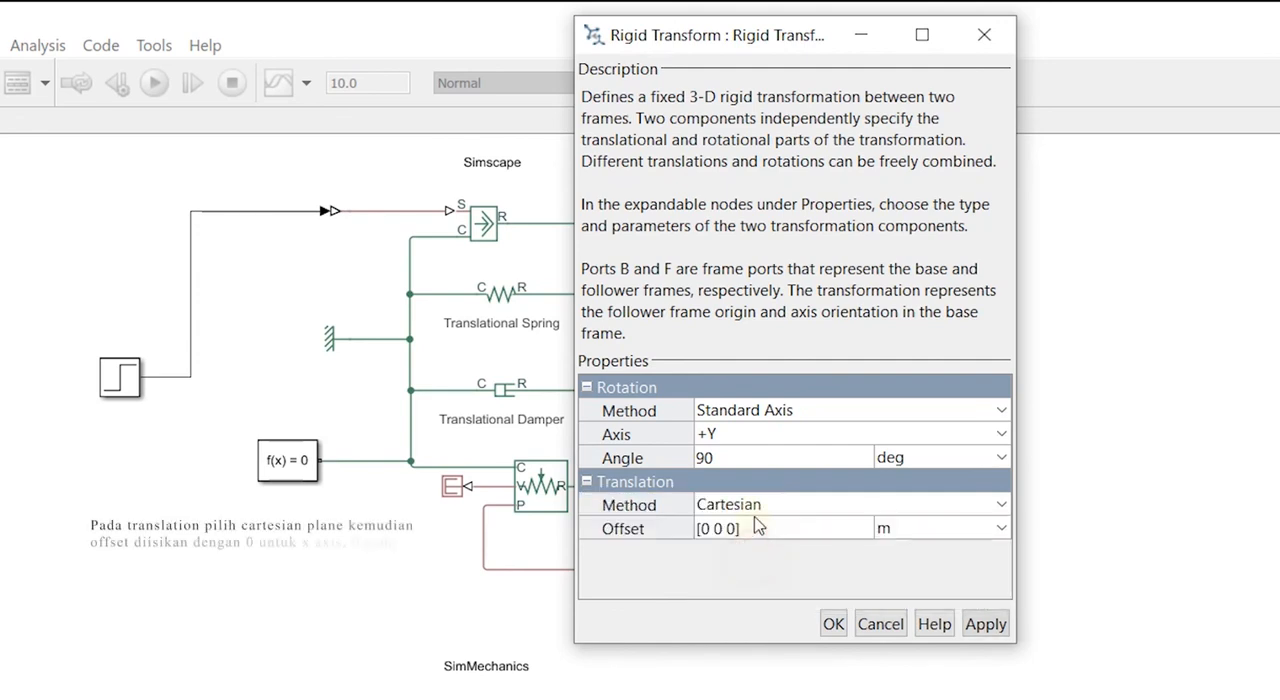
click(718, 528)
click(698, 528)
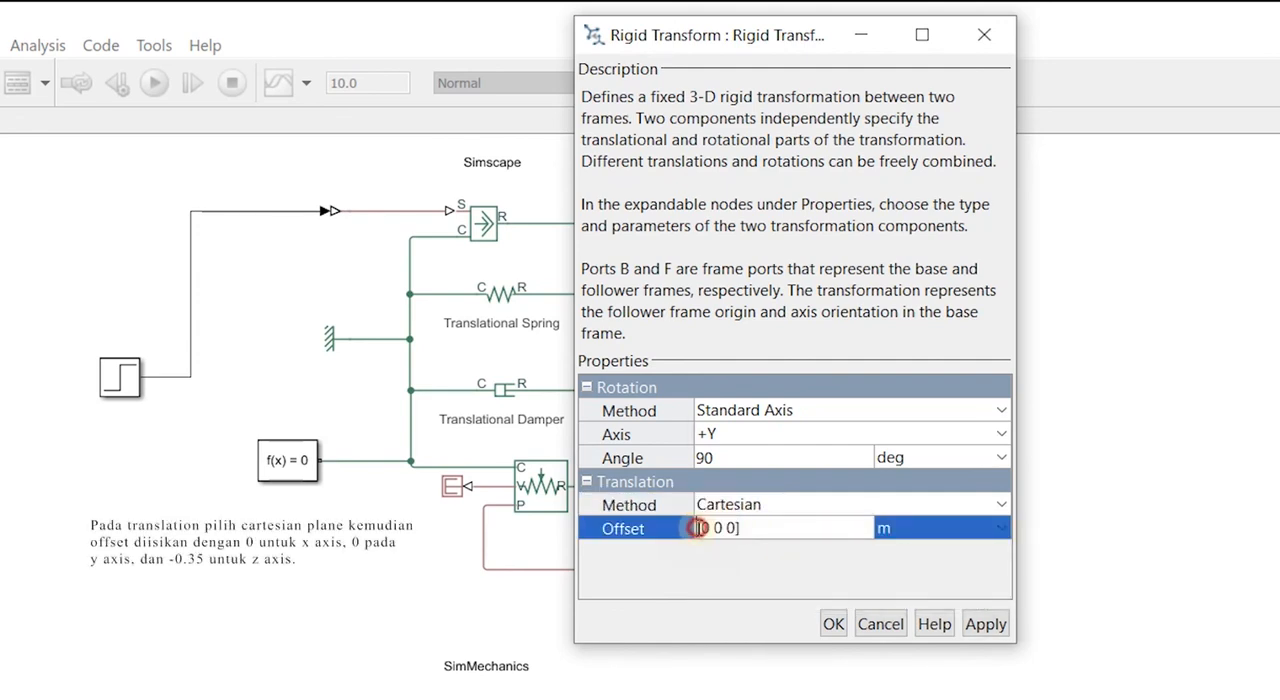
click(708, 528)
click(723, 528)
click(736, 529)
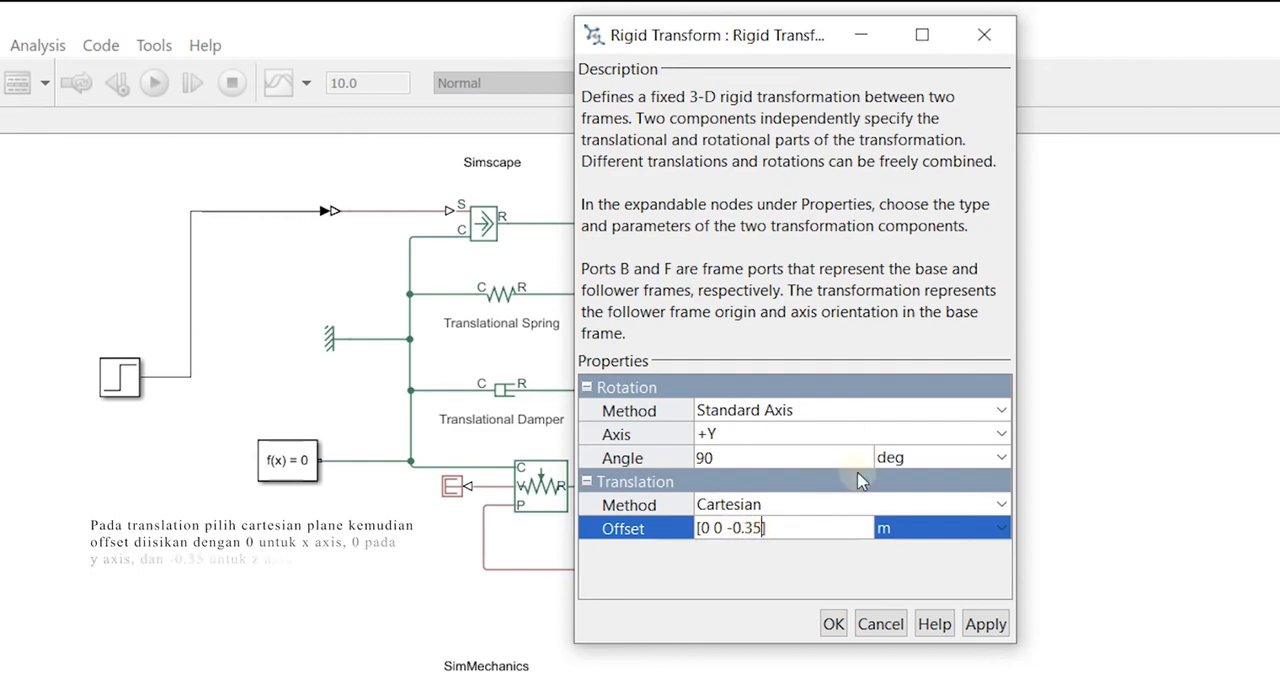
click(833, 624)
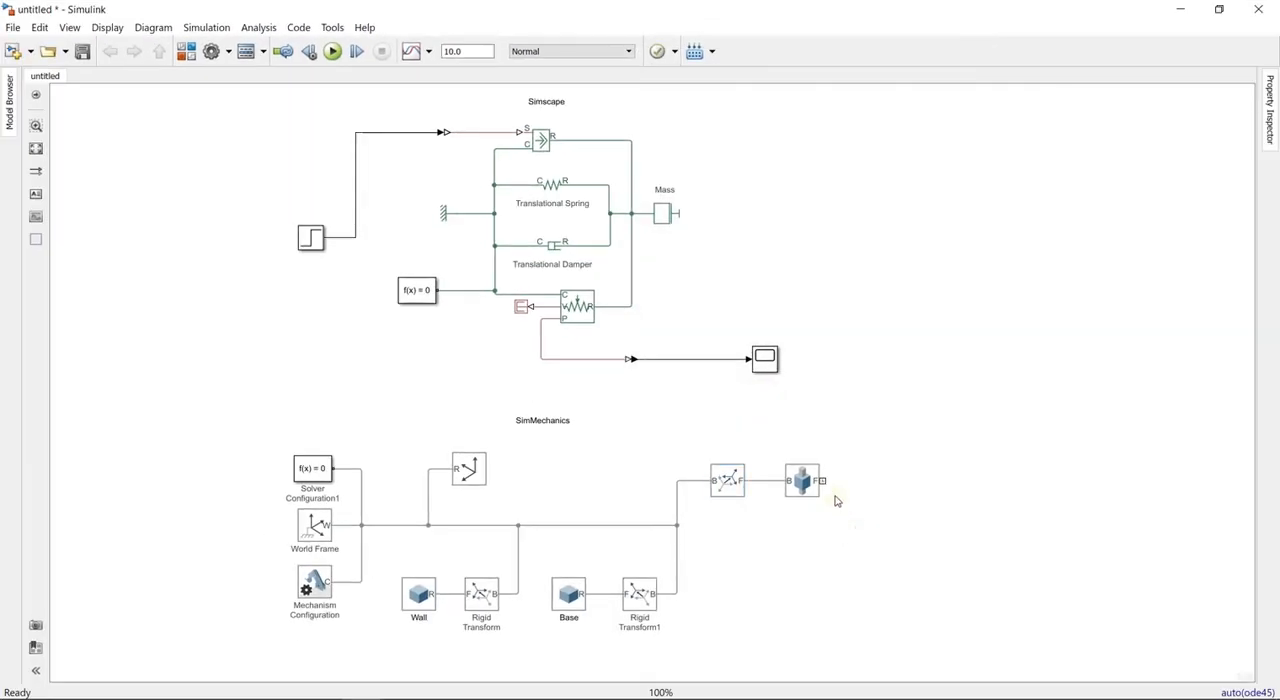
- Add a fourth Rigid Transform block beside the Prismatic Joint, aligned with its F port
double_click(950, 480)
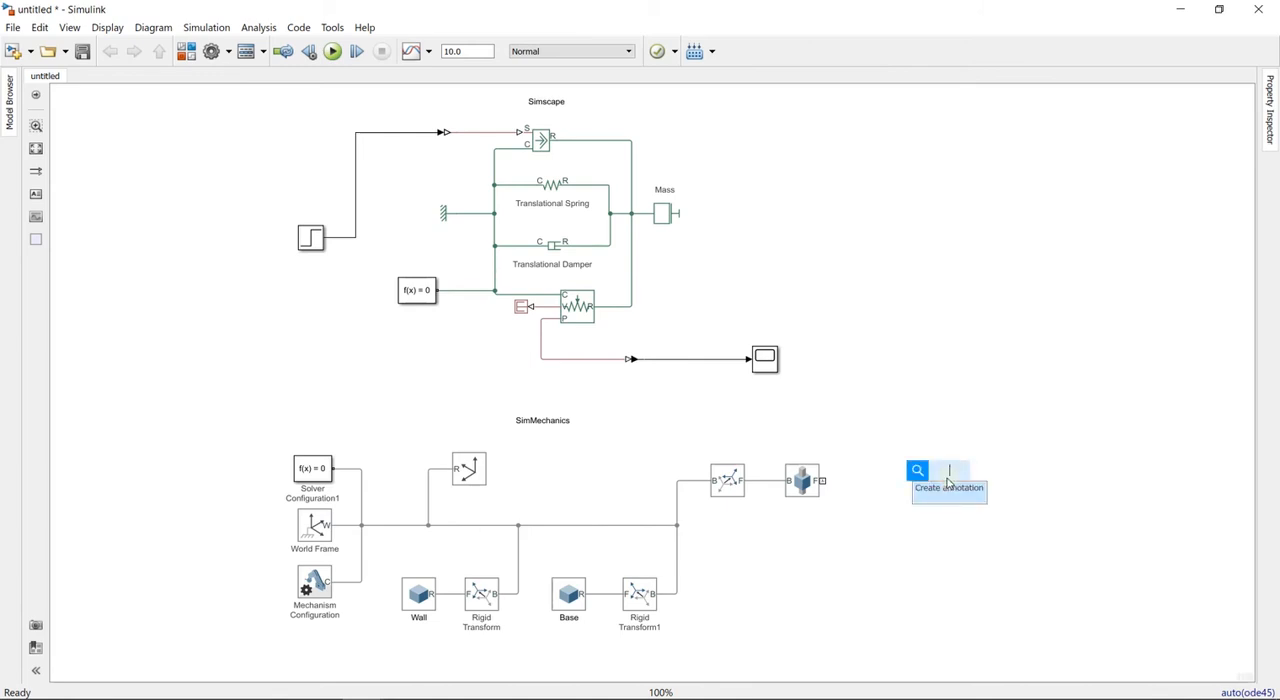
text(rigi)
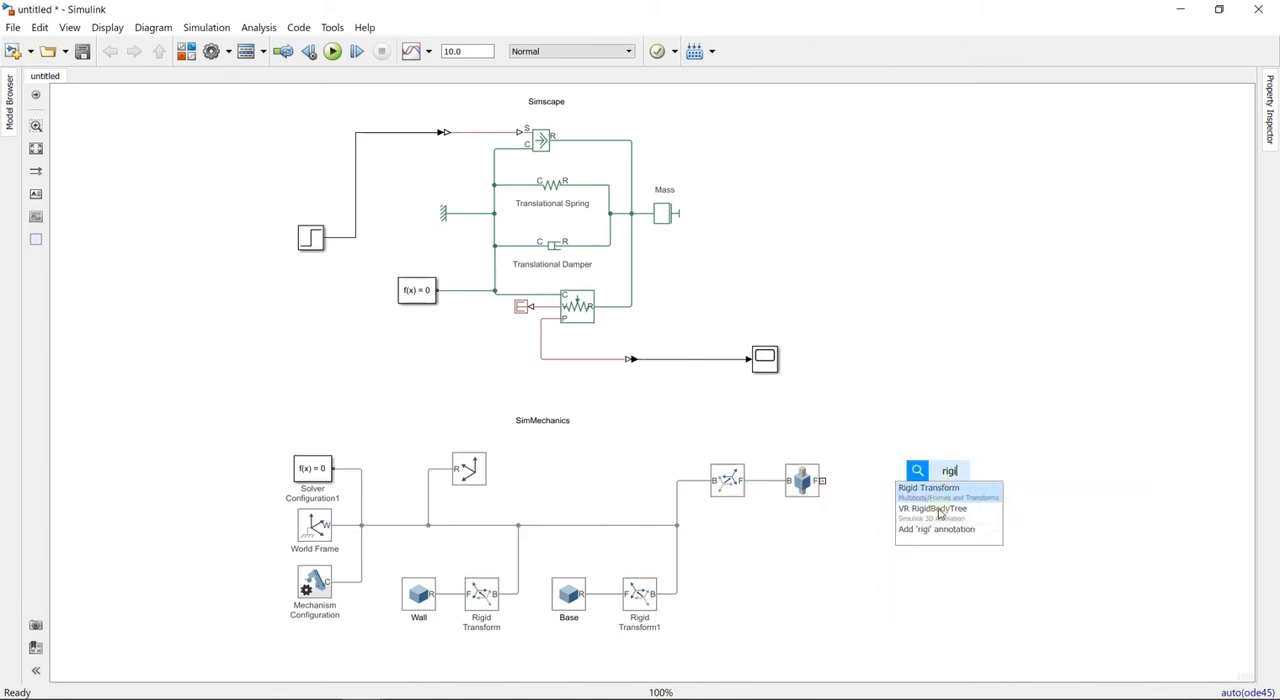
click(935, 489)
drag(950, 477, 879, 480)
- Add a third Solid block below the Prismatic Joint and name it Mass
double_click(817, 598)
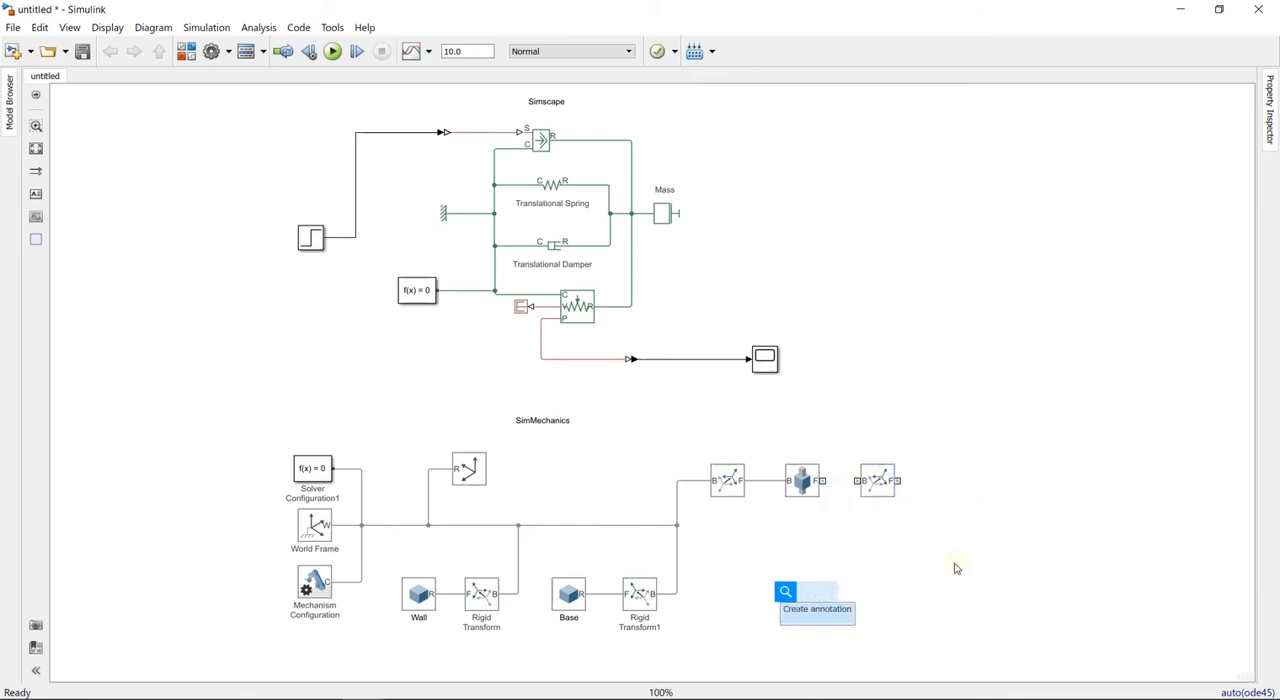
text(solid)
click(826, 432)
drag(814, 603, 789, 617)
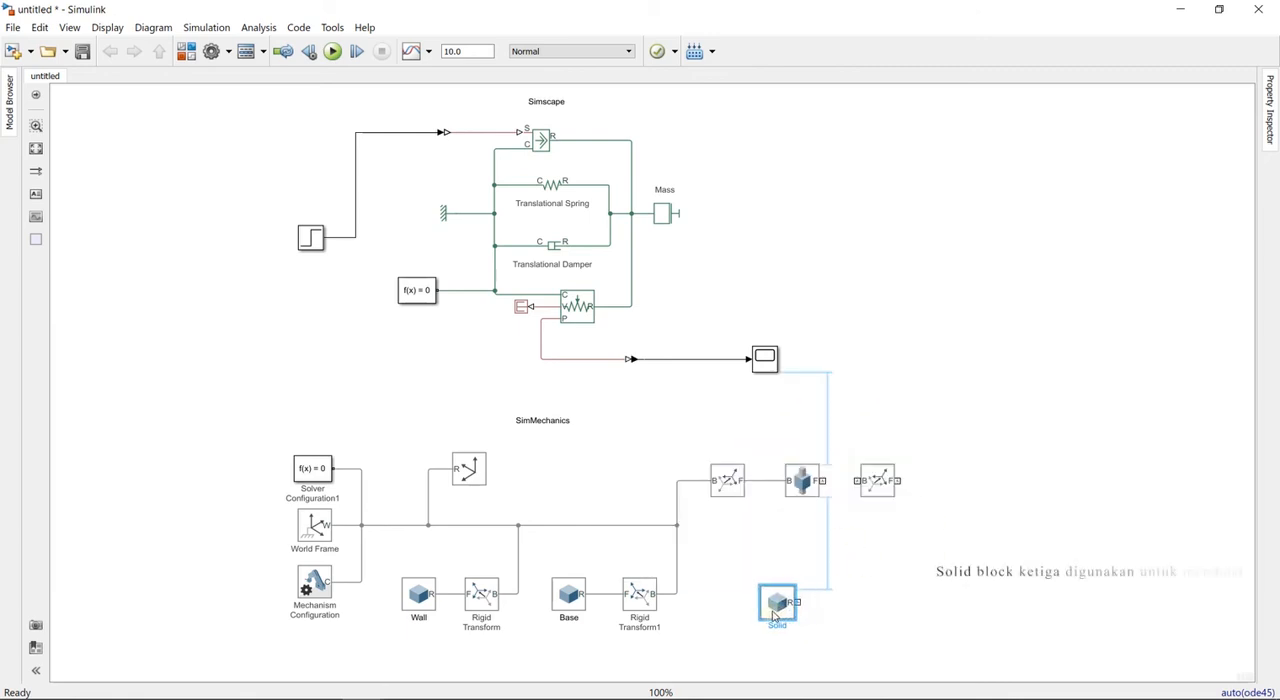
text(Mass)
click(833, 631)
click(640, 374)
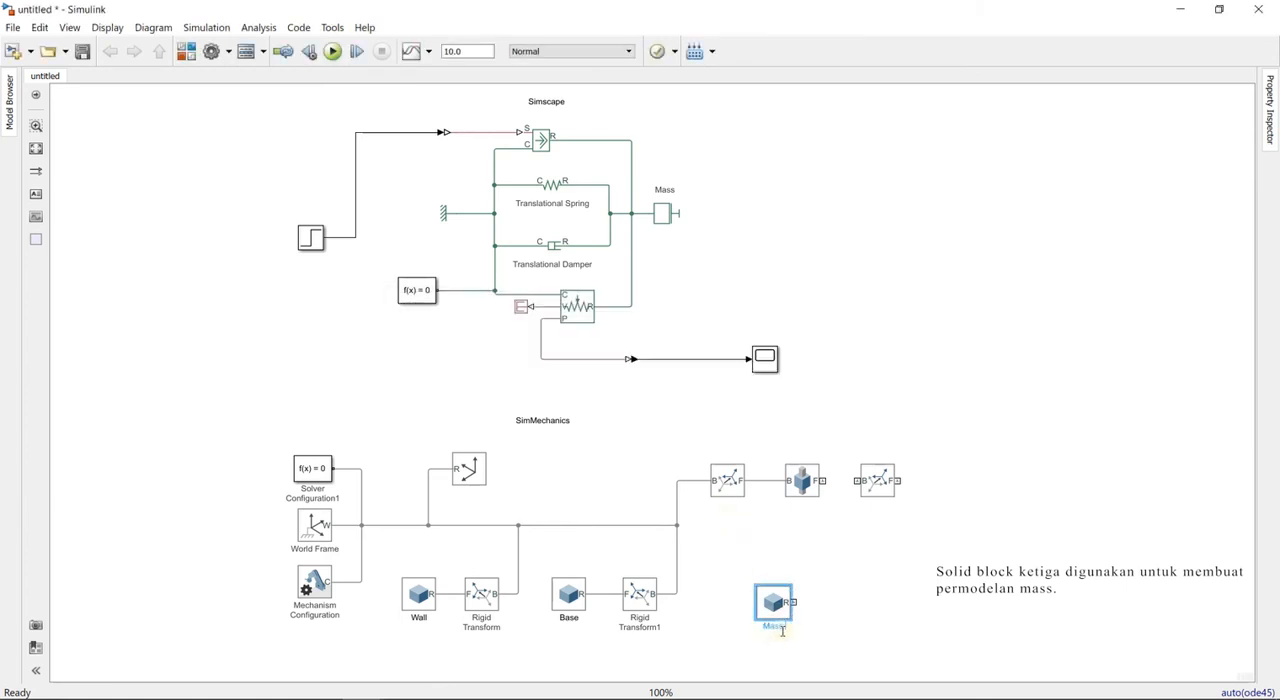
click(823, 626)
- Connect the Mass solid to the fourth Rigid Transform's F port and the Prismatic Joint's F port to its B port
drag(795, 602, 903, 481)
drag(820, 481, 876, 488)
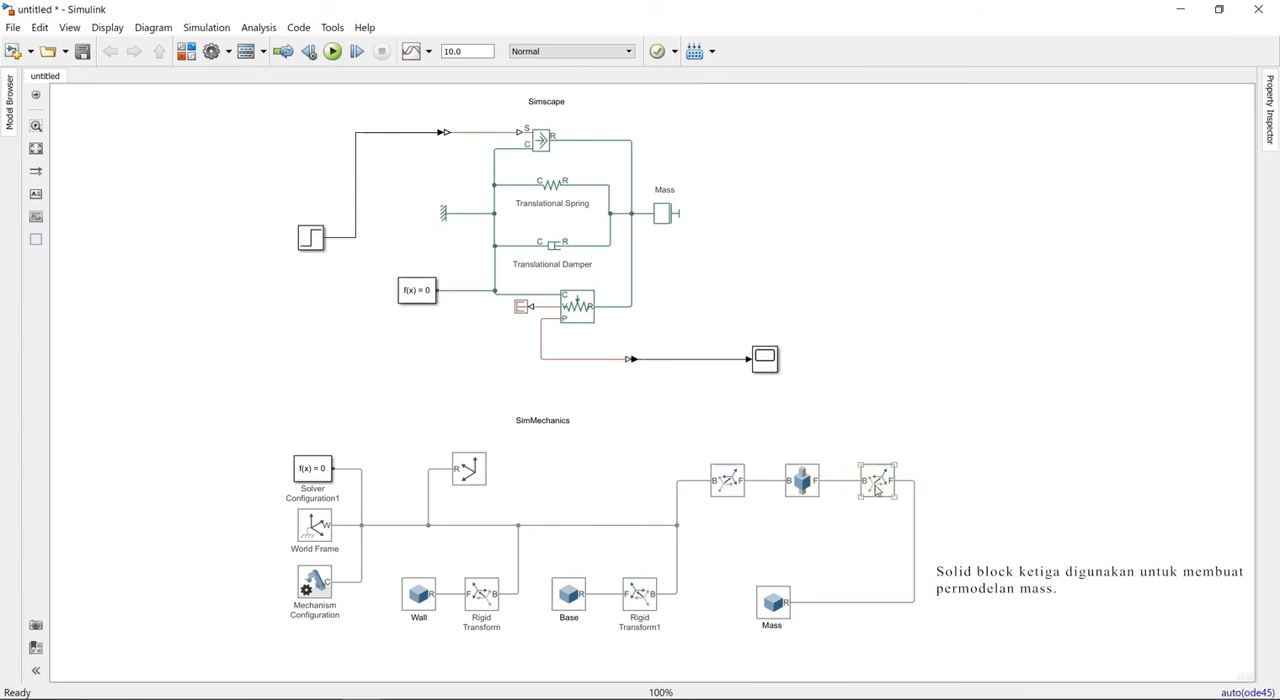
double_click(876, 484)
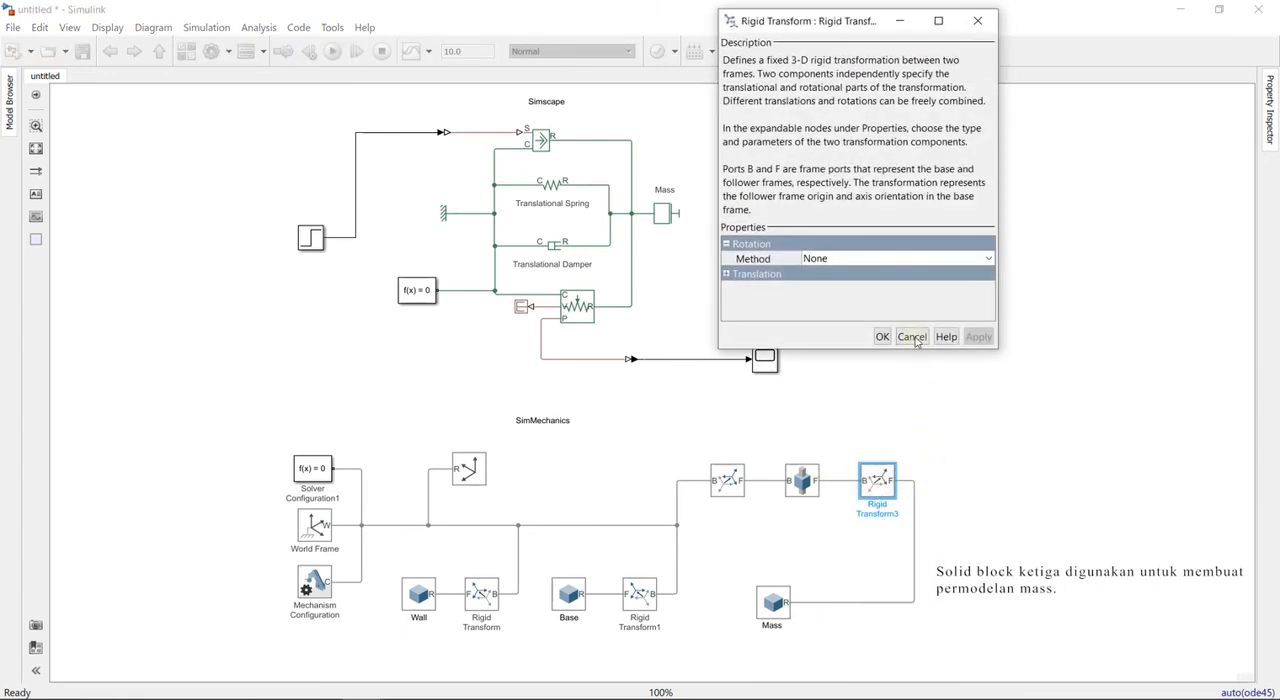
click(912, 337)
- Edit the Mass solid's brick dimensions in metres, entering 0.1 as the first value
double_click(772, 601)
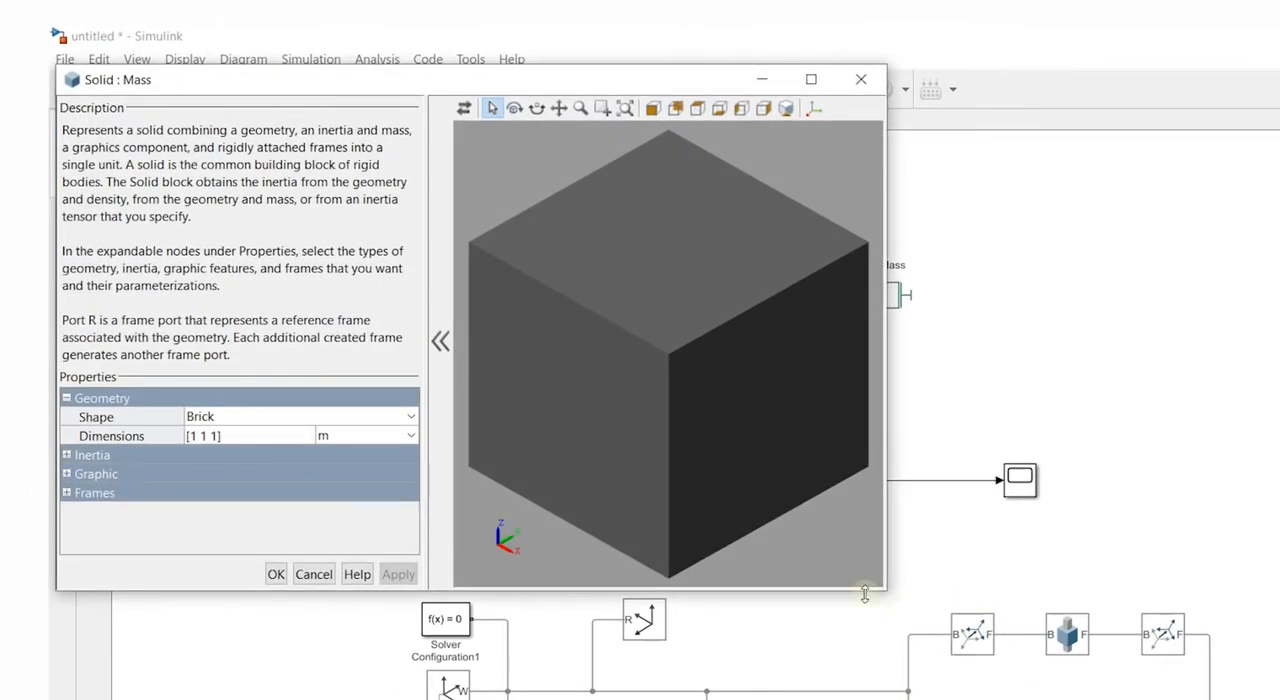
click(238, 417)
click(238, 417)
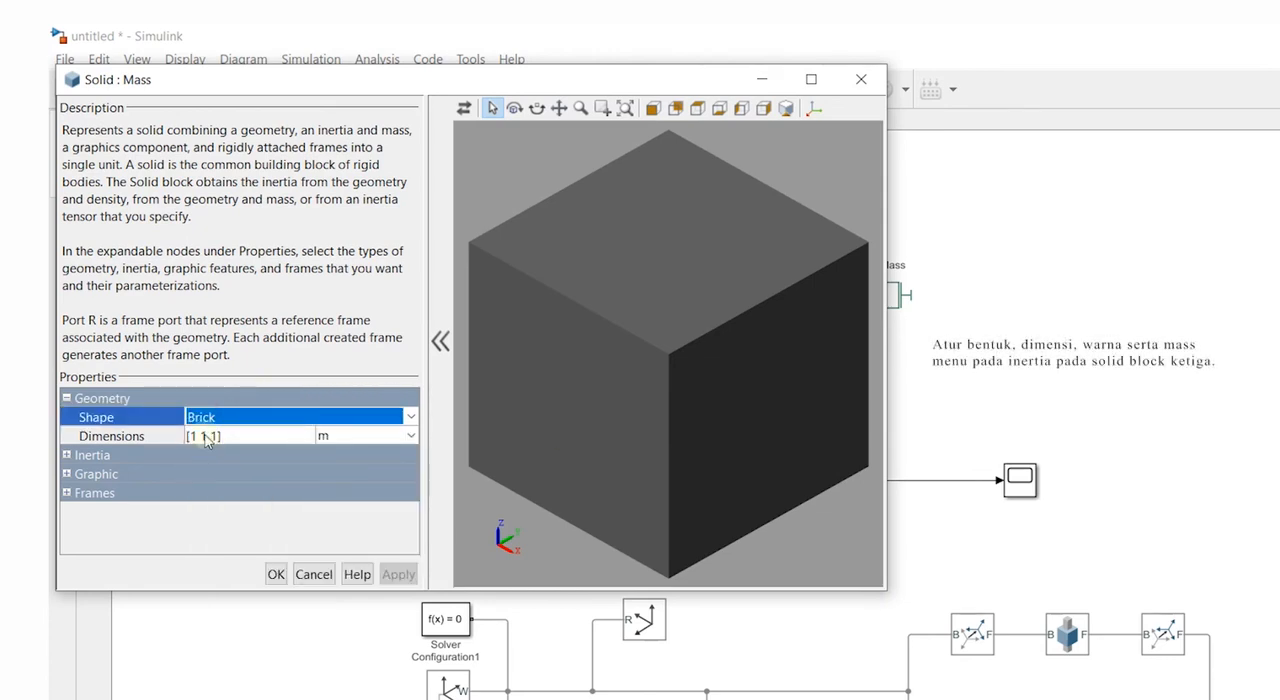
click(205, 440)
click(193, 436)
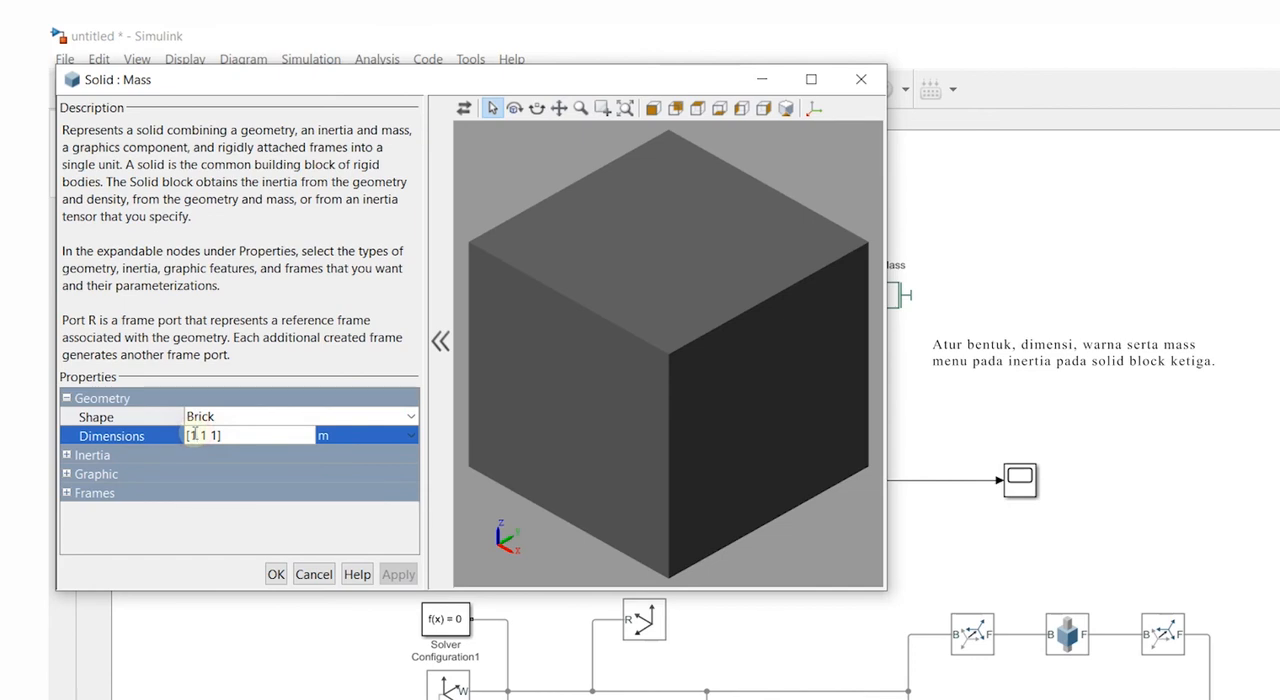
key(BackSpace)
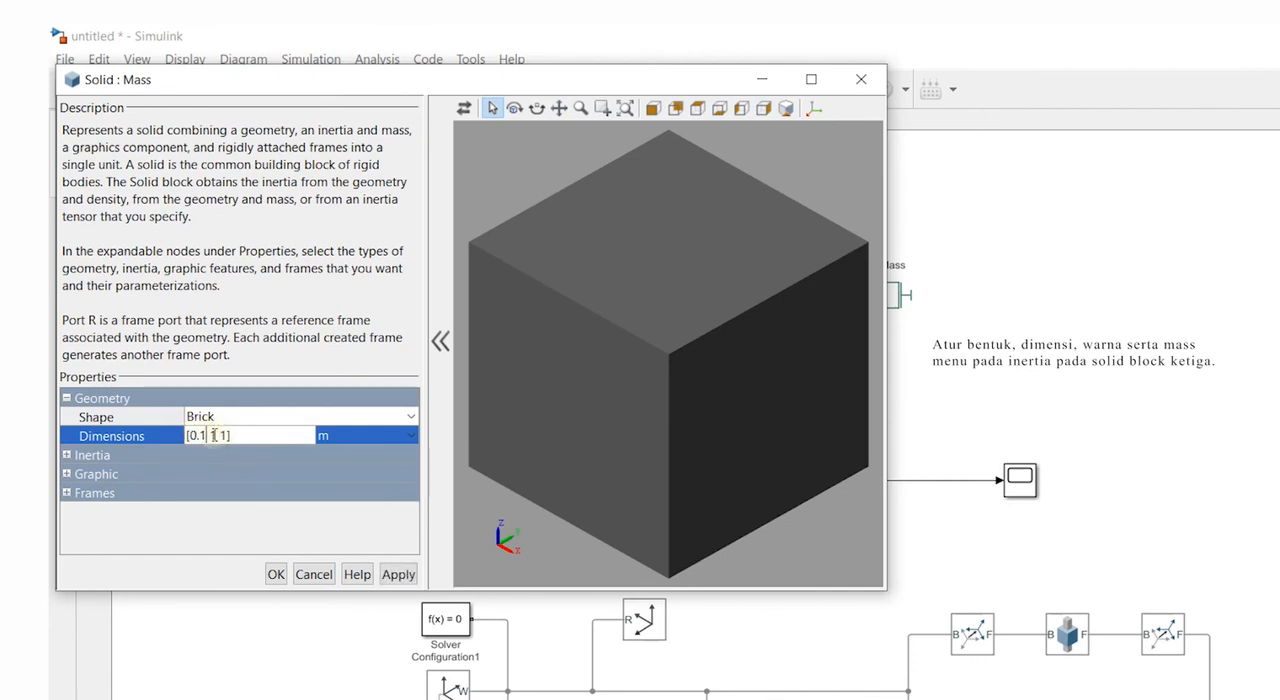
click(220, 438)
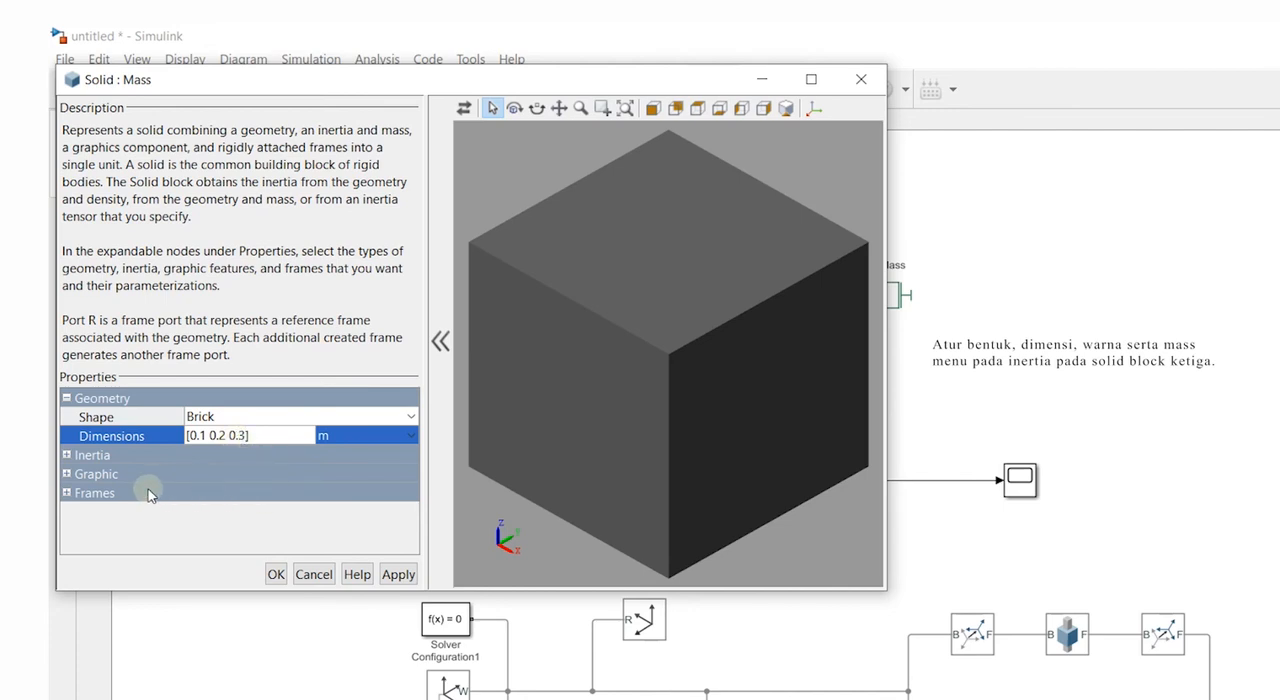
- Apply brick dimensions of [0.1 0.2 0.3] m to the Mass solid and set its density to m in kg/m^3
click(398, 574)
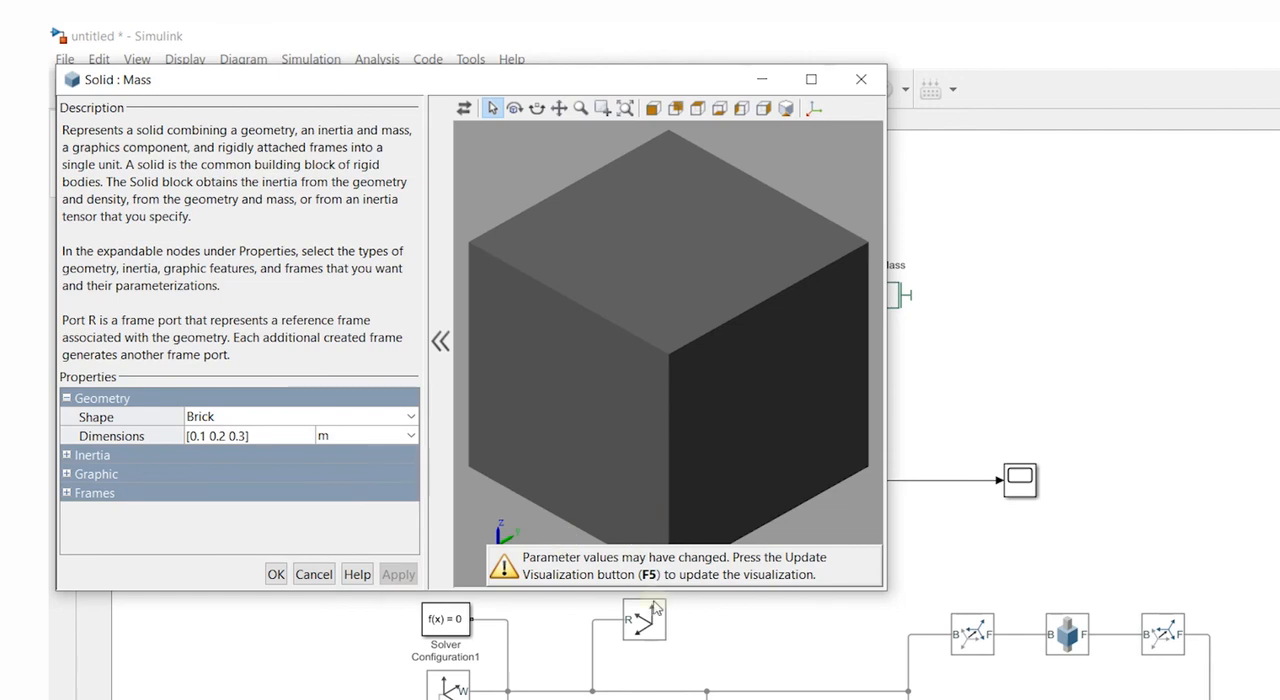
key(F5)
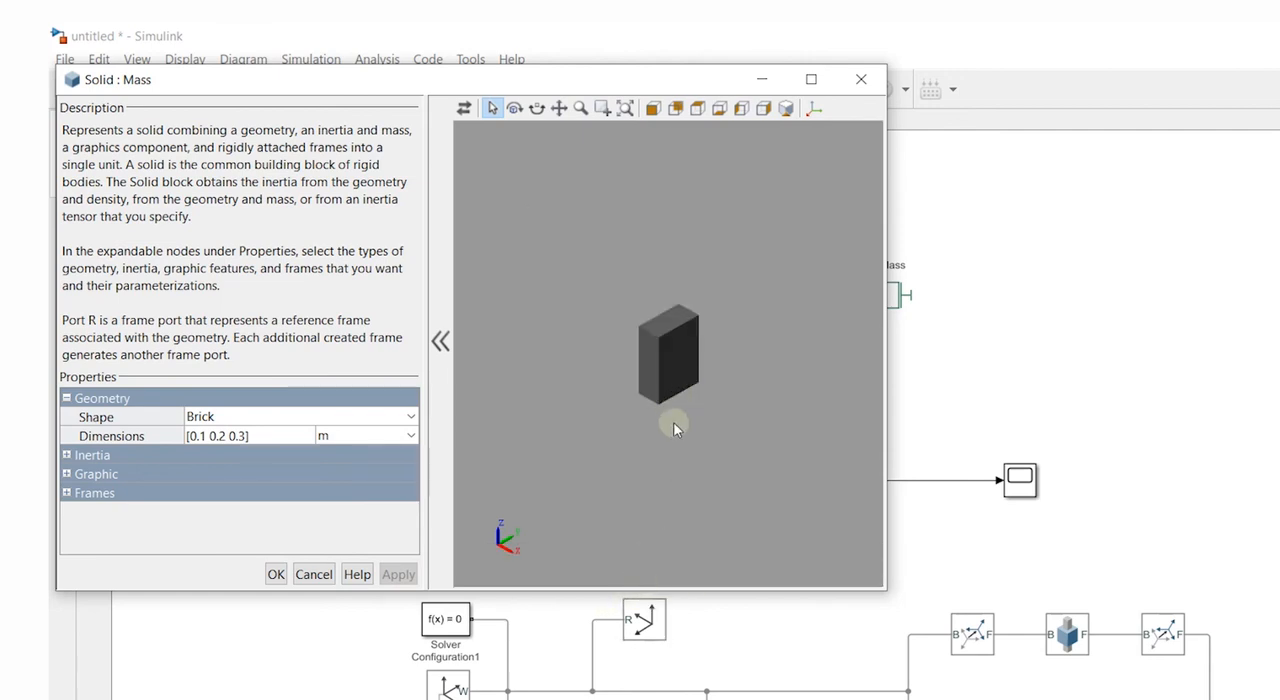
click(66, 455)
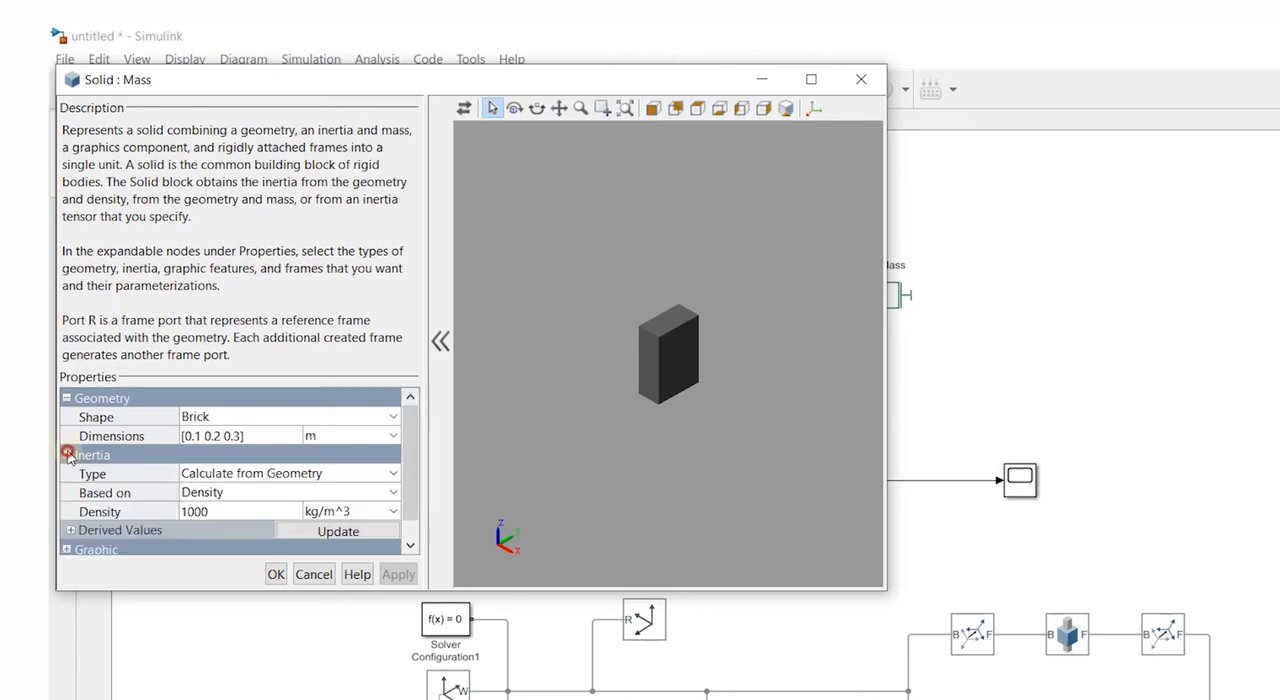
click(218, 513)
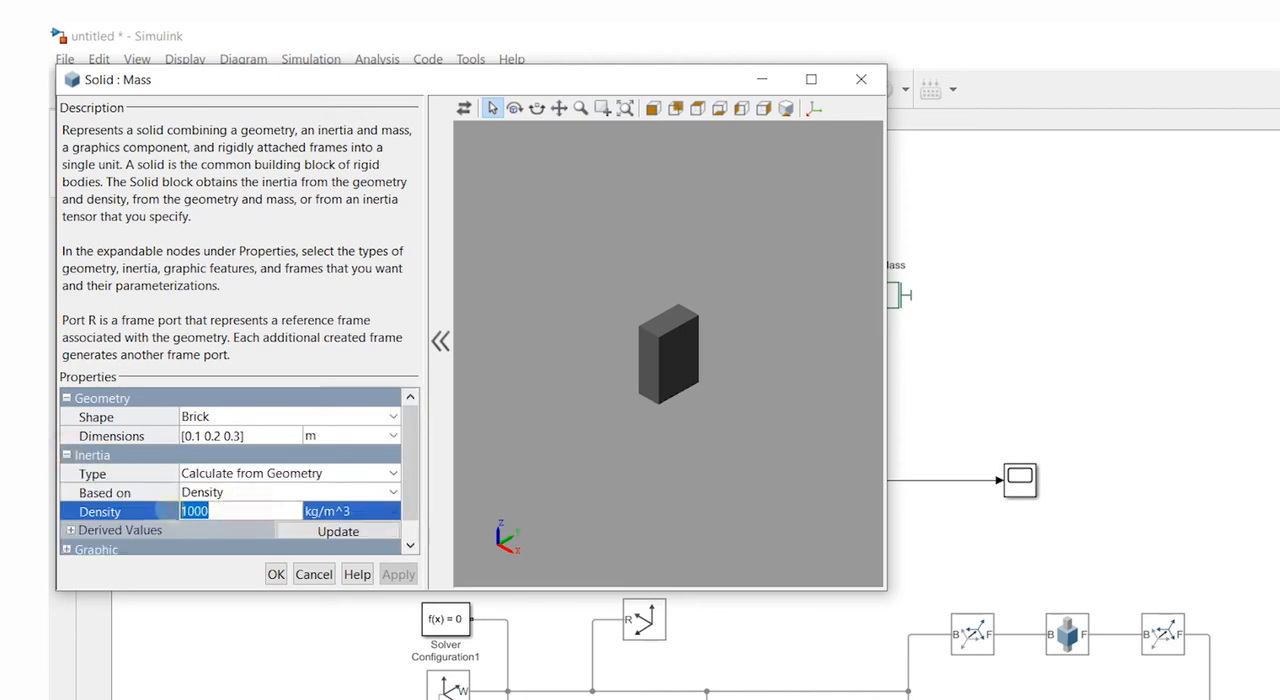
text(m)
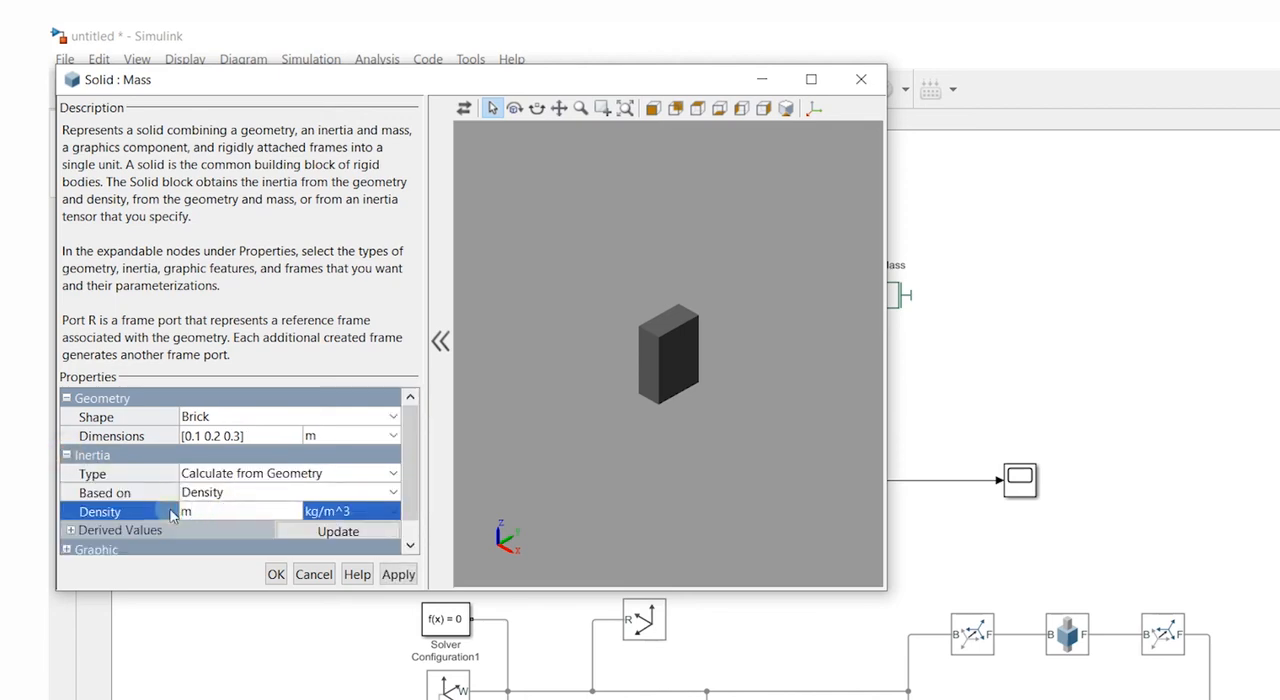
scroll(165, 505, down, 1)
click(398, 574)
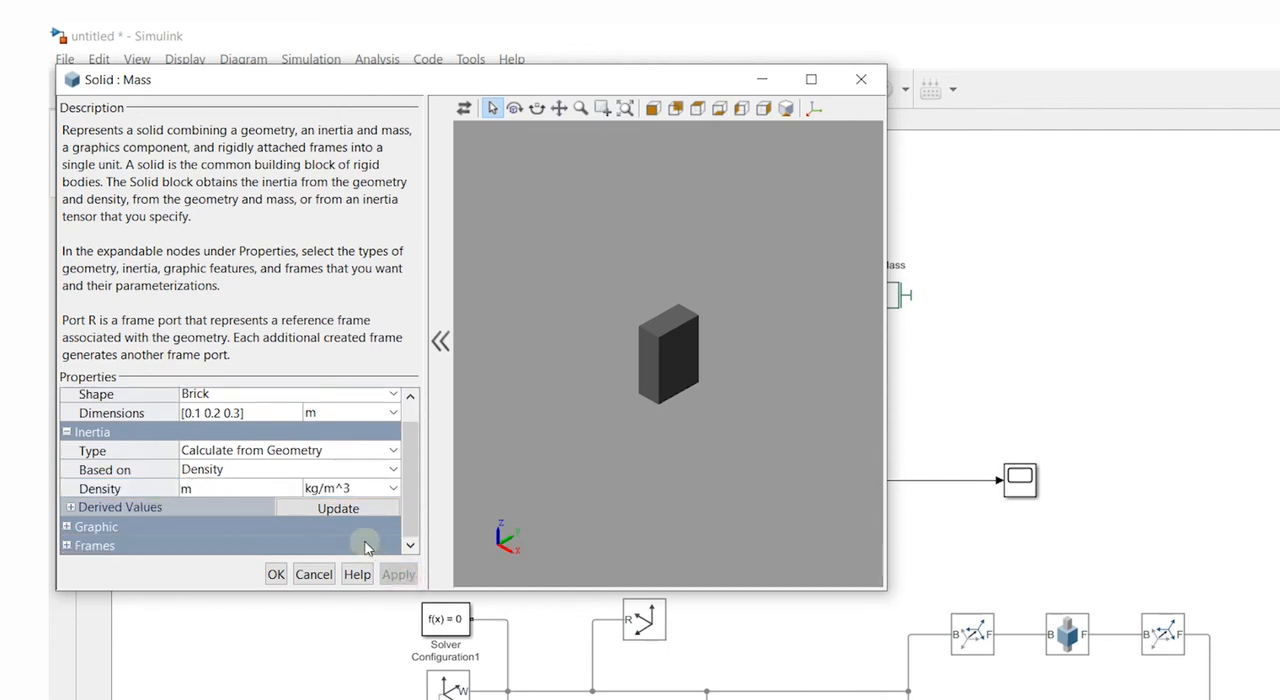
- Keep the Mass solid's graphic type as From Geometry, set its color to red [1.0 0.0 0.0] and accept the block settings
click(66, 527)
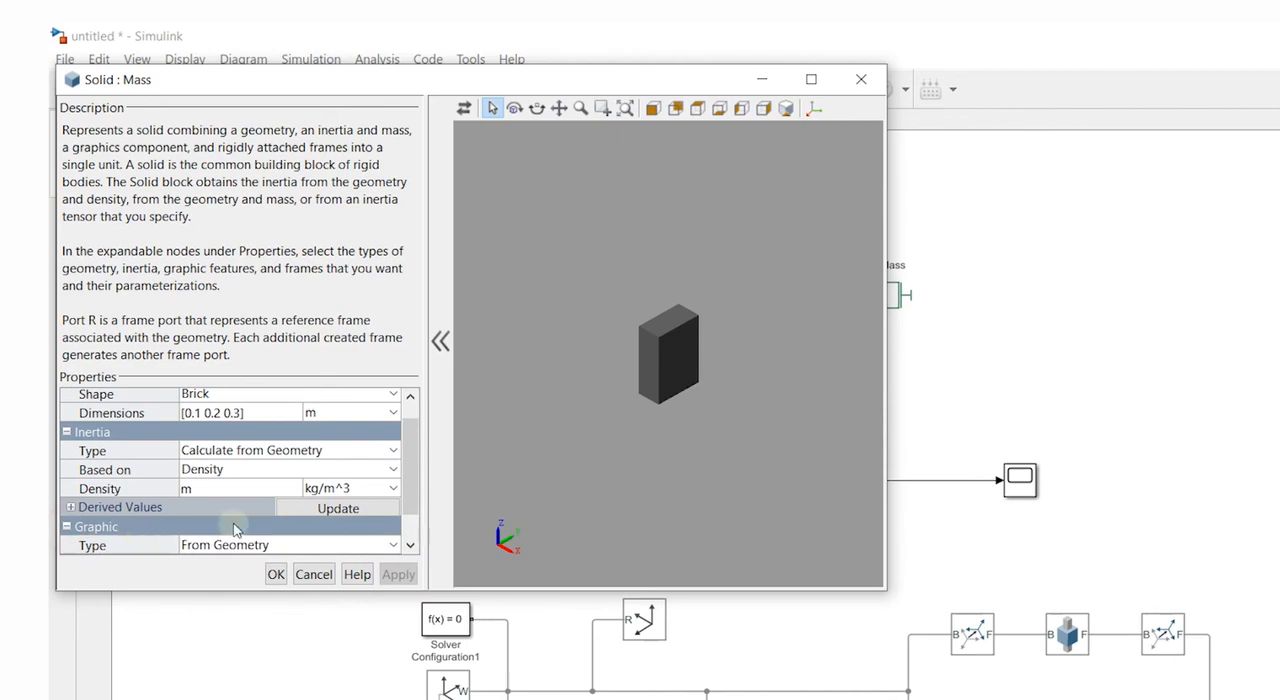
drag(410, 502, 412, 538)
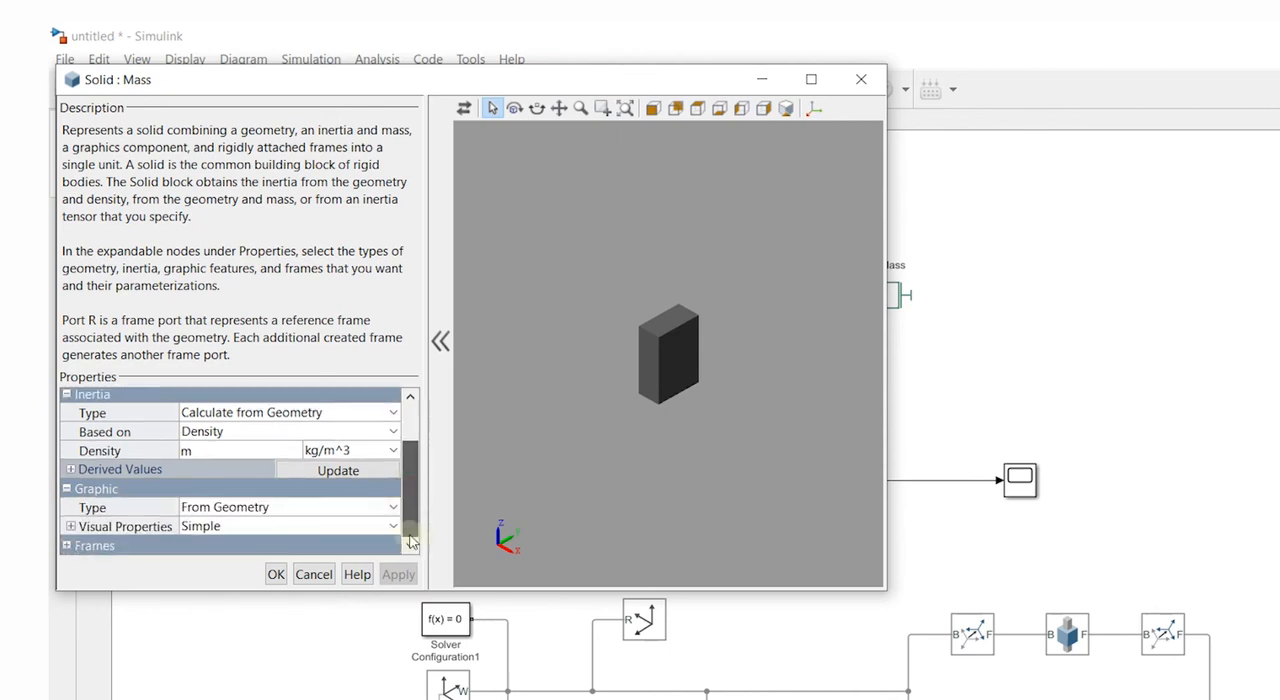
click(338, 507)
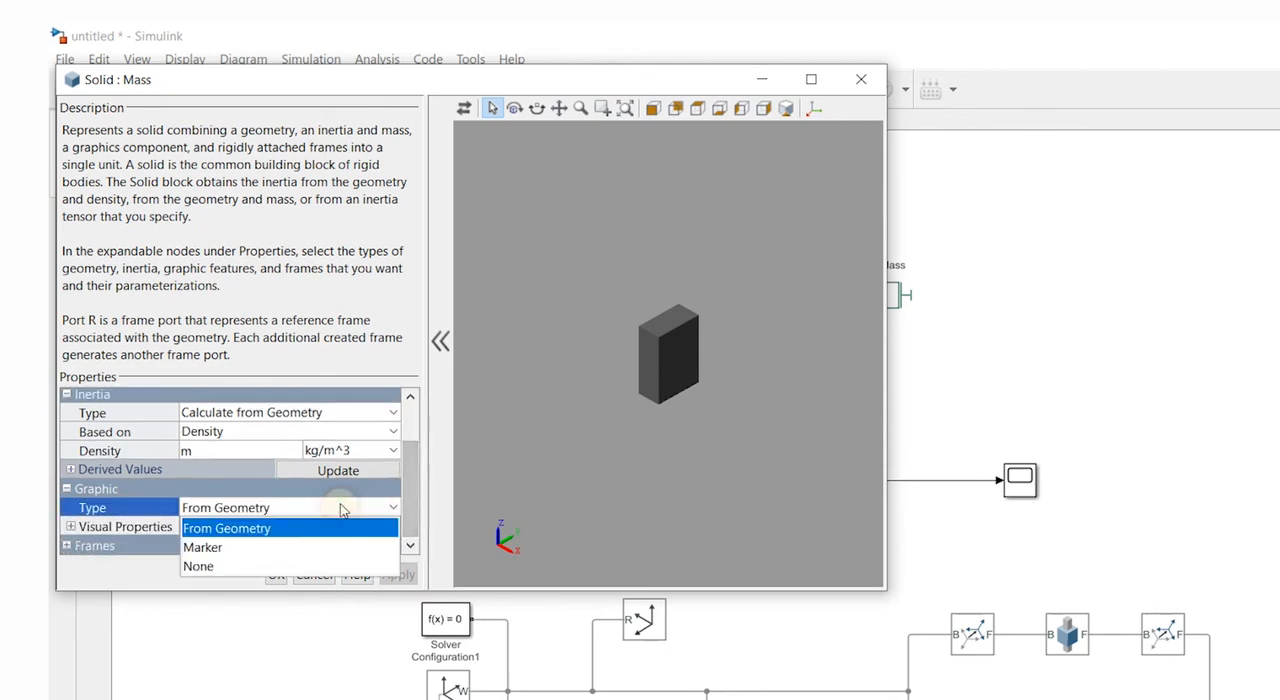
click(298, 528)
click(66, 527)
click(67, 527)
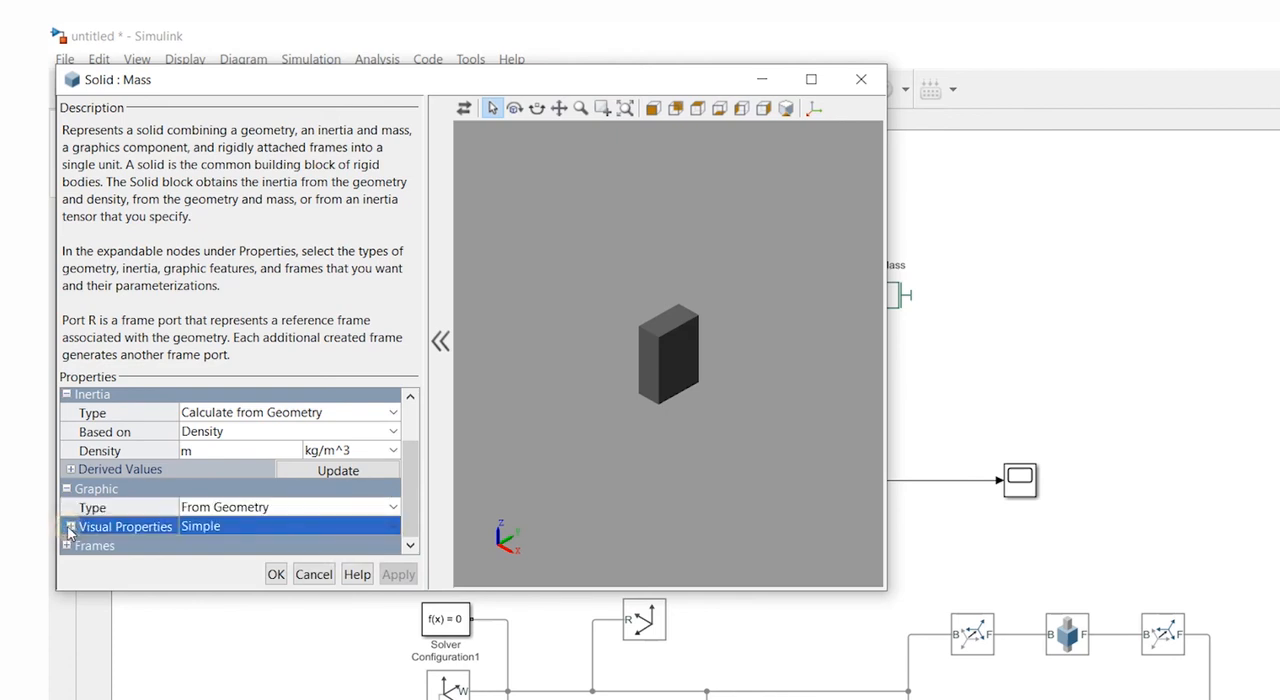
scroll(305, 522, down, 1)
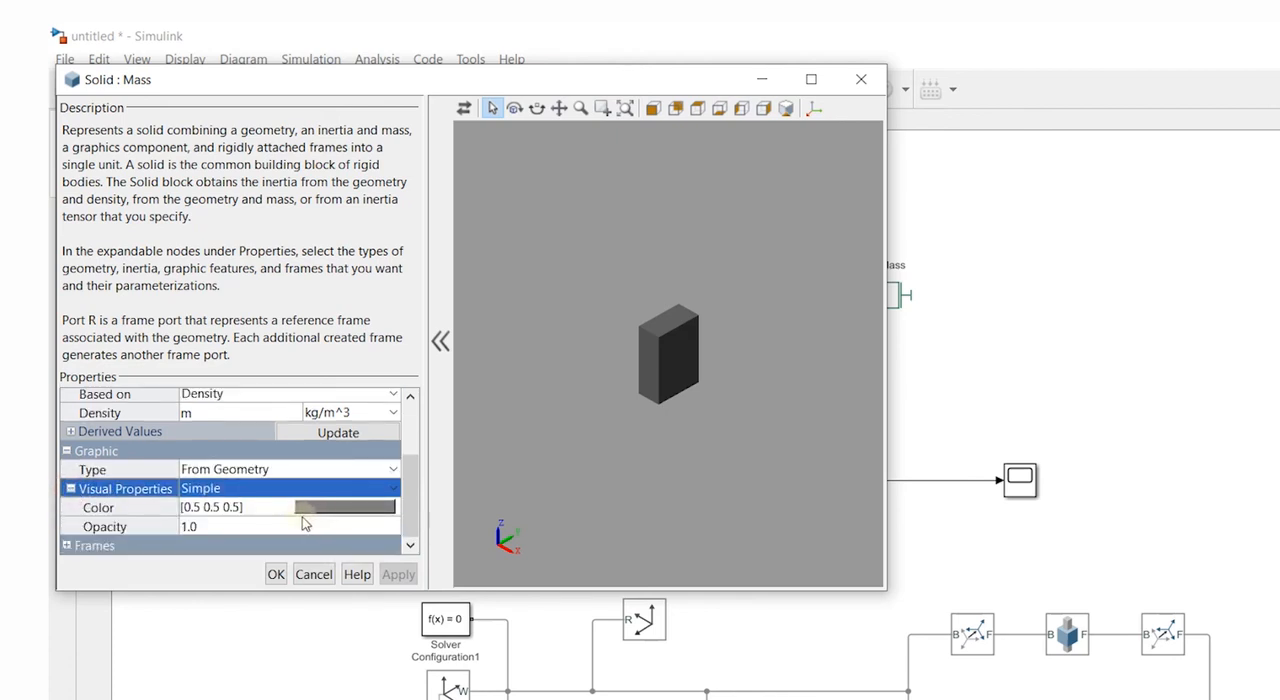
click(216, 510)
click(312, 507)
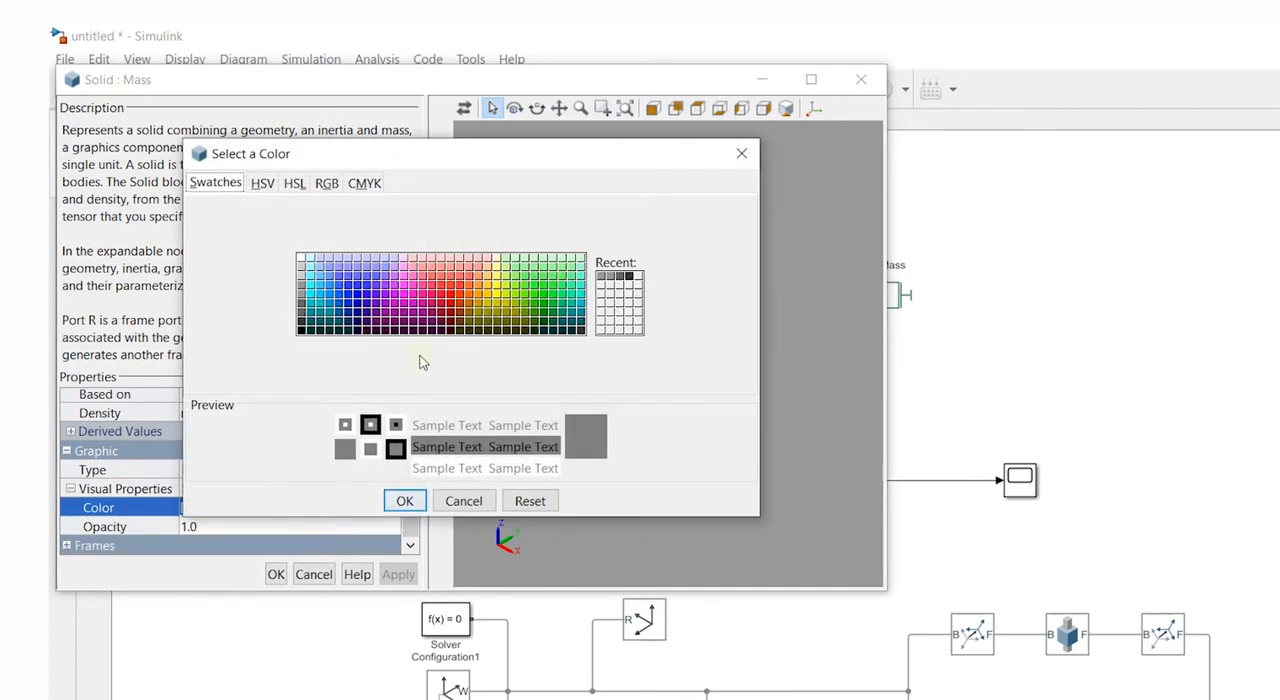
click(450, 294)
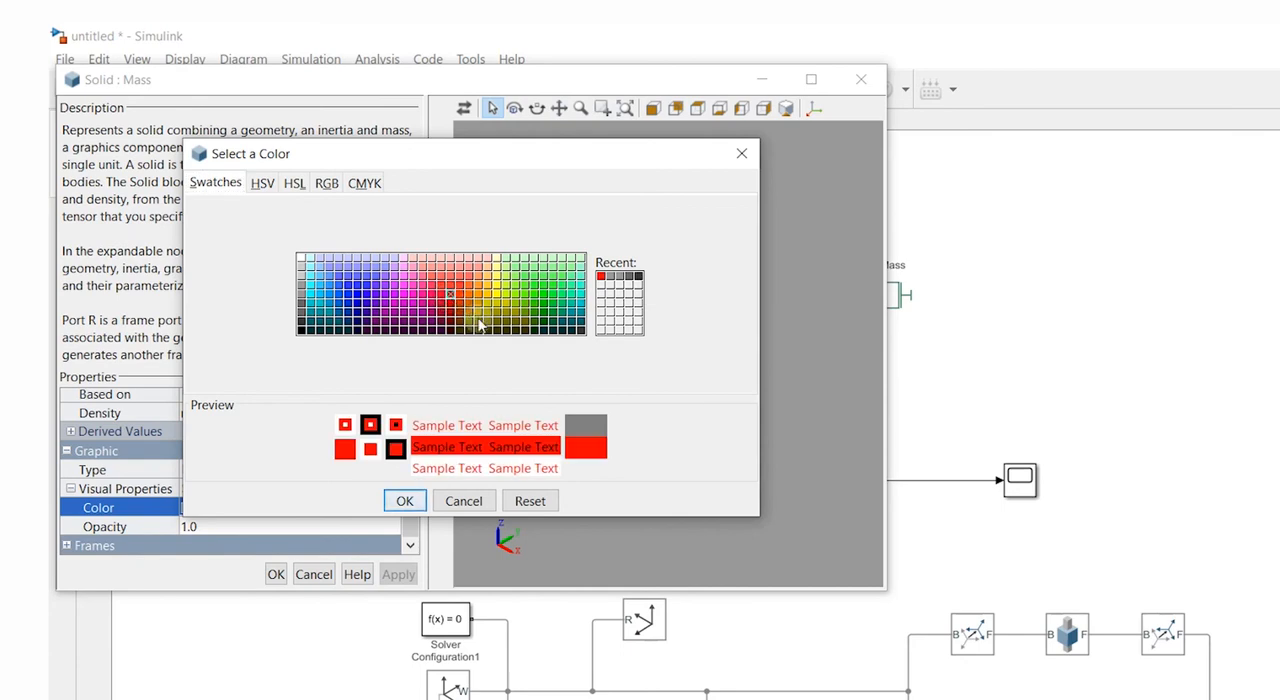
click(404, 500)
key(F5)
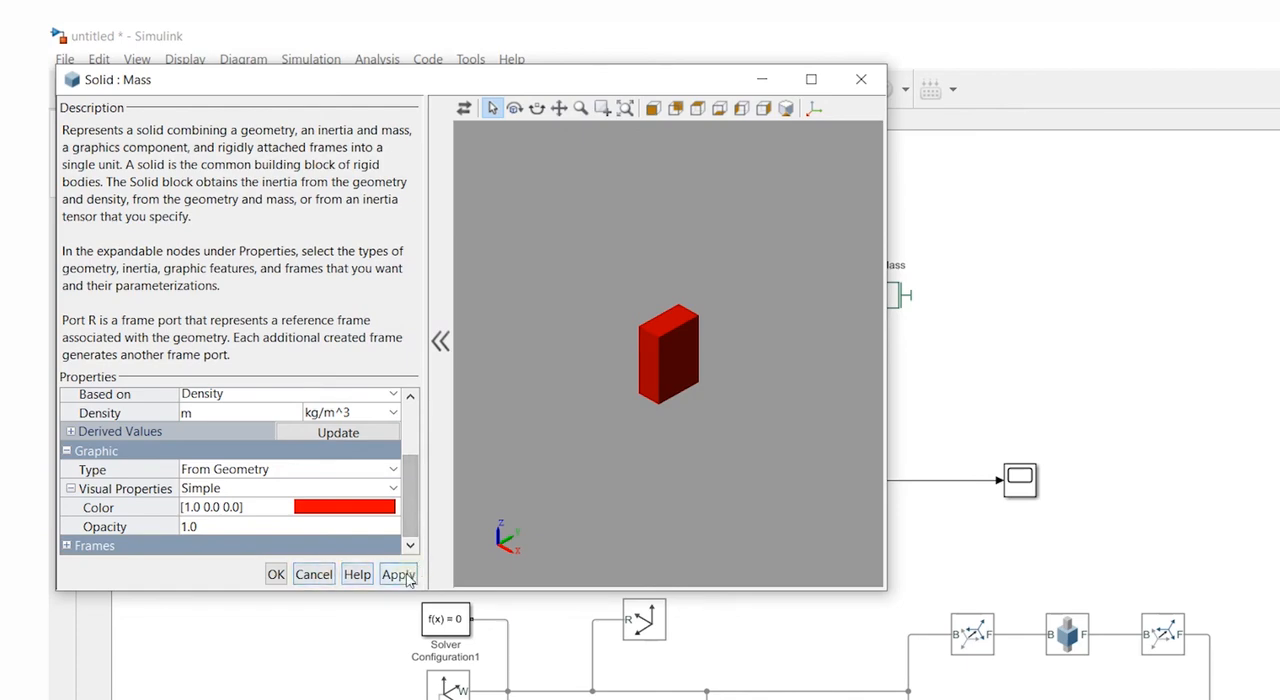
click(276, 574)
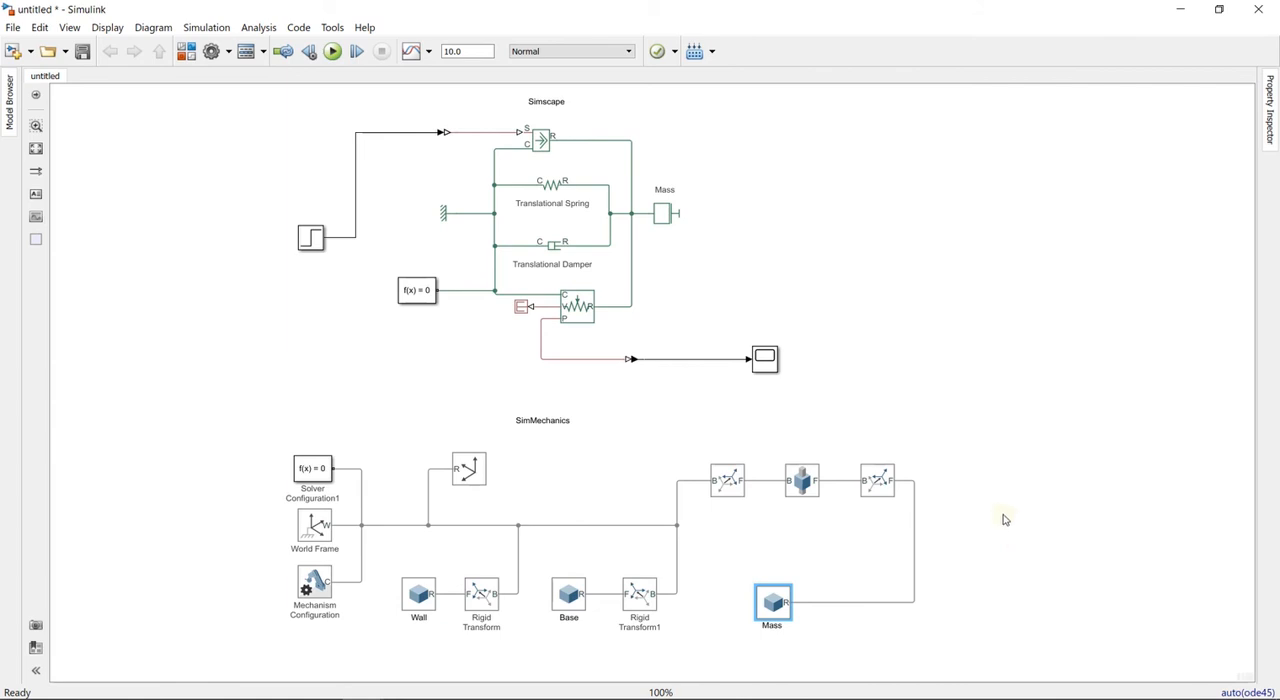
- Give the Rigid Transform between the Prismatic Joint and the Mass solid a Cartesian translation of [0 0 0.5] m
double_click(888, 486)
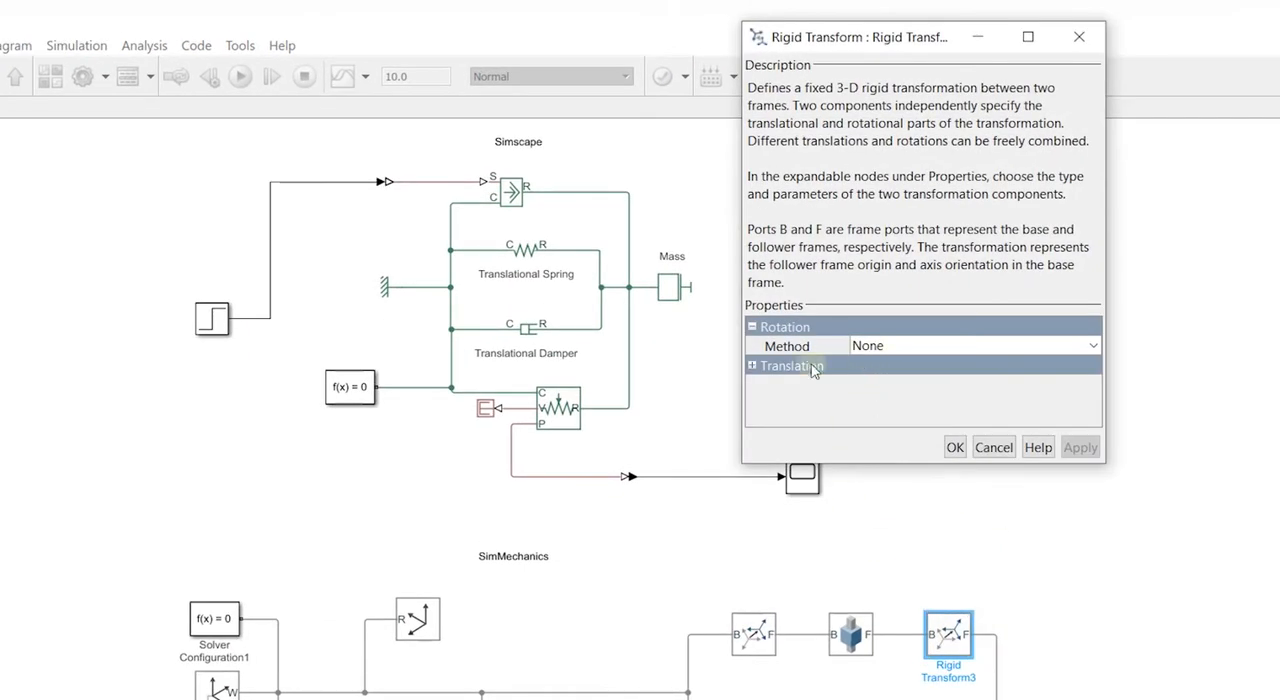
click(752, 367)
click(923, 388)
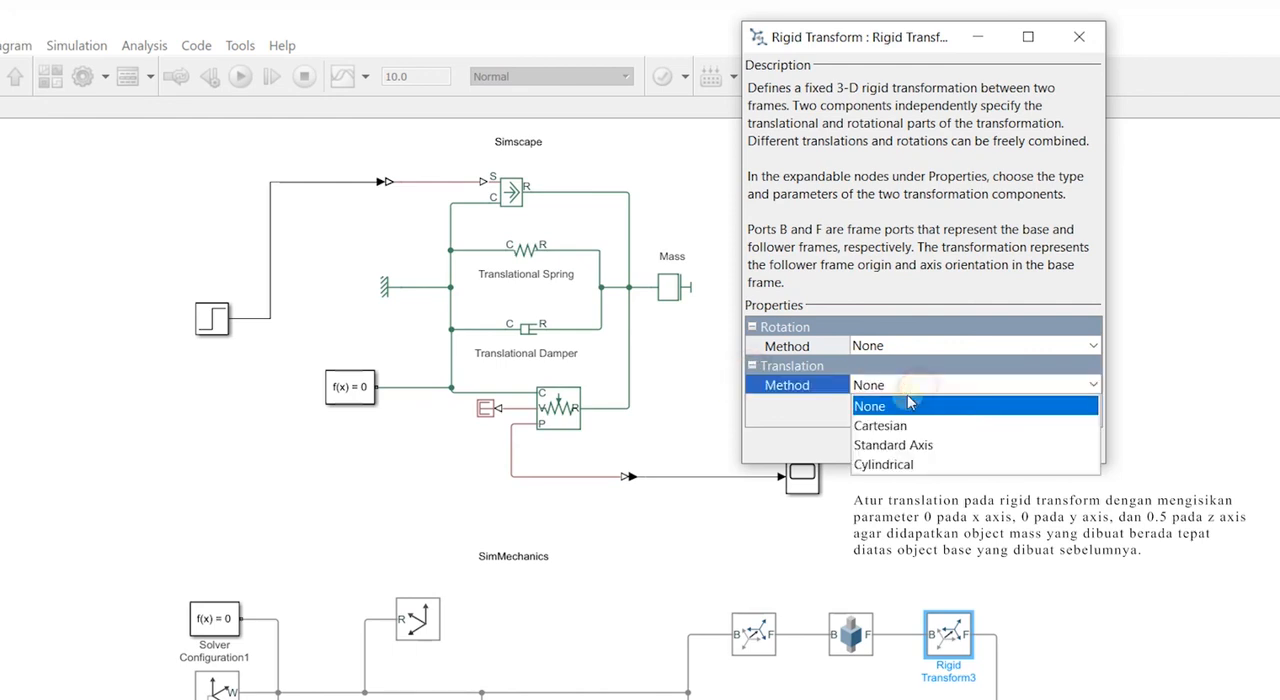
click(893, 428)
click(860, 404)
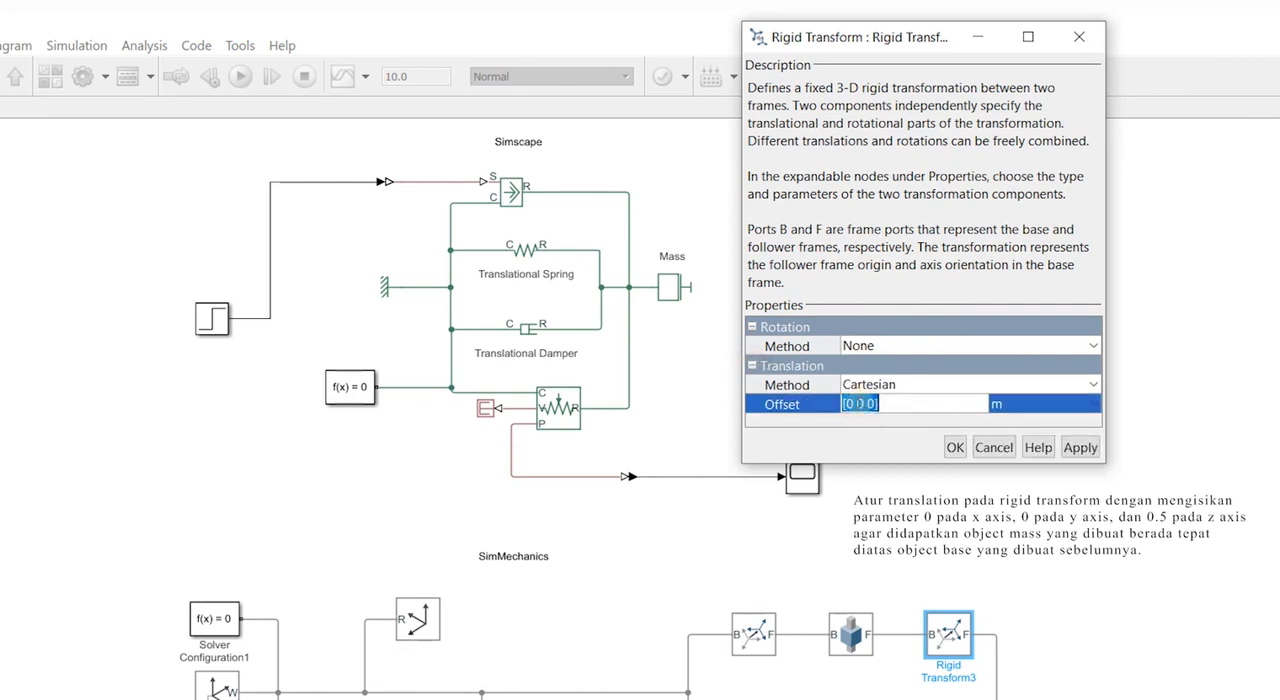
click(875, 403)
text(.5)
click(957, 450)
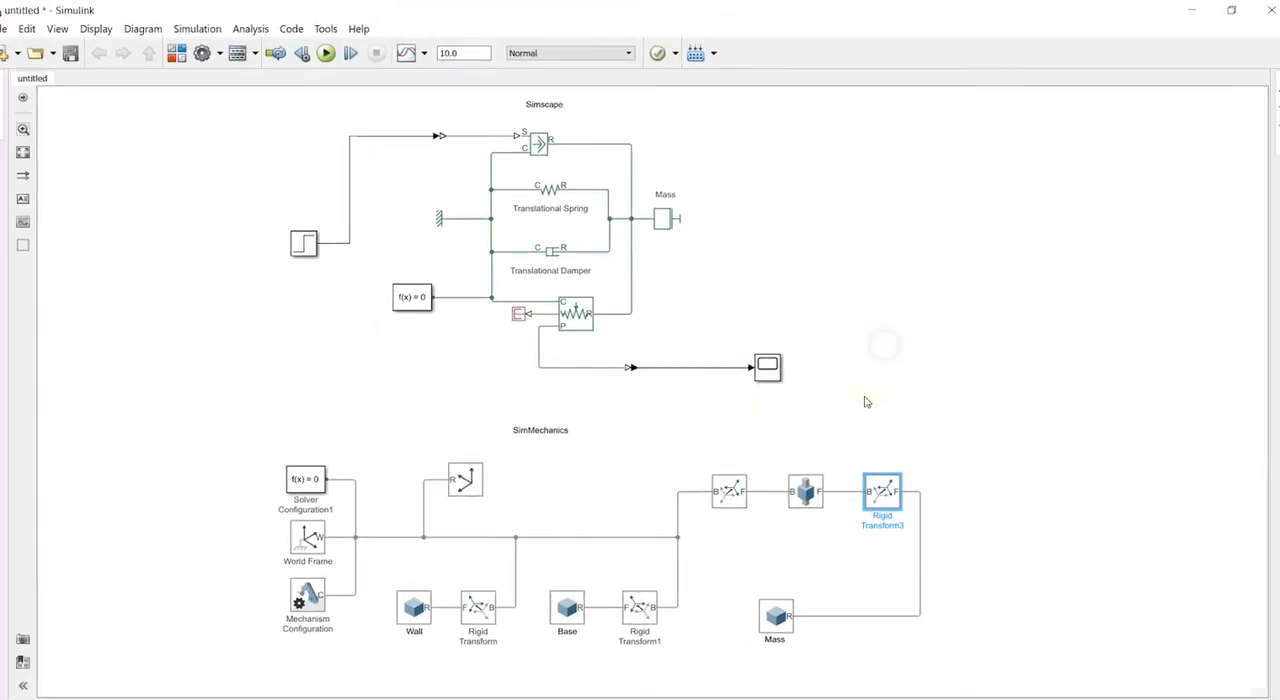
click(924, 523)
- Review the rotation and translation settings of the Rigid Transform connected to the Prismatic Joint's B port
double_click(733, 483)
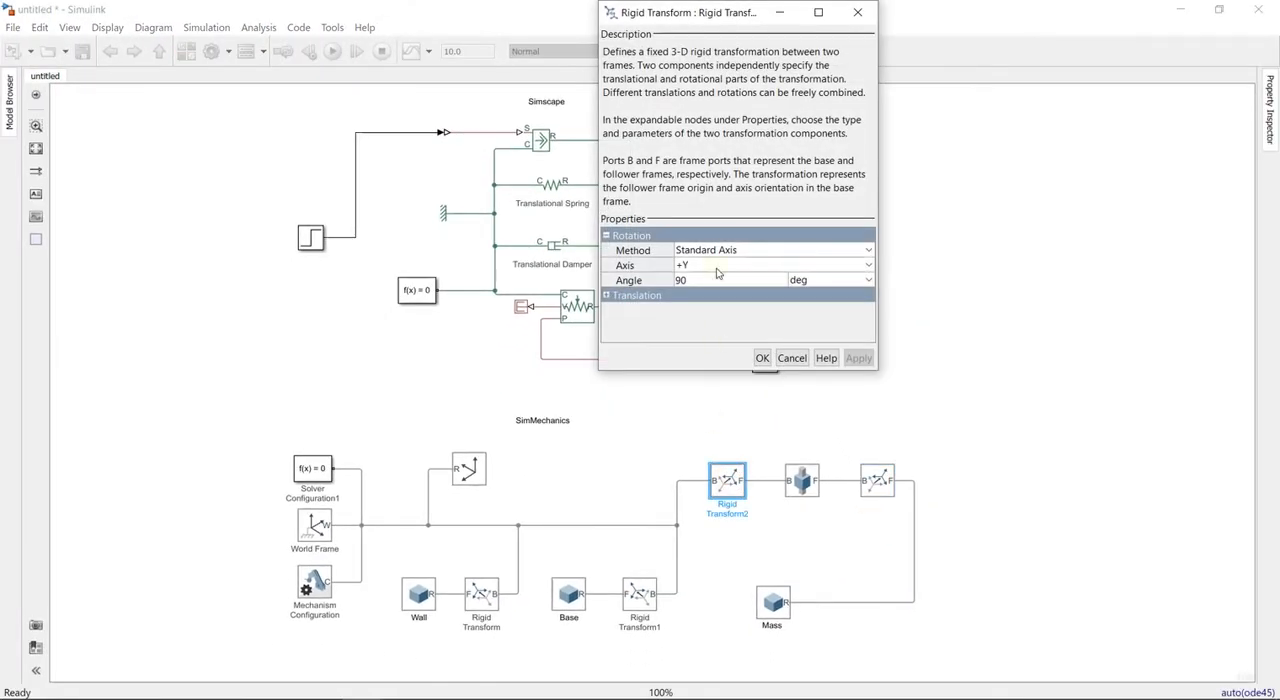
click(629, 296)
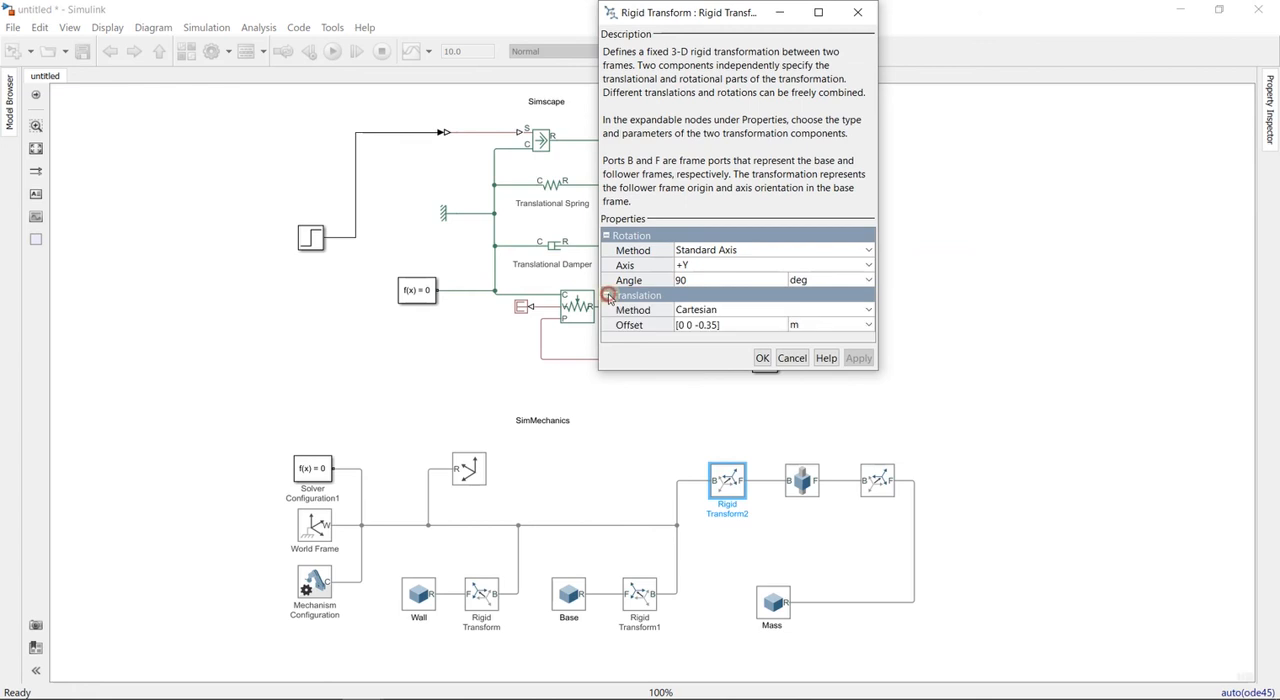
click(762, 358)
click(864, 443)
- Set the Prismatic Joint's internal mechanics to spring stiffness k in N/m and damping coefficient b in N/(m/s)
double_click(801, 482)
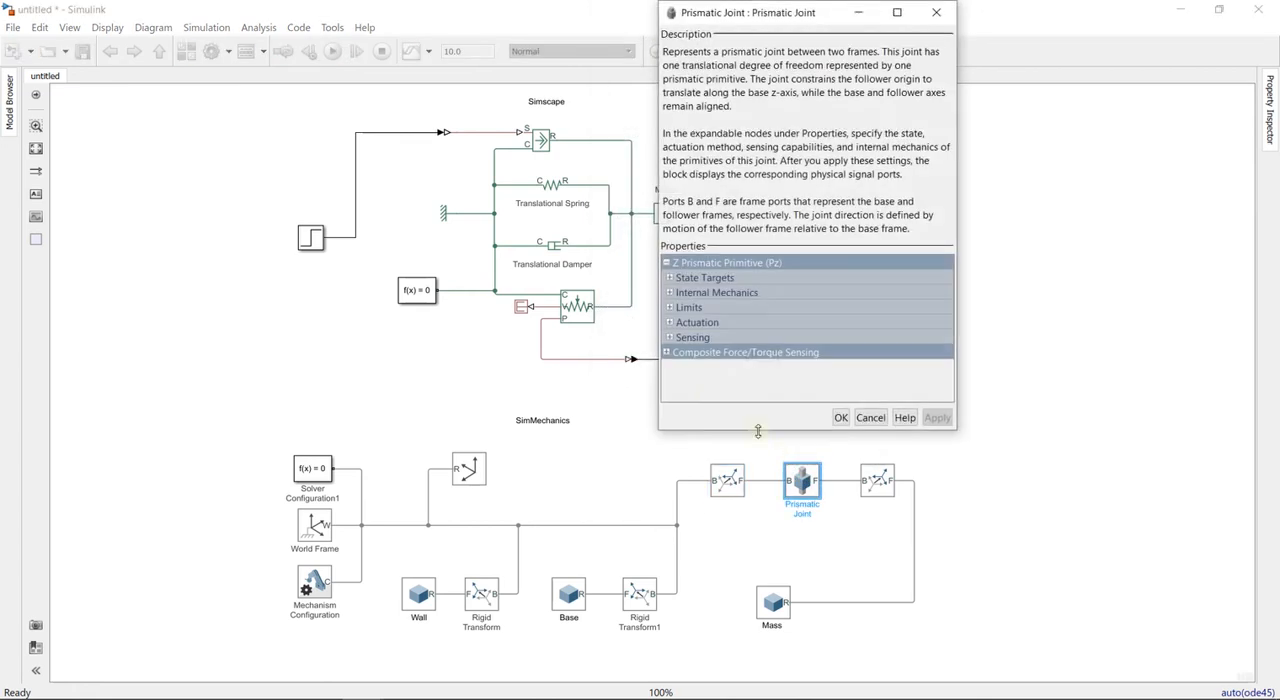
click(670, 293)
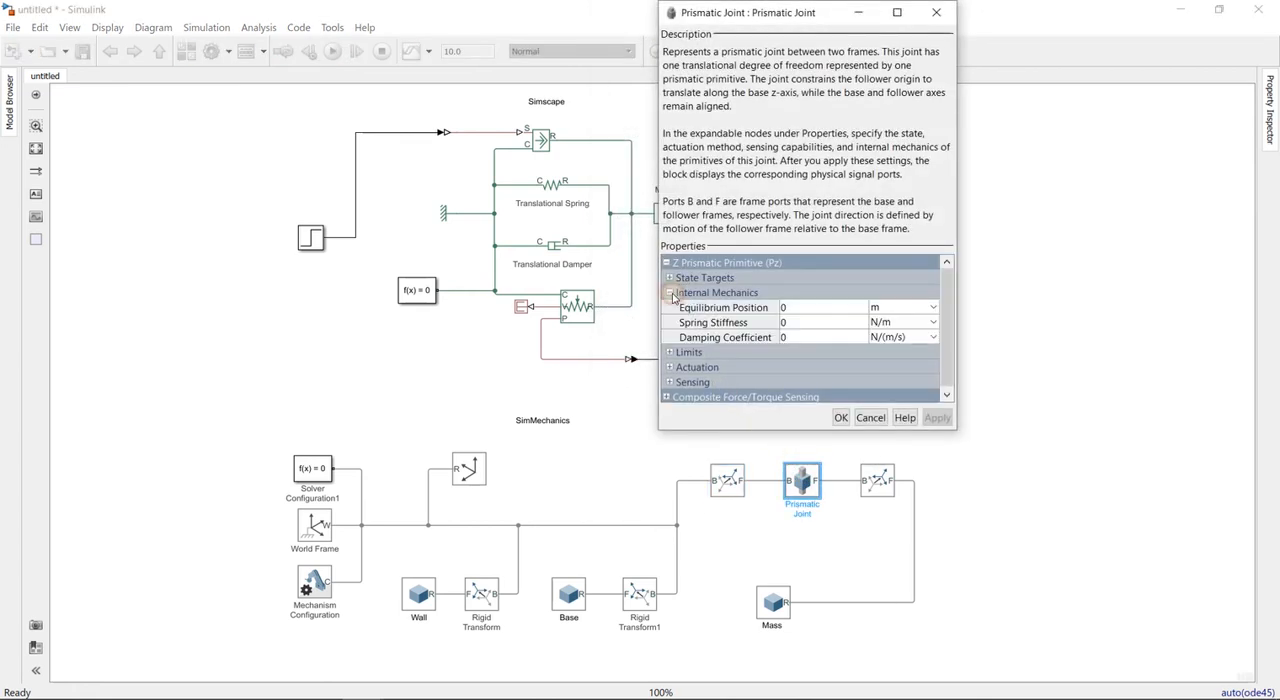
click(810, 322)
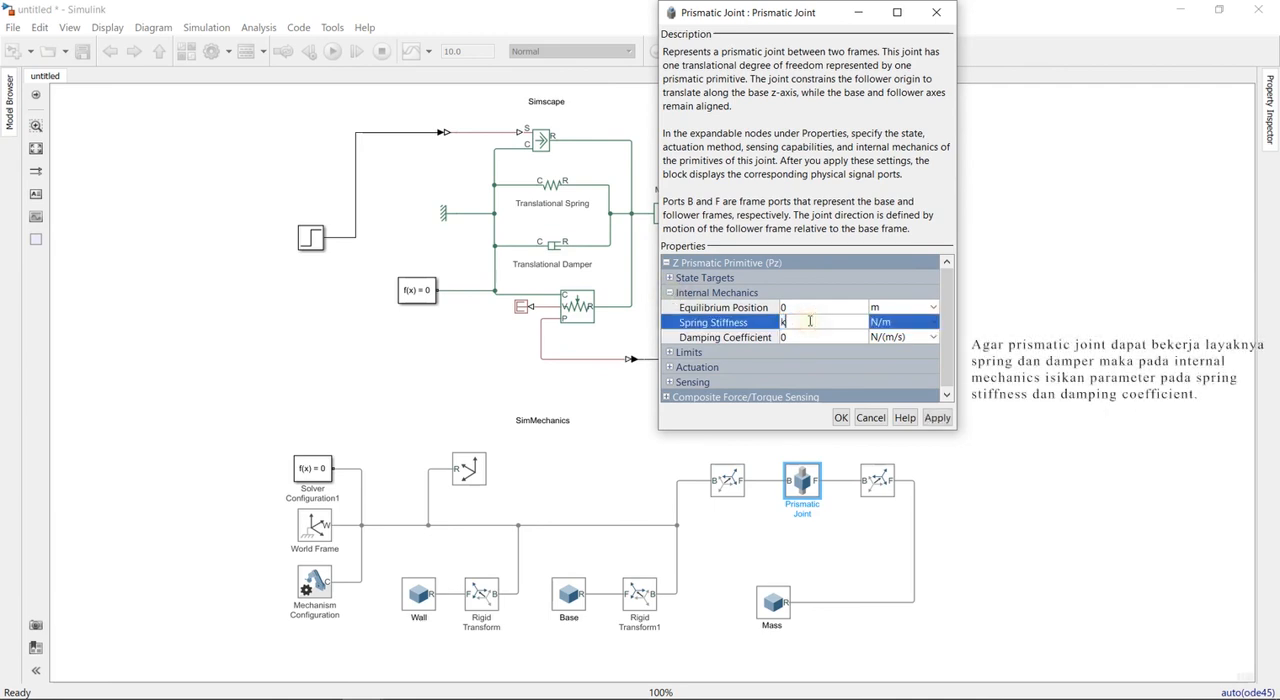
click(797, 336)
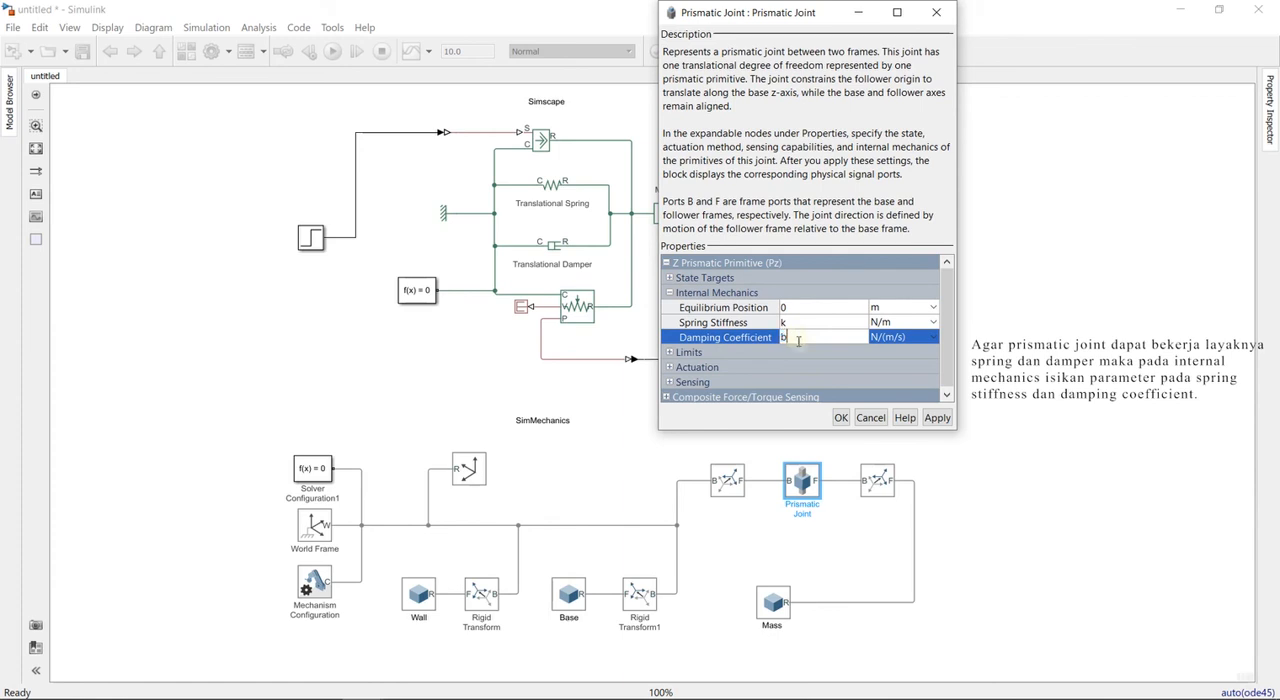
click(840, 418)
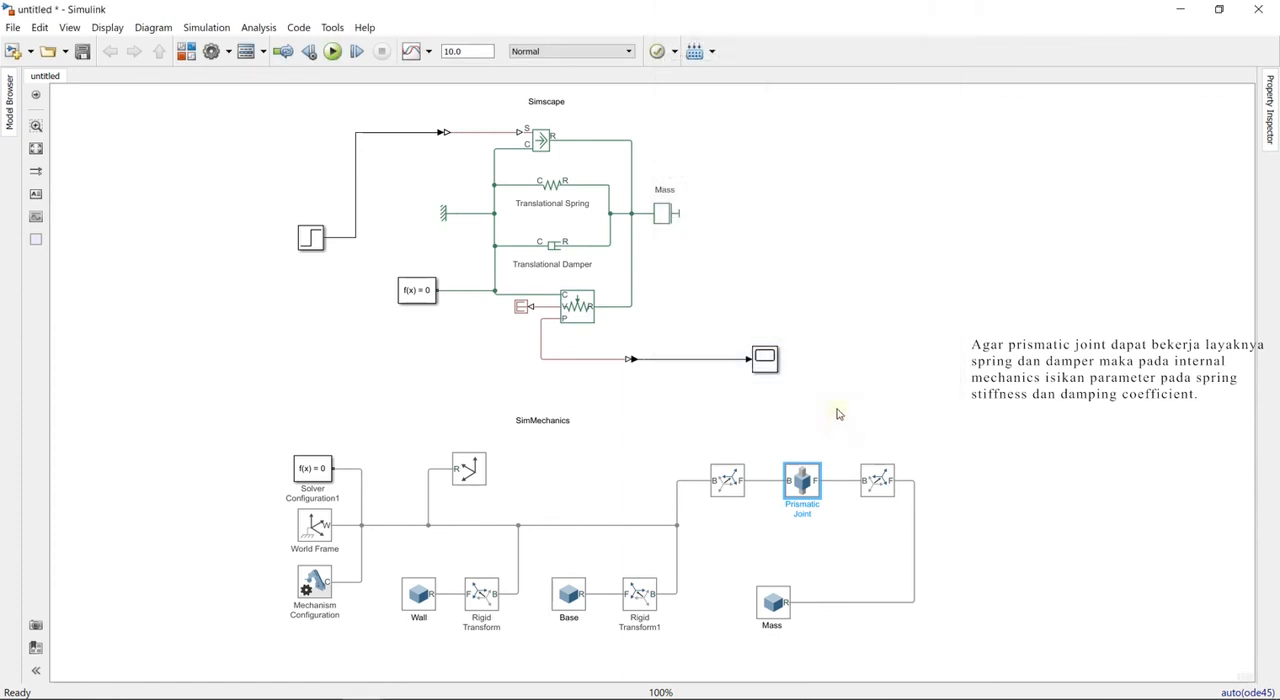
- Reopen the Prismatic Joint's parameters and set its actuation force to Provided by Input
double_click(808, 484)
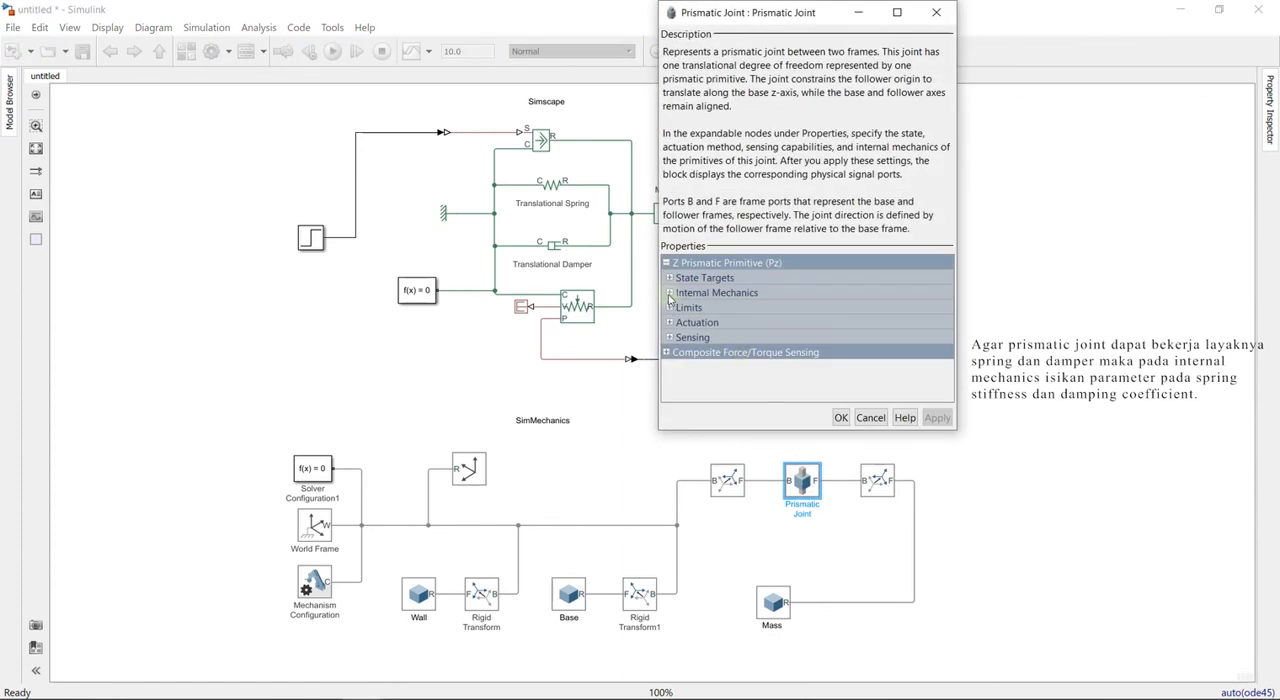
click(669, 292)
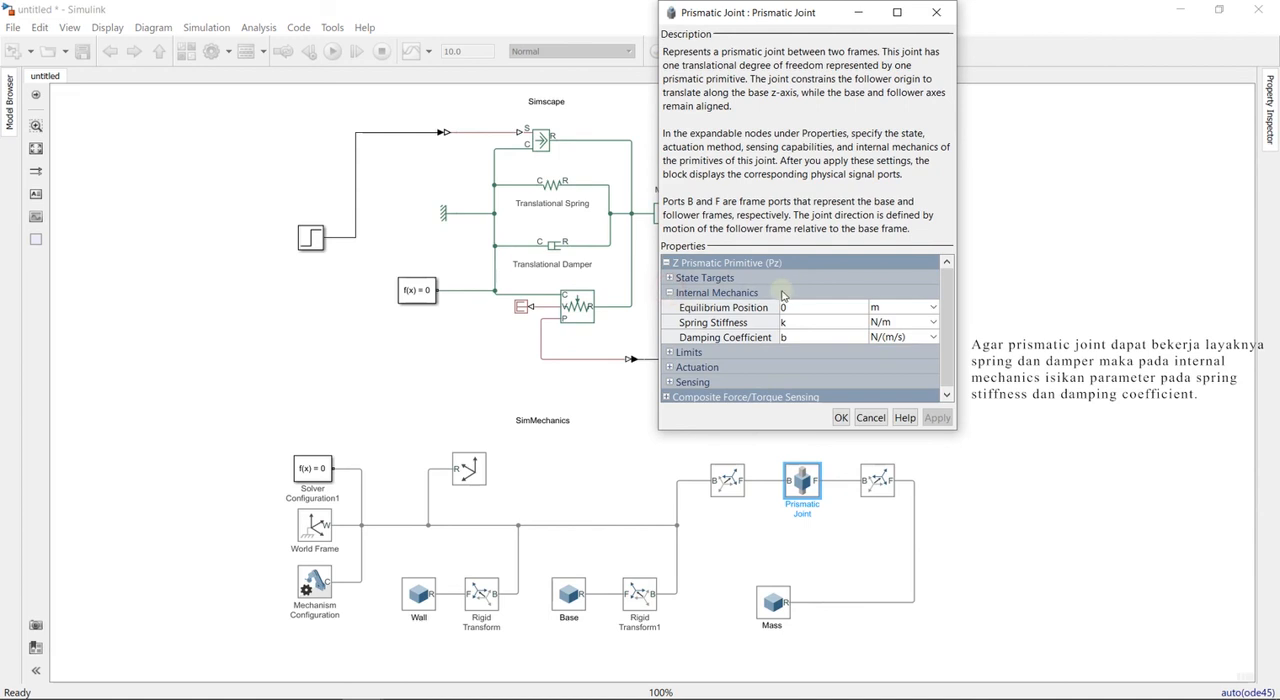
click(669, 278)
click(669, 278)
click(671, 352)
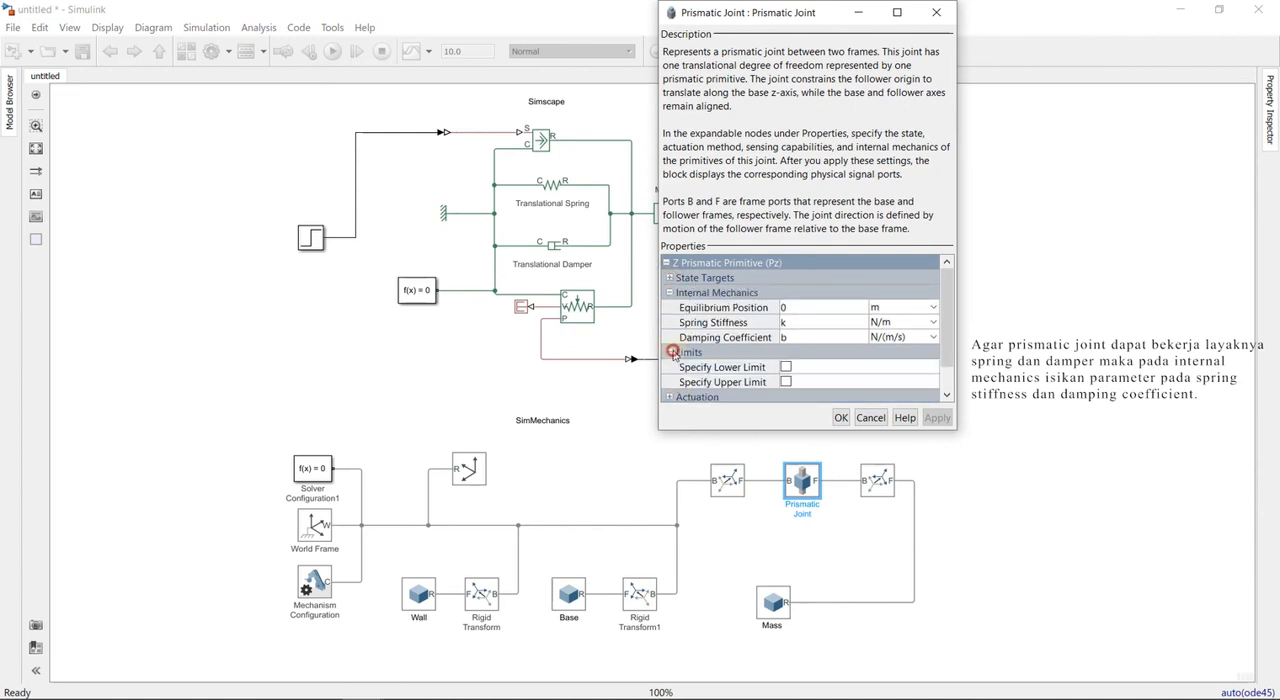
click(671, 352)
click(671, 367)
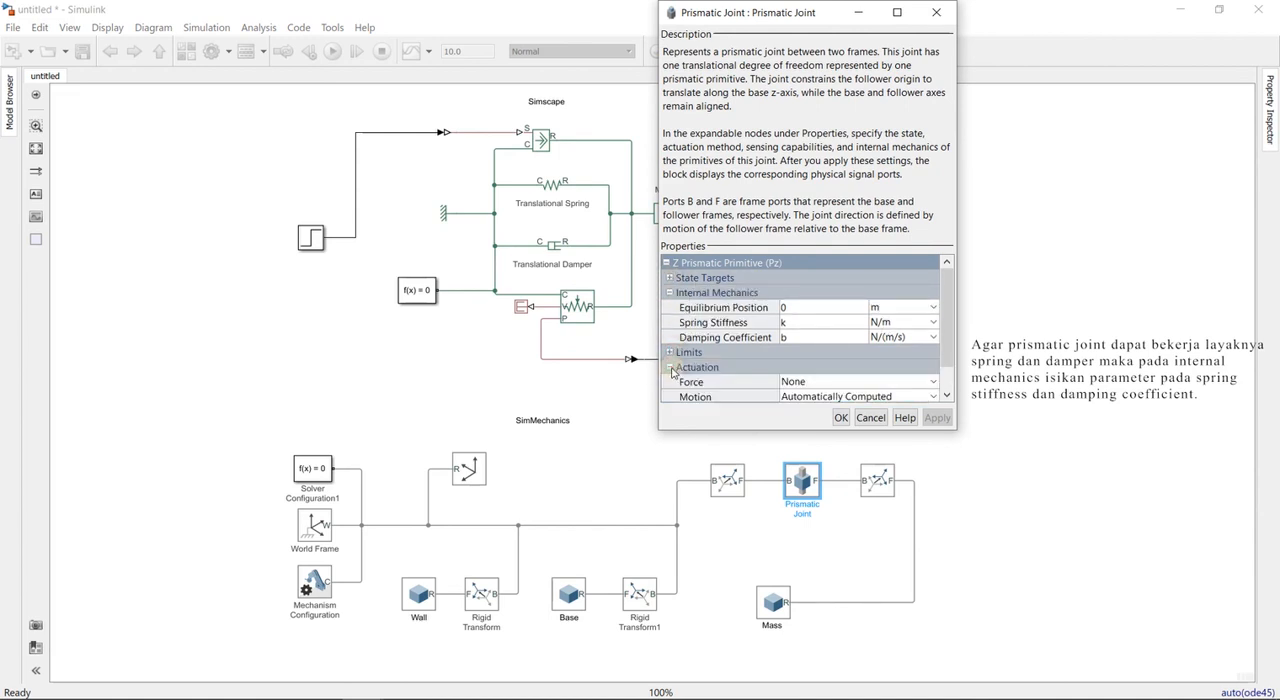
click(804, 383)
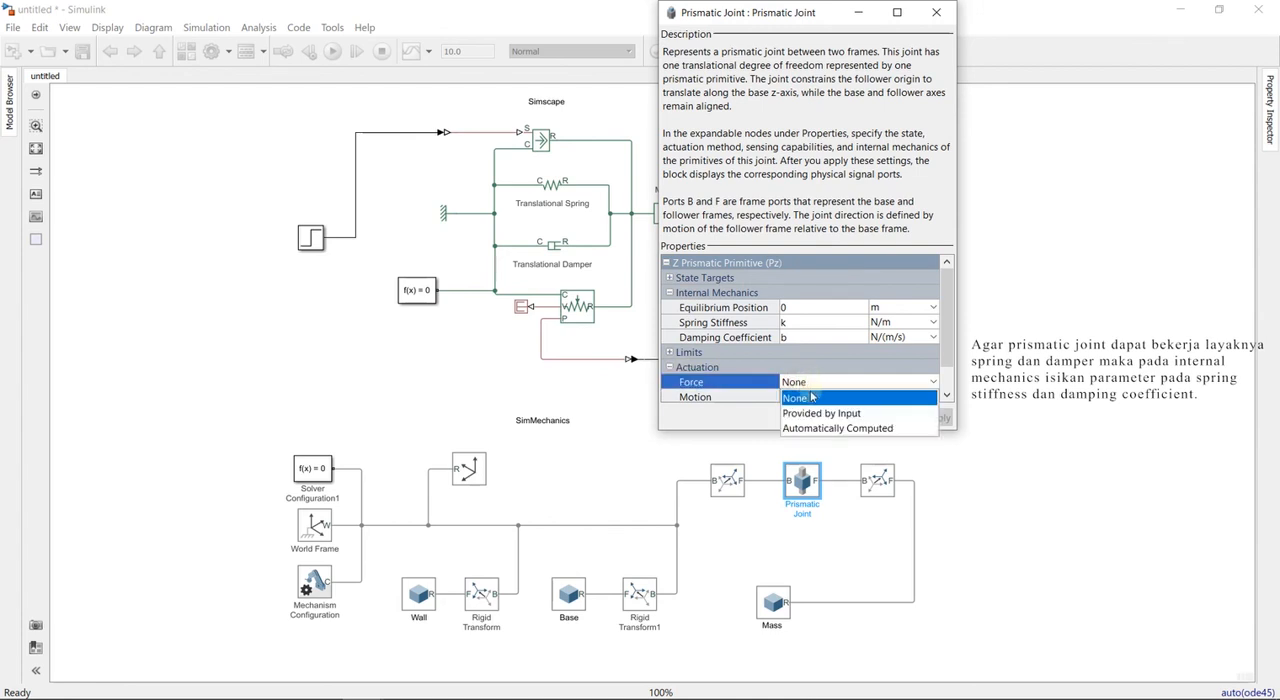
click(820, 413)
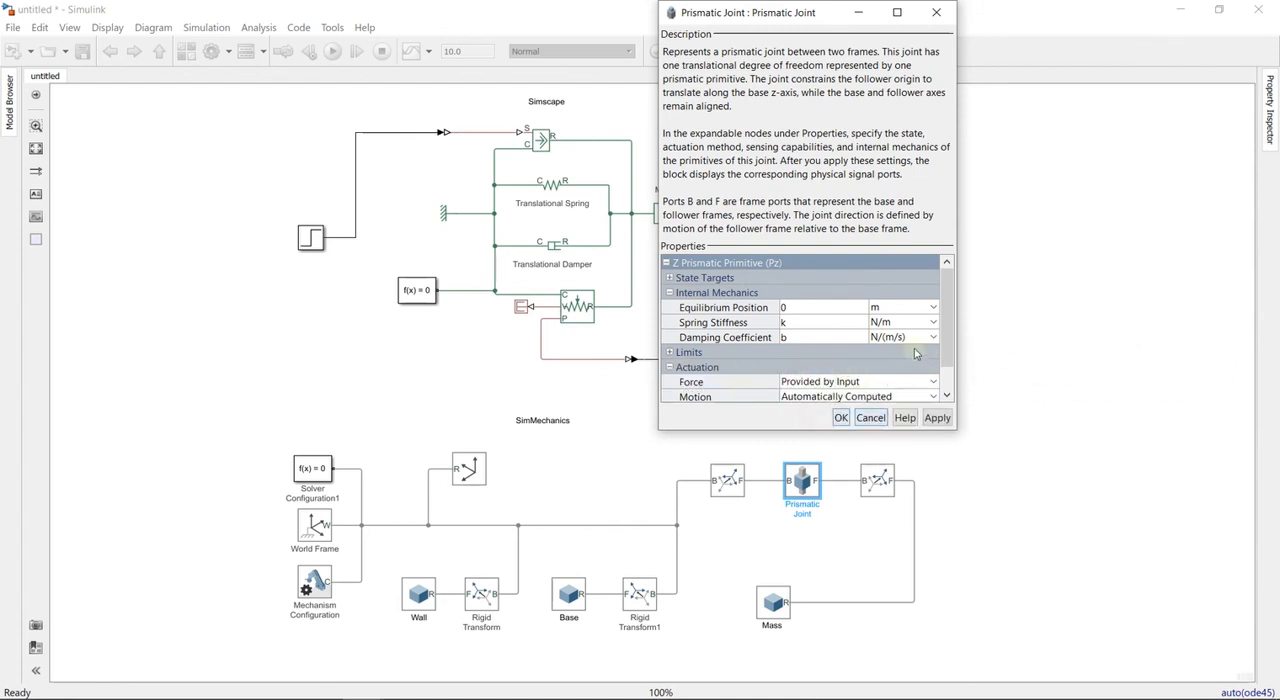
- Choose Automatically Computed for the Prismatic Joint's actuation motion
click(877, 396)
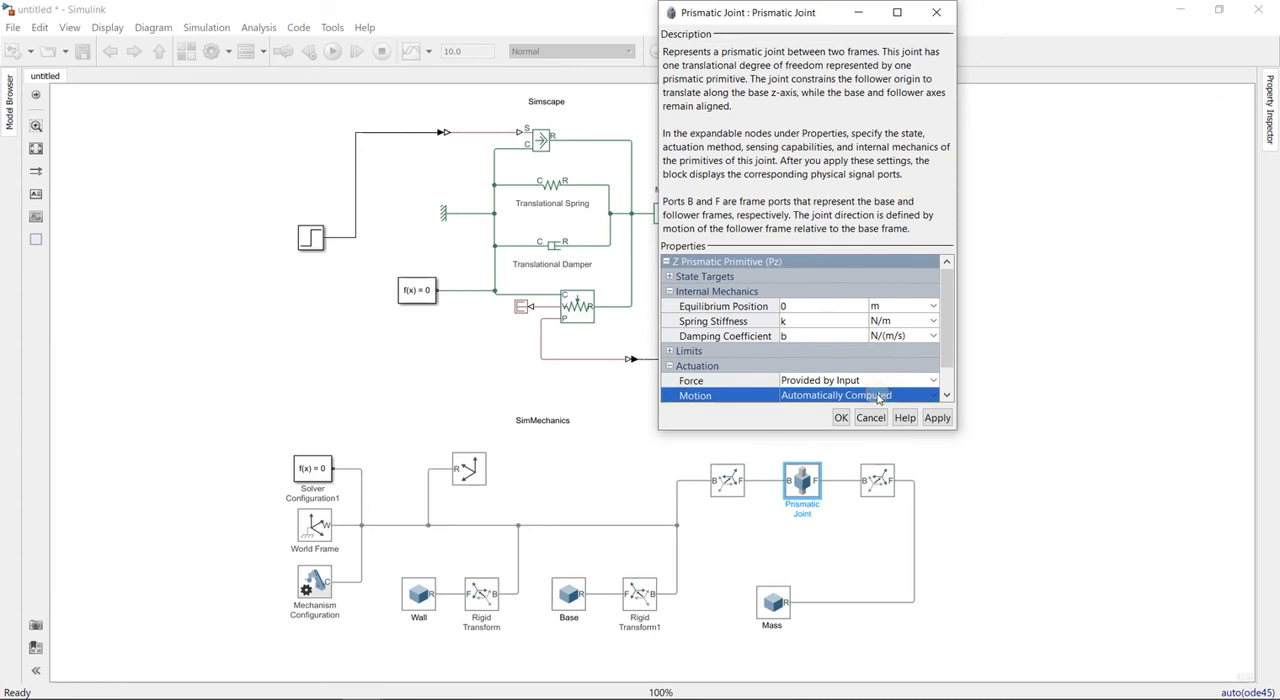
drag(948, 323, 948, 347)
click(926, 364)
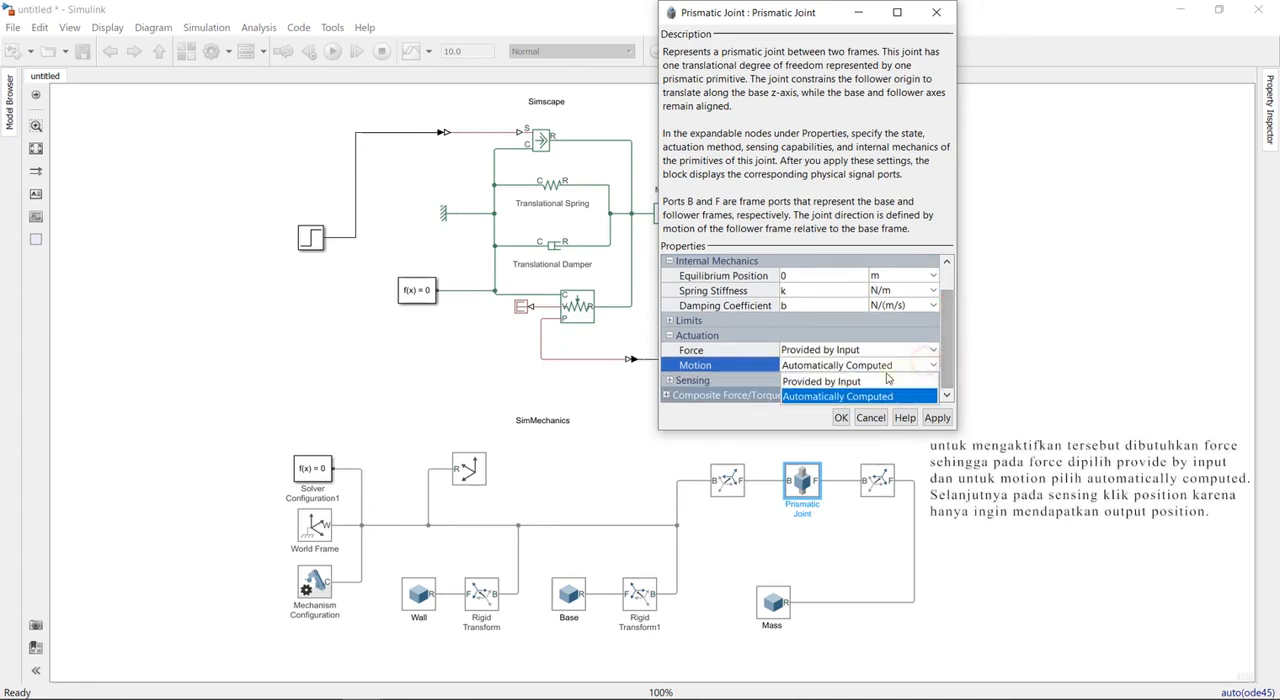
click(830, 395)
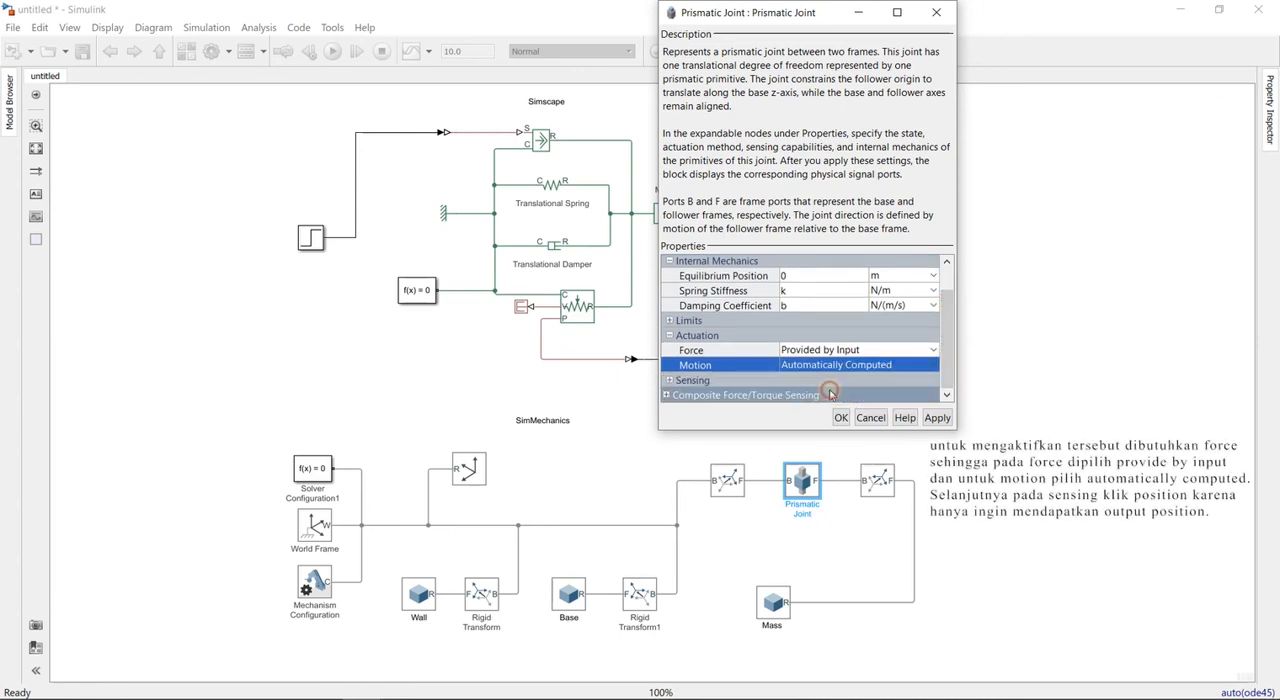
- Enable position sensing on the Prismatic Joint and apply its settings
click(670, 381)
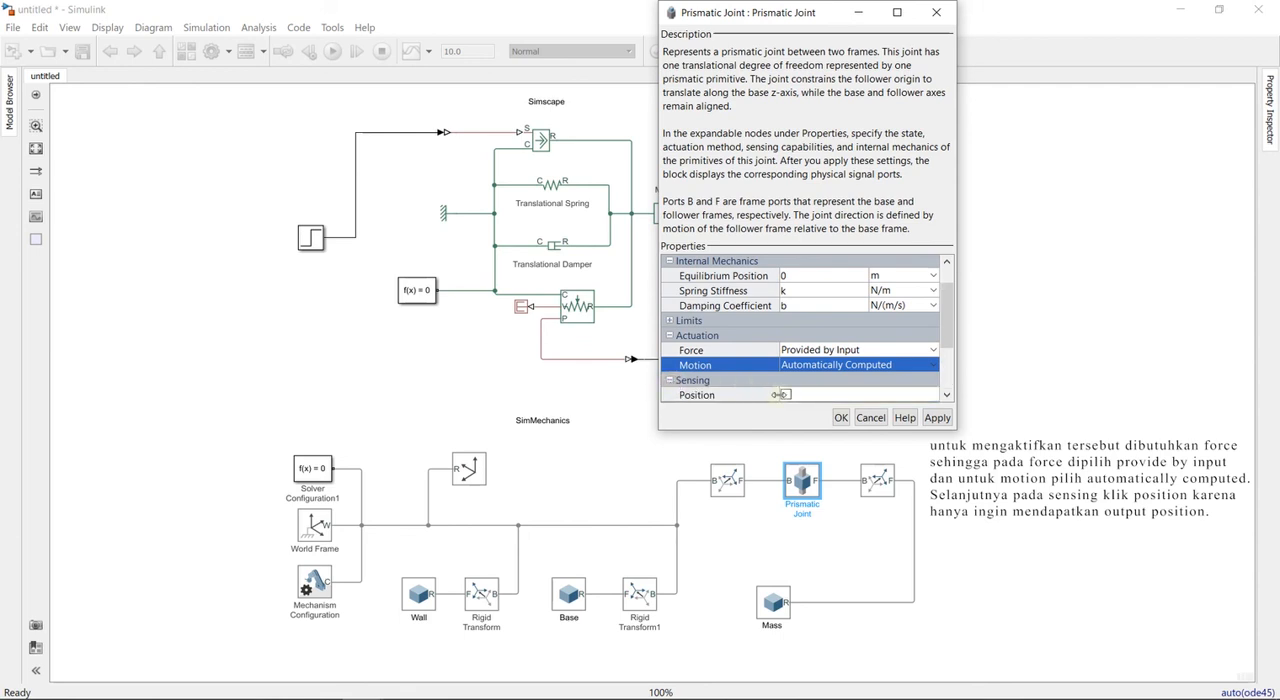
click(787, 395)
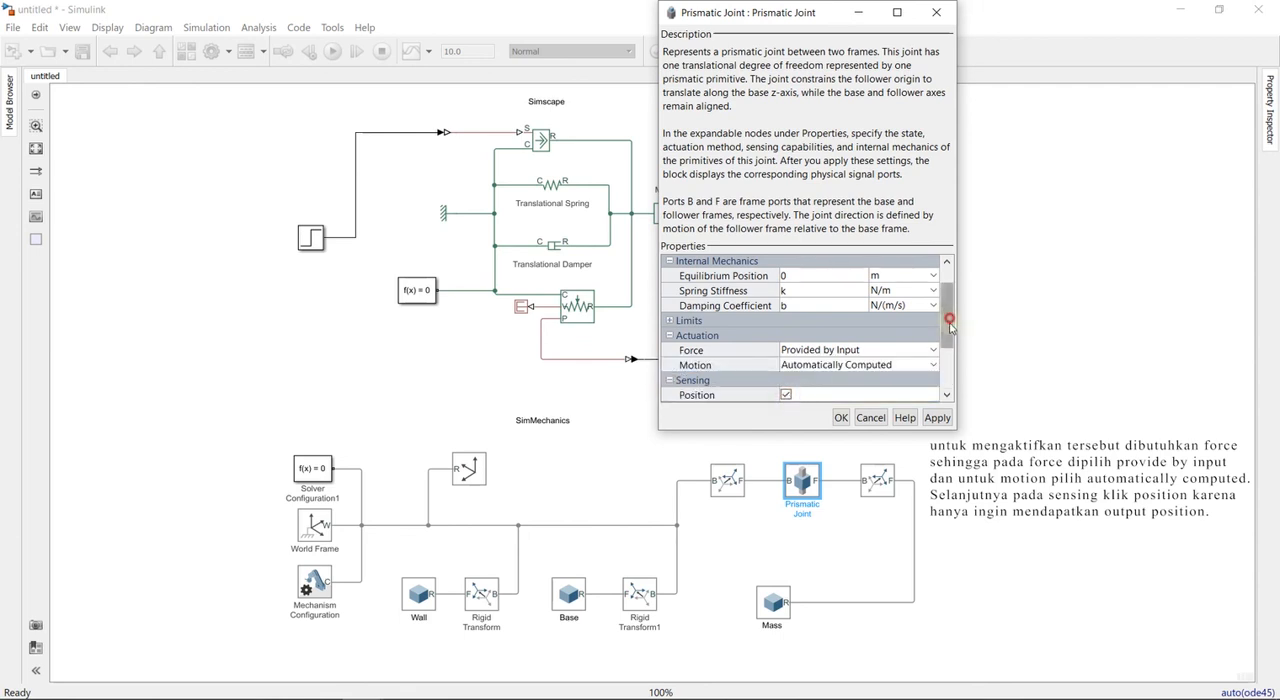
drag(951, 320, 950, 353)
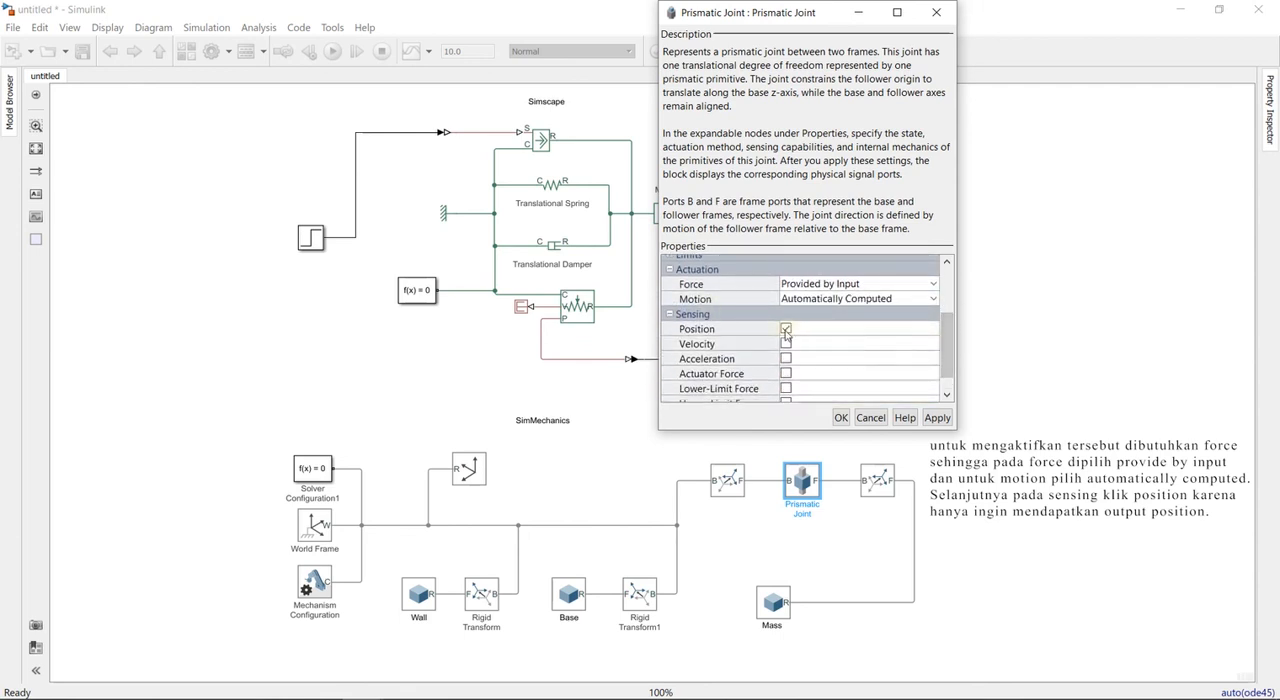
click(935, 417)
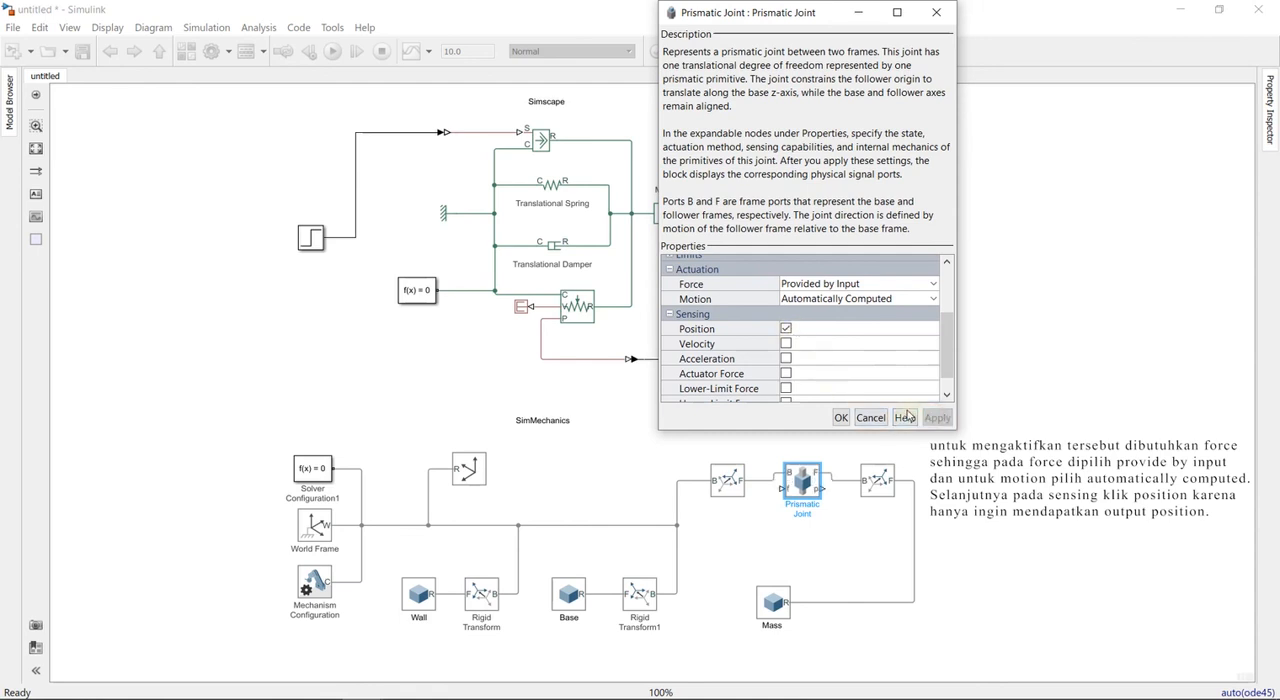
click(841, 417)
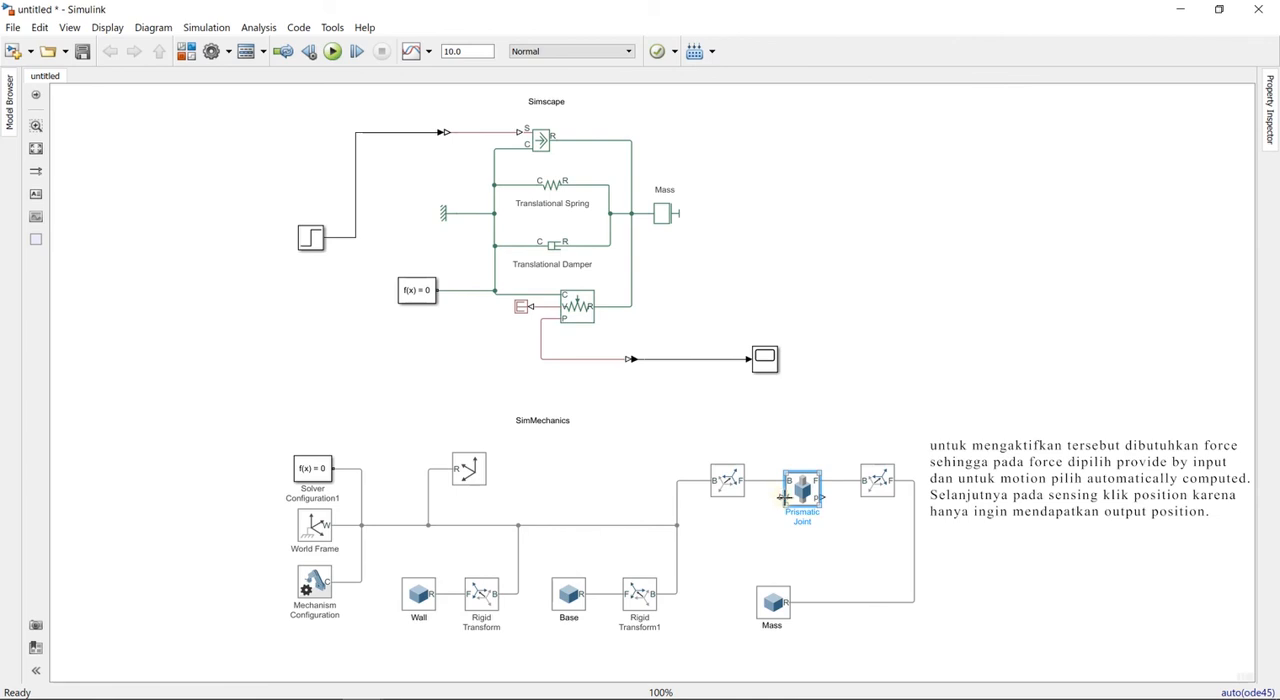
- Try flipping the Prismatic Joint block, flip it back, and realign it with its neighbouring Rigid Transforms
click(786, 546)
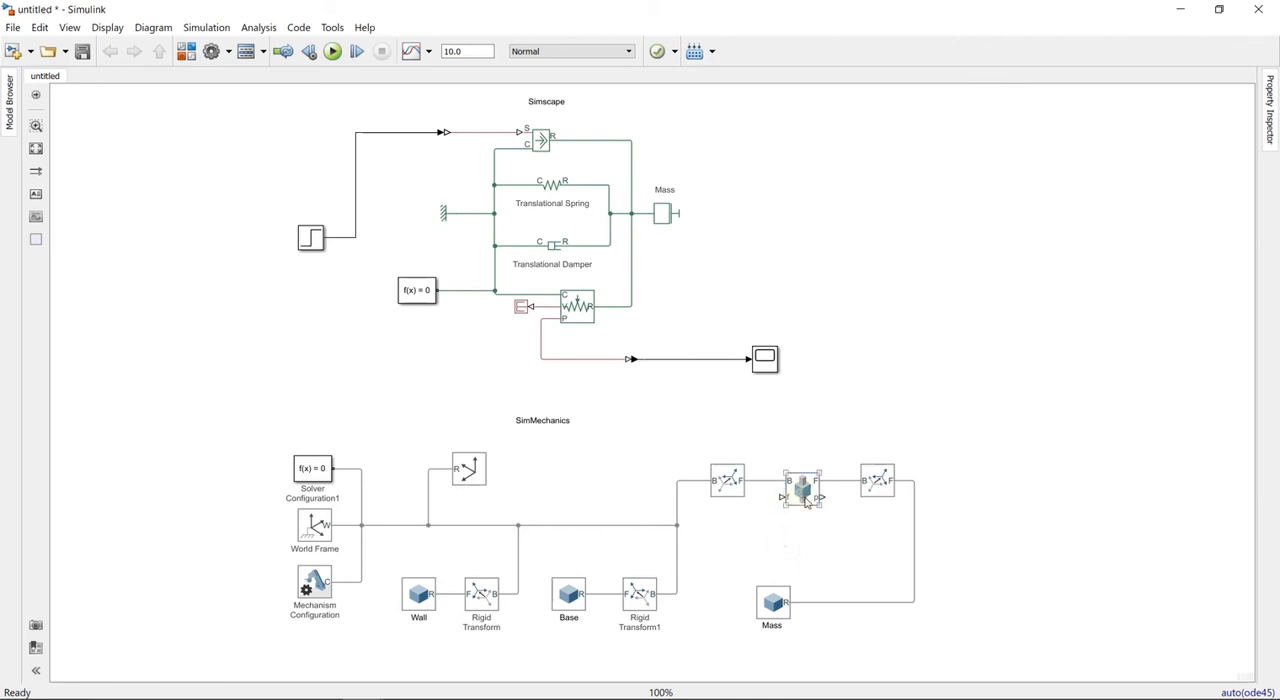
right_click(806, 503)
mouse_move(914, 253)
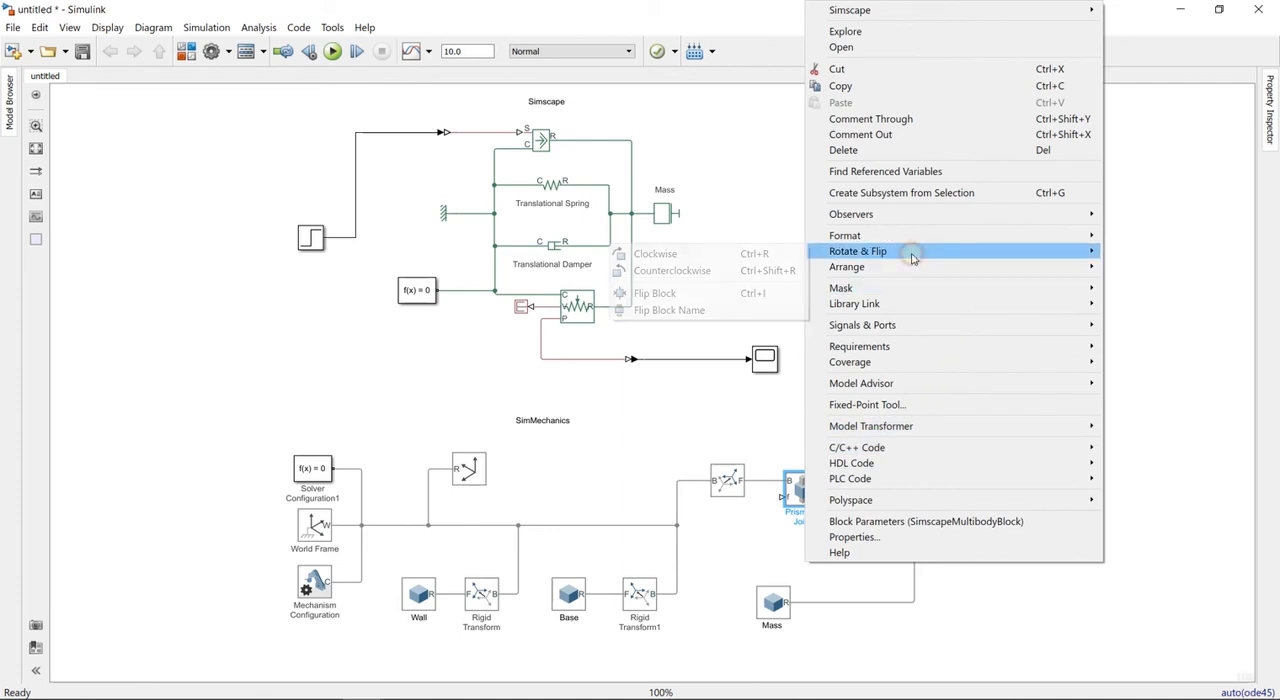
click(707, 300)
right_click(806, 495)
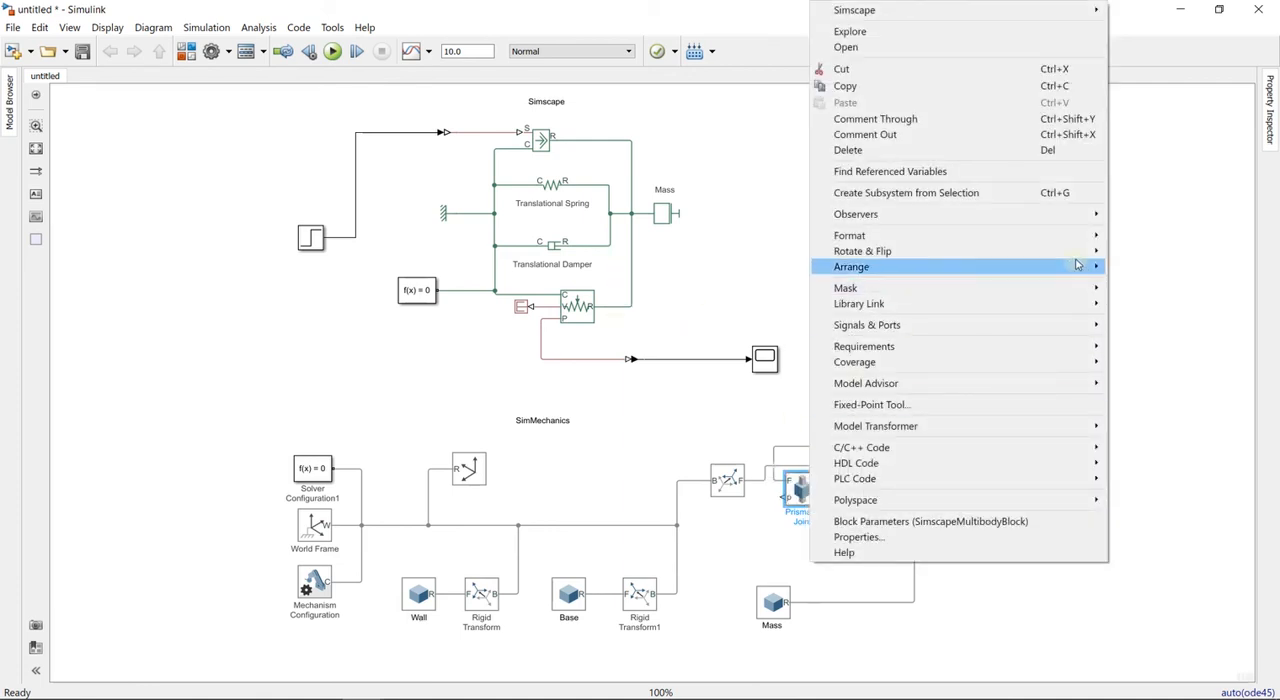
mouse_move(960, 251)
click(700, 294)
right_click(797, 472)
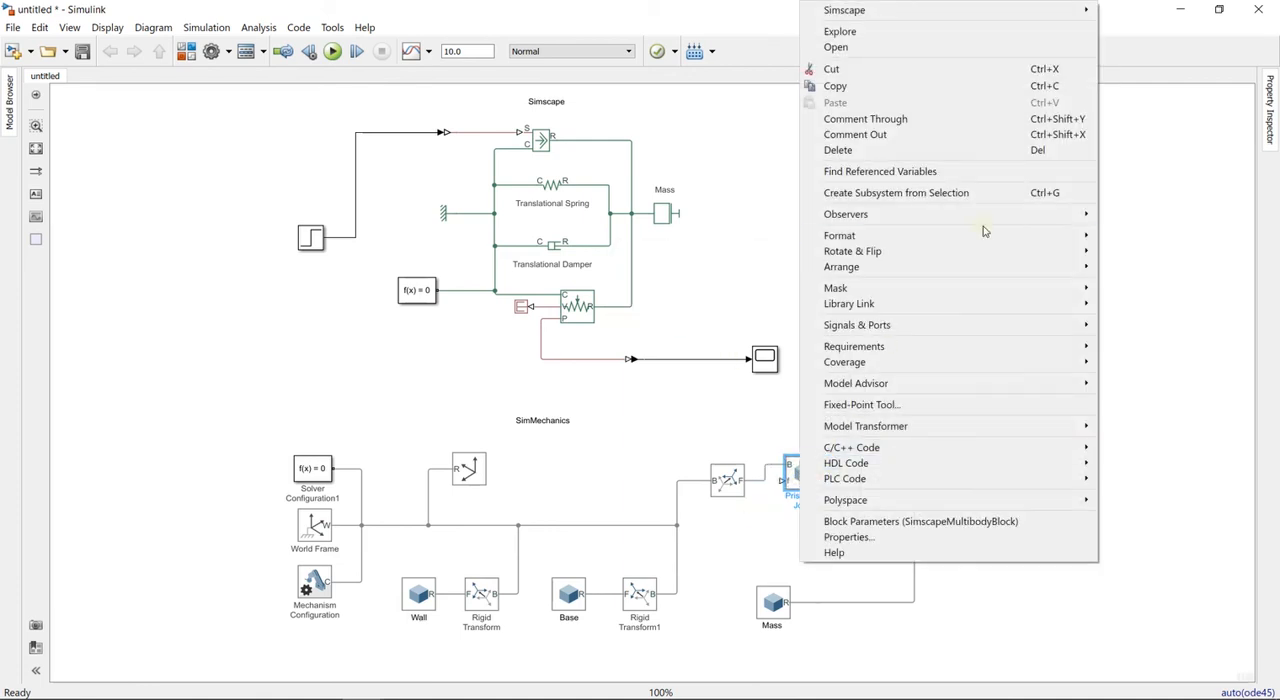
mouse_move(1040, 254)
click(716, 400)
drag(803, 473, 803, 489)
- Move the Step block below the Solver Configuration's level and rename it Force
drag(313, 243, 270, 349)
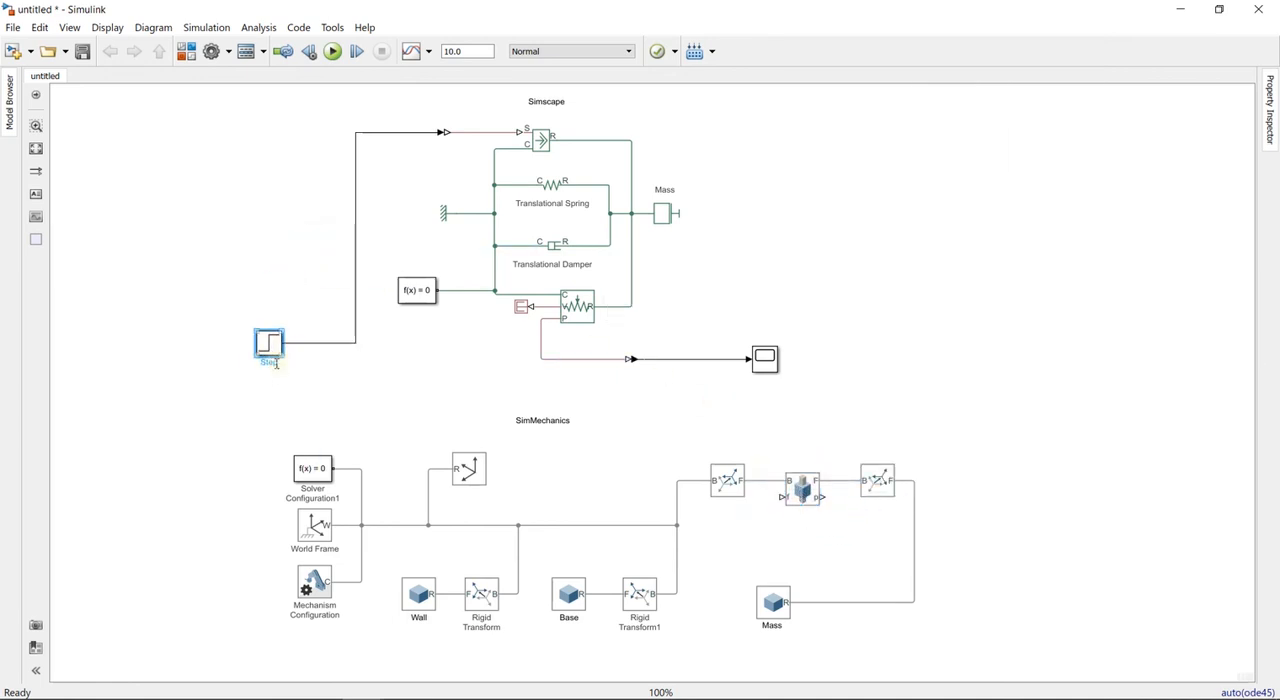
click(324, 388)
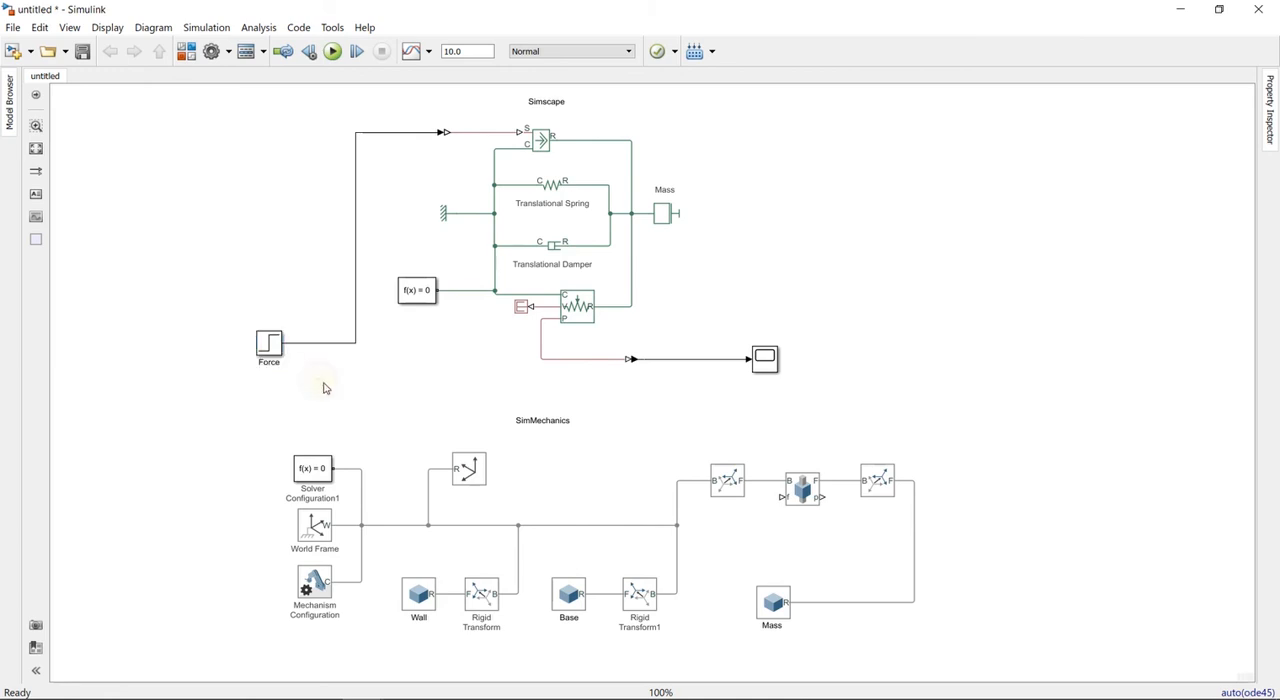
- Branch the Force signal to the Prismatic Joint's f port through a Simulink-PS Converter and tidy the line routing
drag(783, 496, 353, 343)
double_click(388, 400)
click(388, 419)
drag(469, 346, 460, 428)
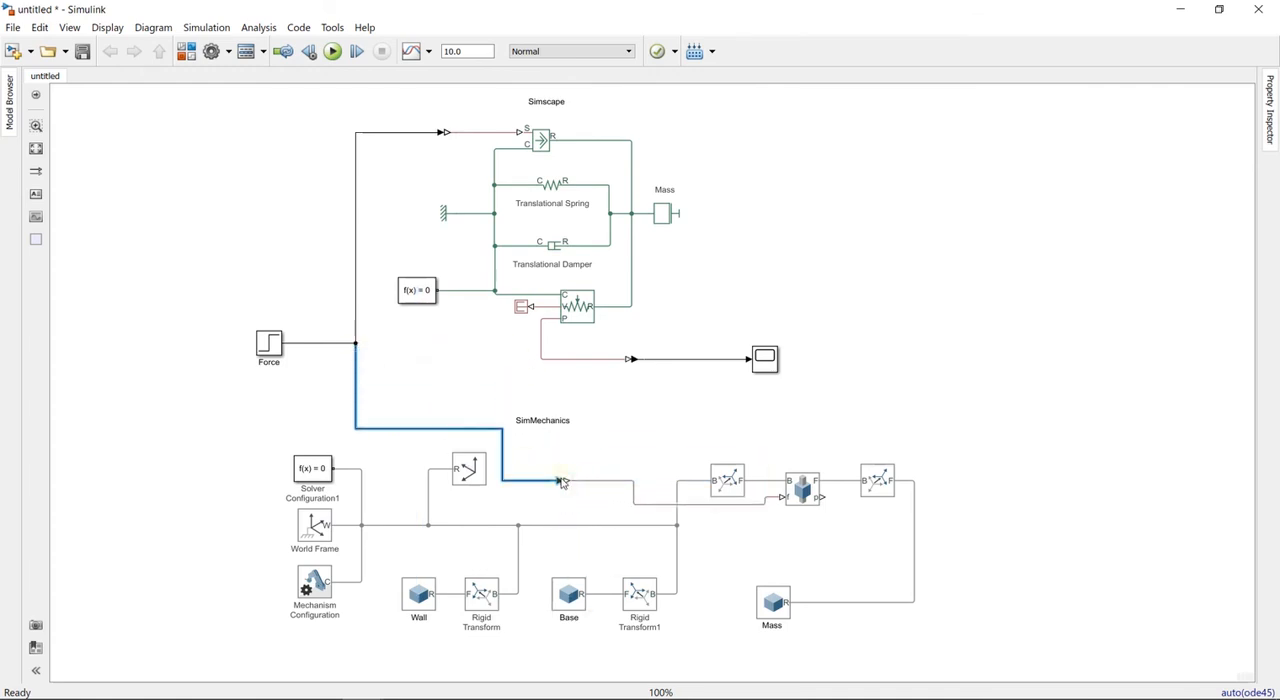
click(567, 484)
click(560, 481)
mouse_move(565, 484)
mouse_down()
mouse_move(587, 485)
mouse_move(575, 485)
mouse_up()
drag(451, 345, 443, 438)
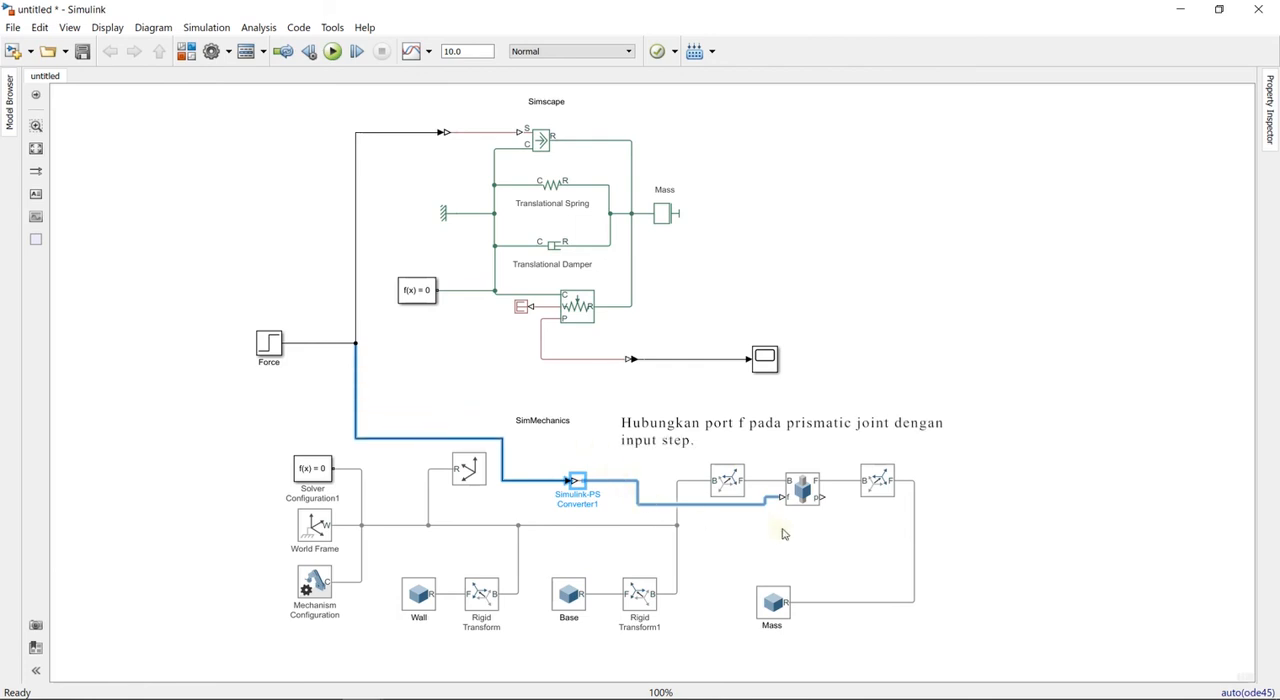
- Shift the Rigid Transform at the Prismatic Joint's B port slightly upward to clear the force line
click(784, 534)
click(737, 484)
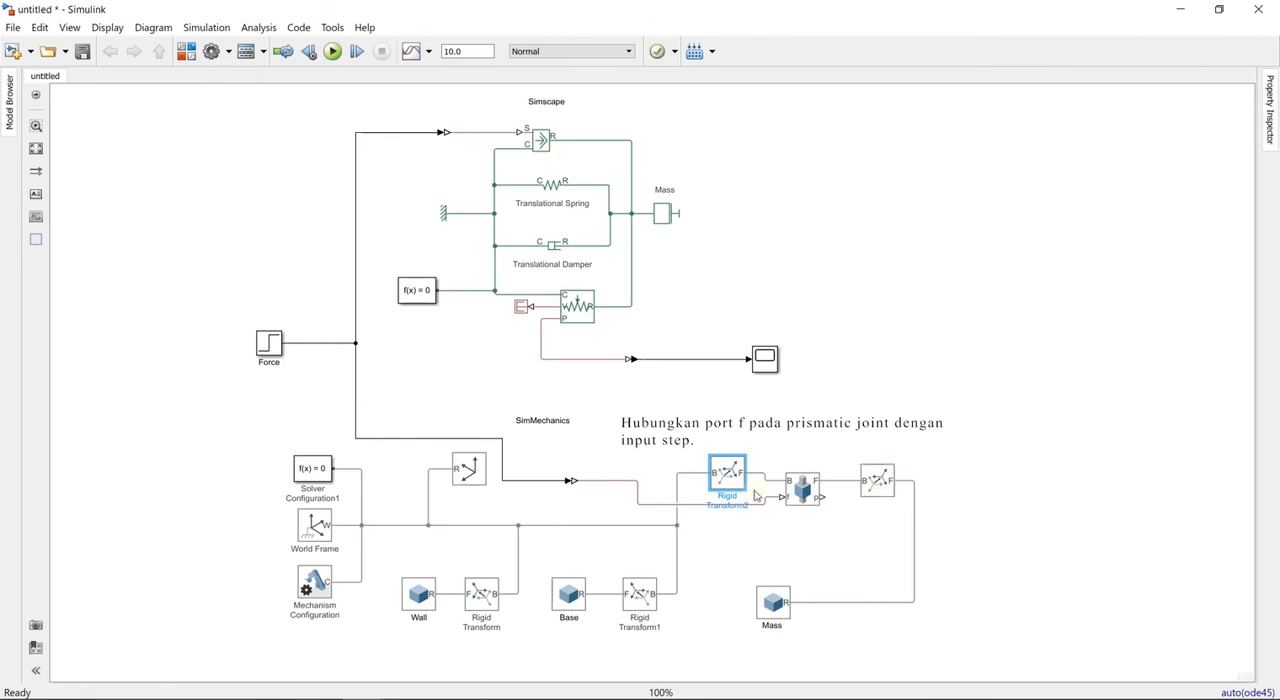
click(750, 543)
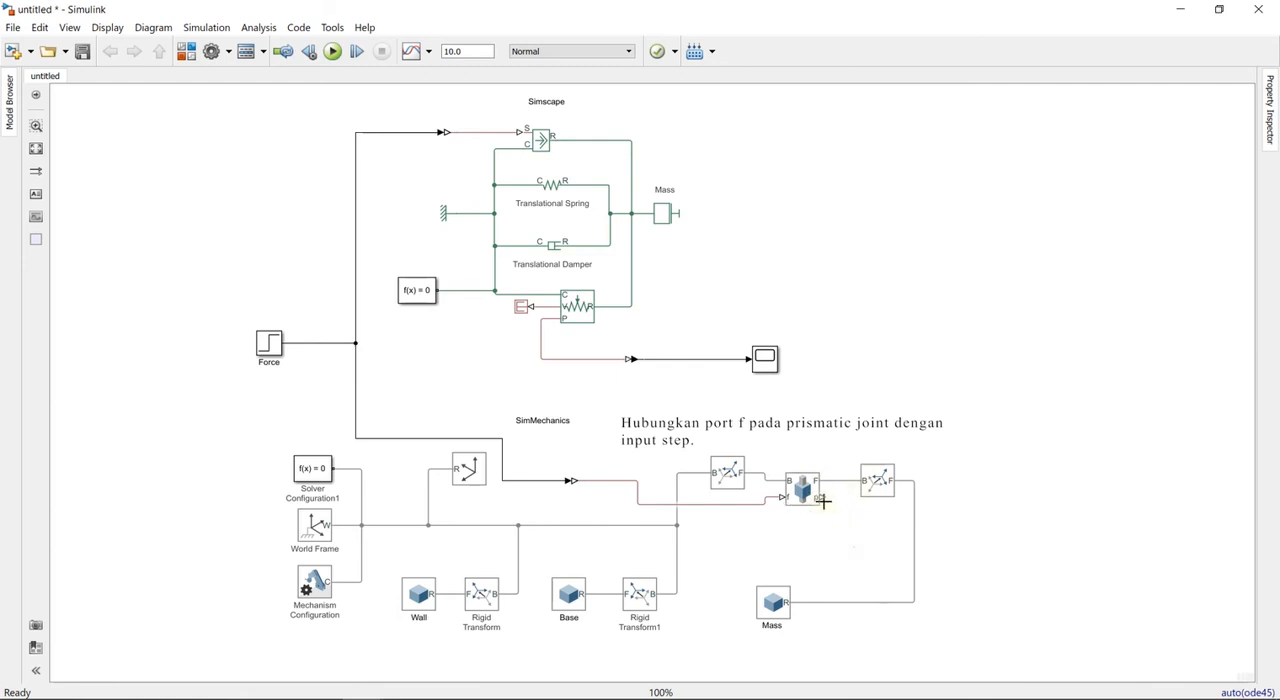
- Move the Scope to the far side of the joint assembly and bring Rigid Transform3 with its Mass line closer to the Prismatic Joint
drag(777, 367, 954, 372)
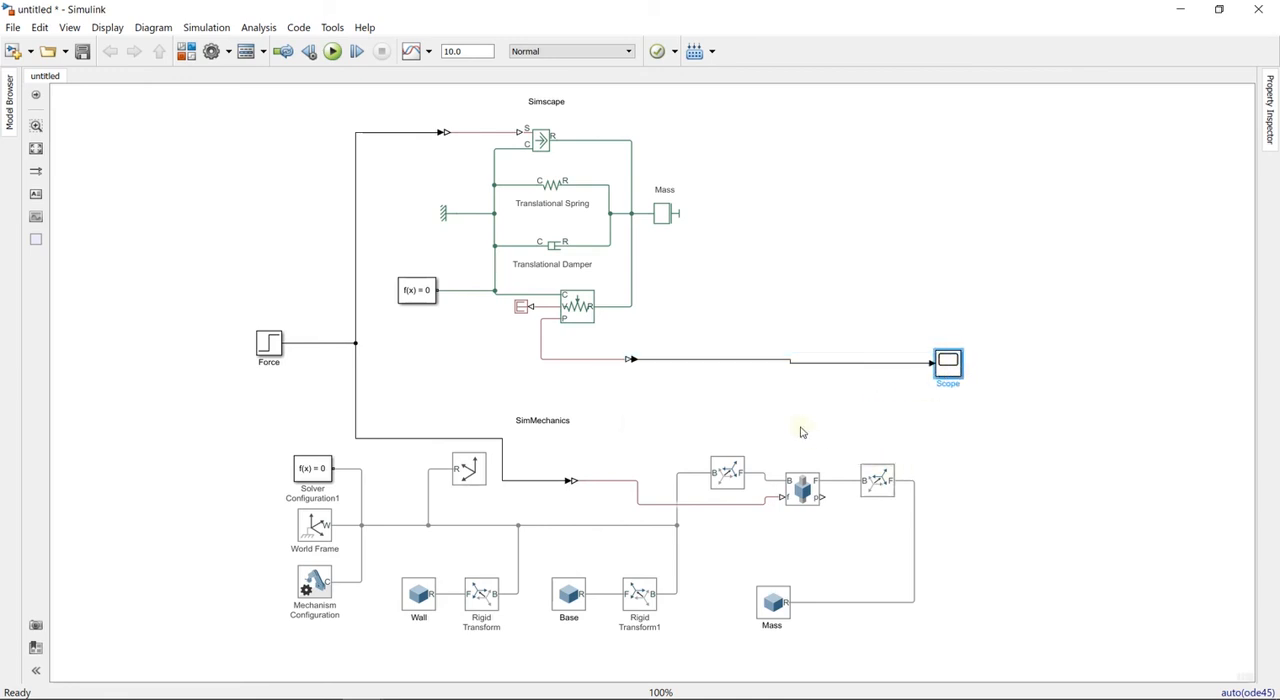
drag(827, 427, 958, 643)
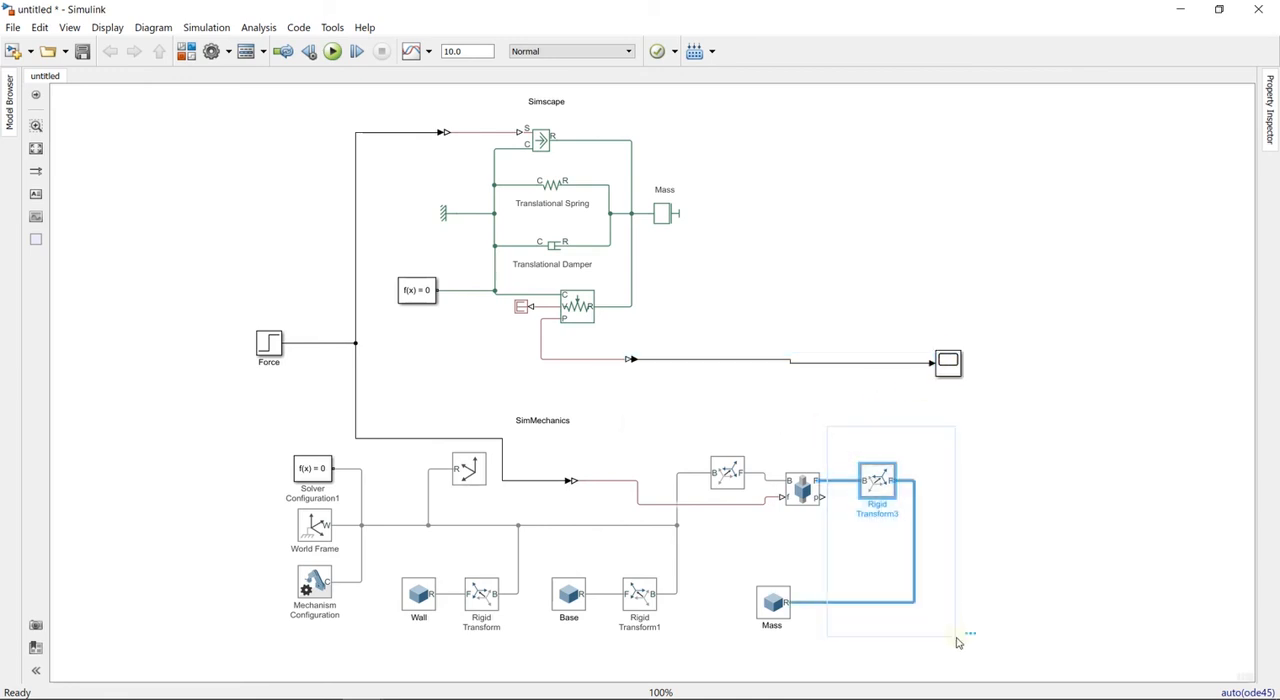
key(Left)
key(Left)
key(Left)
key(Left)
key(Left)
key(Left)
key(Left)
key(Left)
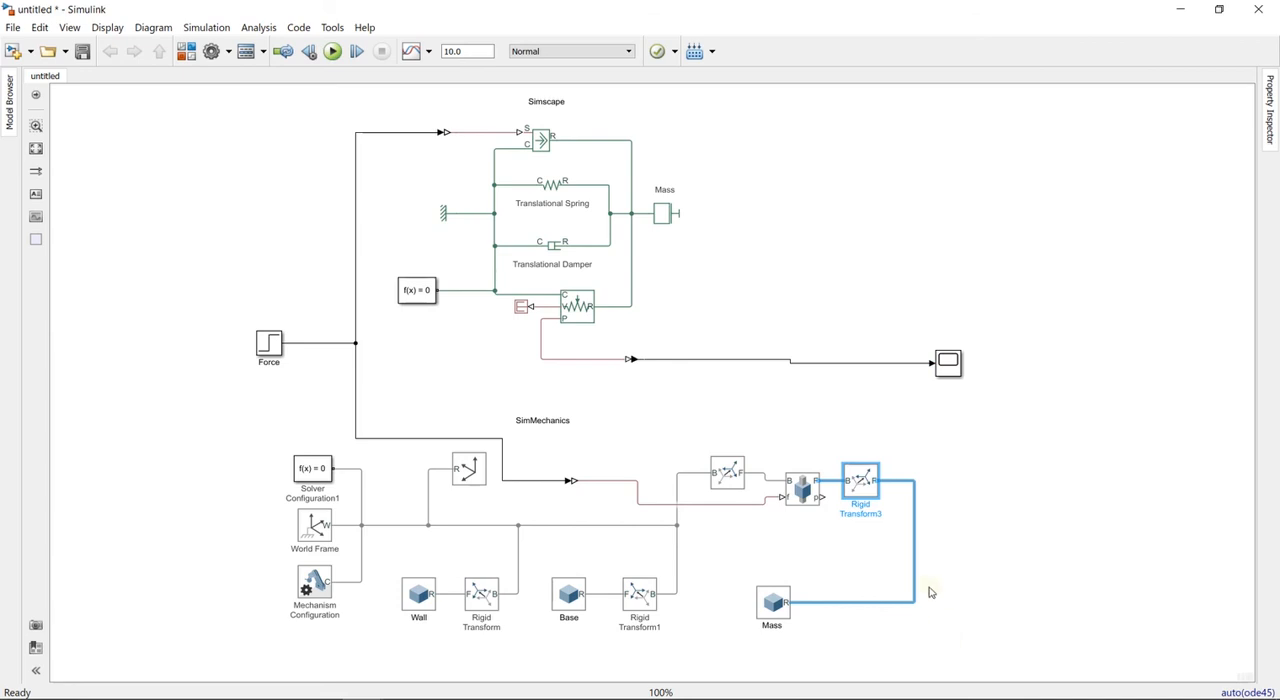
drag(914, 563, 900, 568)
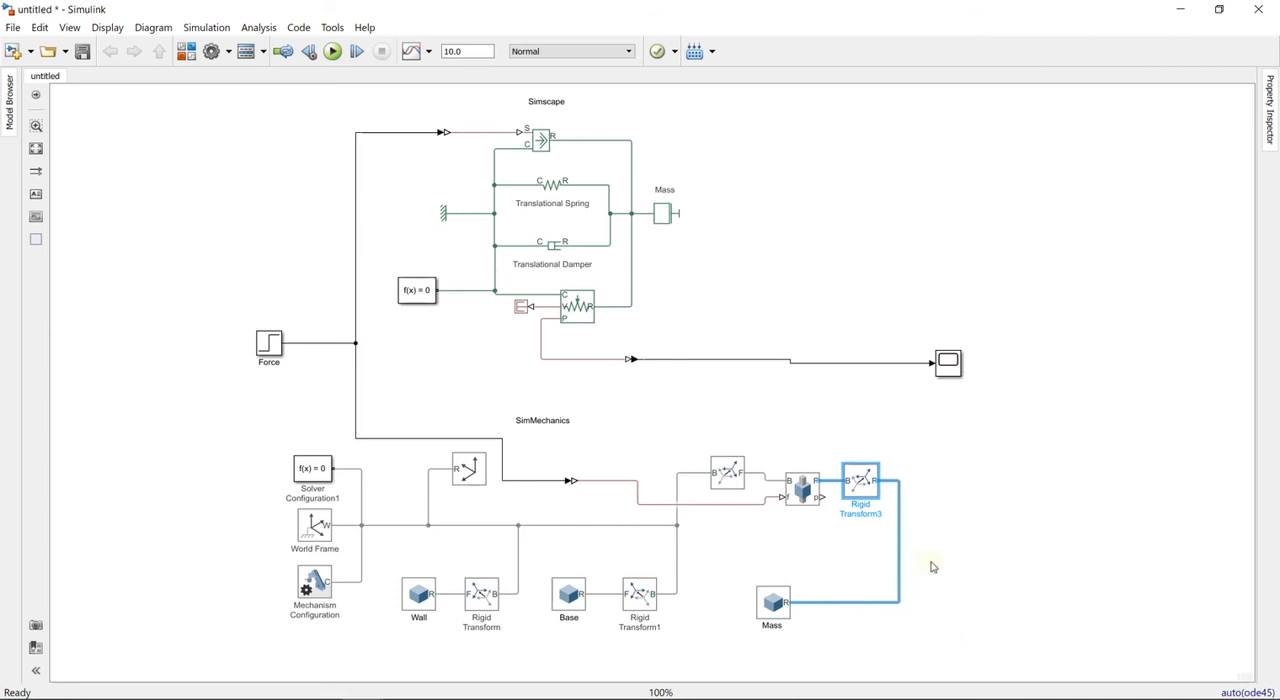
click(931, 567)
drag(954, 379, 939, 366)
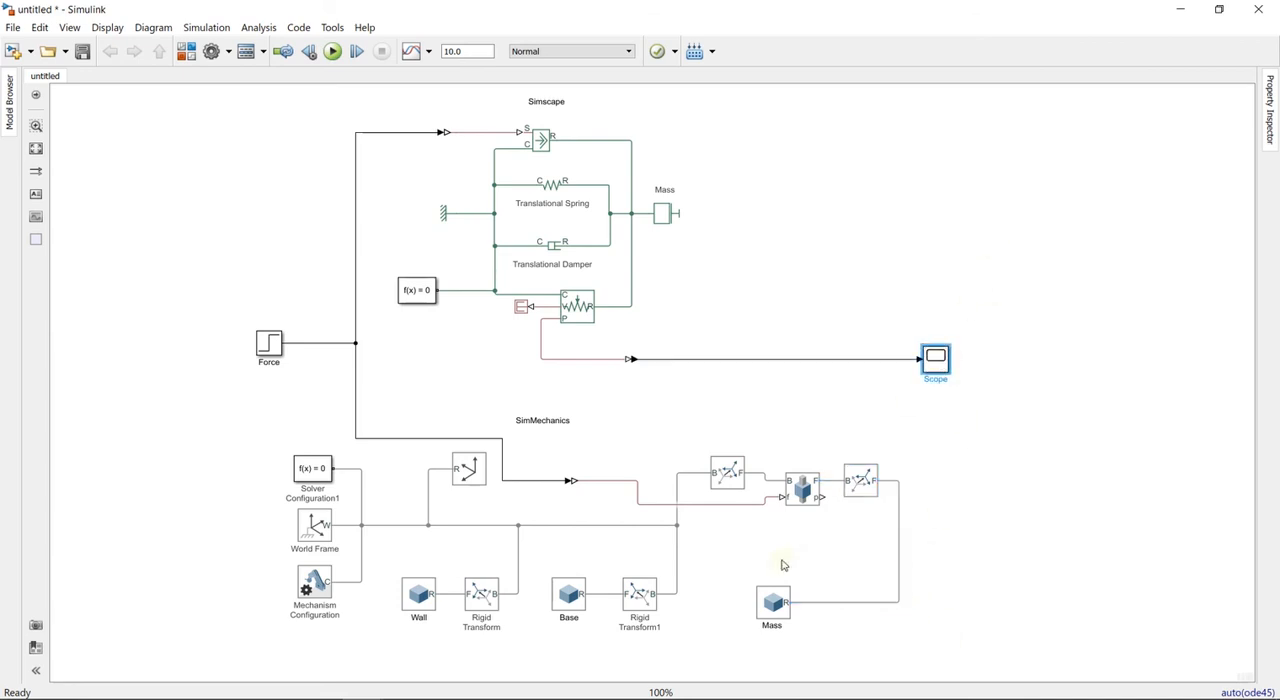
- Start a signal line from the Prismatic Joint's p port and lay out the Scope as two vertically stacked displays
drag(824, 496, 902, 446)
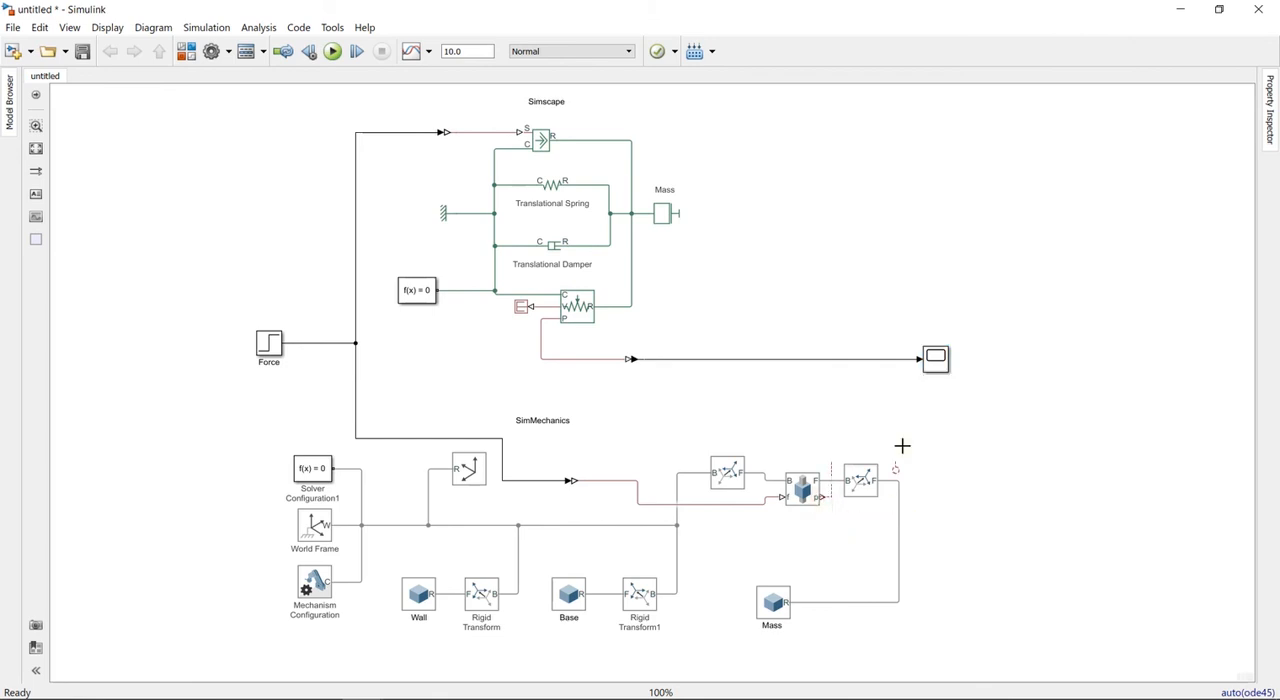
double_click(941, 366)
click(775, 156)
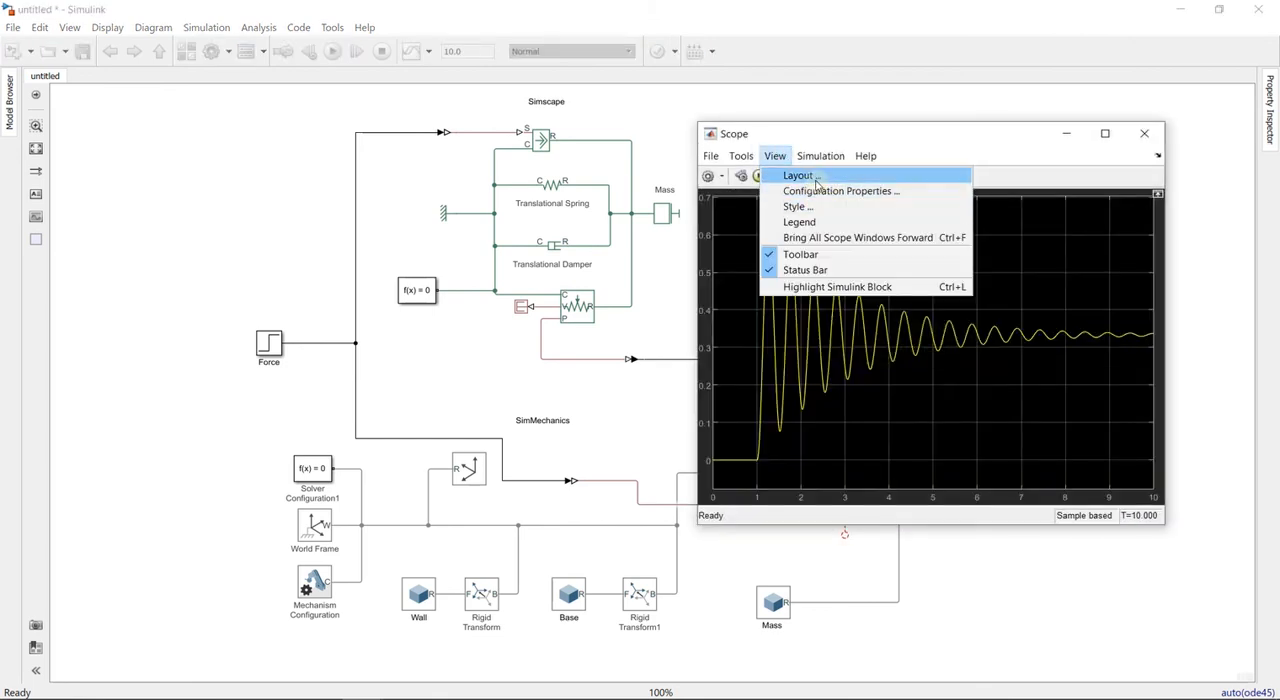
click(829, 191)
click(771, 319)
click(831, 354)
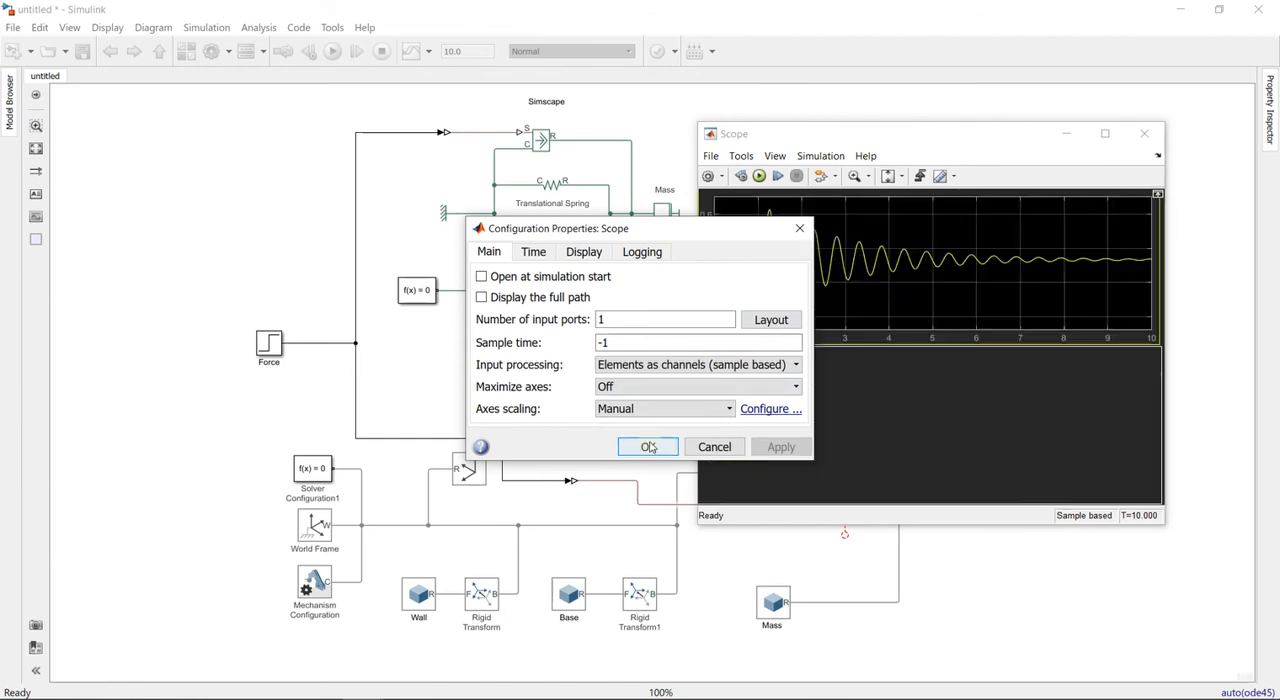
click(648, 446)
- Set the Scope's number of input ports to 2 and close its window
click(775, 156)
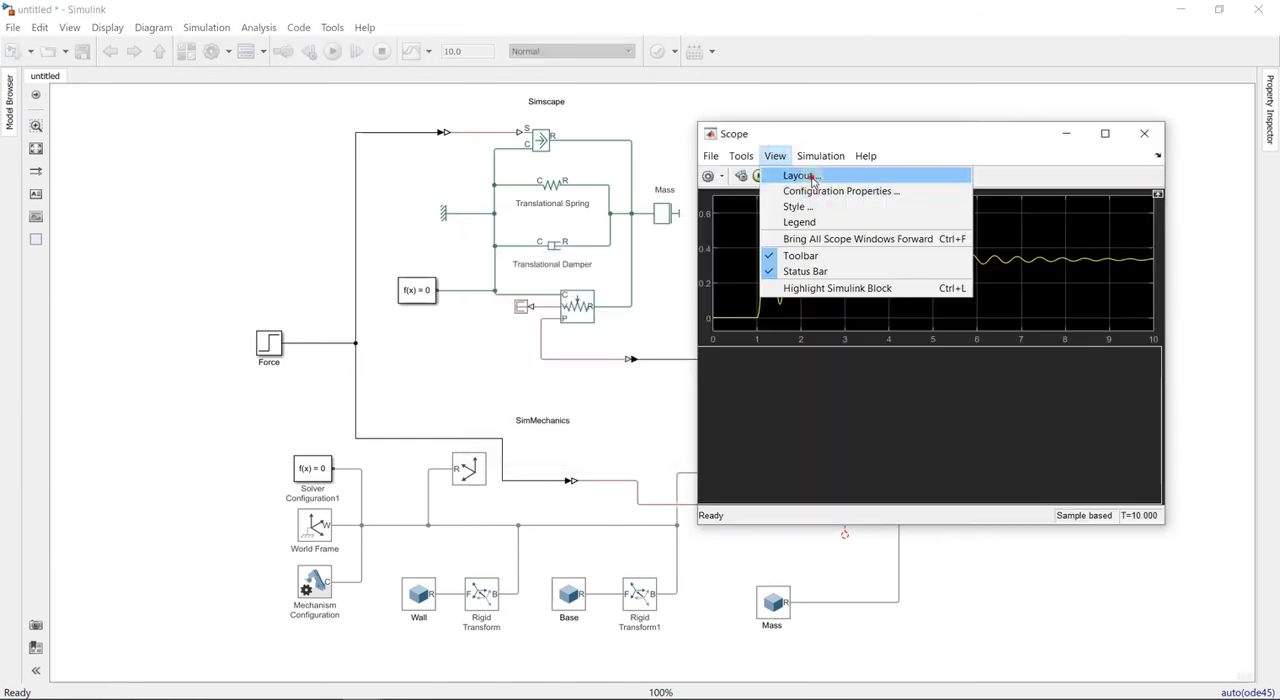
click(785, 172)
click(773, 157)
click(836, 190)
double_click(640, 320)
text(2)
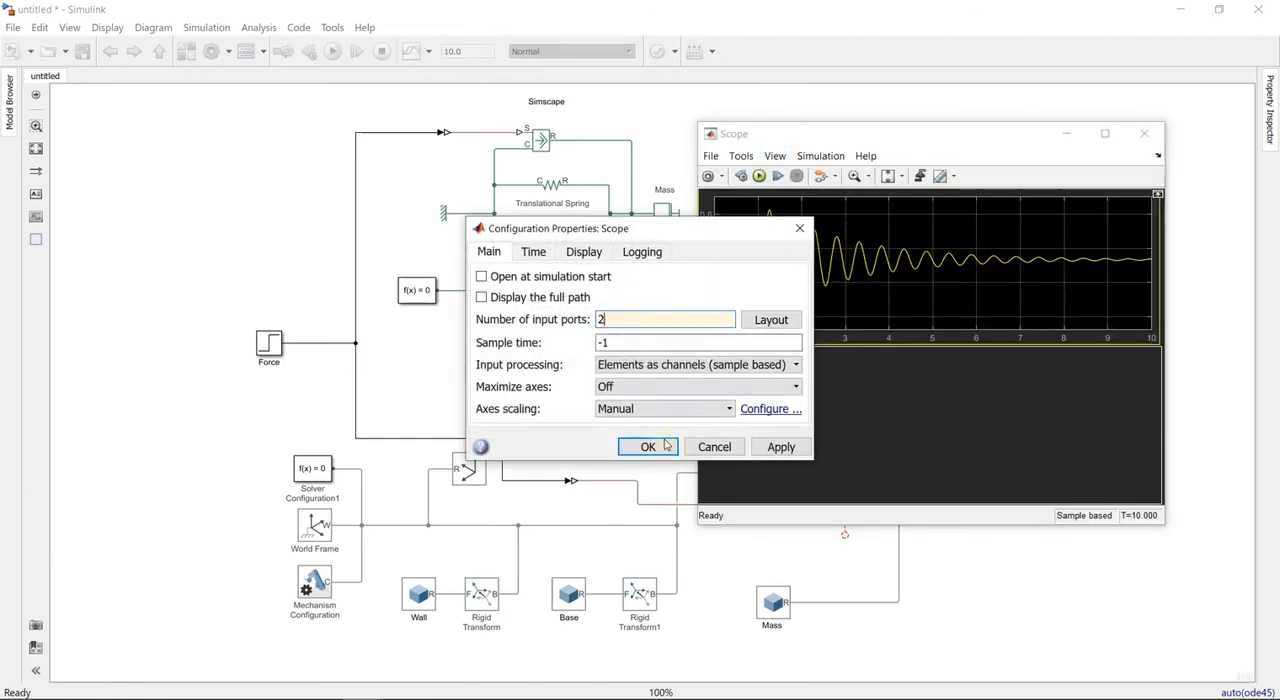
click(646, 446)
click(1144, 133)
- Connect the Prismatic Joint's p port to the Scope's second input through a PS-Simulink Converter
drag(936, 362, 978, 367)
double_click(922, 443)
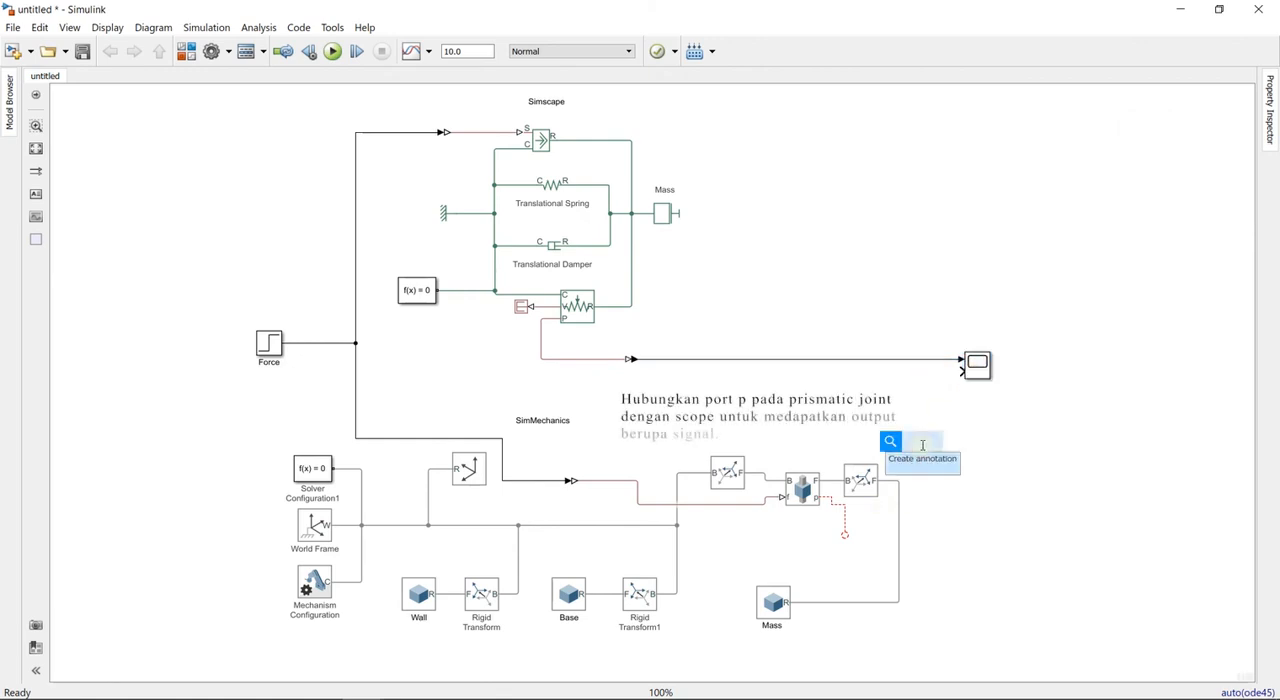
text(ps)
key(Return)
mouse_move(845, 535)
mouse_down()
mouse_move(880, 520)
mouse_move(911, 449)
mouse_move(929, 454)
mouse_move(912, 454)
mouse_move(990, 374)
mouse_up()
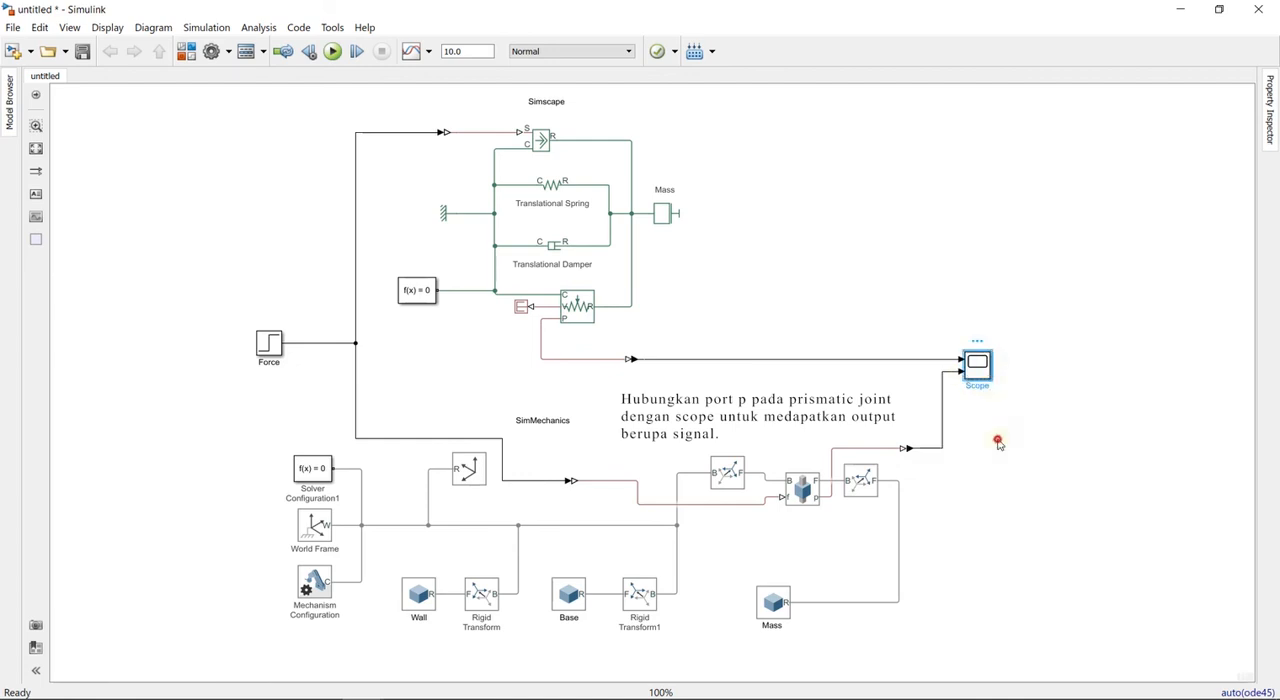
- Add the %<Name> token to the Scope's block annotation
click(974, 368)
right_click(974, 368)
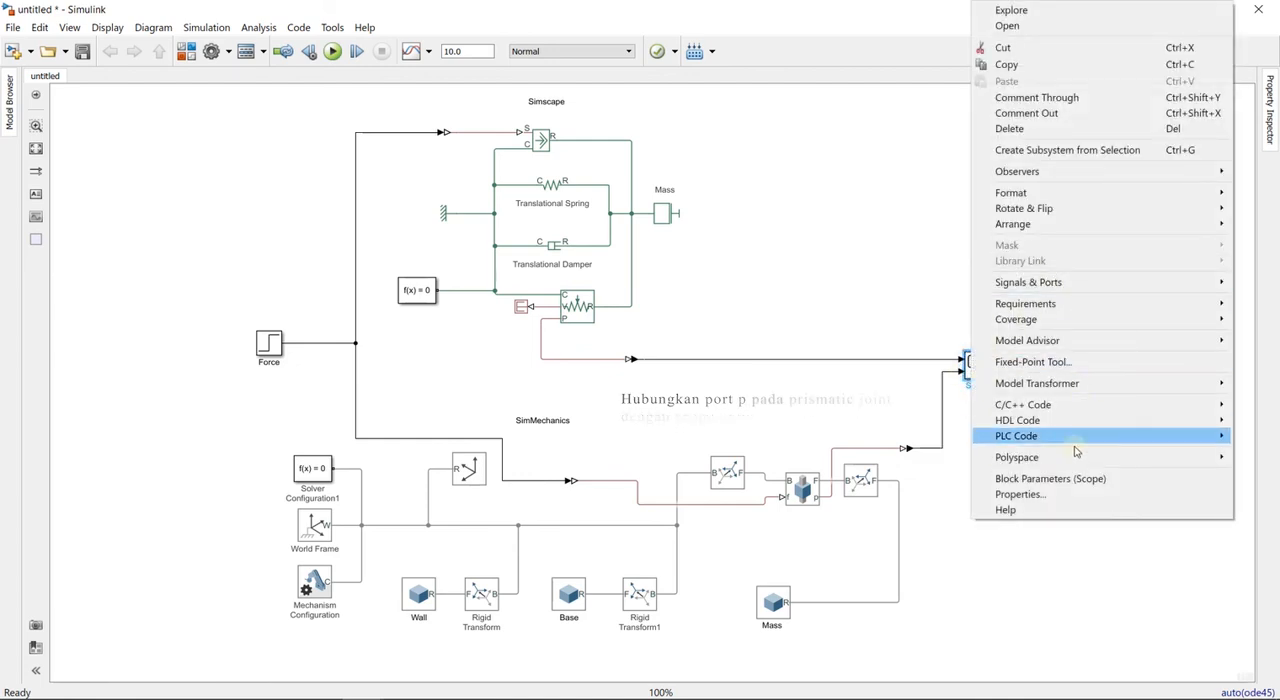
click(1057, 494)
scroll(620, 430, down, 20)
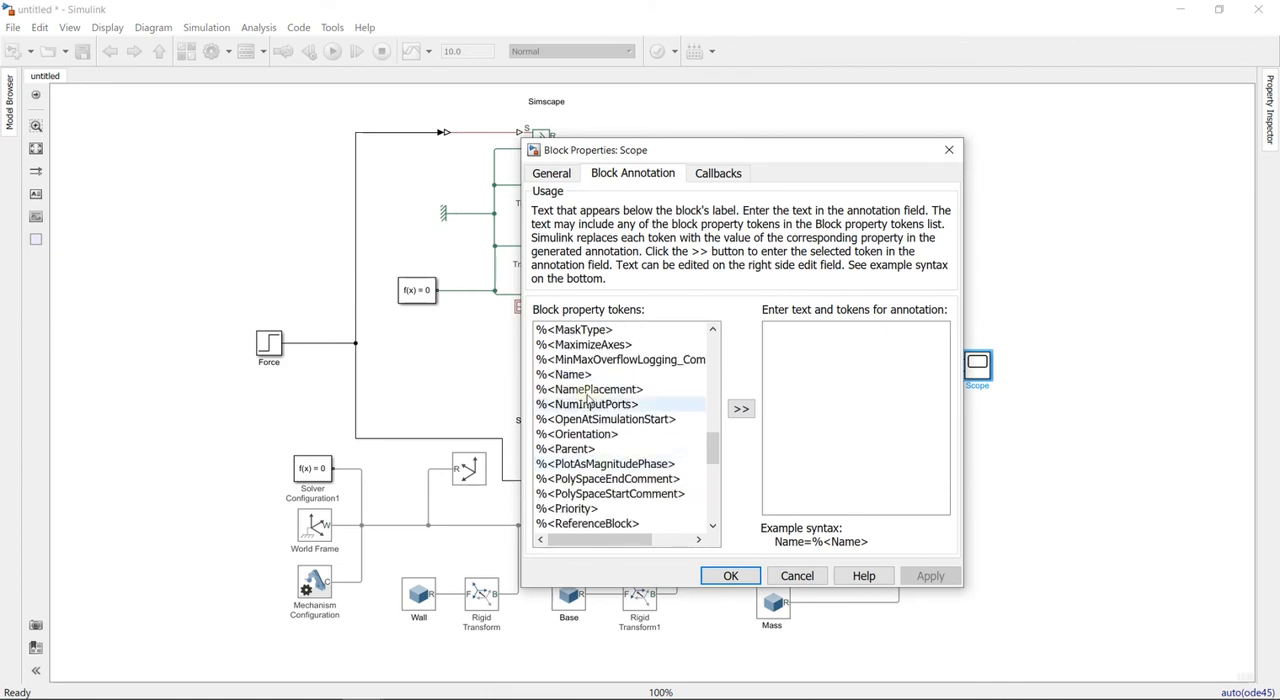
click(575, 374)
click(741, 408)
click(730, 575)
- Rearrange the Scope, the output PS-Simulink Converter and the Prismatic Joint, straightening the signal lines between them
drag(978, 368, 1019, 410)
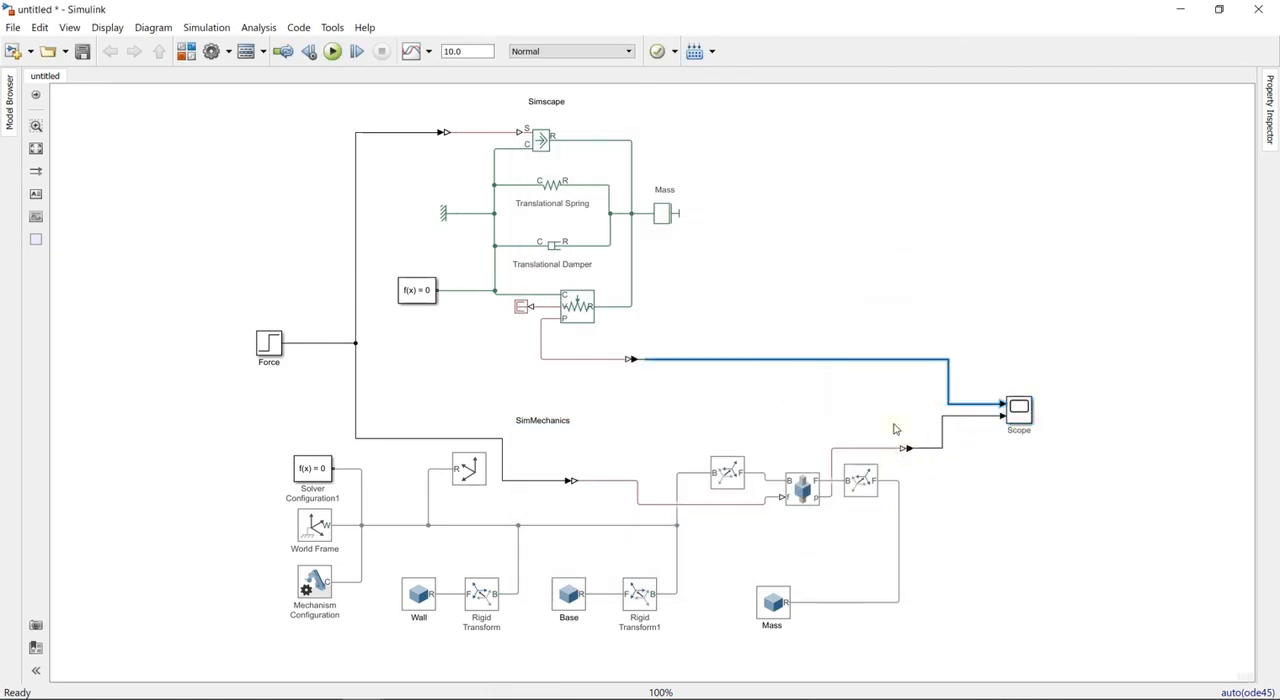
drag(905, 448, 933, 508)
click(801, 490)
click(981, 528)
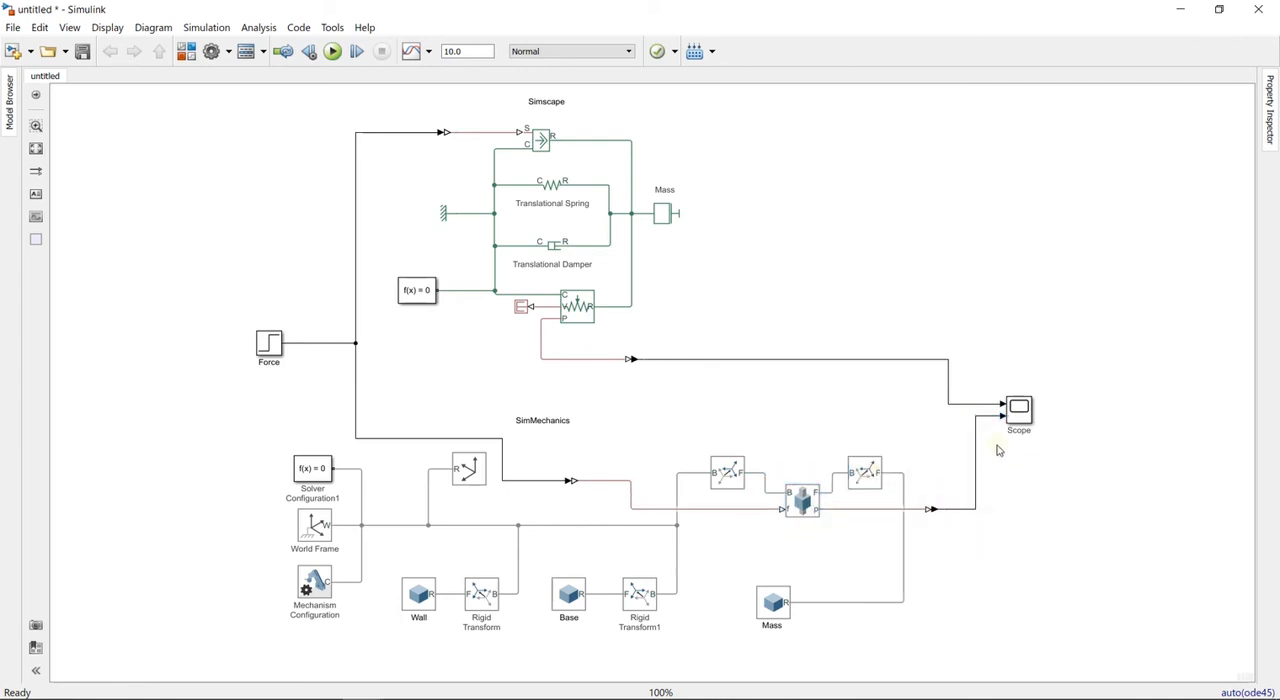
drag(955, 386, 977, 381)
- Check the Mass solid's geometry and inertia settings
click(730, 554)
double_click(779, 610)
click(12, 340)
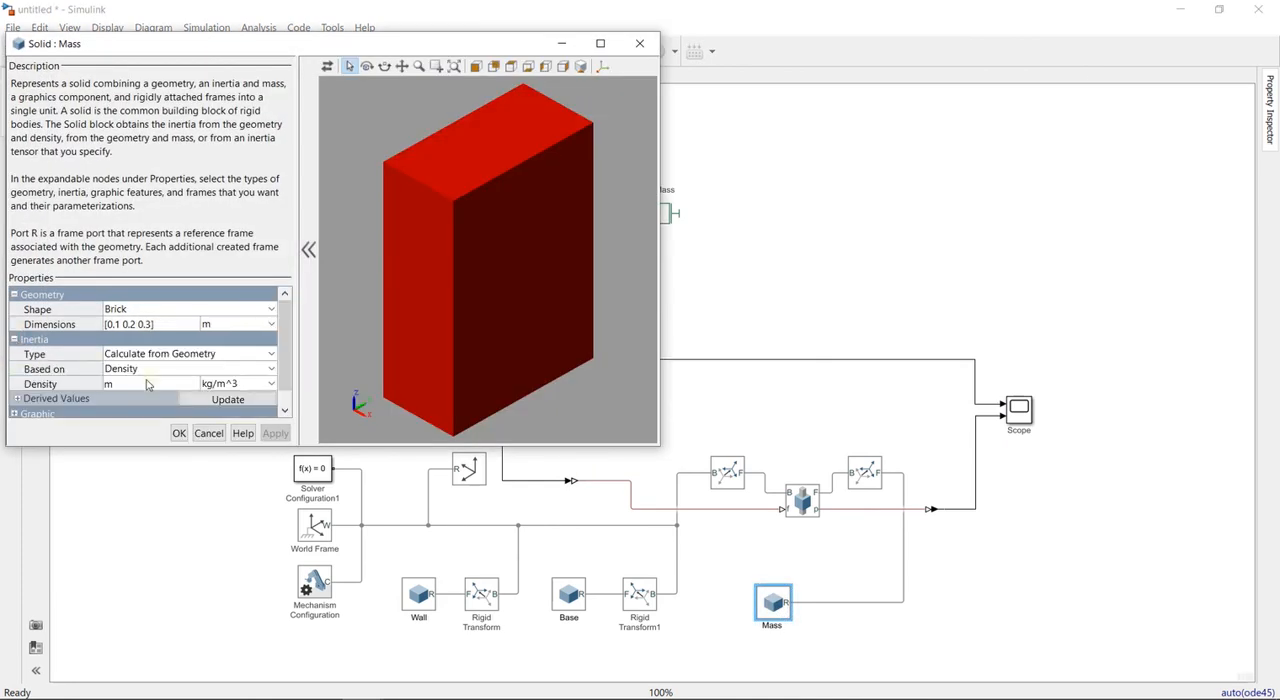
click(172, 432)
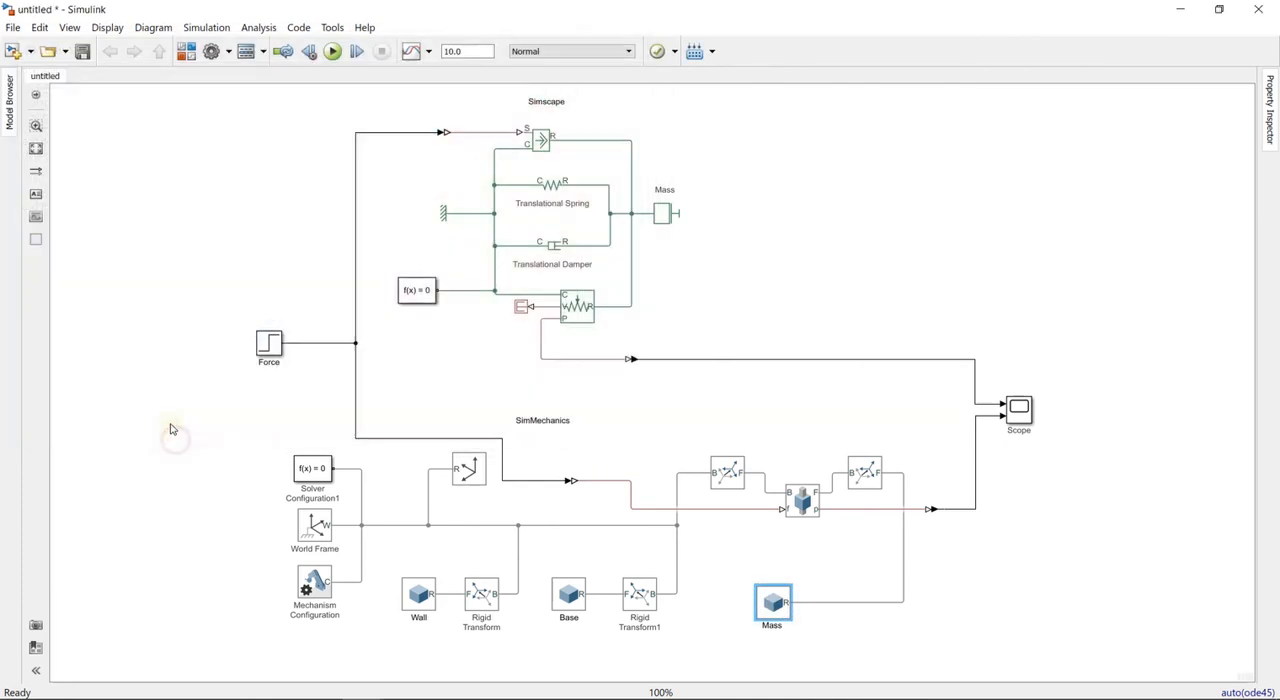
- Insert the %<Mass> and %<MassUnits> tokens into the block annotation of the SimMechanics Mass solid
right_click(773, 607)
click(828, 577)
click(915, 283)
drag(957, 262, 876, 150)
scroll(797, 449, down, 18)
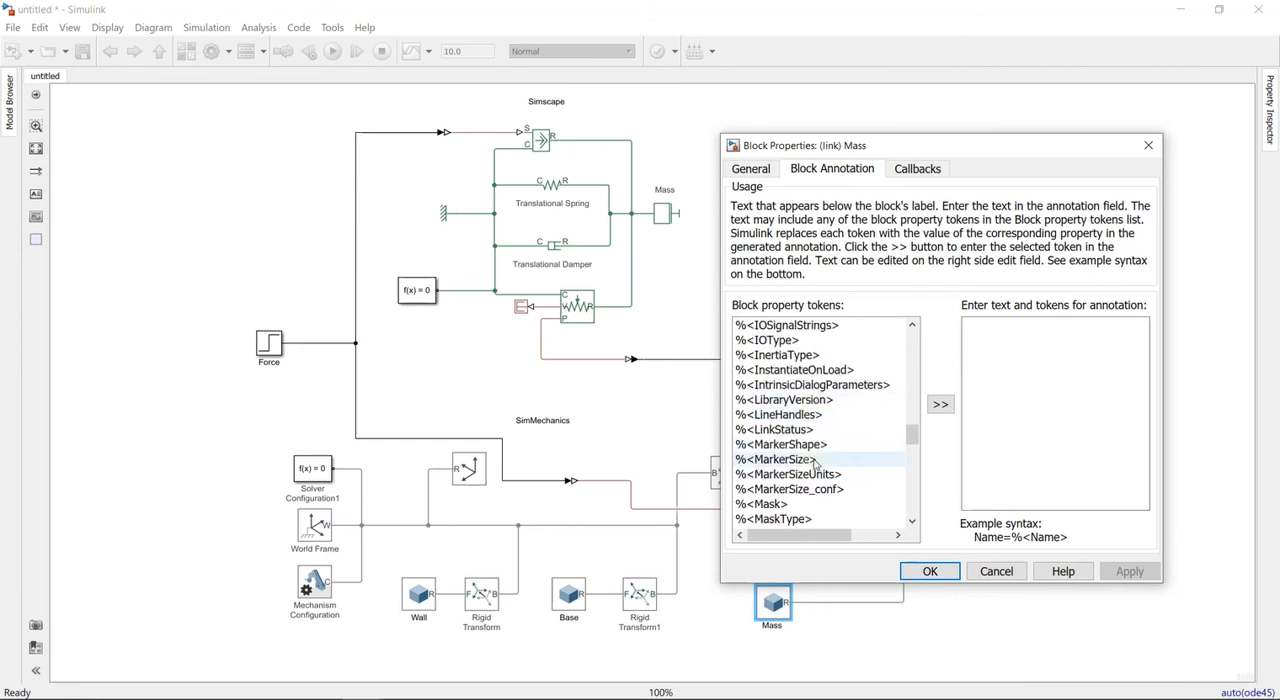
scroll(815, 463, down, 2)
click(775, 444)
click(940, 404)
click(940, 404)
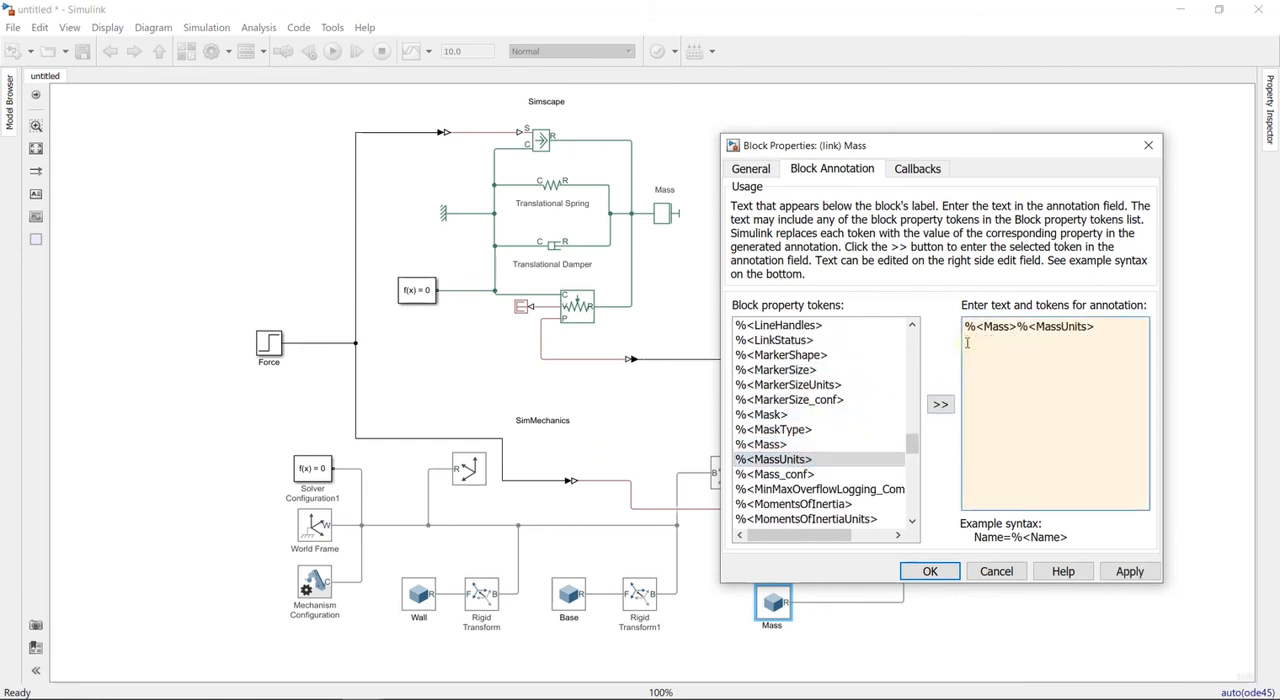
- Prefix the Mass solid's annotation tokens with "Mass =" and apply the annotation
text(Mass =)
click(1129, 571)
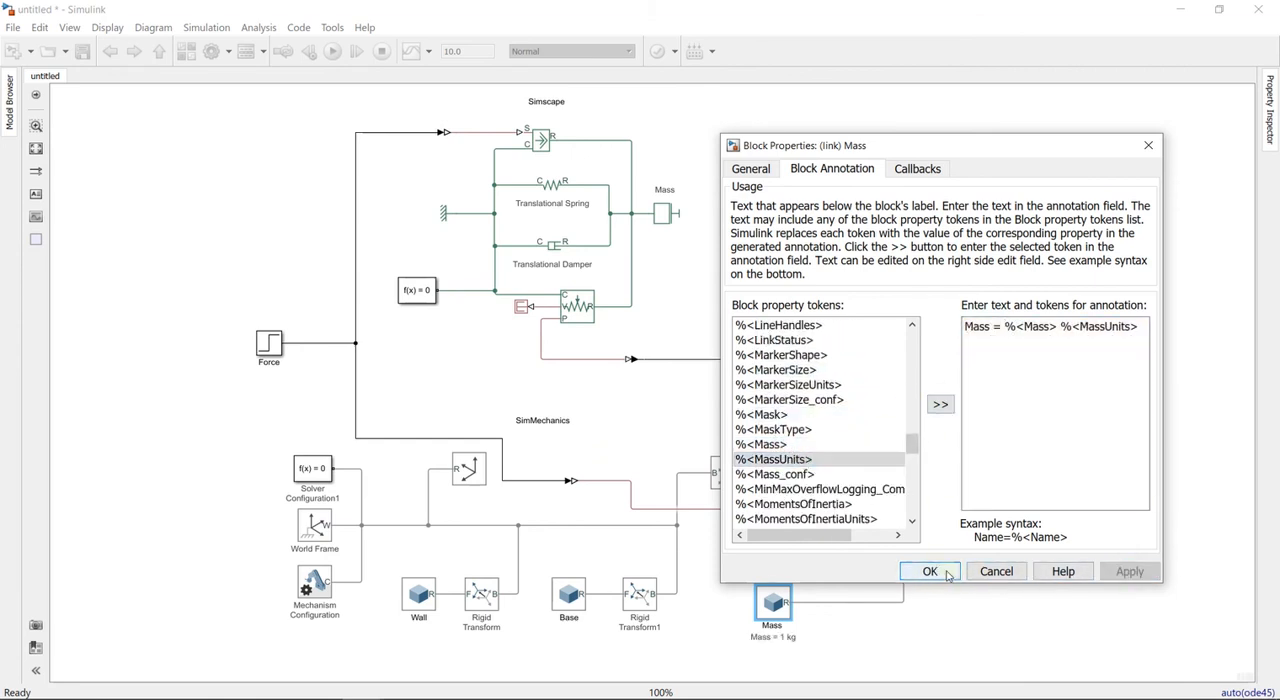
click(929, 571)
click(857, 638)
- Insert the %<DampingCoefficient> and %<DampingCoefficientUnits> tokens into the Prismatic Joint's block annotation
right_click(803, 502)
click(858, 534)
click(922, 285)
drag(945, 260, 842, 102)
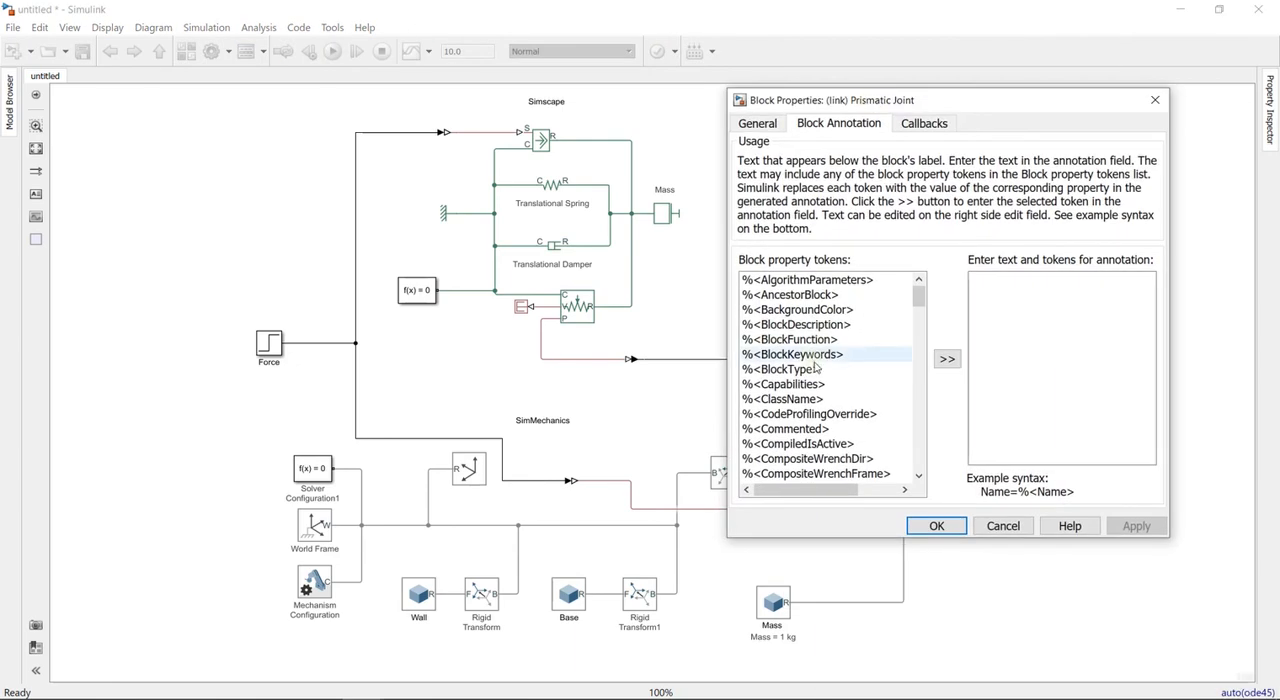
scroll(805, 414, down, 10)
scroll(810, 410, up, 1)
click(805, 309)
shift+click(815, 324)
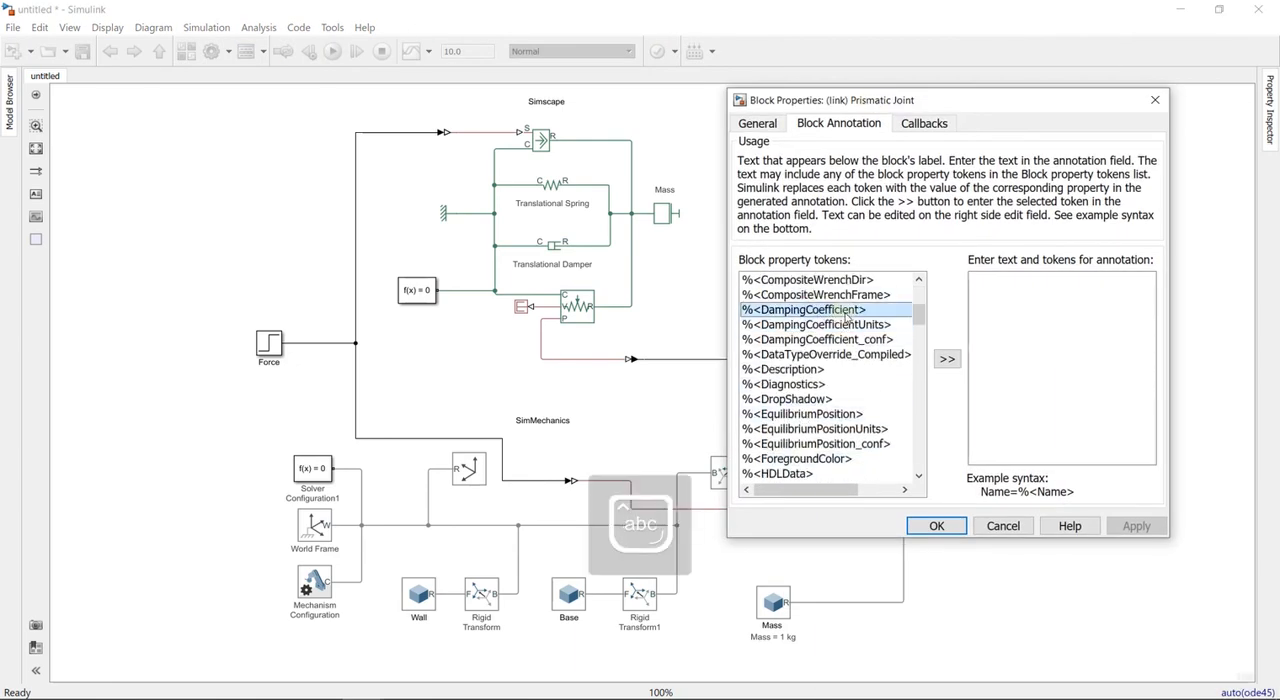
click(947, 358)
- Put both damping tokens on one annotation line and prefix them with "Damping ="
click(973, 296)
key(BackSpace)
click(973, 283)
text(Damping =)
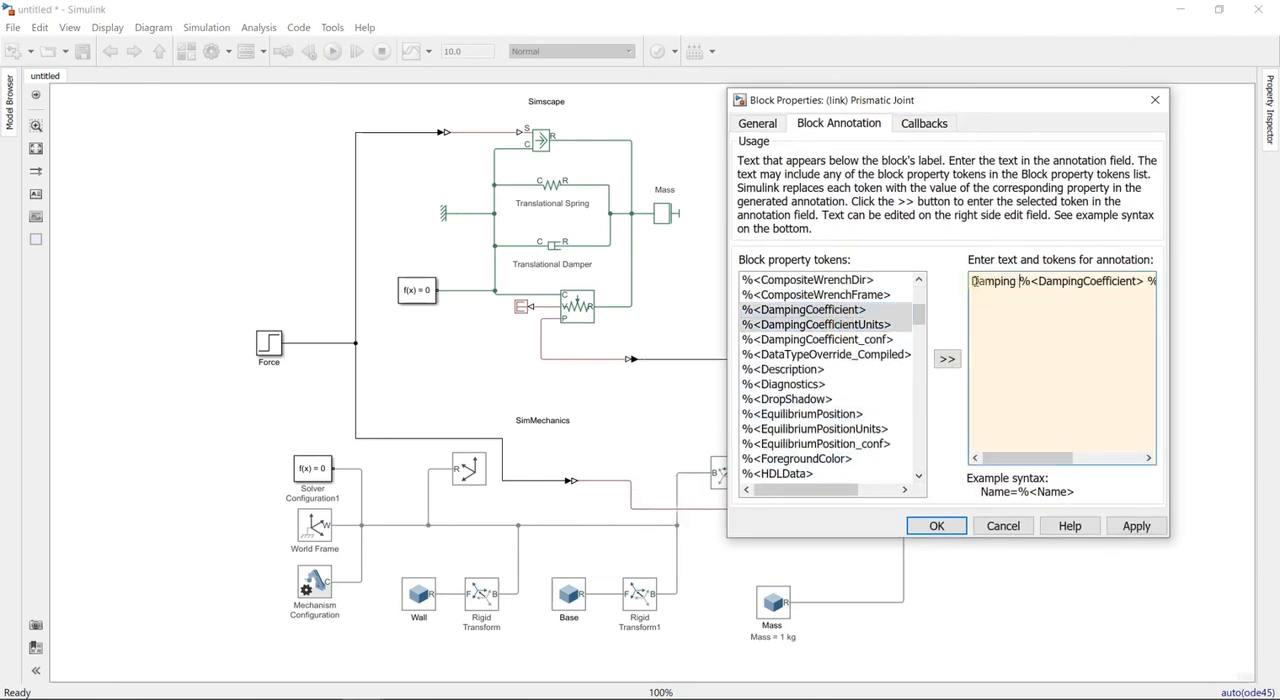
- Add a second Prismatic Joint annotation line, "Spring =" followed by the %<SpringStiffness> and %<SpringStiffnessUnits> tokens, and apply it
click(993, 307)
scroll(843, 371, down, 15)
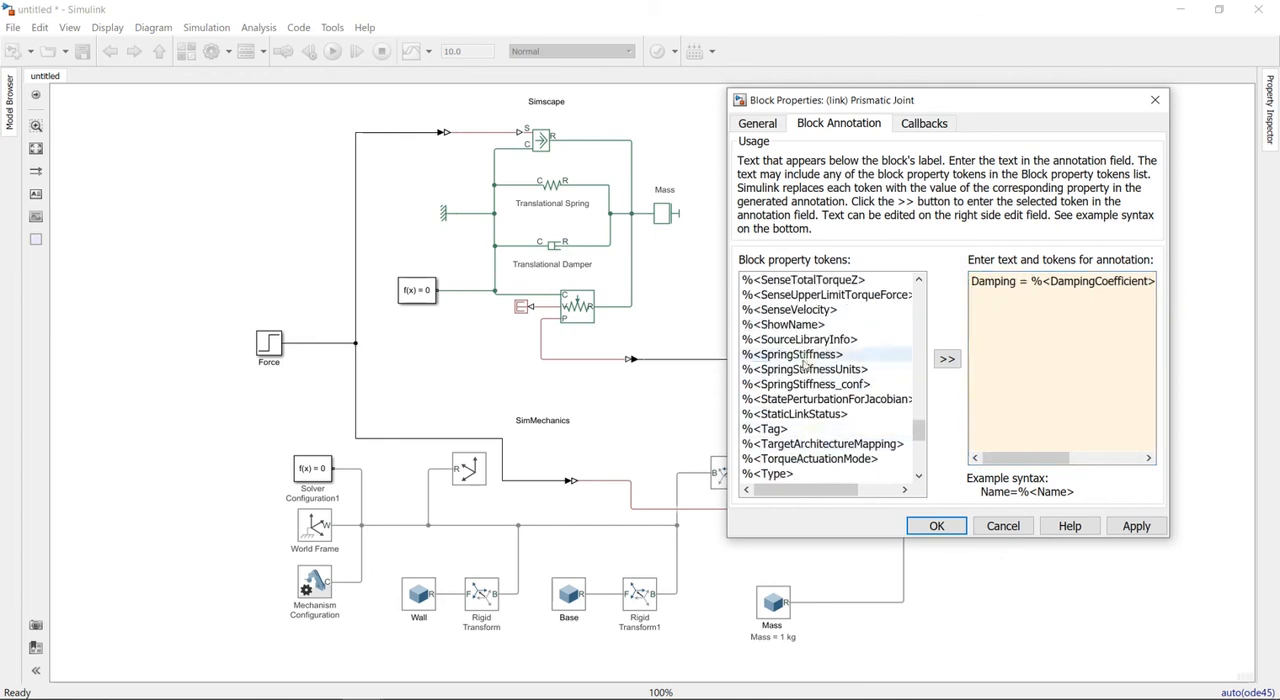
click(805, 354)
shift+click(805, 369)
click(947, 358)
click(973, 295)
text(Spring =%<SpringStiffness> %<Spr)
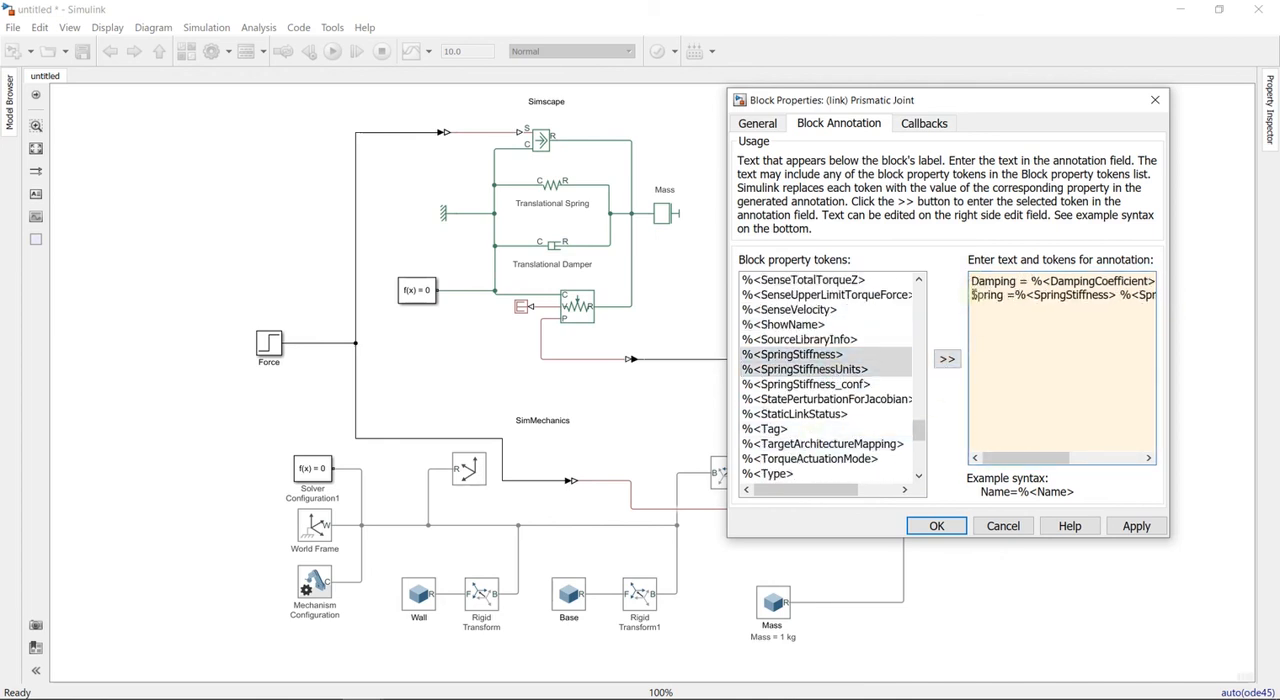
click(1135, 526)
click(936, 526)
- Add the %<Name> token to the Reference Frame's block annotation
right_click(471, 466)
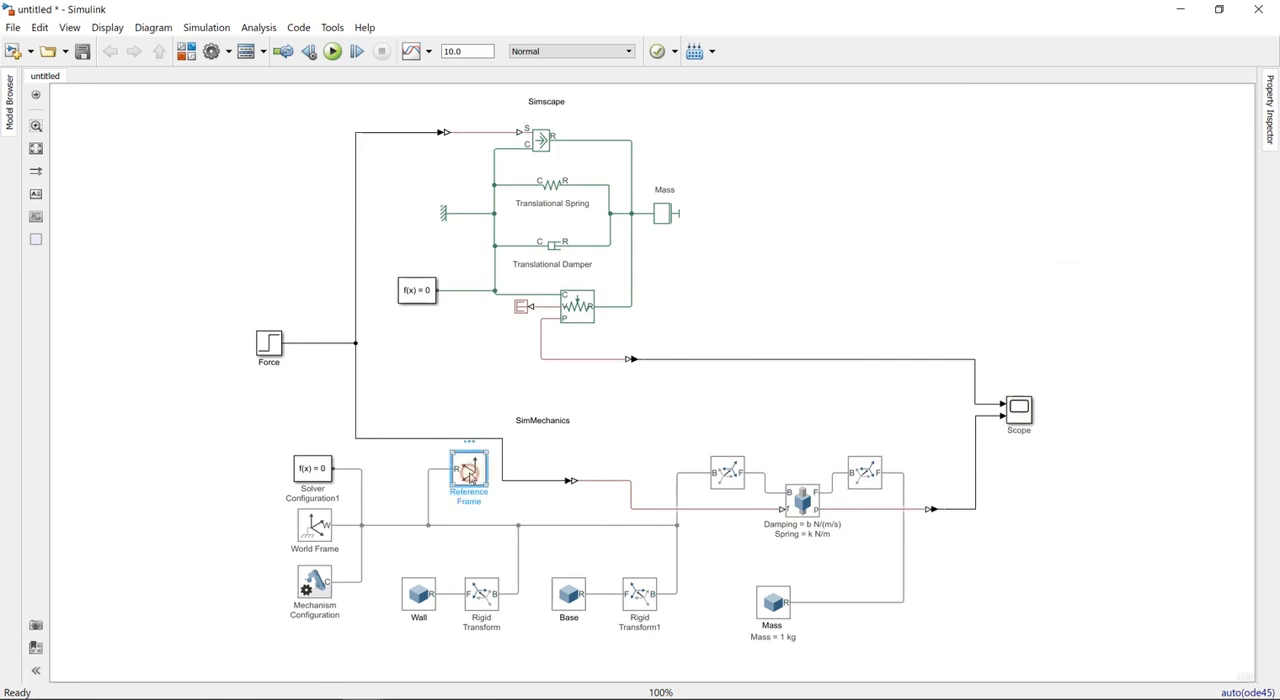
click(520, 517)
click(596, 279)
scroll(563, 510, down, 11)
scroll(563, 510, up, 1)
click(558, 494)
click(717, 513)
click(721, 681)
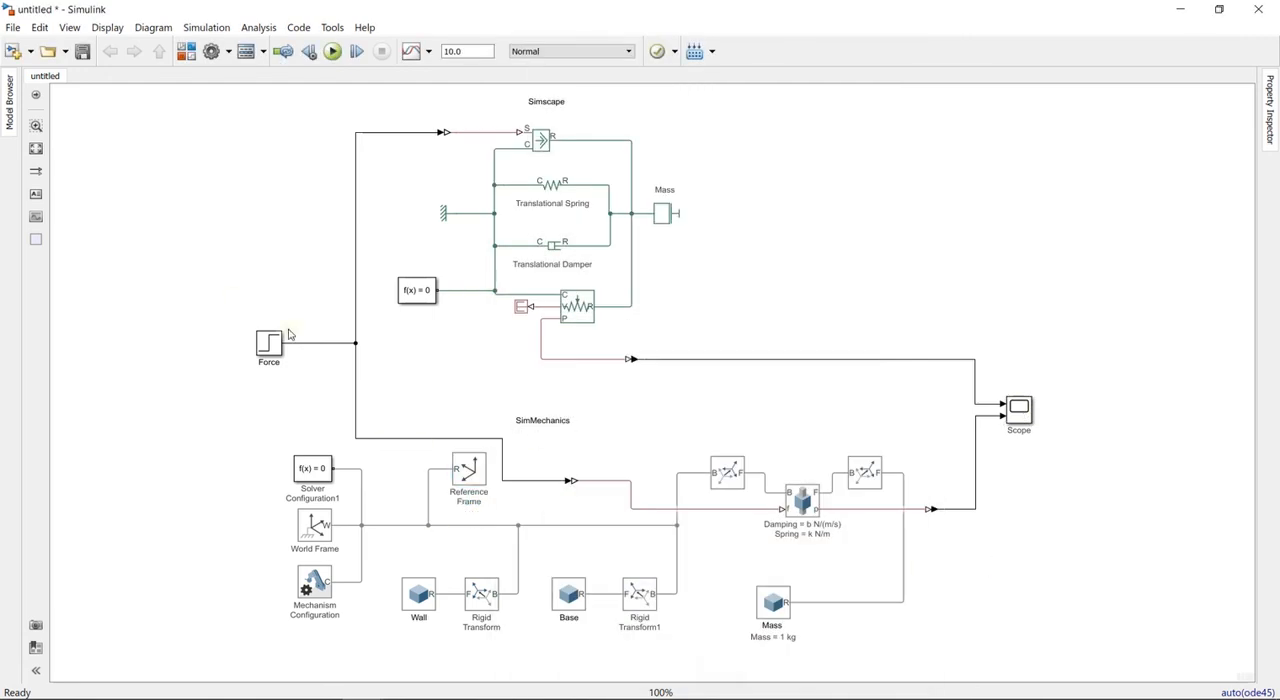
- Run the simulation and check its animation in isometric view along with the Scope plots
click(446, 214)
click(400, 219)
click(333, 51)
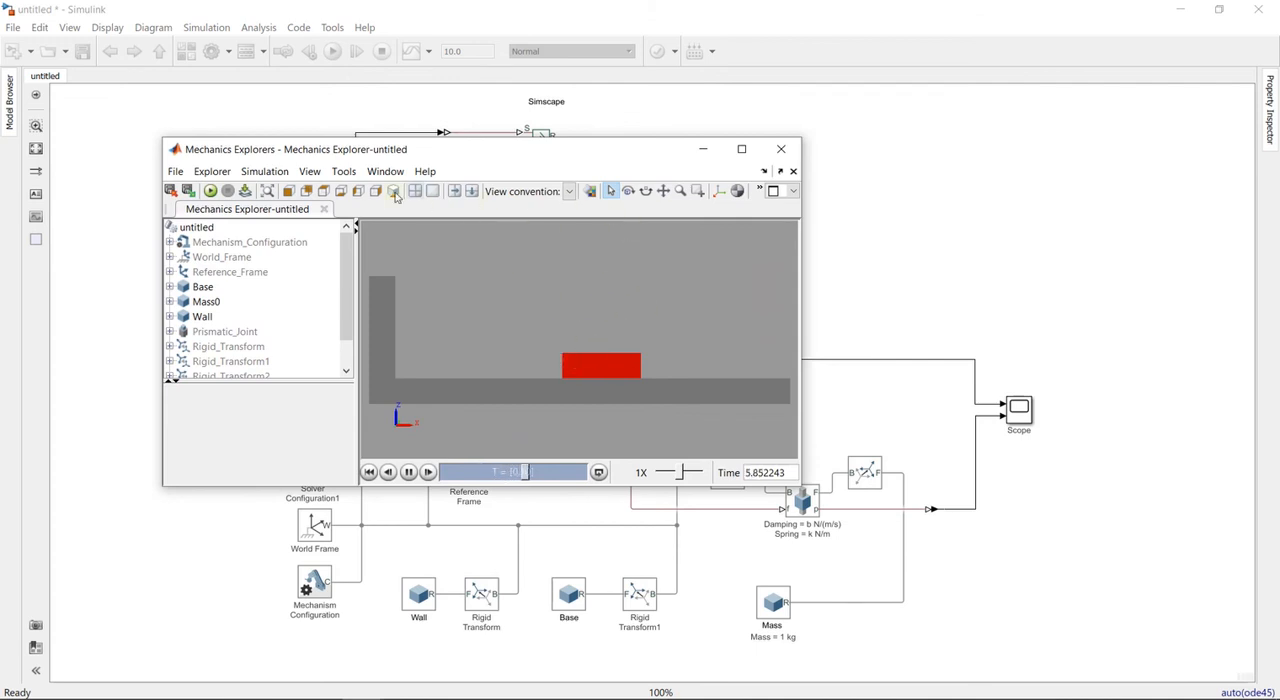
click(395, 196)
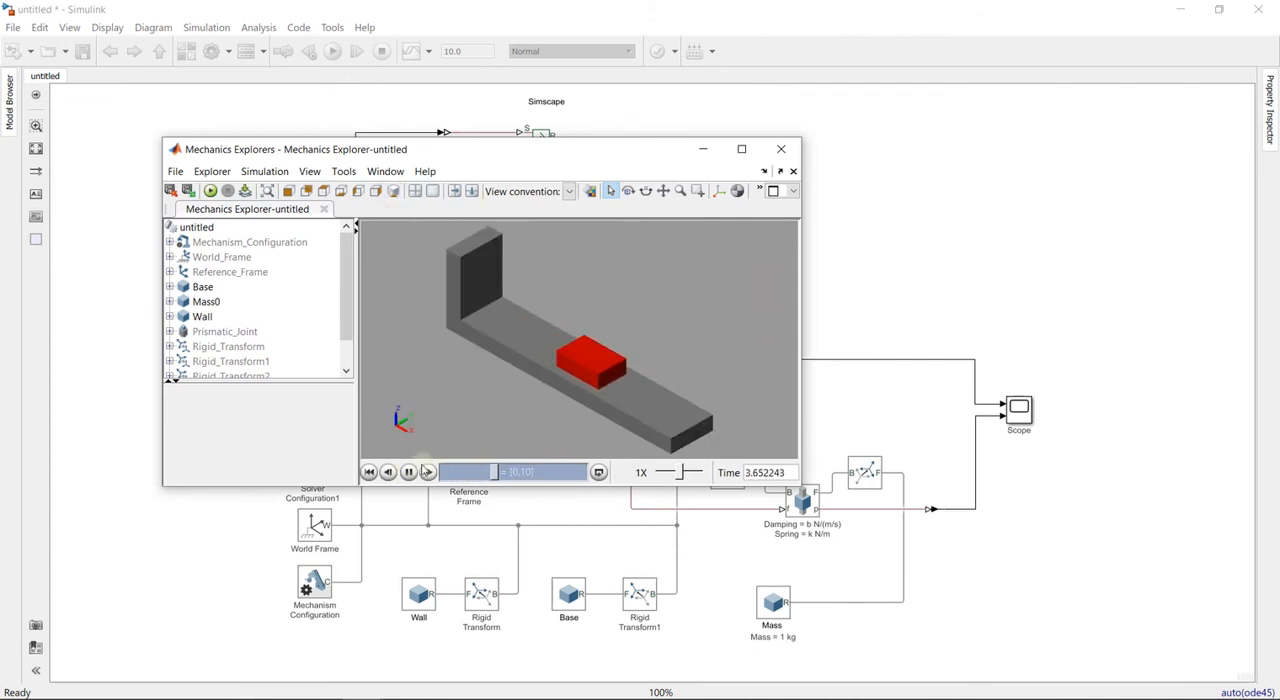
click(783, 152)
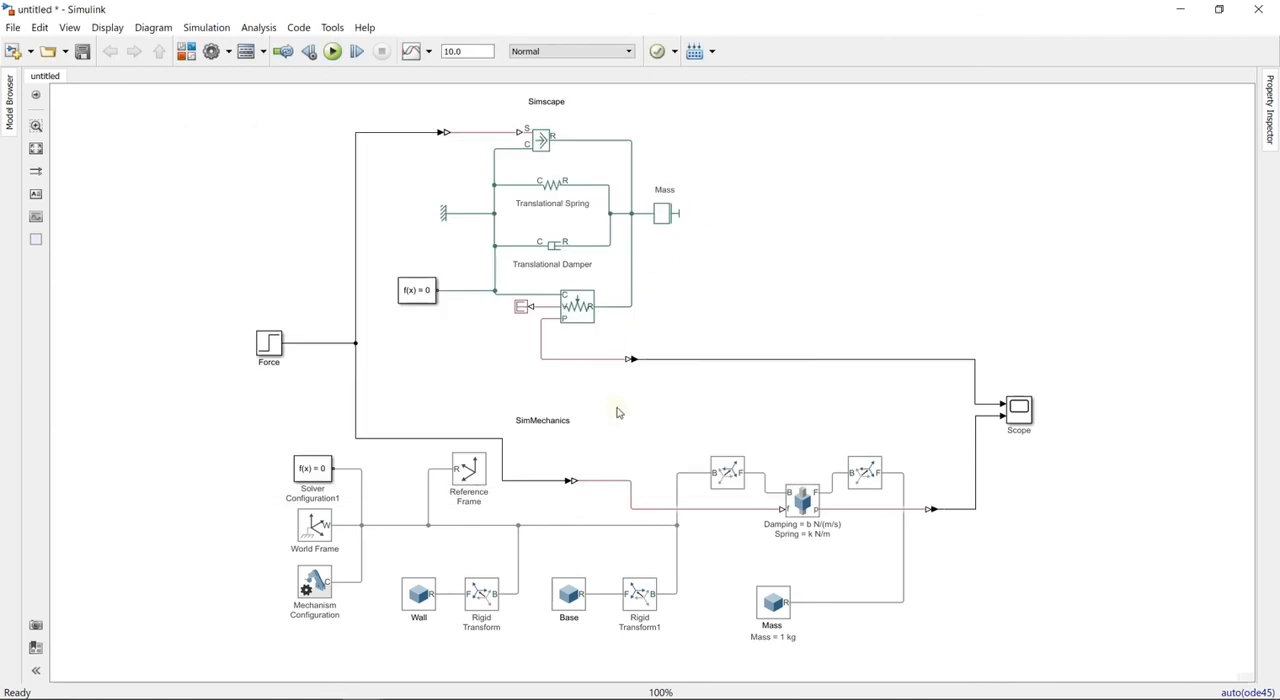
double_click(1021, 412)
click(1146, 131)
- Base the Mass solid's inertia calculation on Mass instead of Density, with a value of 1 kg
click(785, 607)
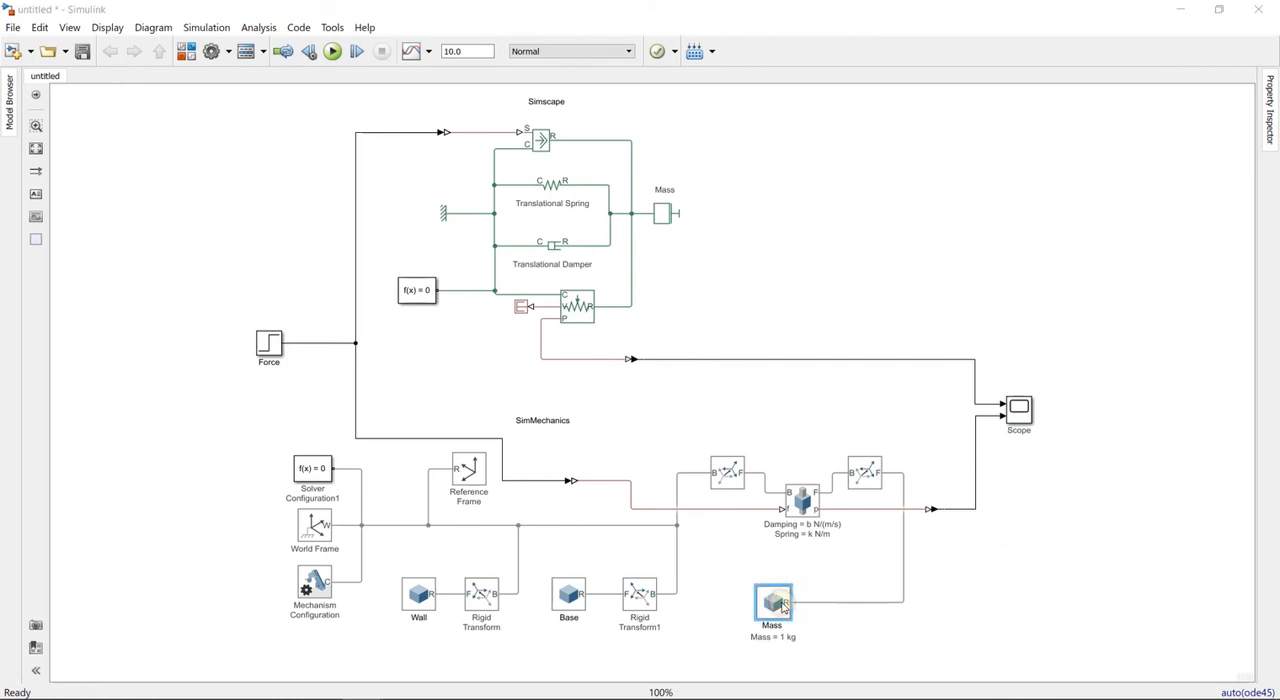
double_click(785, 607)
click(14, 354)
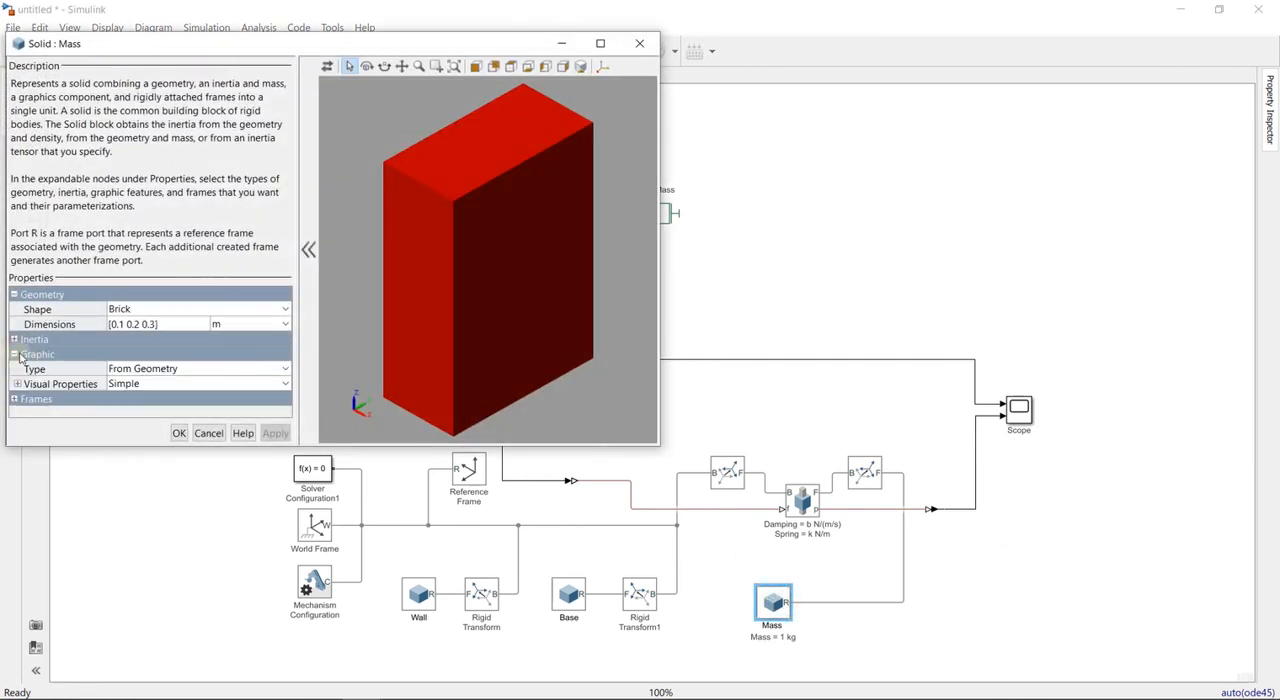
click(14, 339)
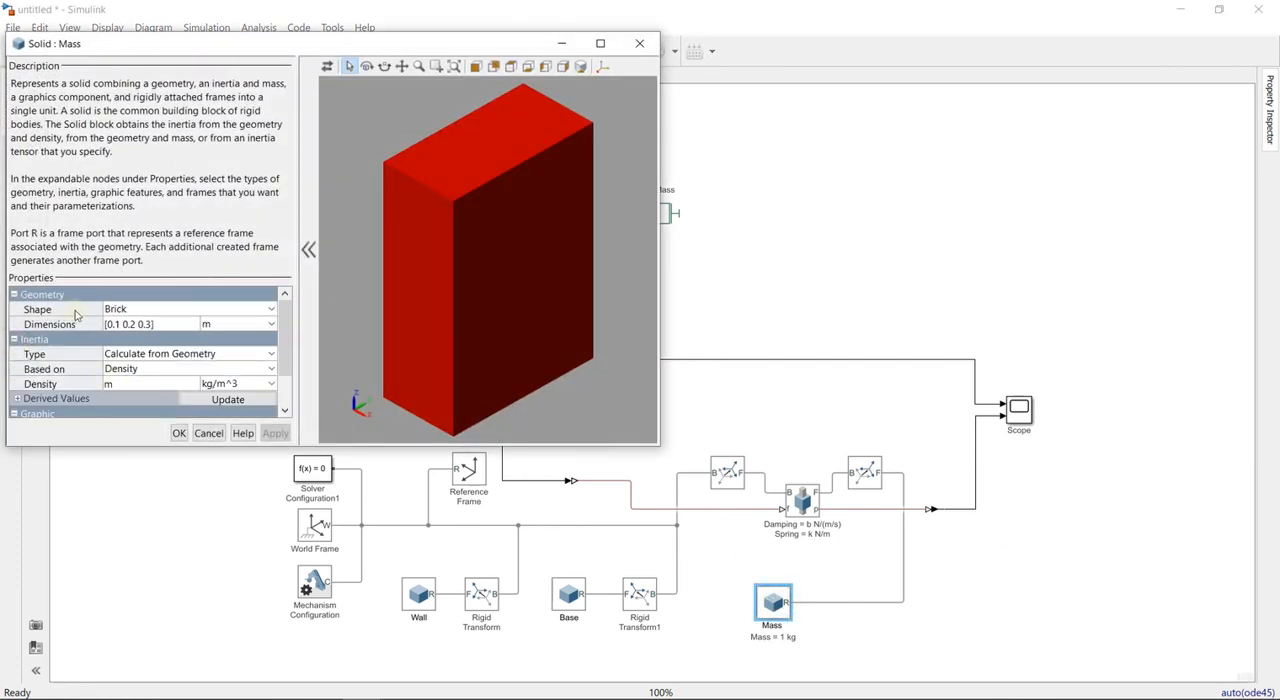
click(170, 369)
click(138, 398)
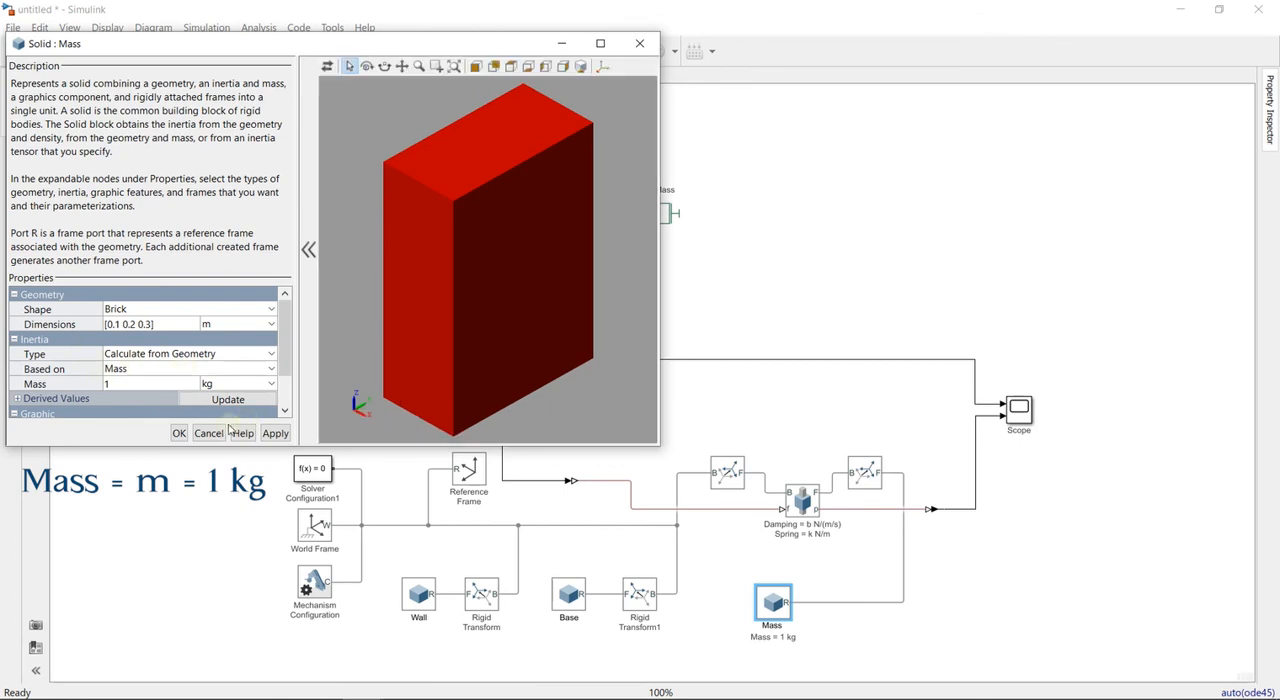
click(179, 433)
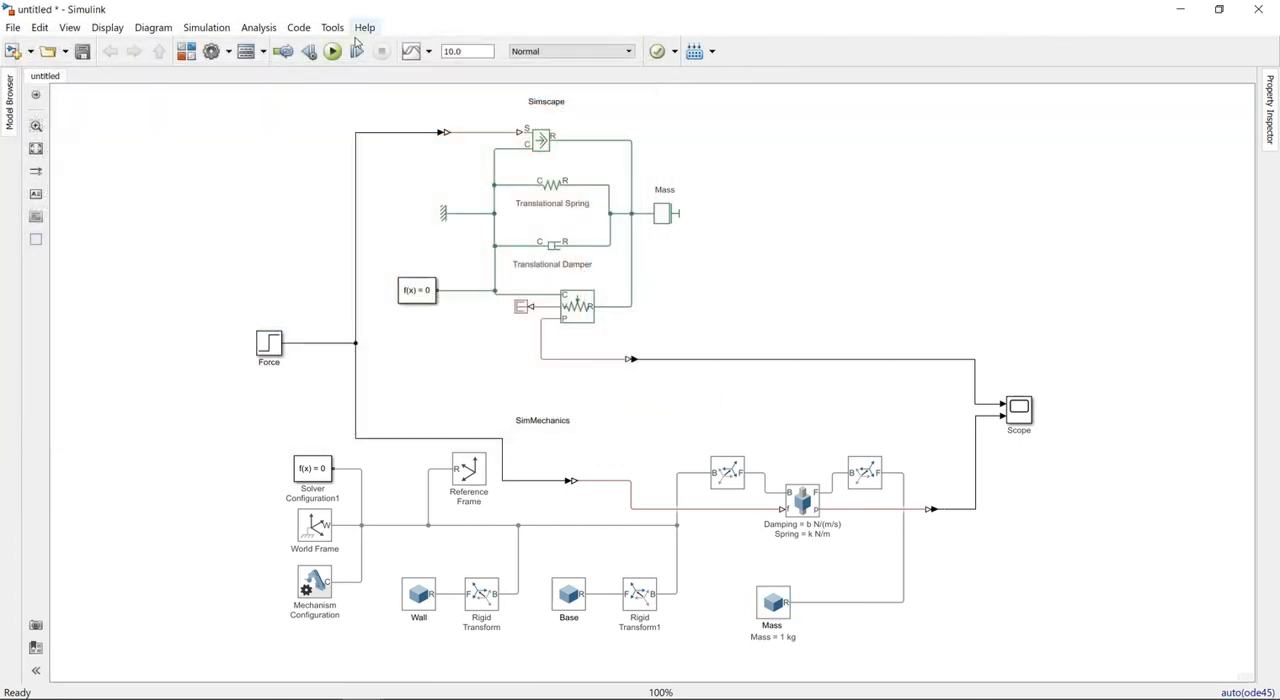
- Rerun the simulation and show the mechanism animation in isometric view
click(334, 51)
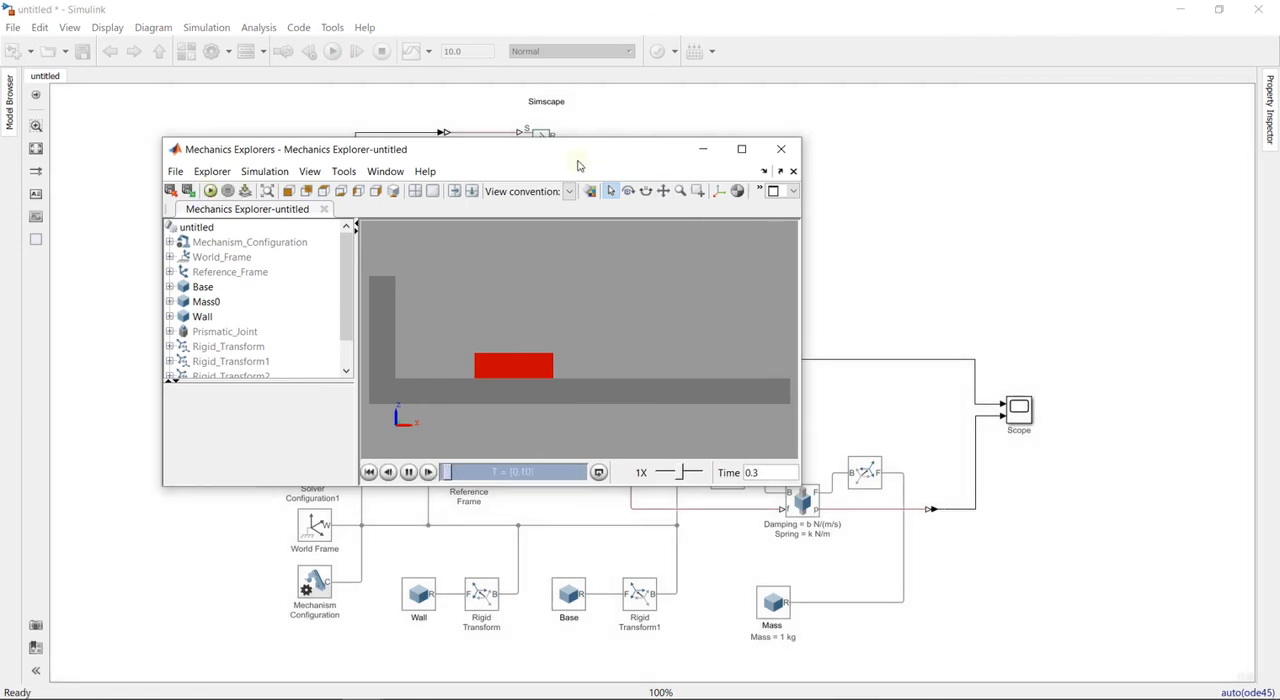
click(393, 191)
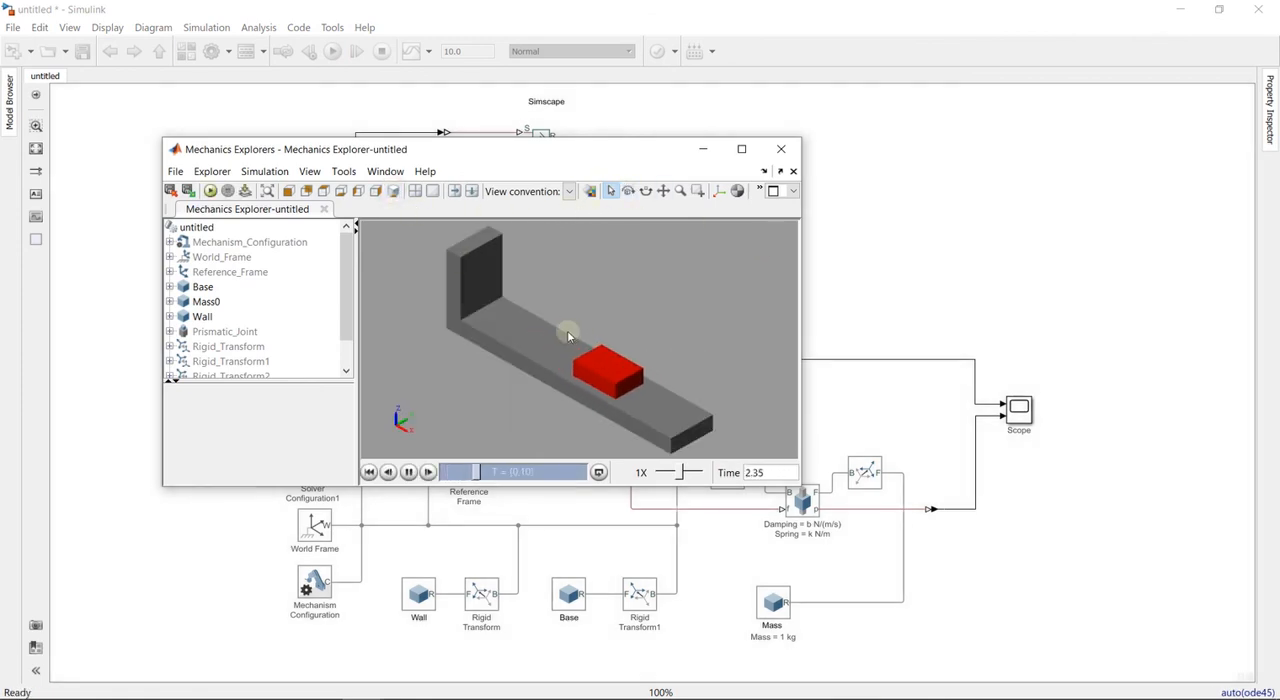
drag(503, 150, 377, 83)
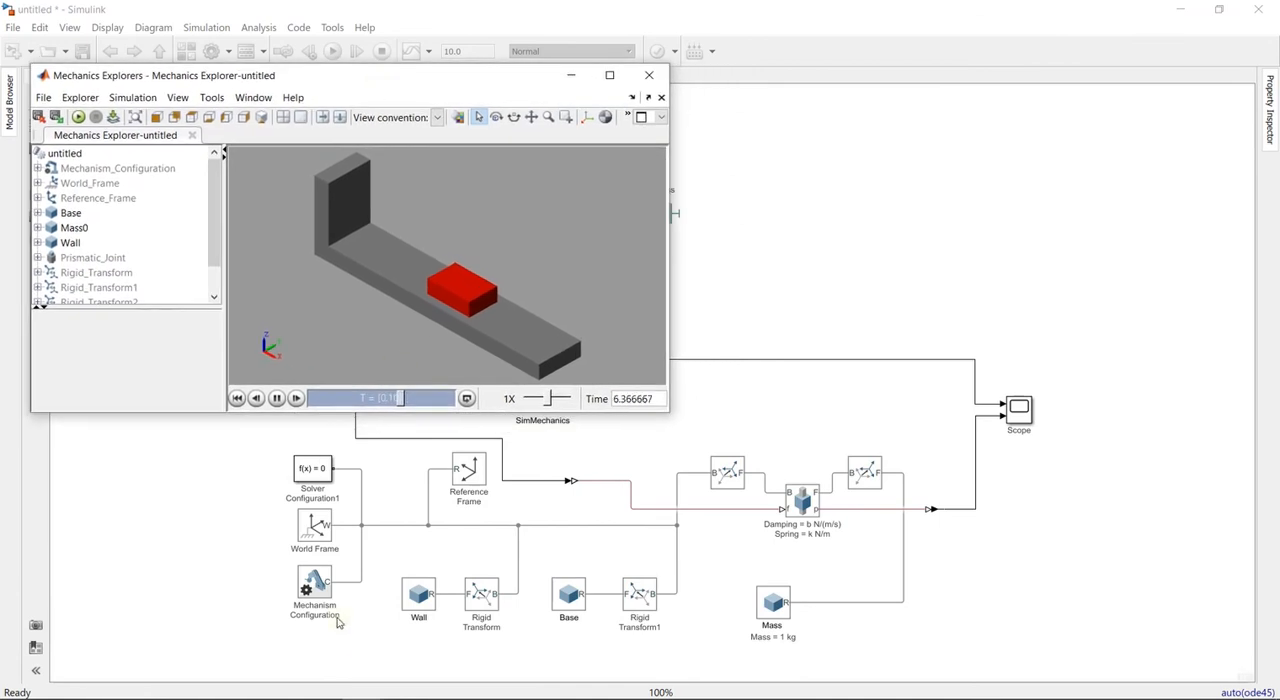
- Open the Scope plots and arrange them side by side with the Mechanics Explorer animation
double_click(1018, 410)
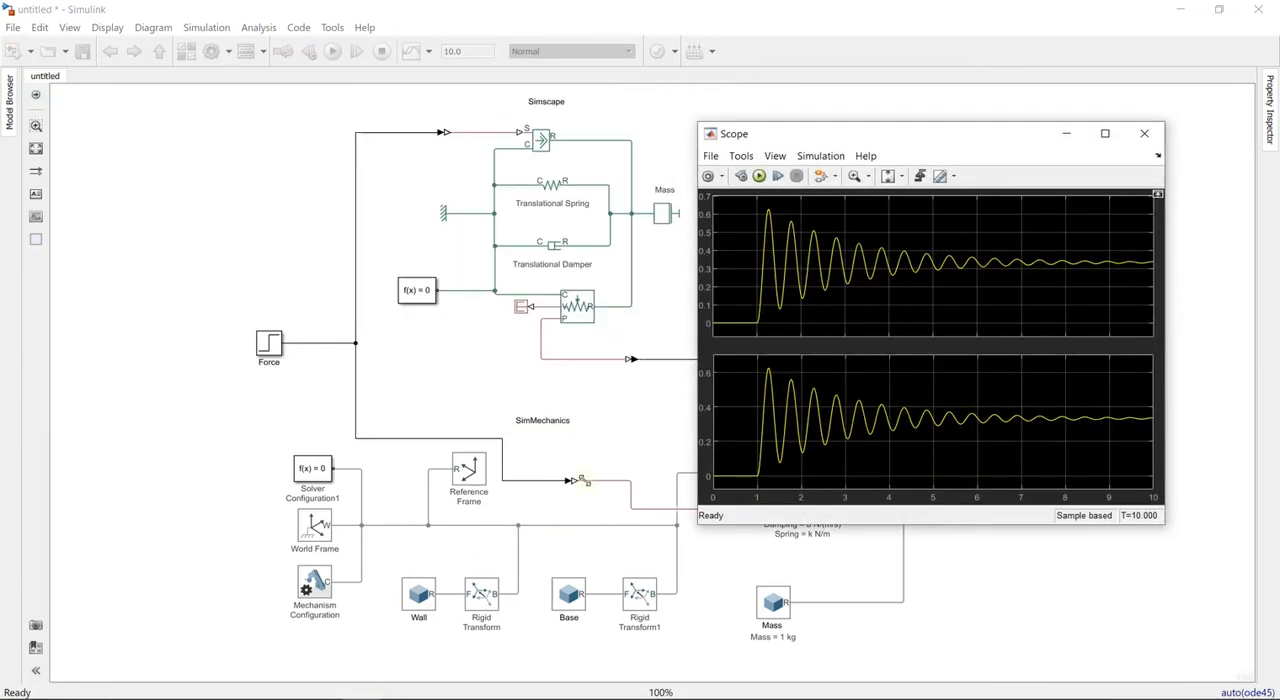
drag(936, 136, 301, 72)
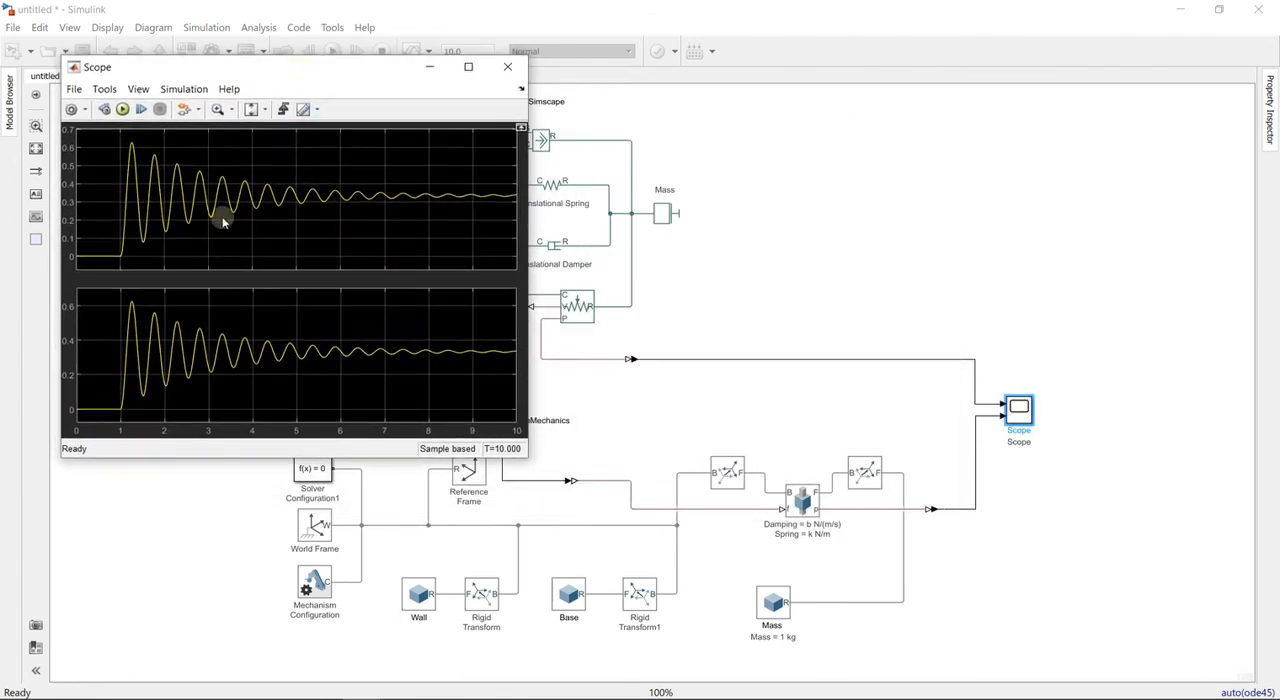
mouse_move(363, 690)
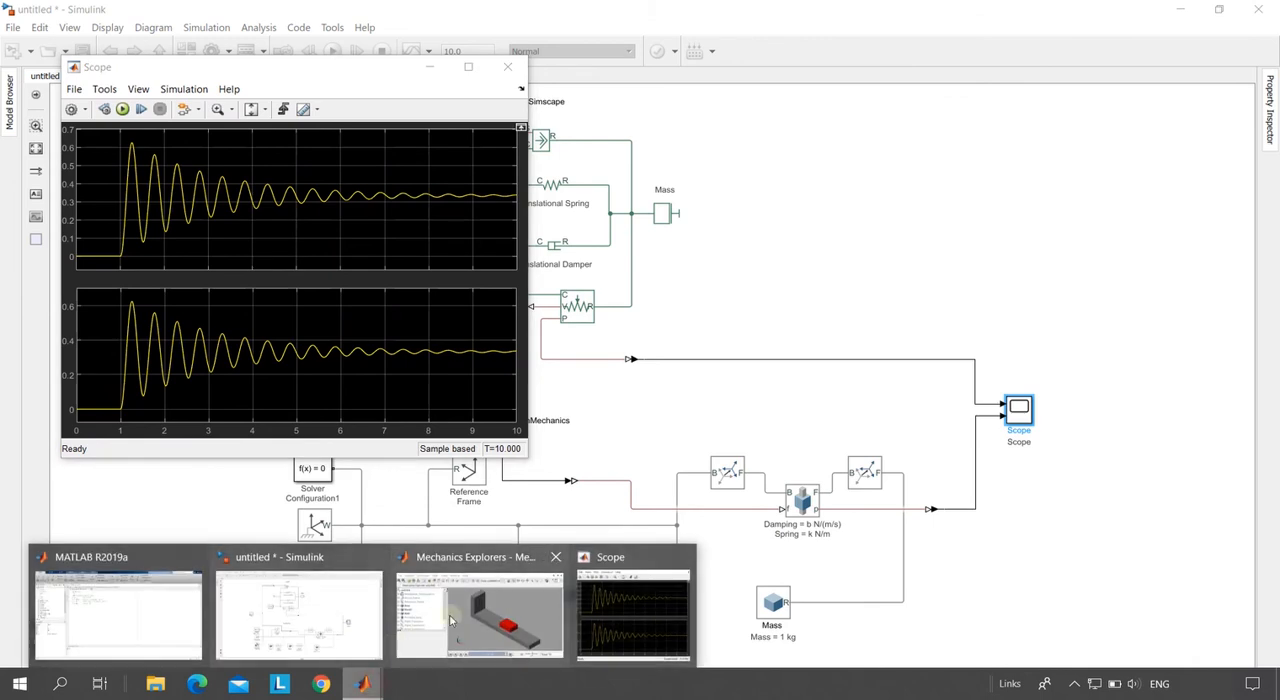
click(486, 612)
drag(408, 83, 913, 77)
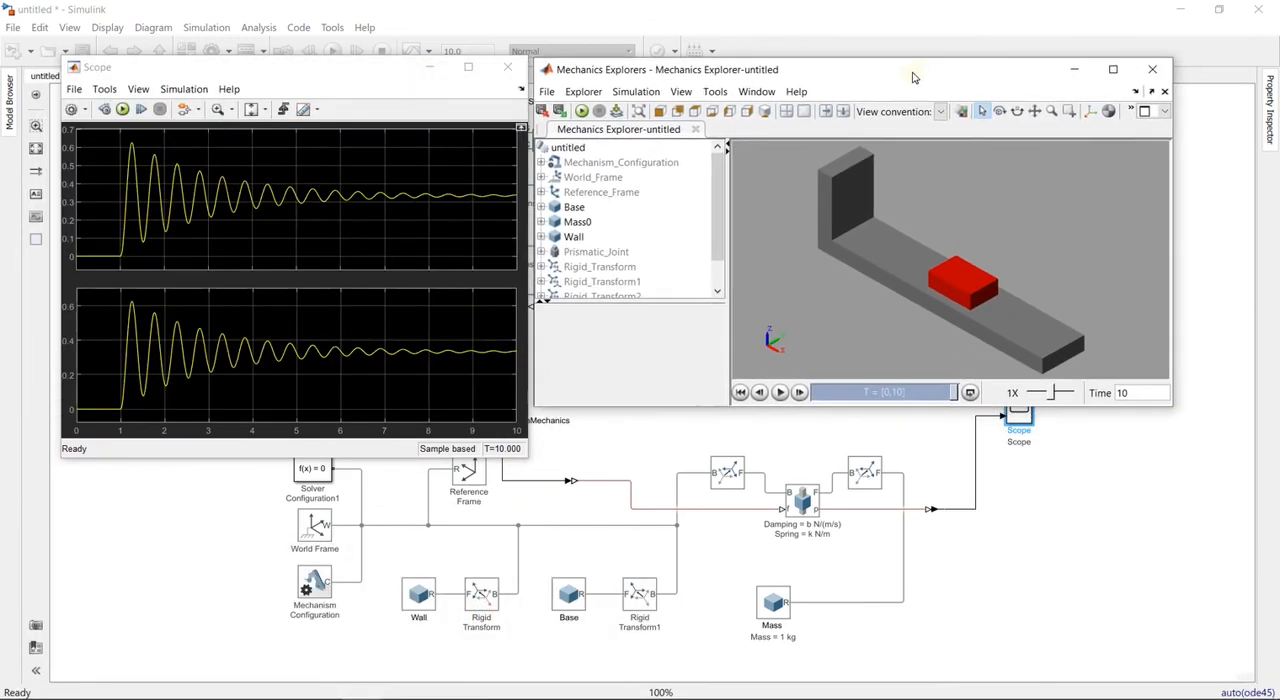
- Replay the mechanism animation beside the Scope plots and switch it to the front view
click(780, 393)
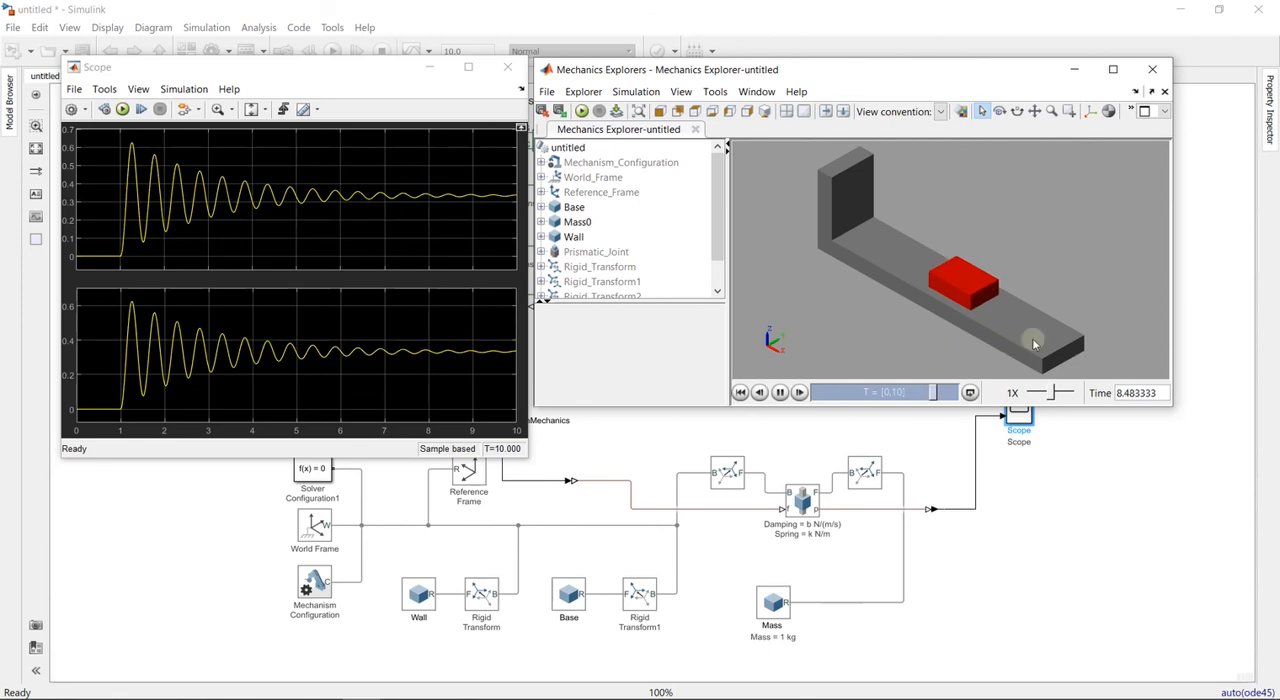
click(780, 393)
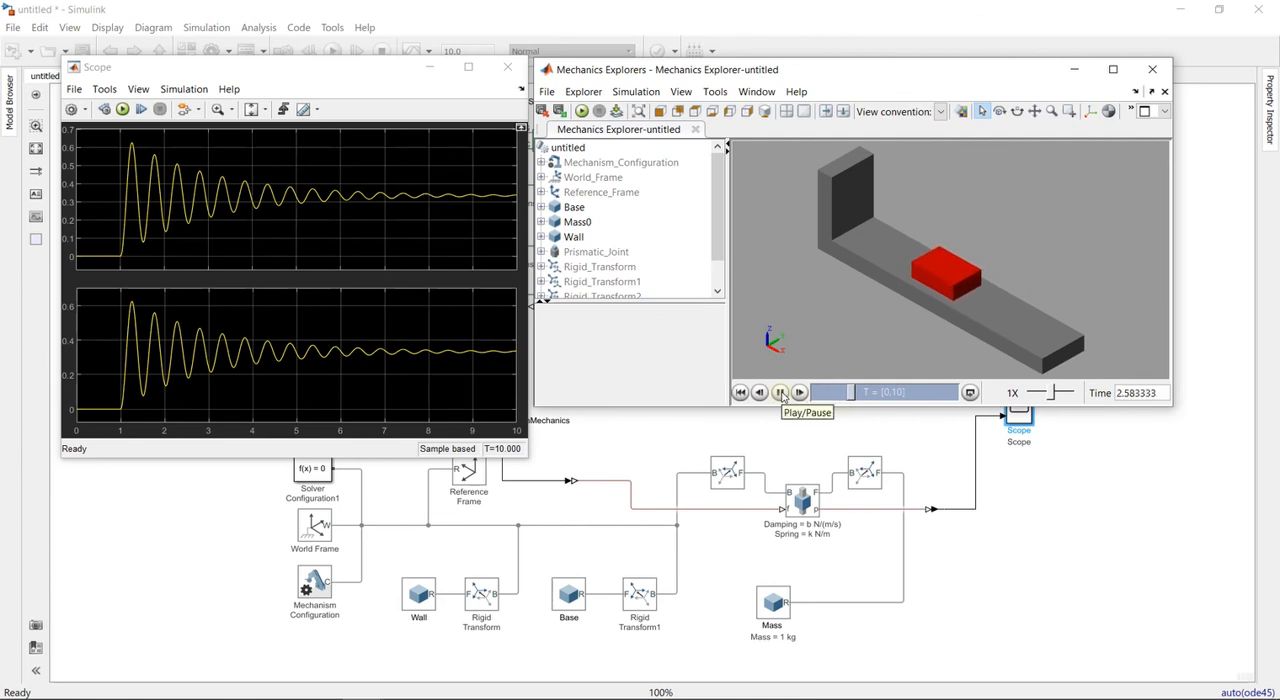
click(664, 113)
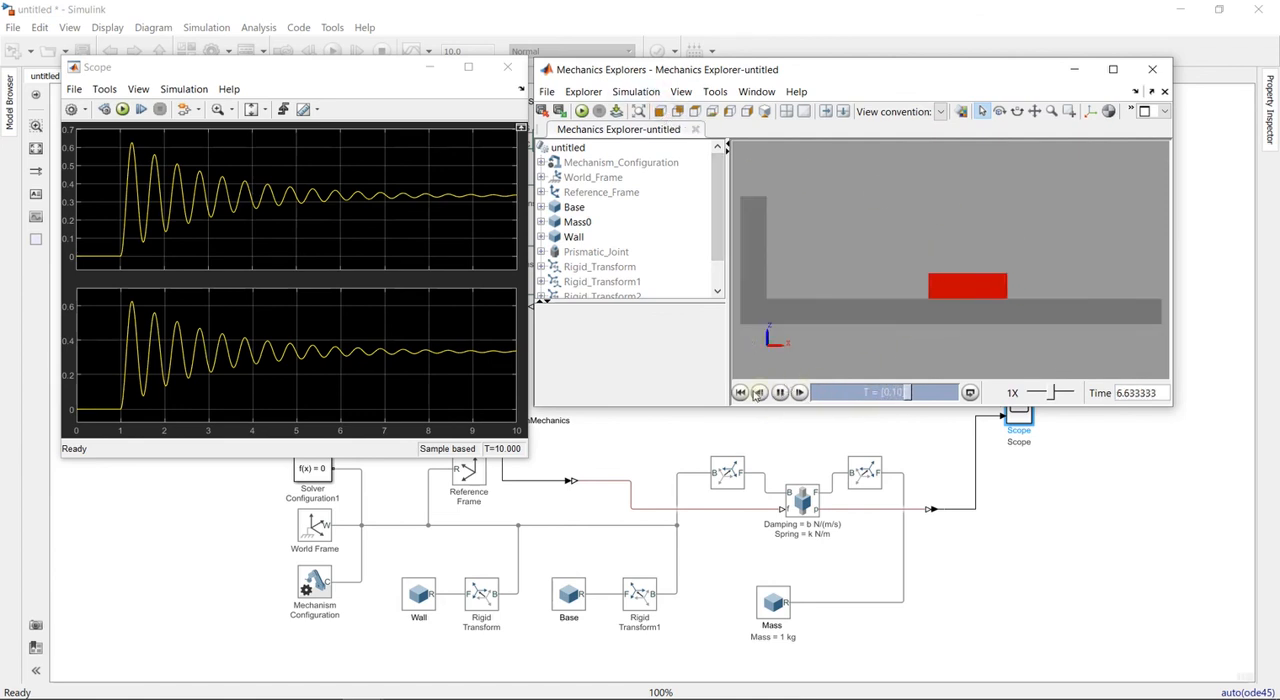